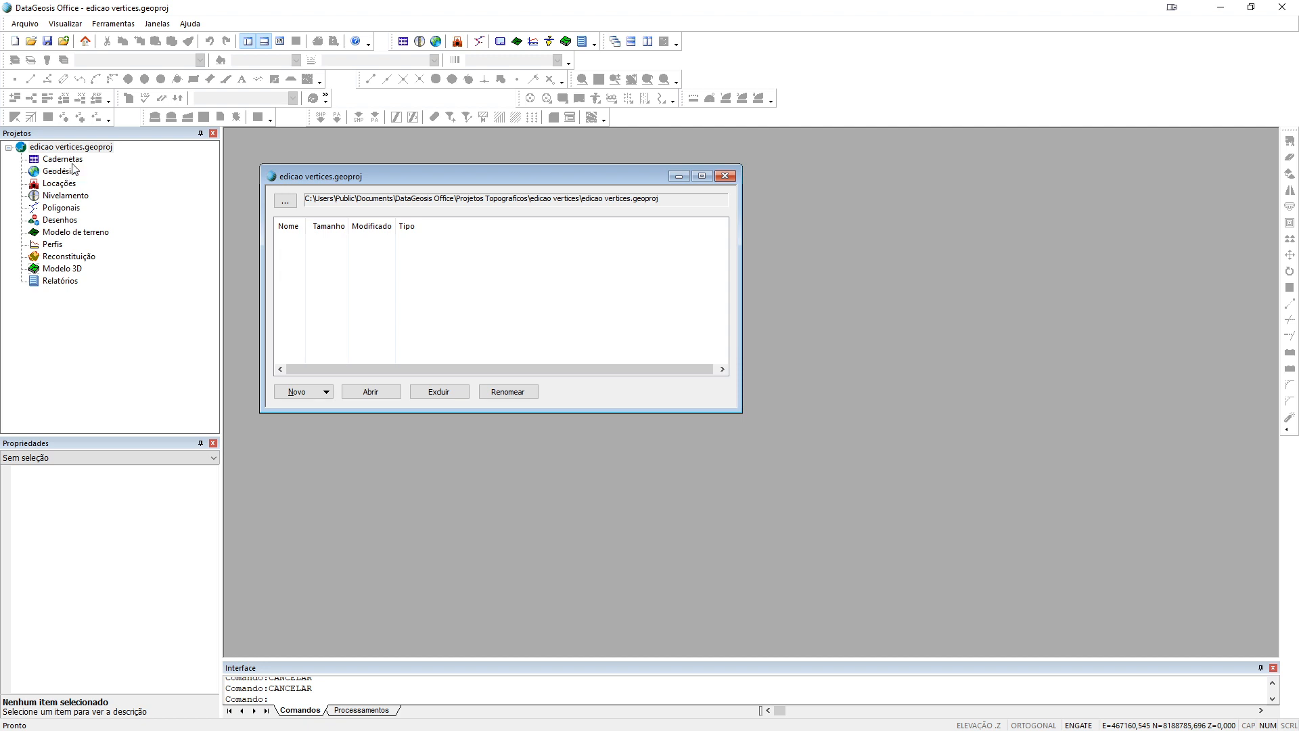
- Create a drawing named desenho 1 in the project and cancel its setup at the georeferencing options
right_click(66, 222)
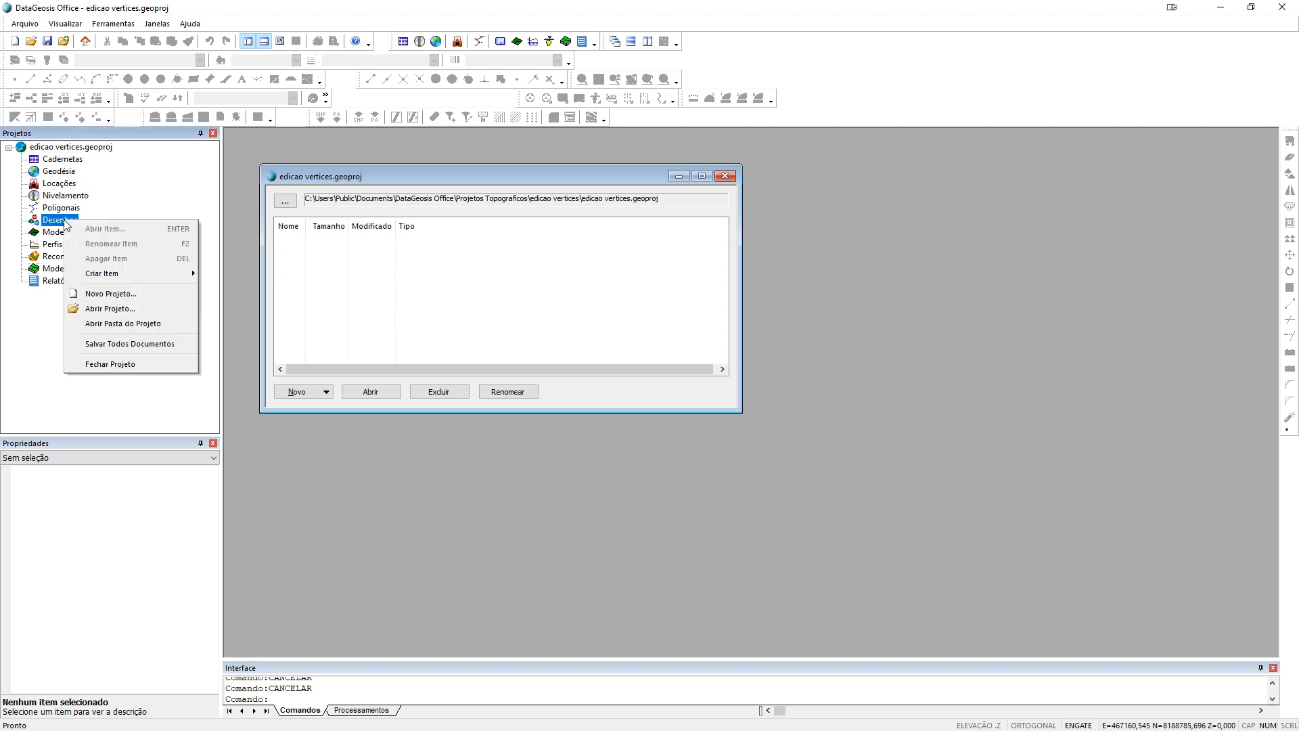
mouse_move(134, 275)
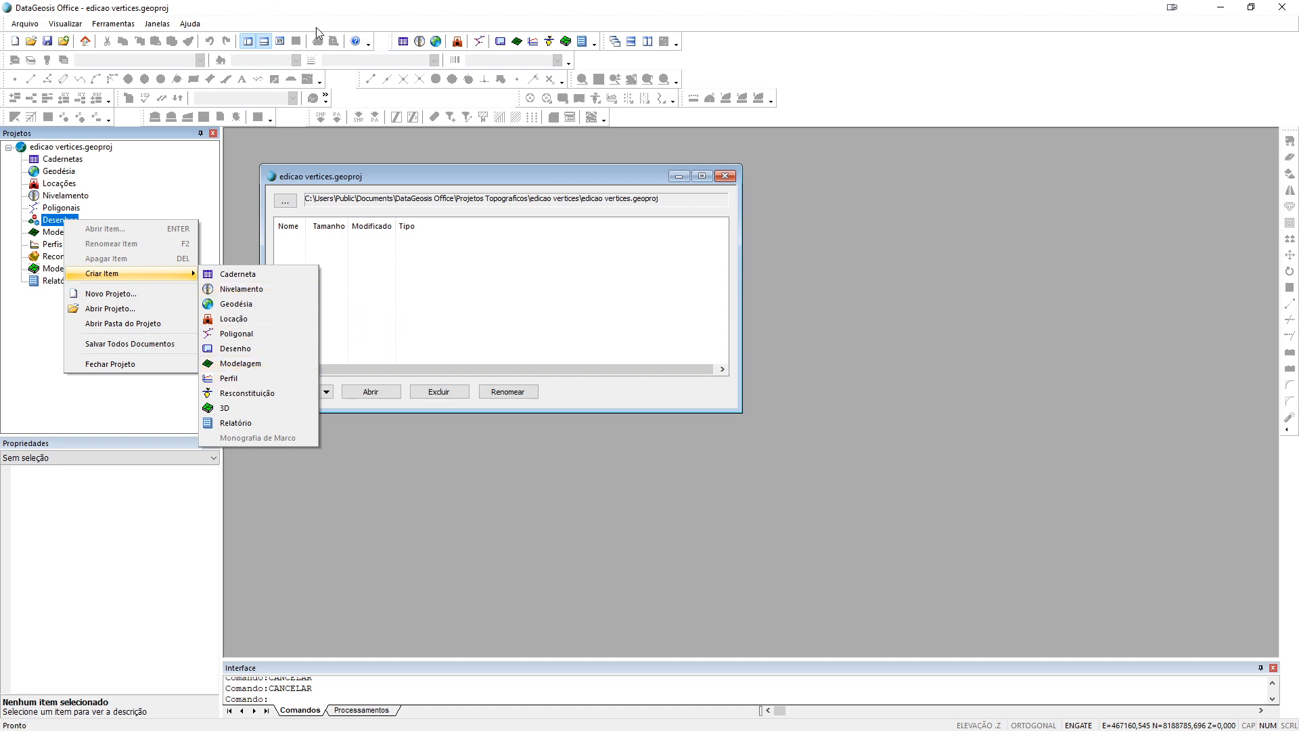
click(241, 347)
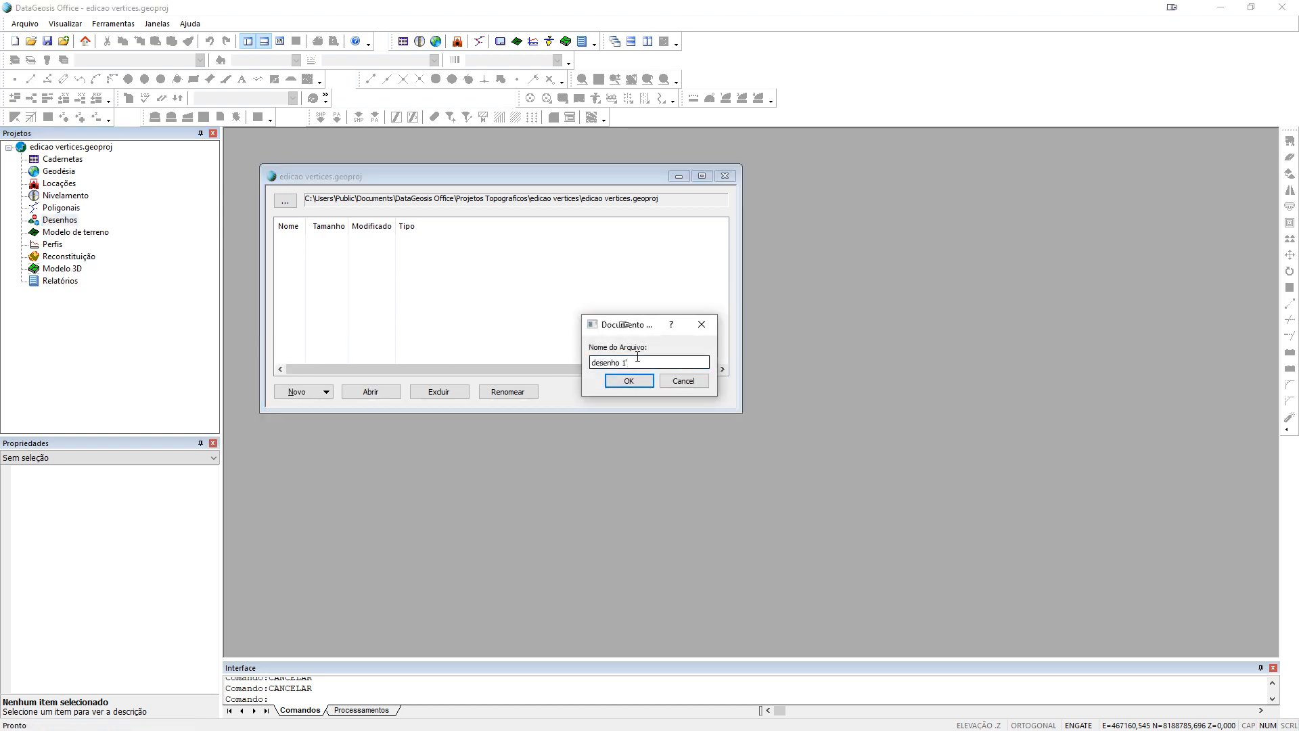
key(Return)
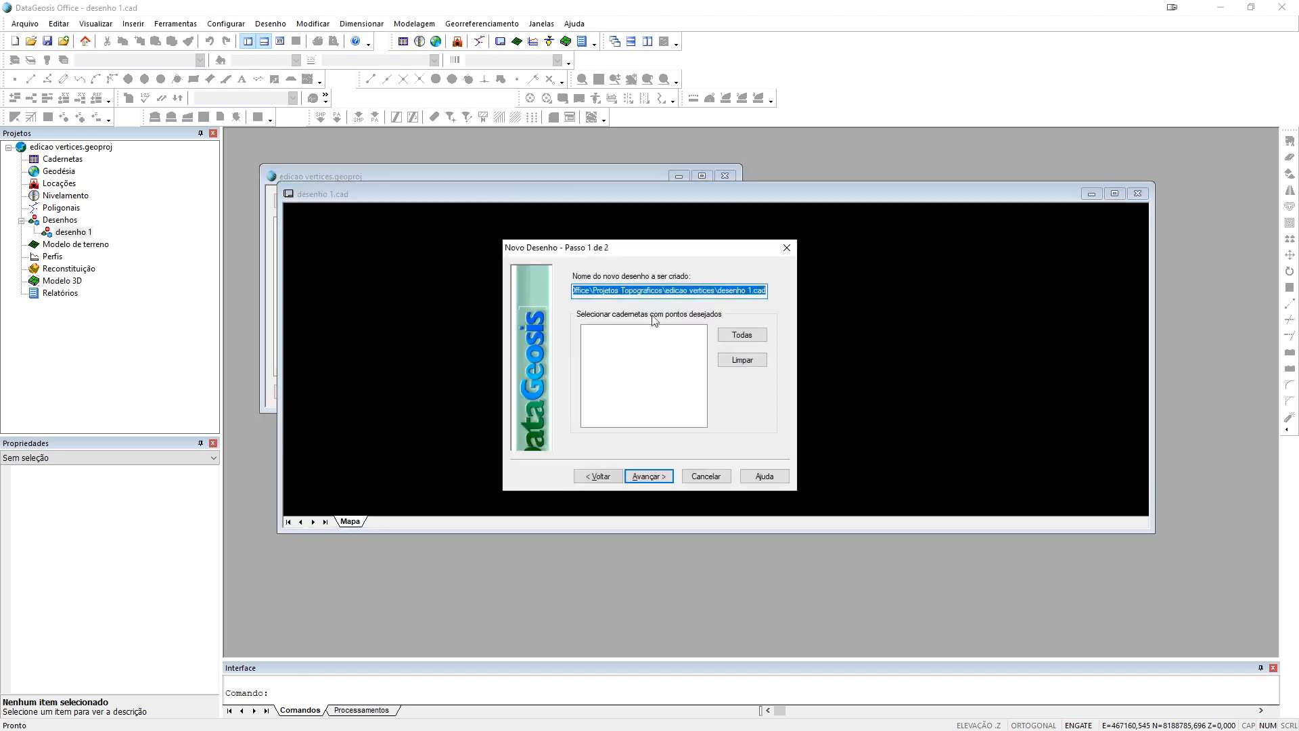
click(663, 484)
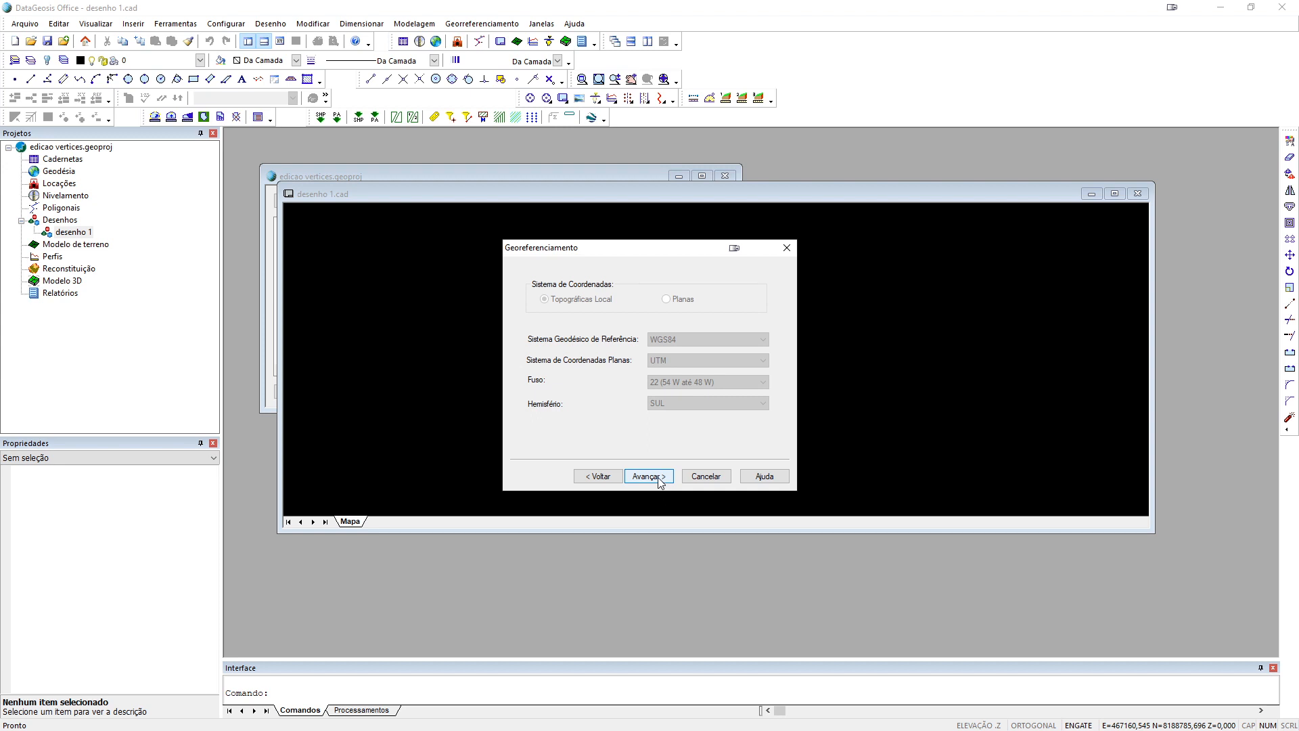
click(705, 476)
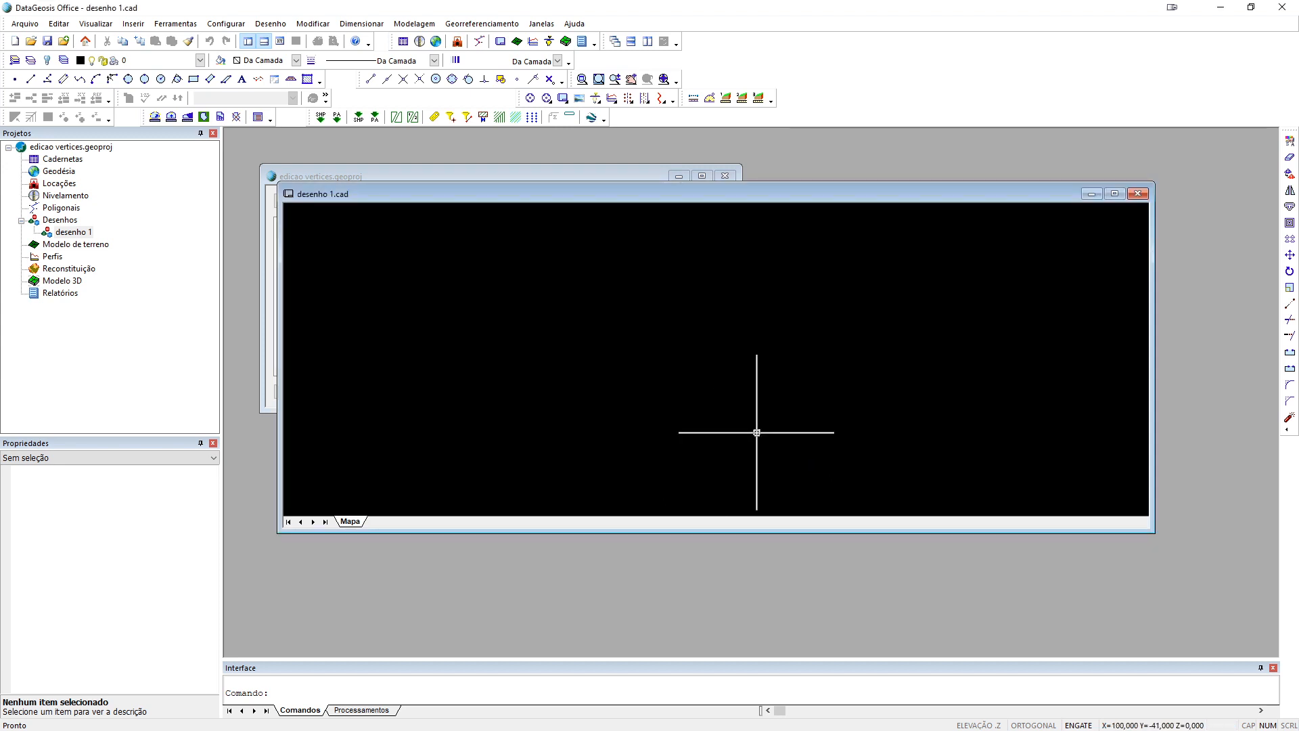
- Close the desenho 1 drawing and delete it from the project
click(1138, 194)
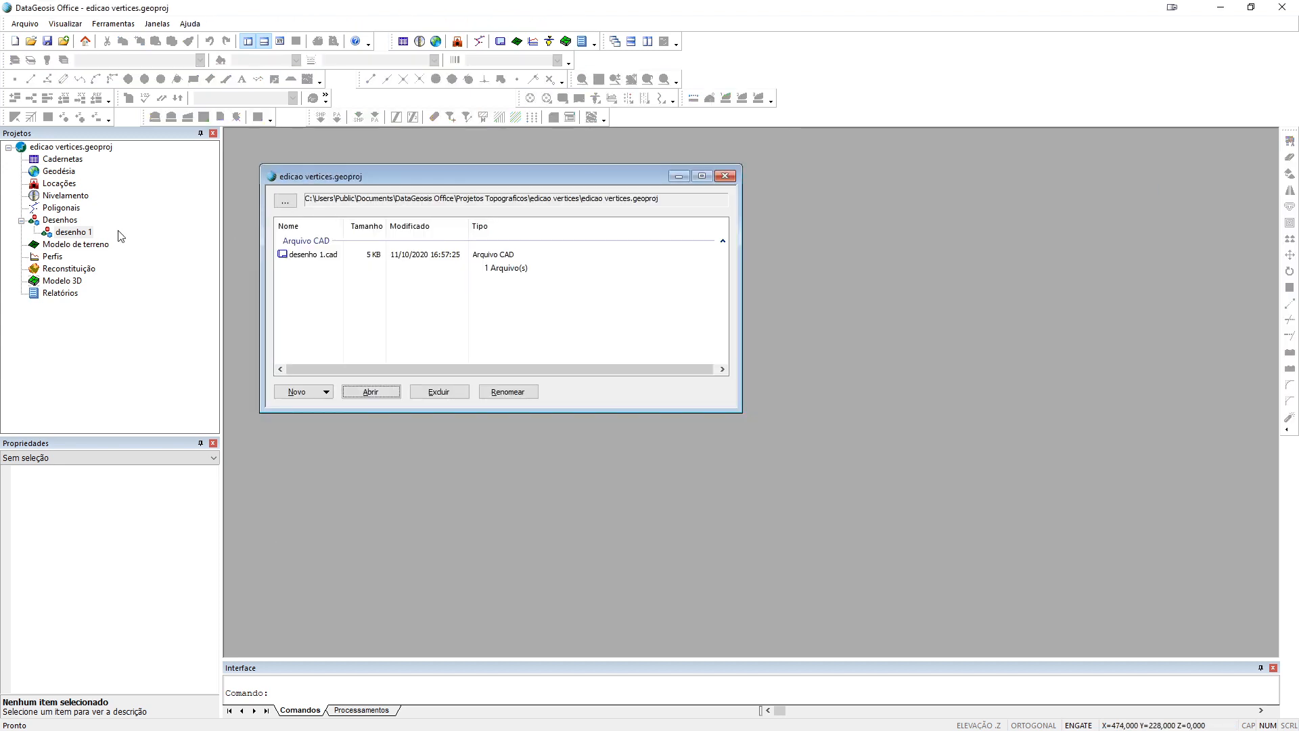
right_click(66, 238)
click(101, 274)
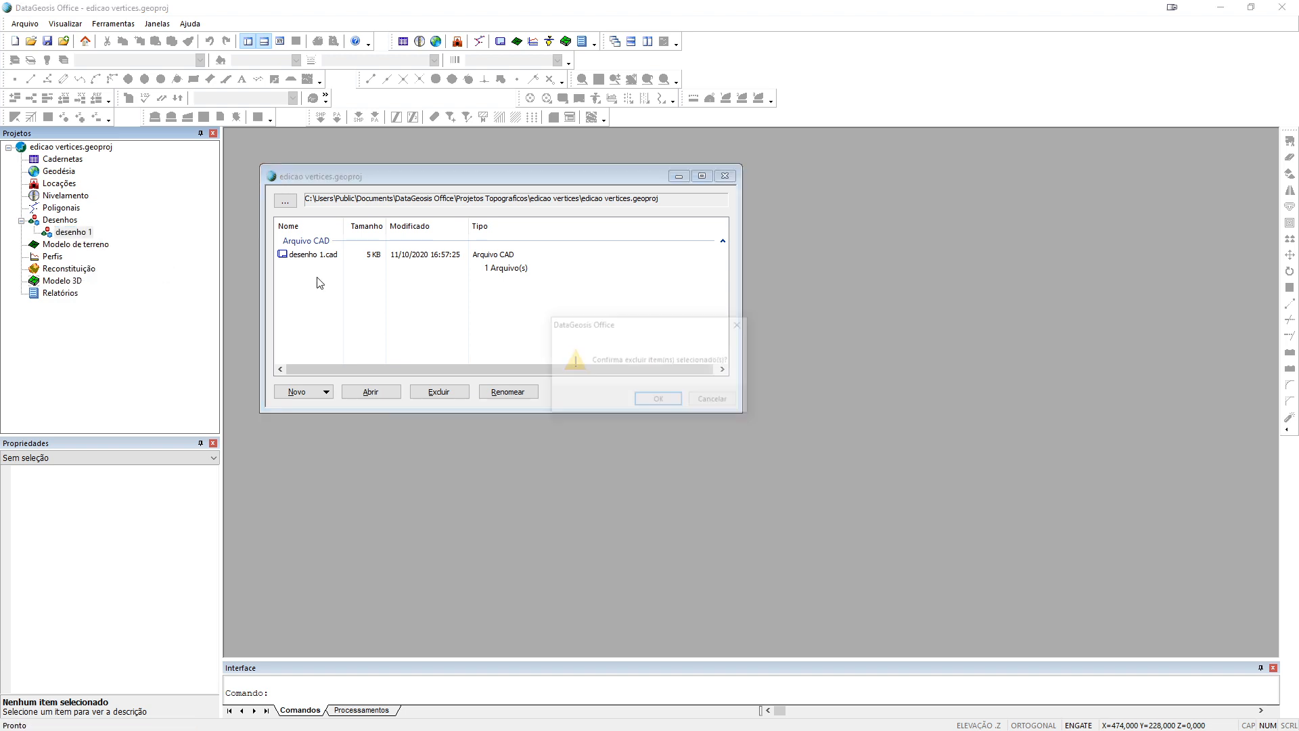
click(659, 401)
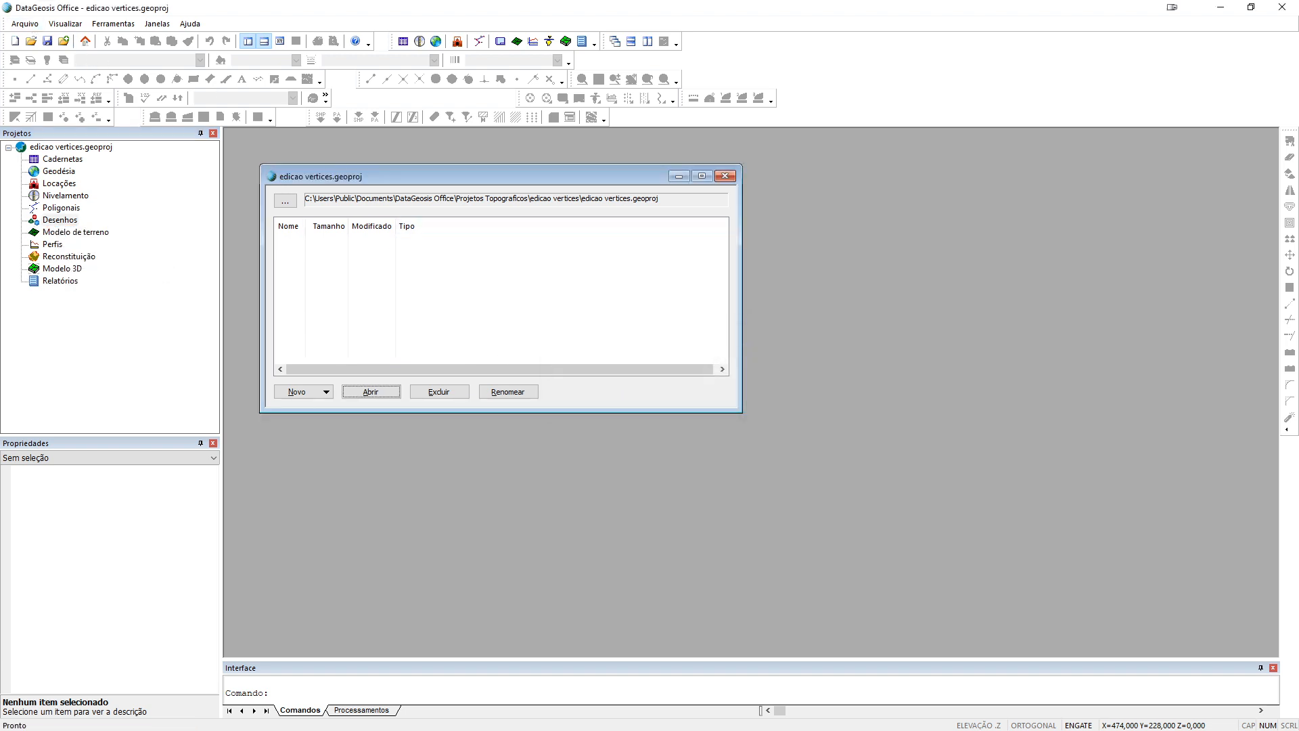
- In the general geodesy settings, choose Georeferenciamento (Poligonal Geodésica) with SIRGAS 2000 as the geodetic system
click(20, 23)
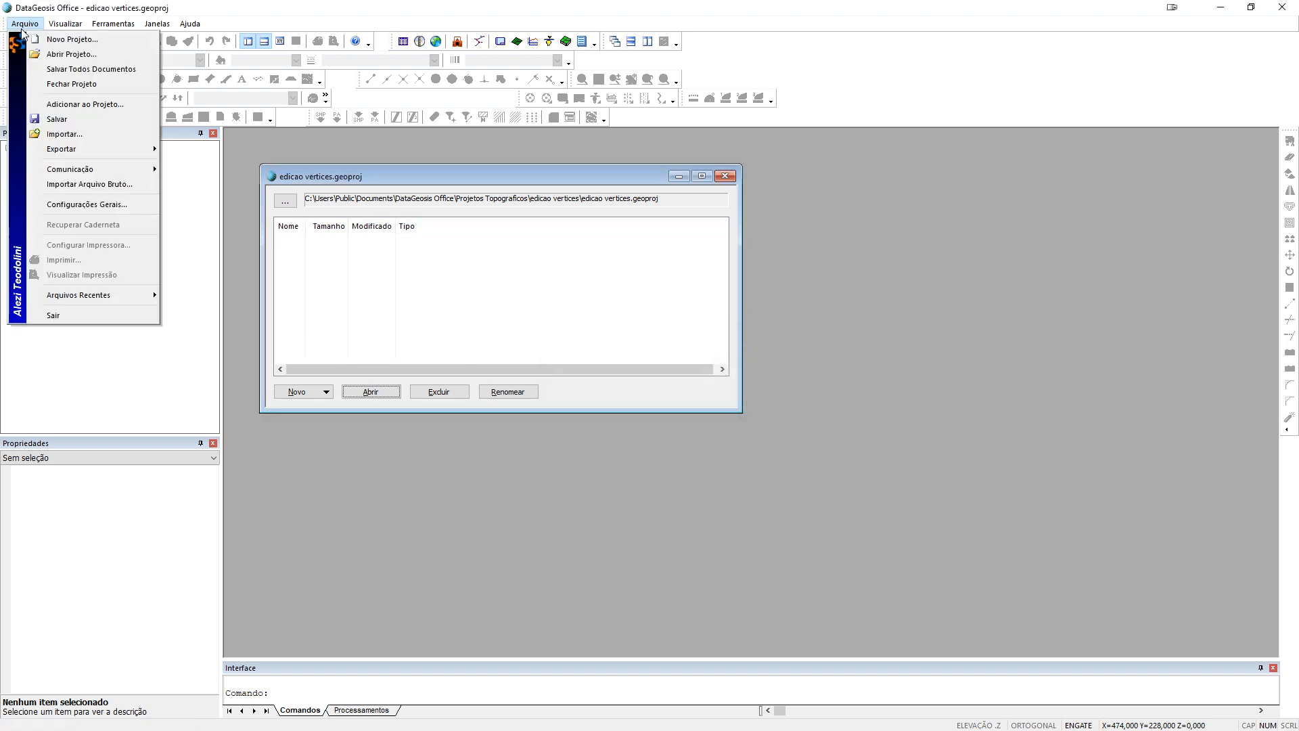
click(47, 227)
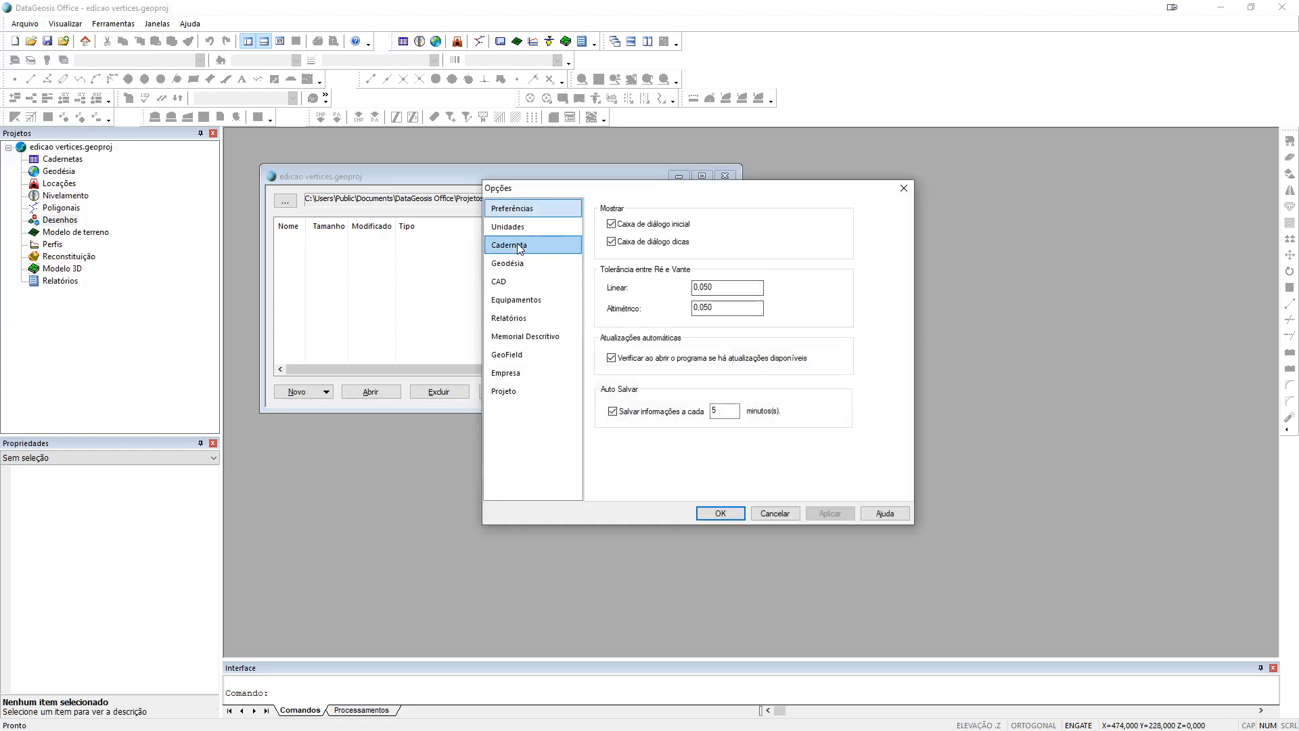
click(507, 263)
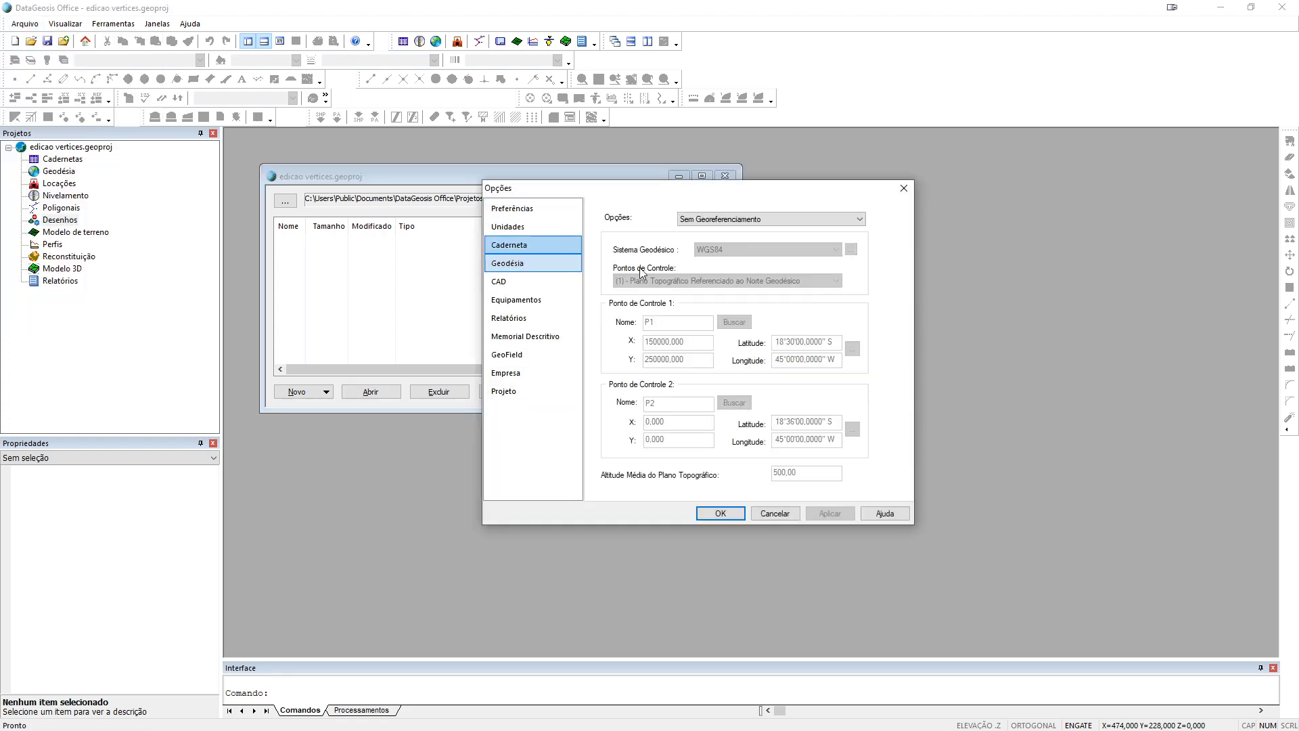
click(737, 220)
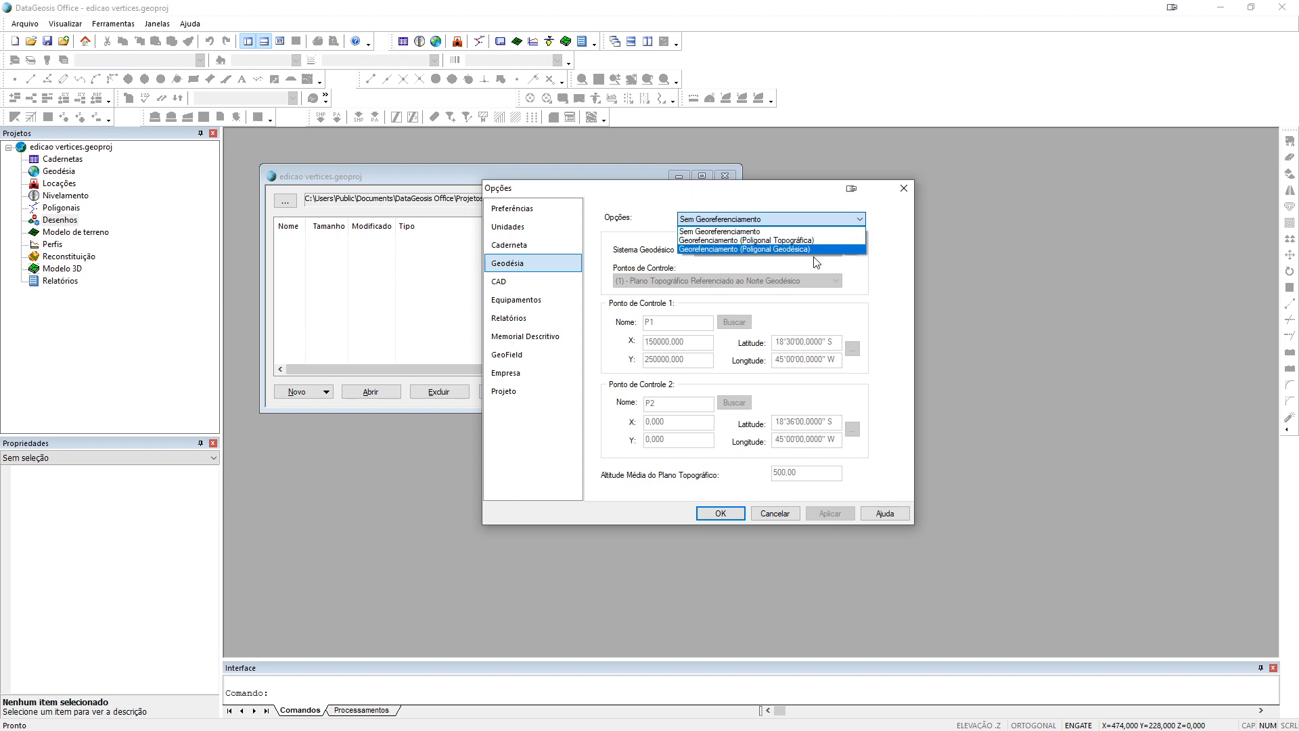
click(810, 250)
click(771, 250)
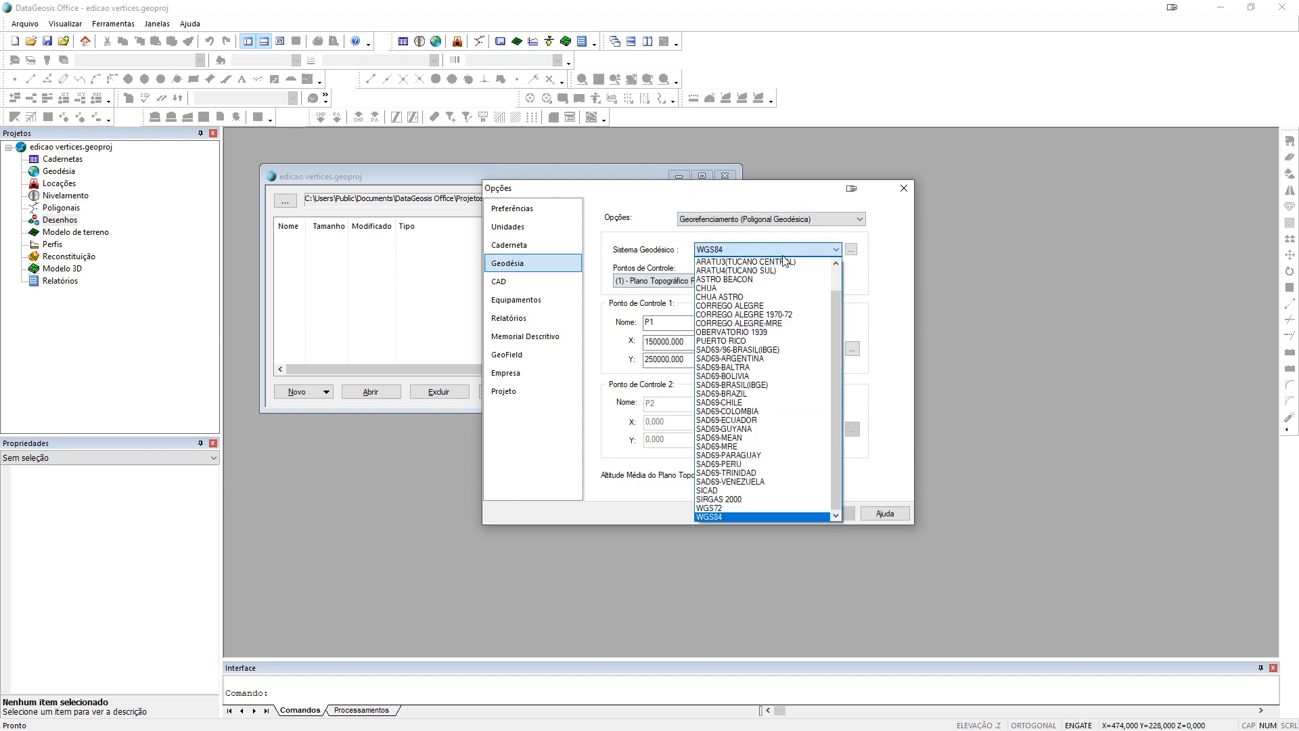
click(744, 499)
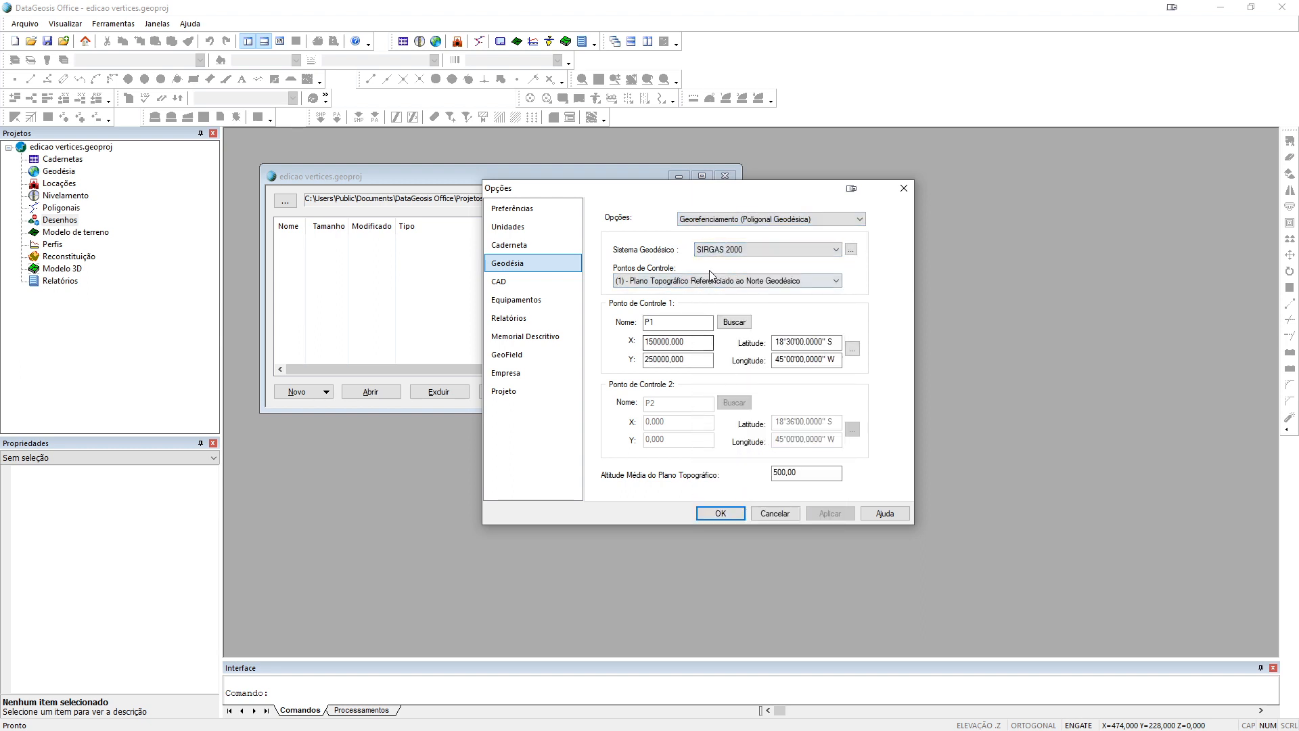
- Set both the X and Y coordinates of control point 1 to 100000
key(Tab)
text(1)
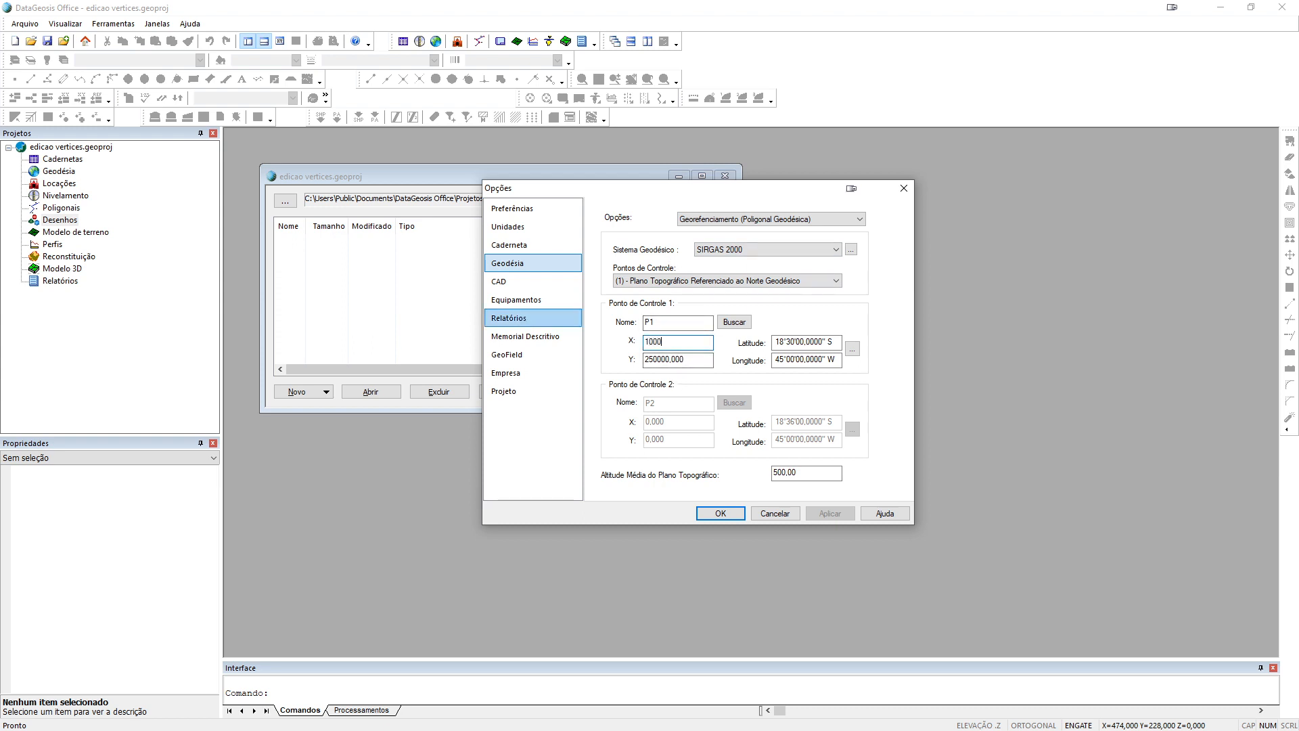
text(00000)
key(Tab)
text(18°3)
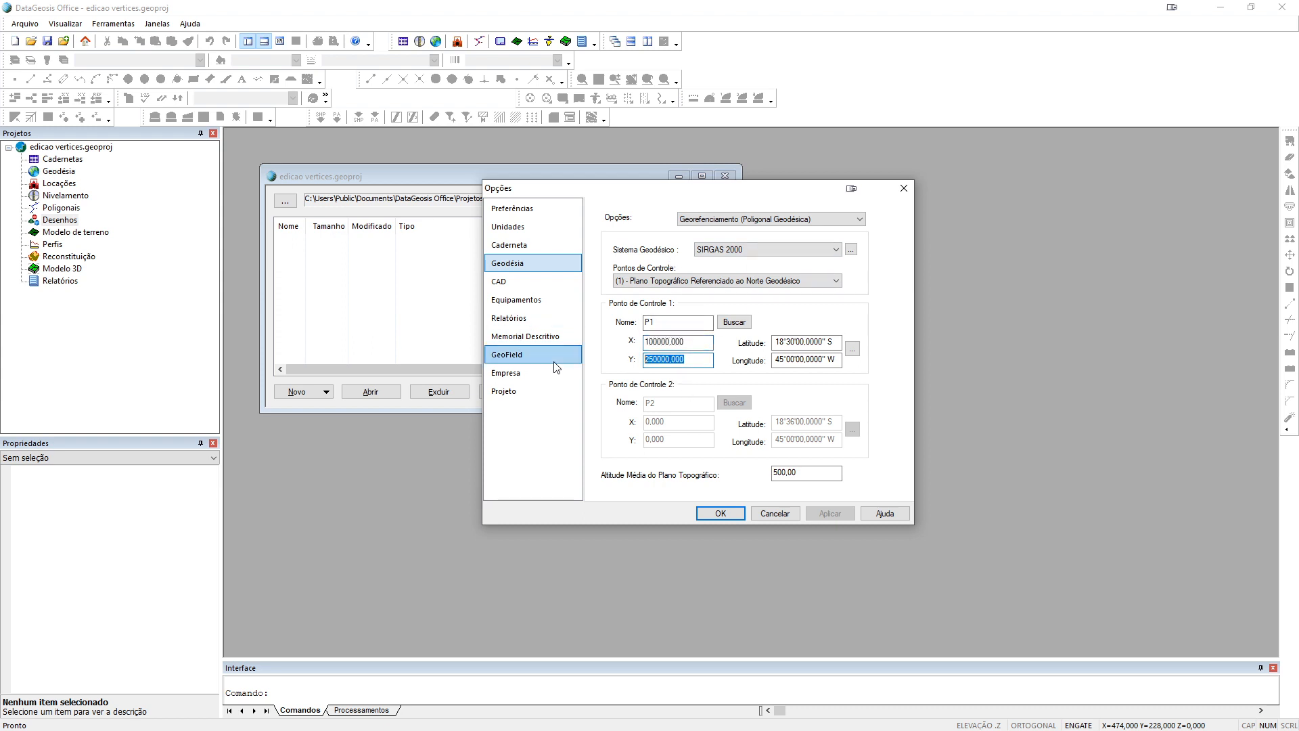
text(0'00,00)
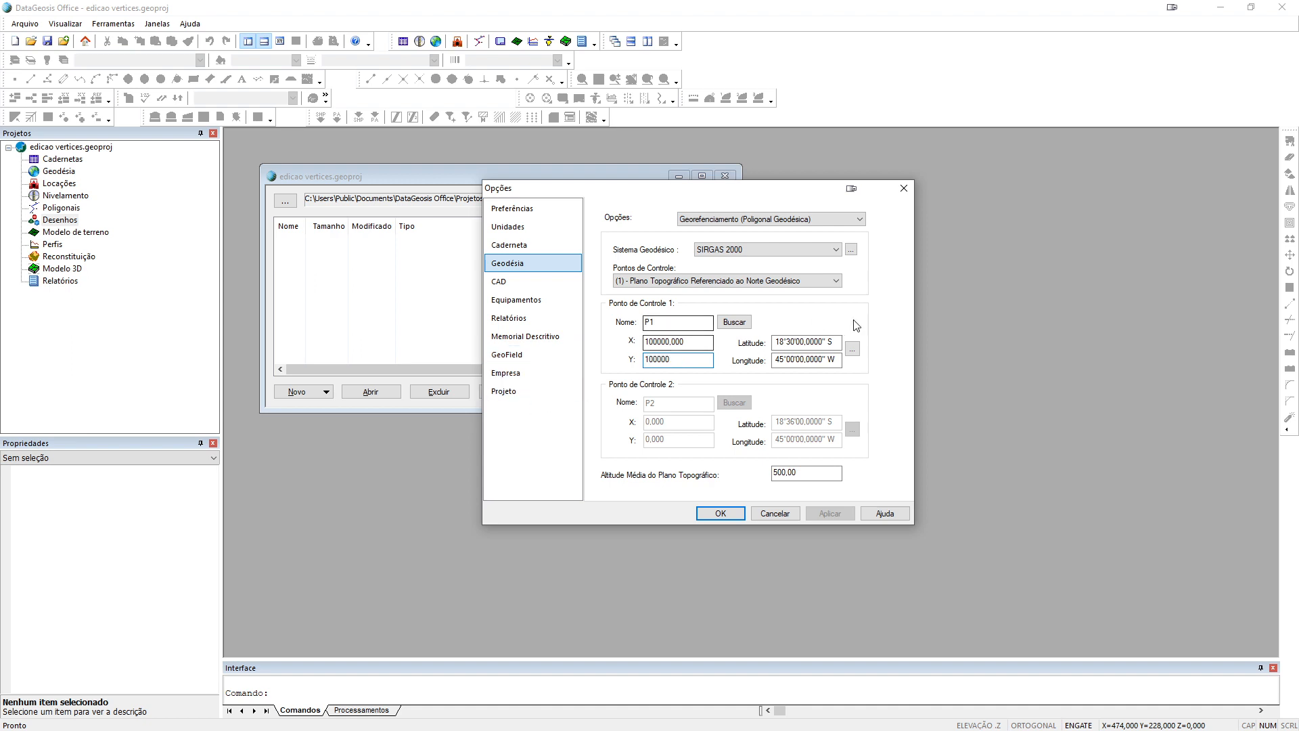
- In control point 1's coordinate conversion, set the coordinate type to UTM and the zone to 22 (-54 até -48)
click(852, 349)
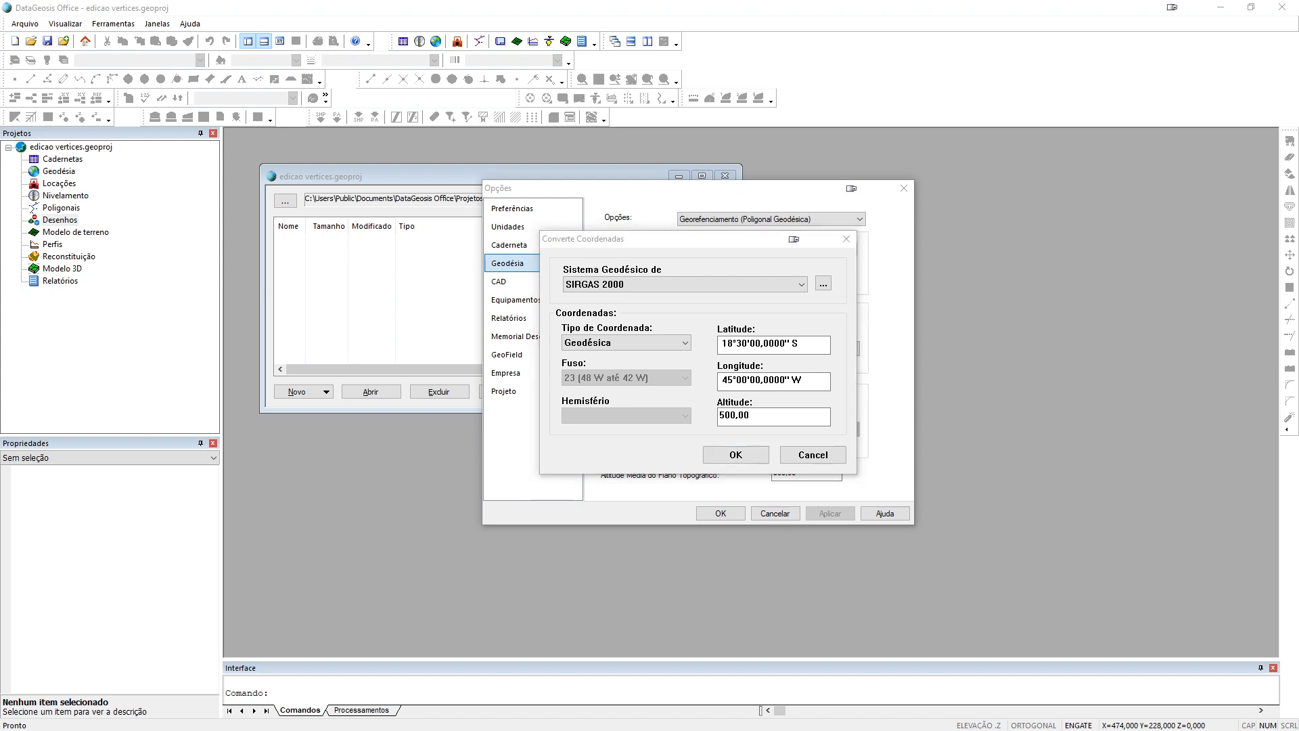
click(636, 341)
click(609, 368)
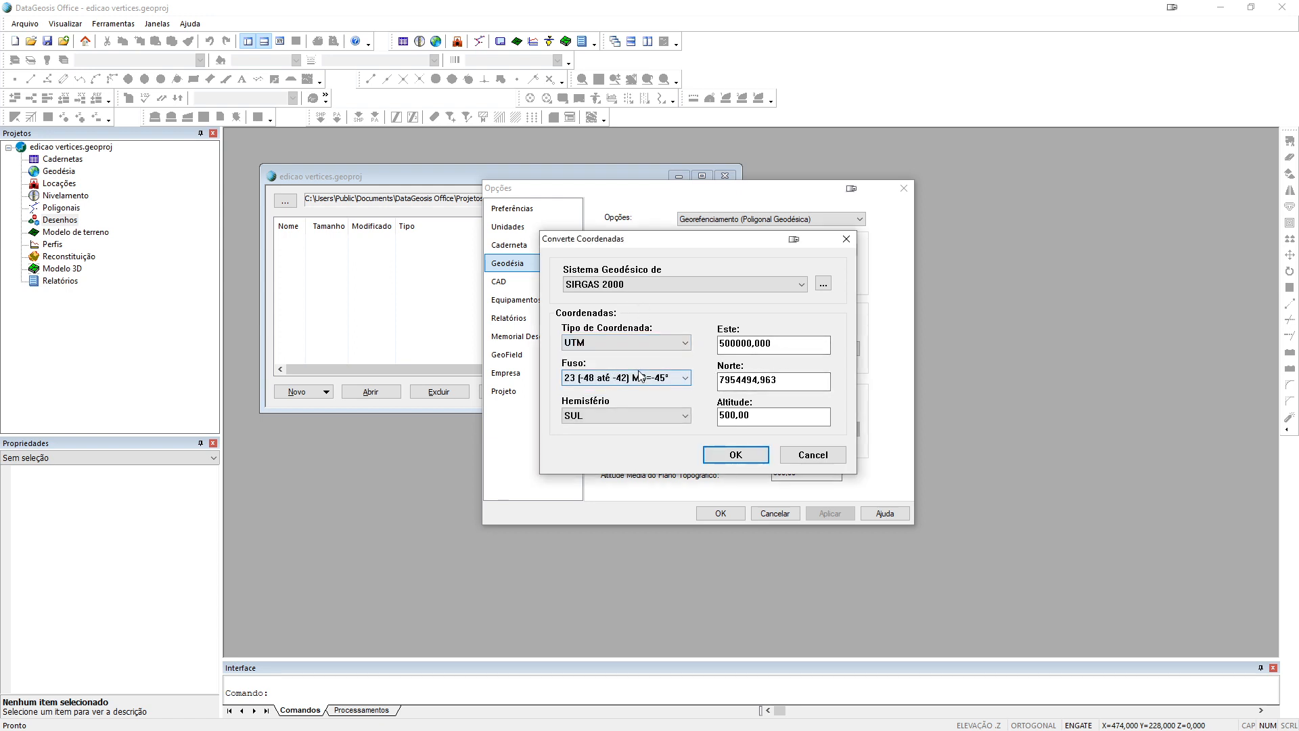
click(633, 377)
scroll(633, 408, up, 2)
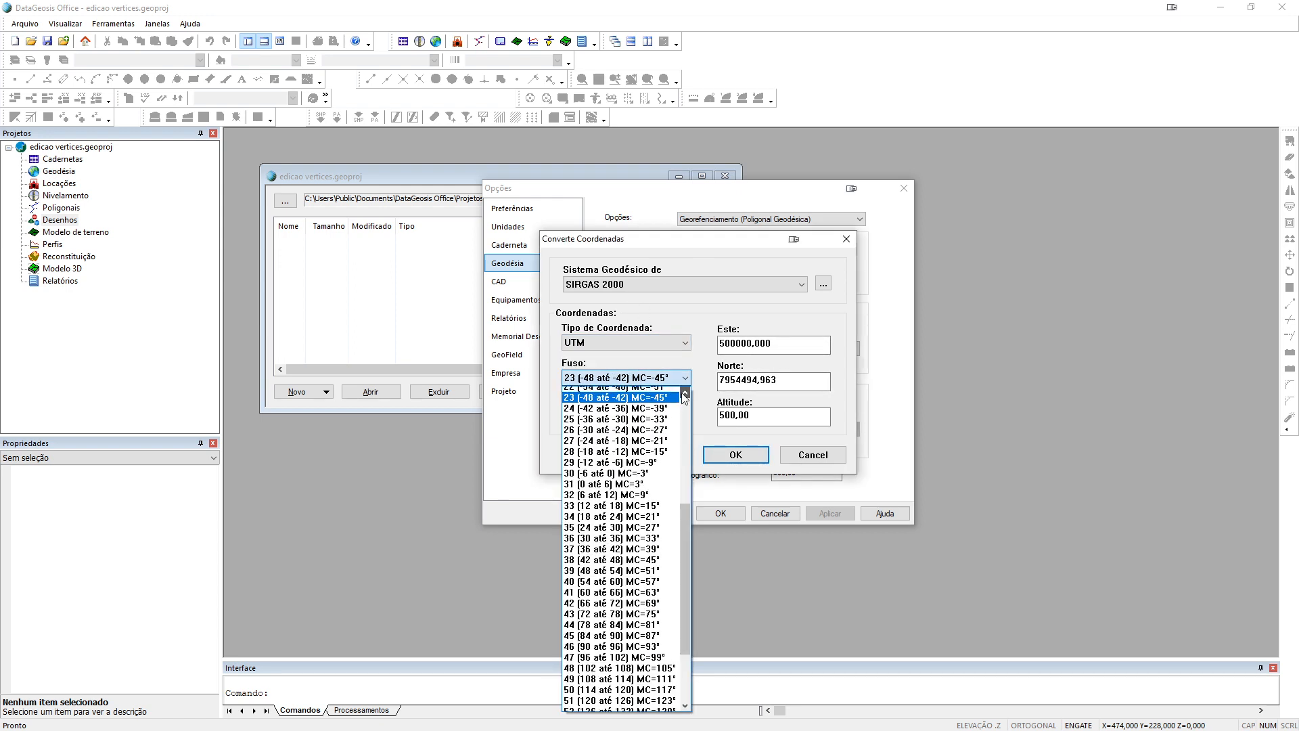
click(619, 402)
- Enter control point 1's Este 466711,524, Norte 8190333,394 and Altitude 503,088, and accept the conversion and the geodesy settings
click(797, 375)
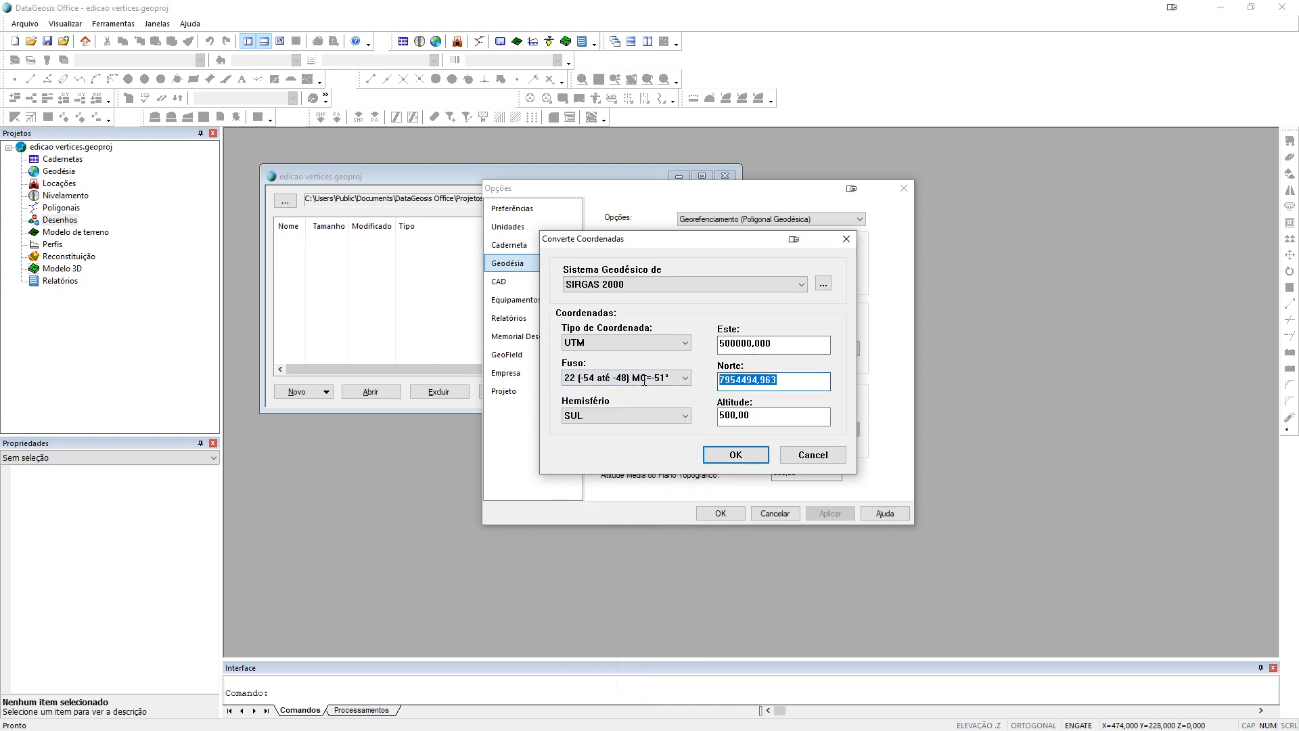
text(8190333,394)
key(alt+Tab)
key(alt+Tab)
text(466711,524)
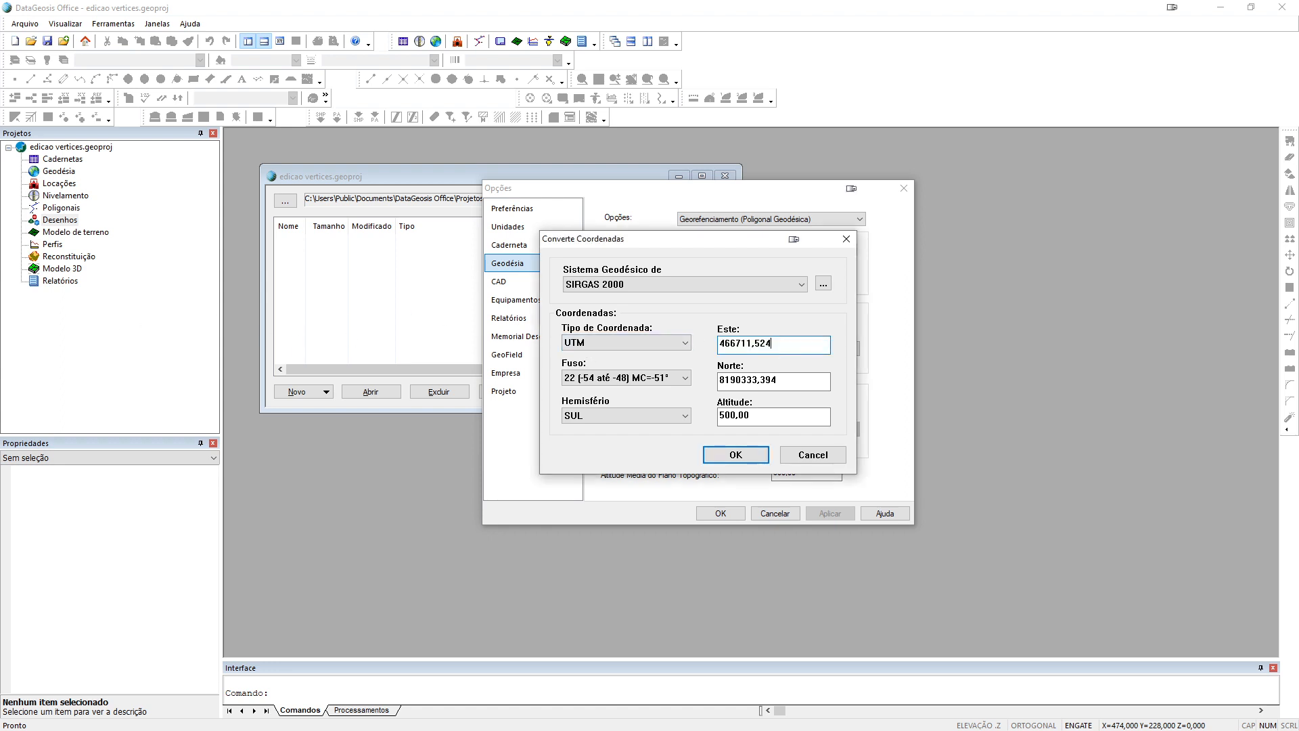
key(alt+Tab)
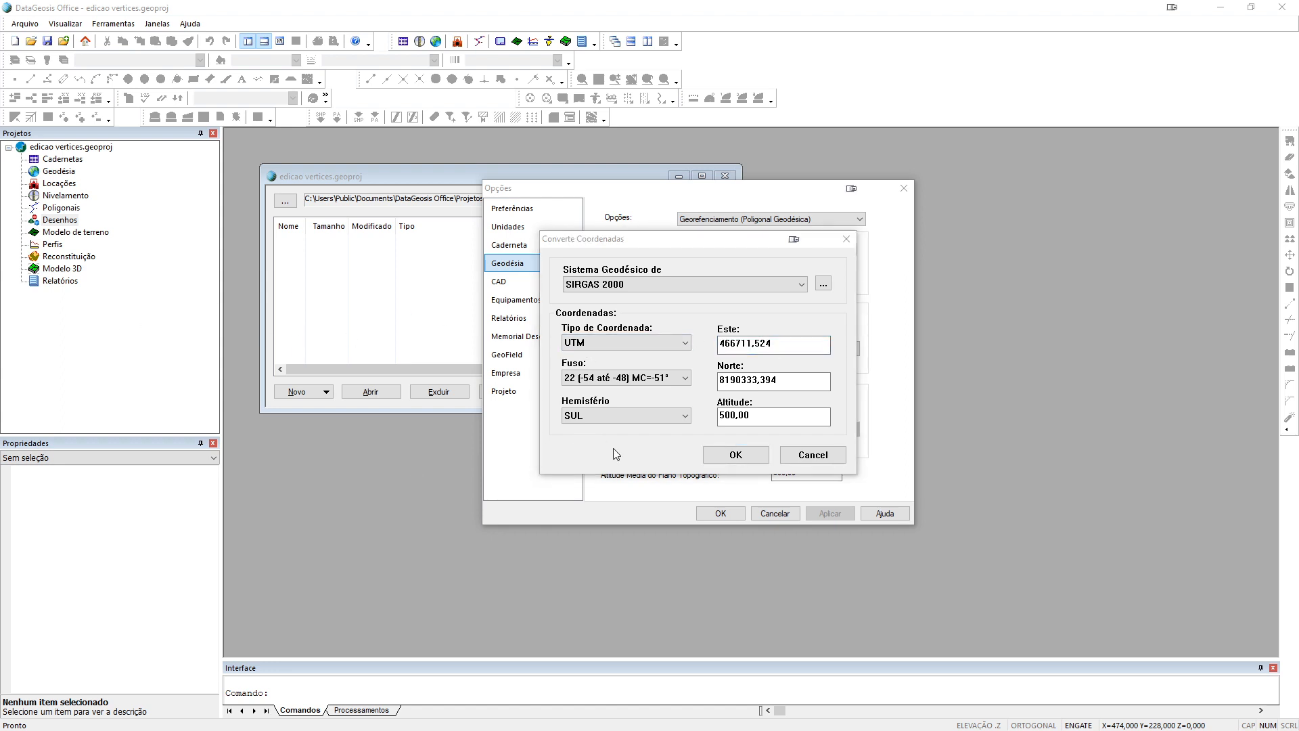
key(alt+Tab)
text(503,088)
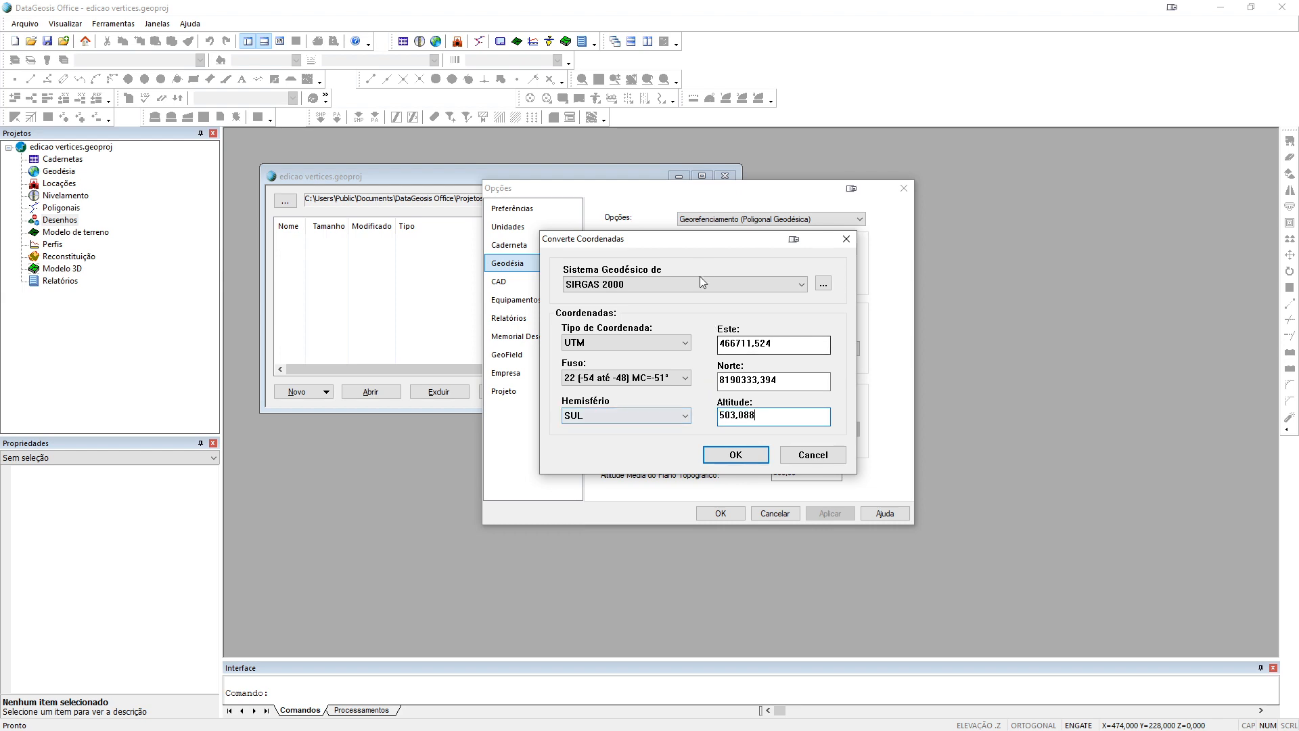
drag(0, 284, 0, 274)
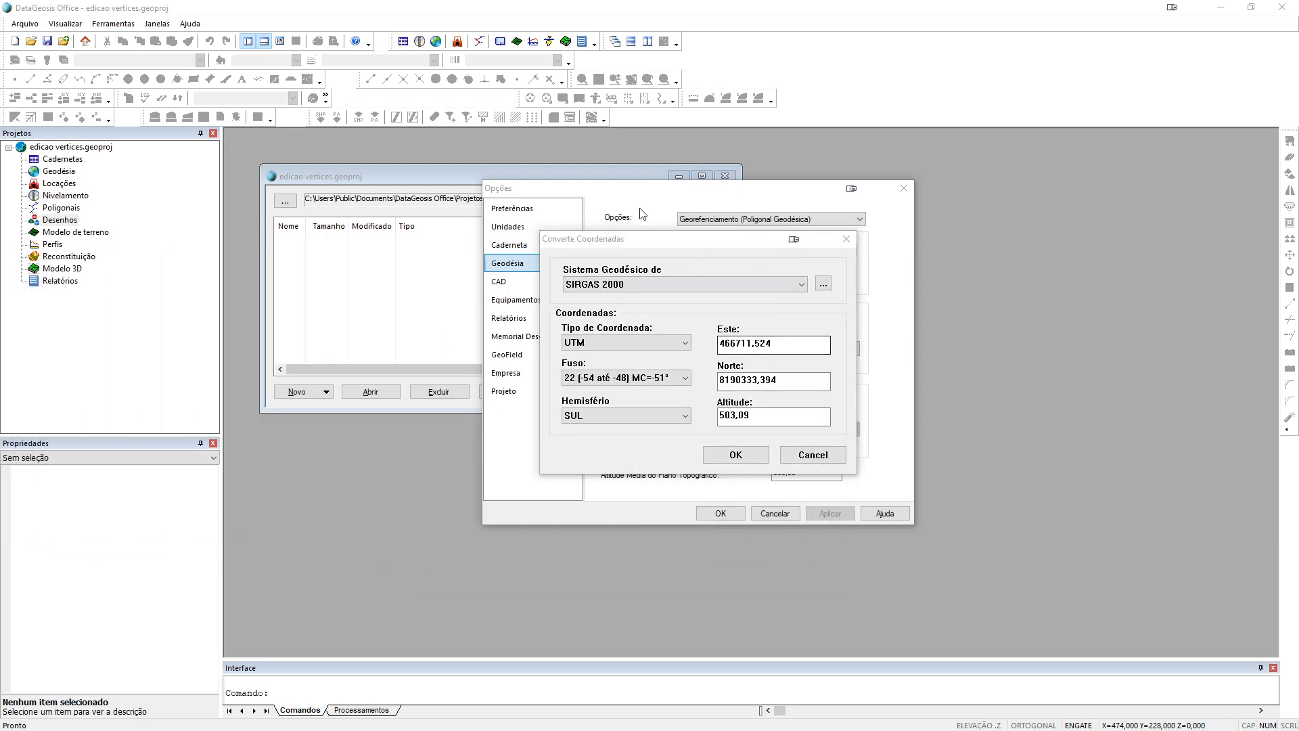
click(739, 455)
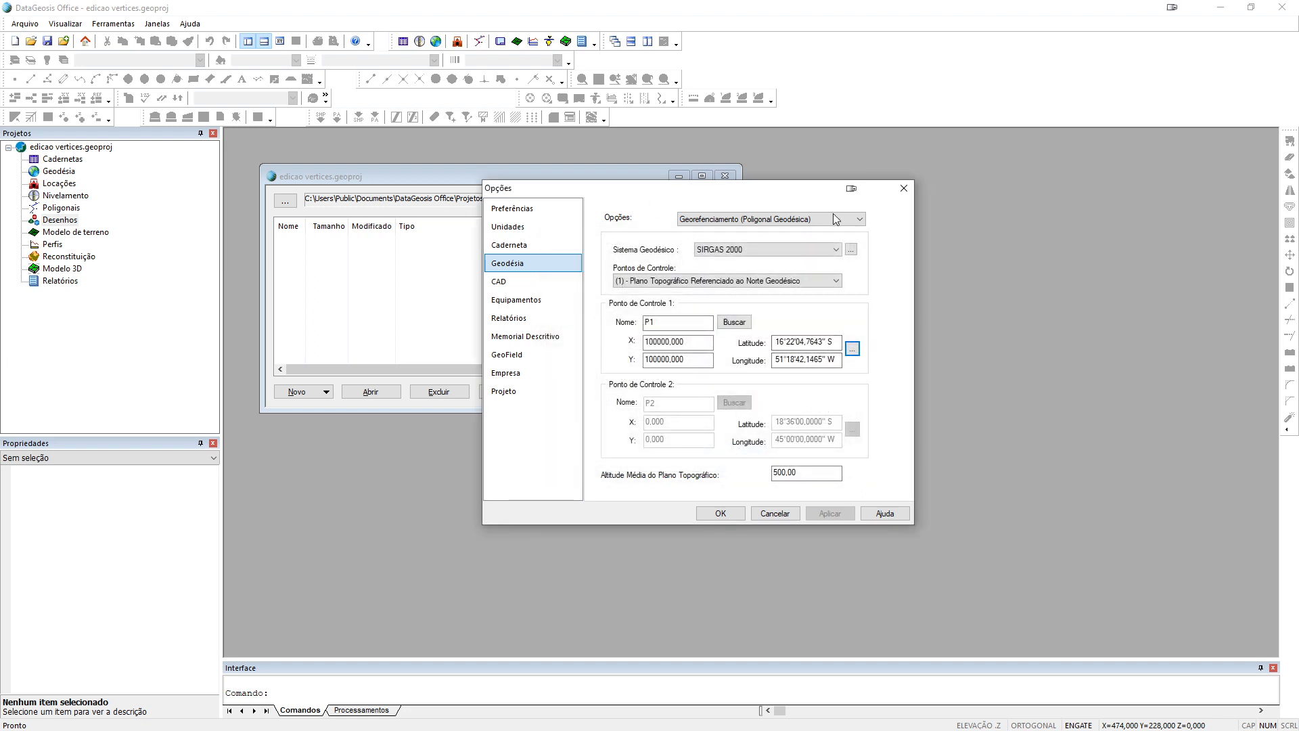
click(723, 515)
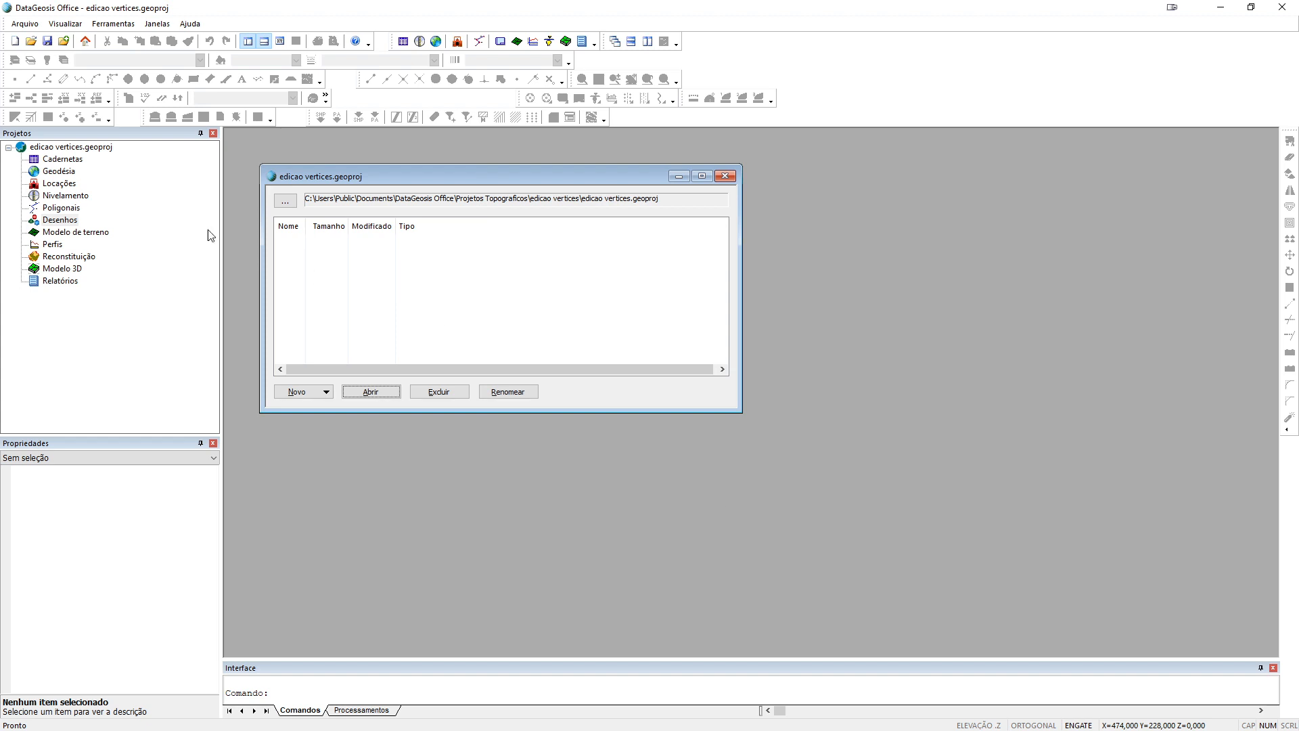
- Create a drawing named desneho 2 with planar SIRGAS 2000 UTM coordinates, zone 22 SUL, and maximize its window
right_click(61, 220)
mouse_move(181, 273)
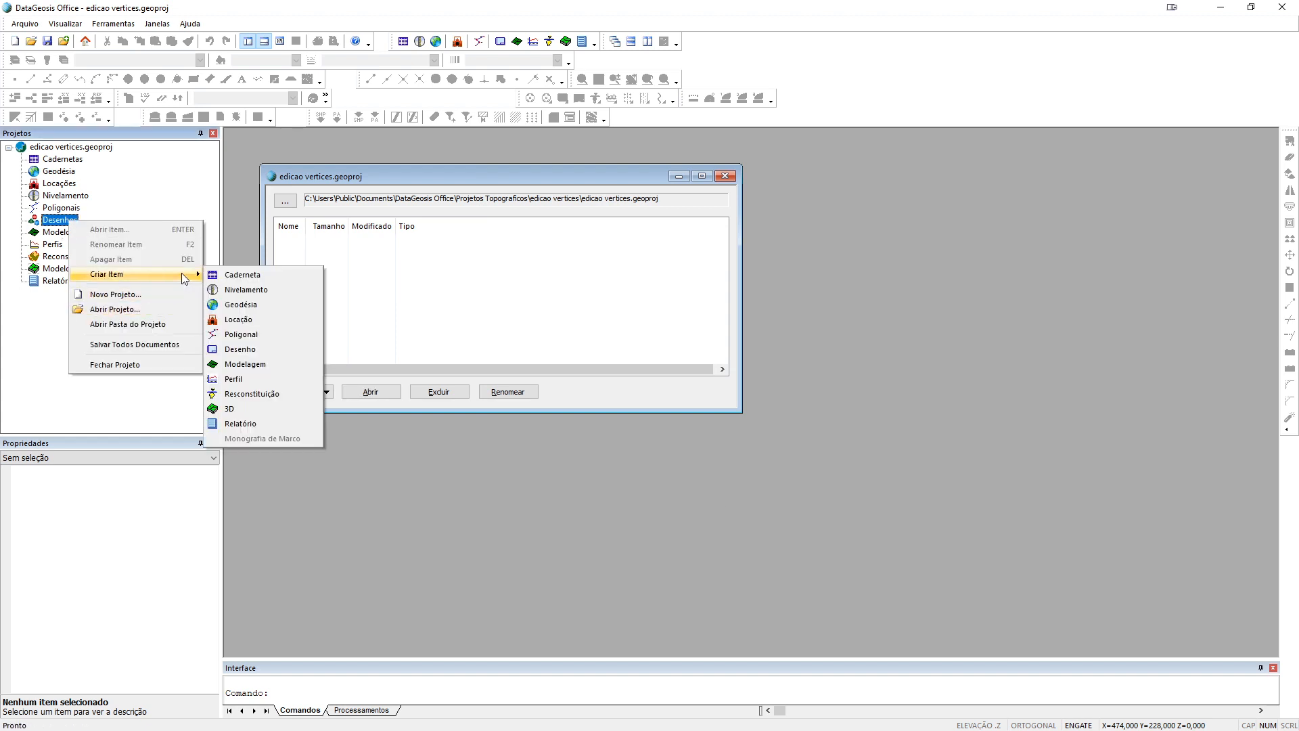
click(247, 349)
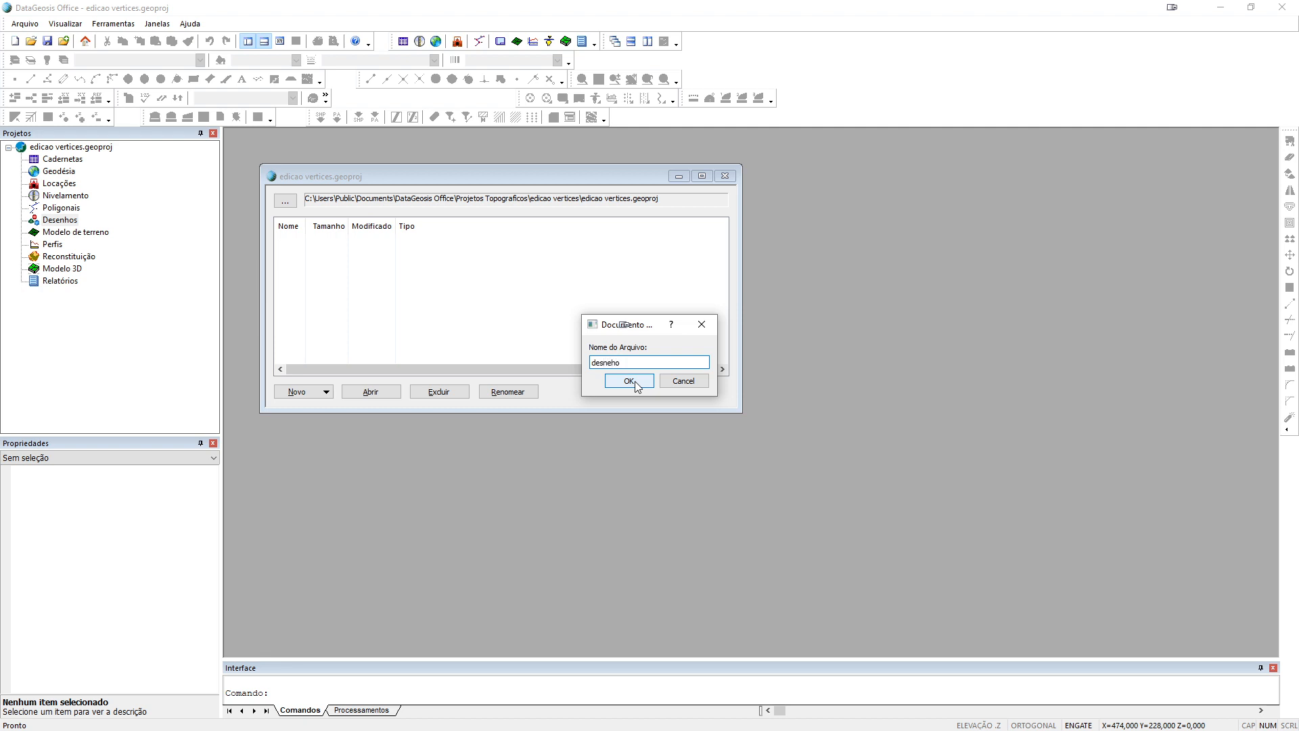
click(630, 381)
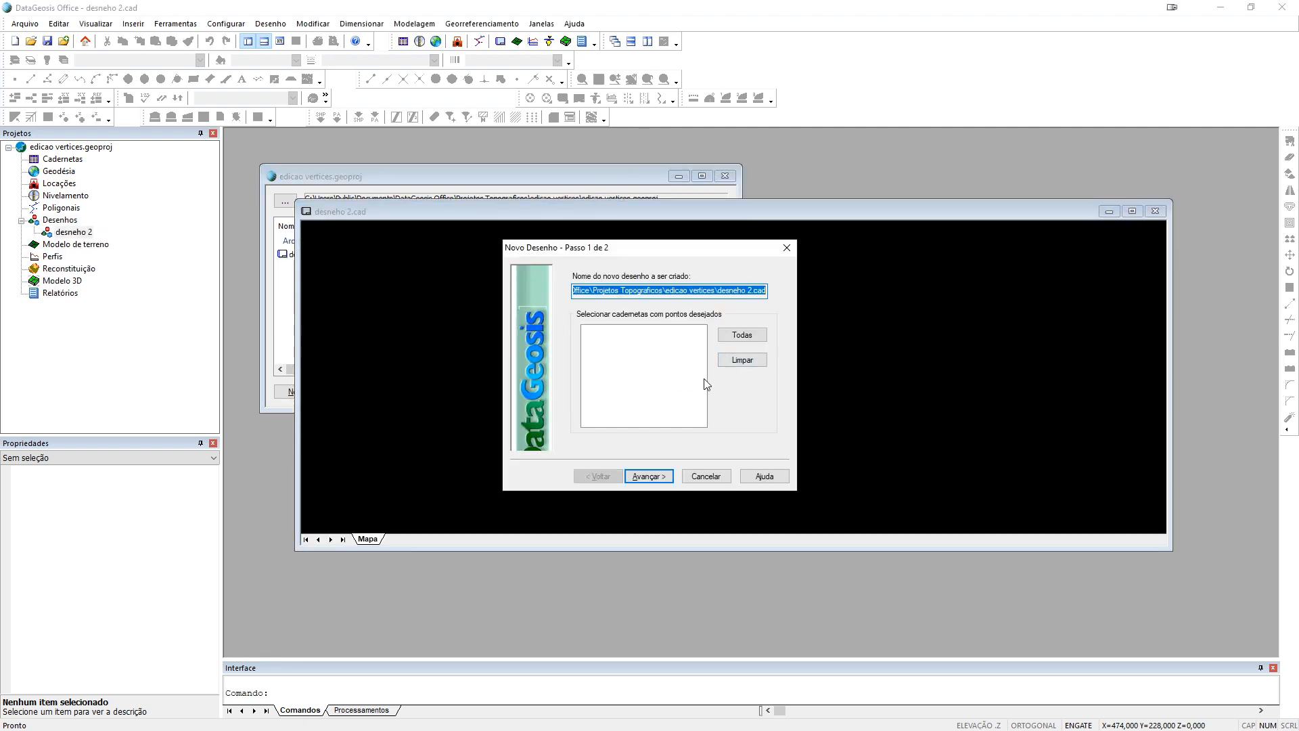
click(646, 475)
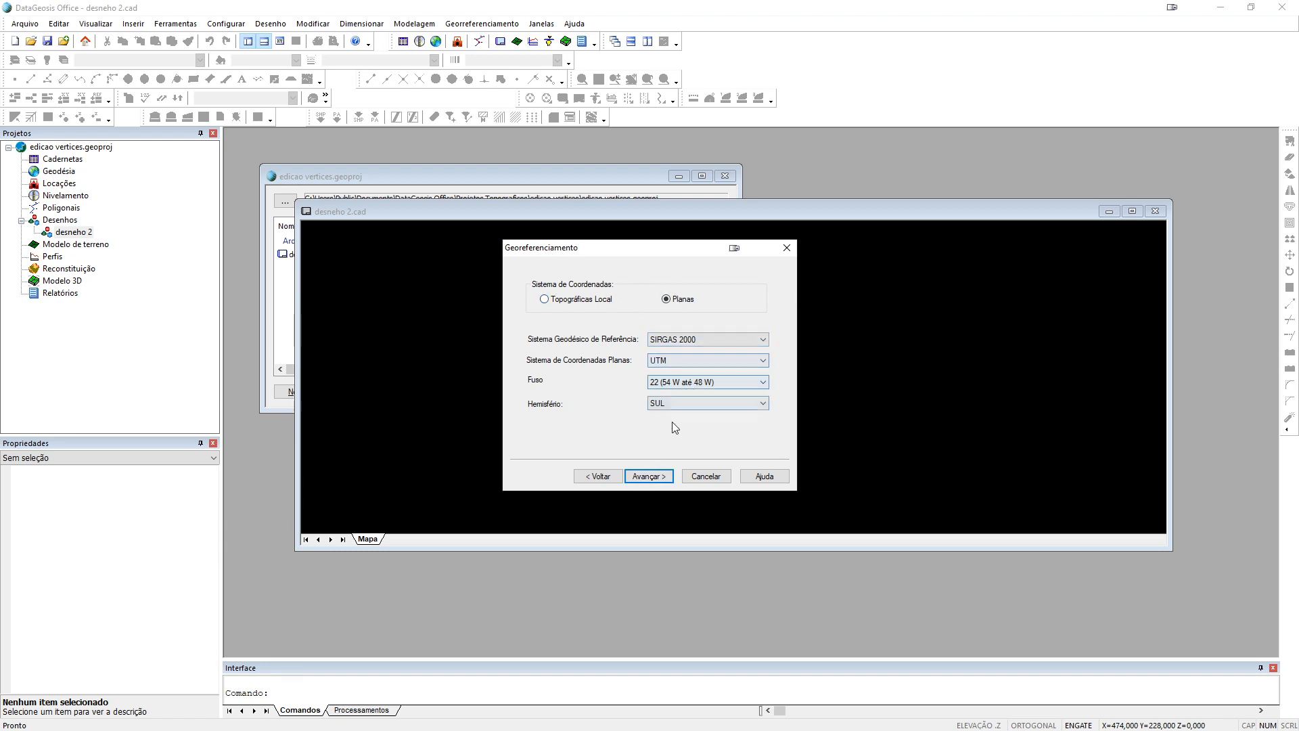
click(660, 479)
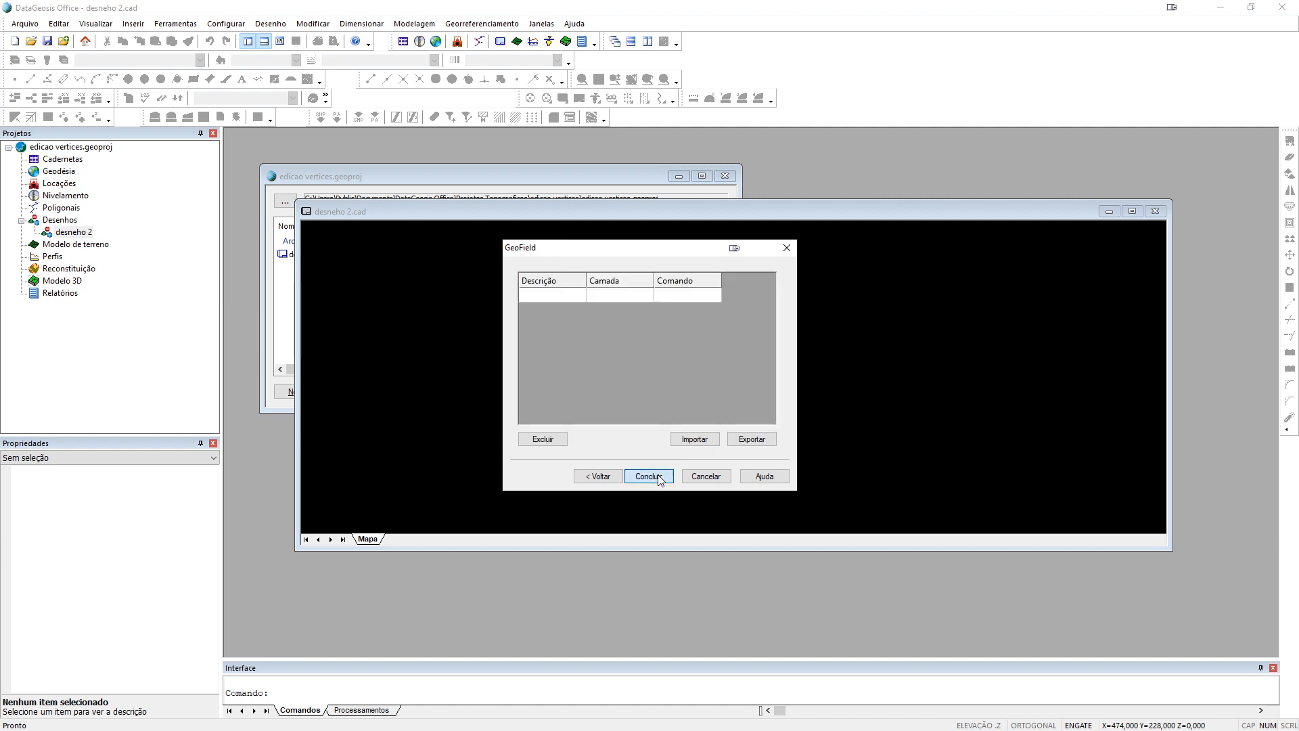
click(647, 476)
double_click(640, 217)
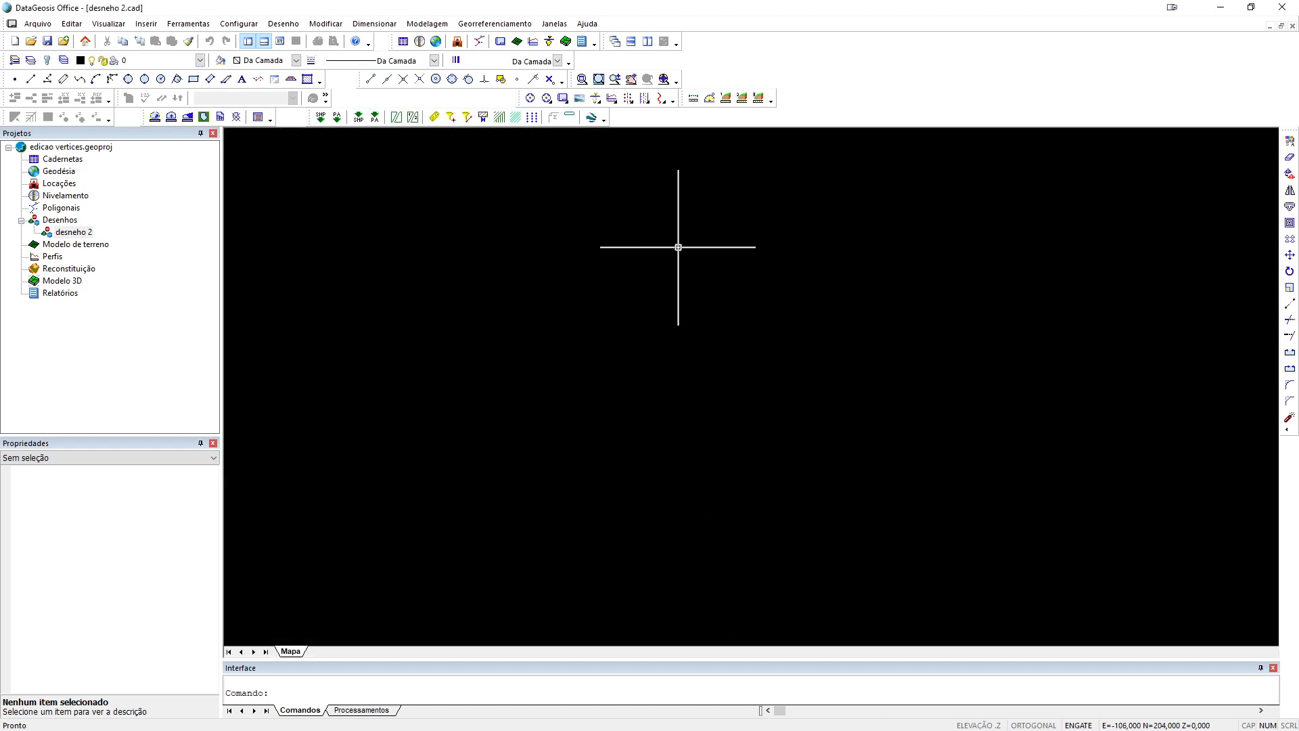
- Create the INCRA georeferencing project, looking through the company and property data and accepting it with the fields blank
click(495, 25)
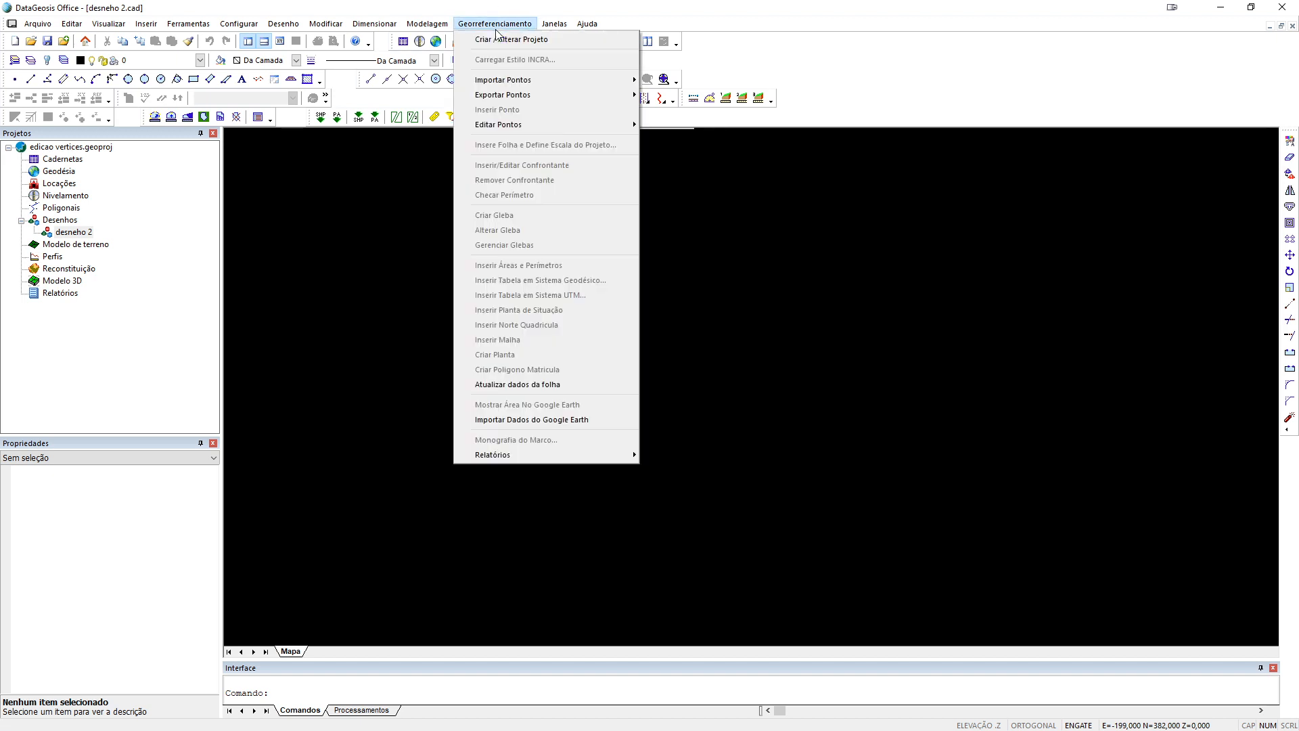
click(536, 42)
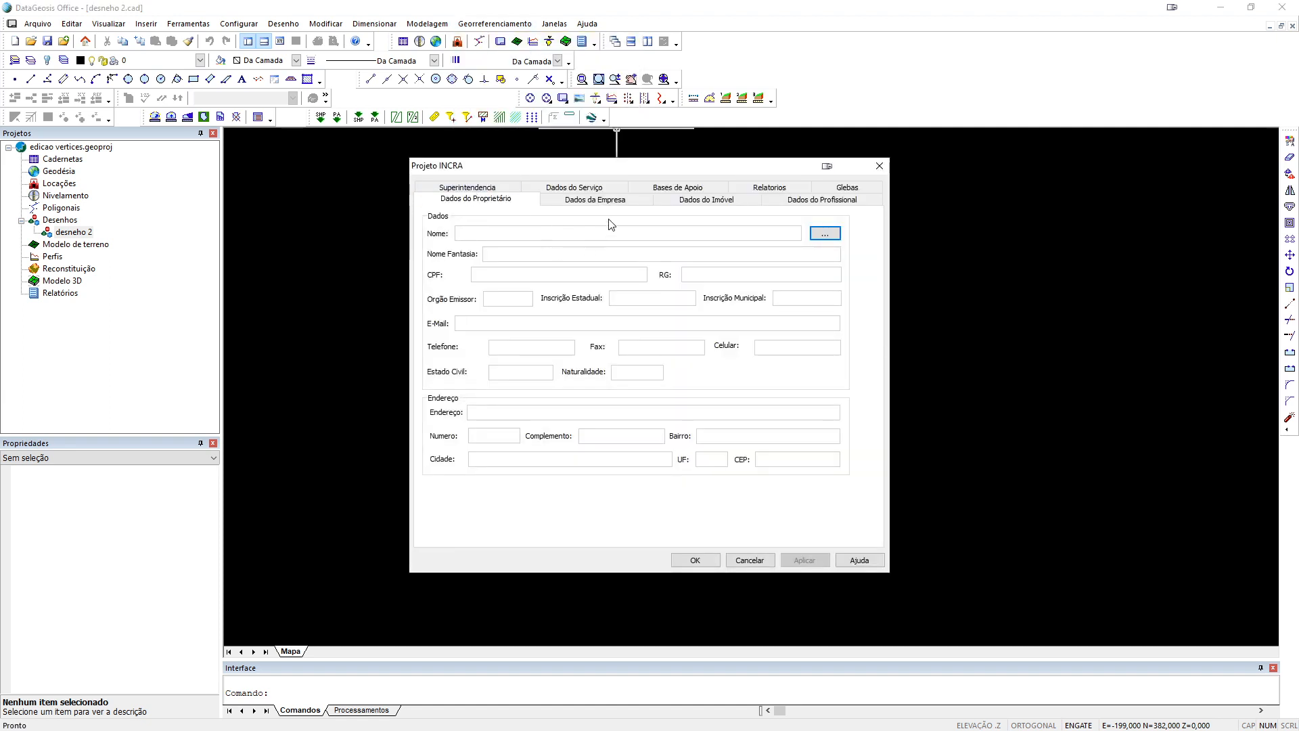
click(596, 200)
click(705, 199)
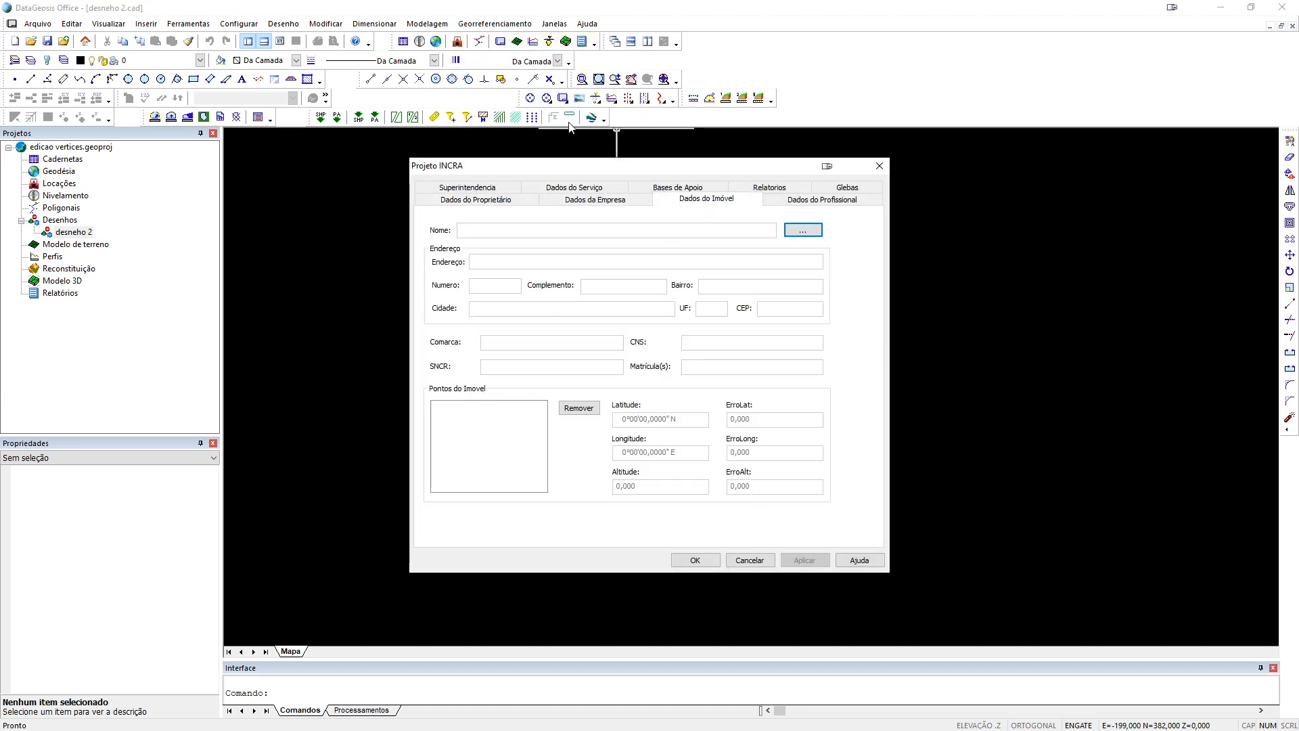
click(695, 560)
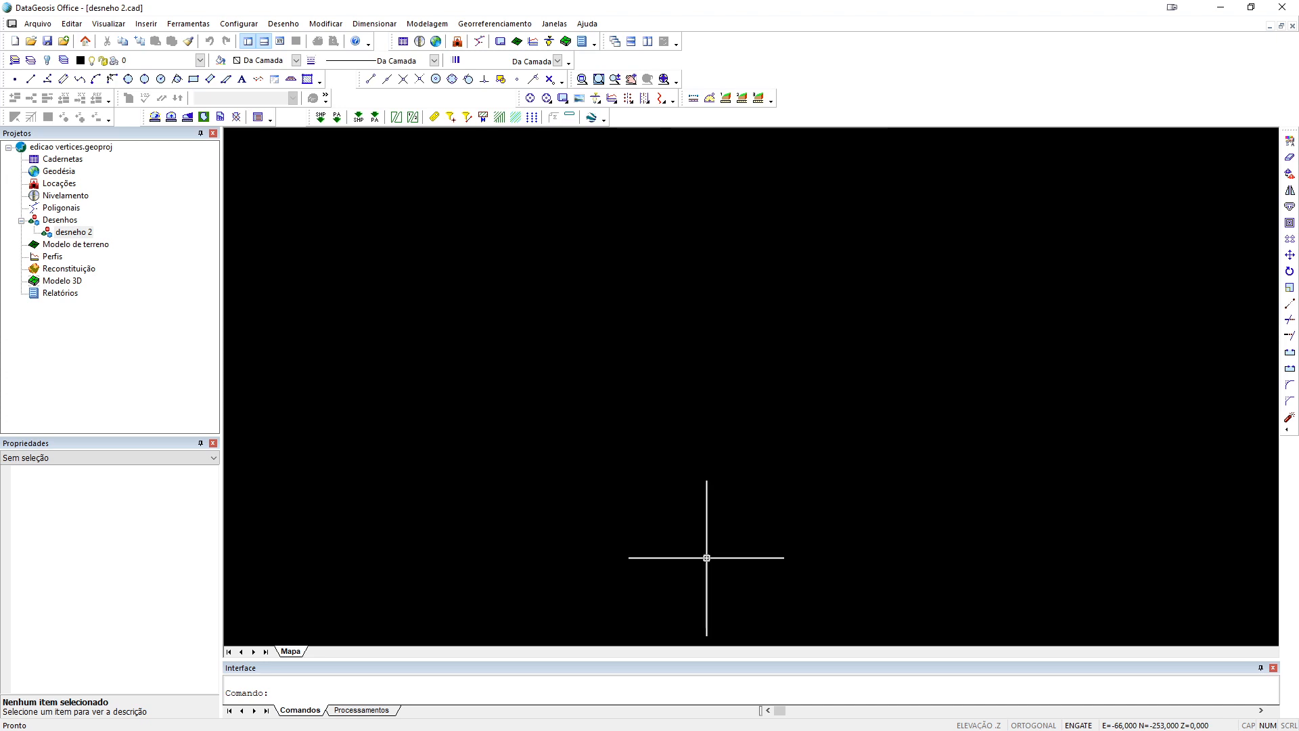
- Import the survey points into the drawing from the TopconXml file PONTOS AULA GEO.xml
click(495, 24)
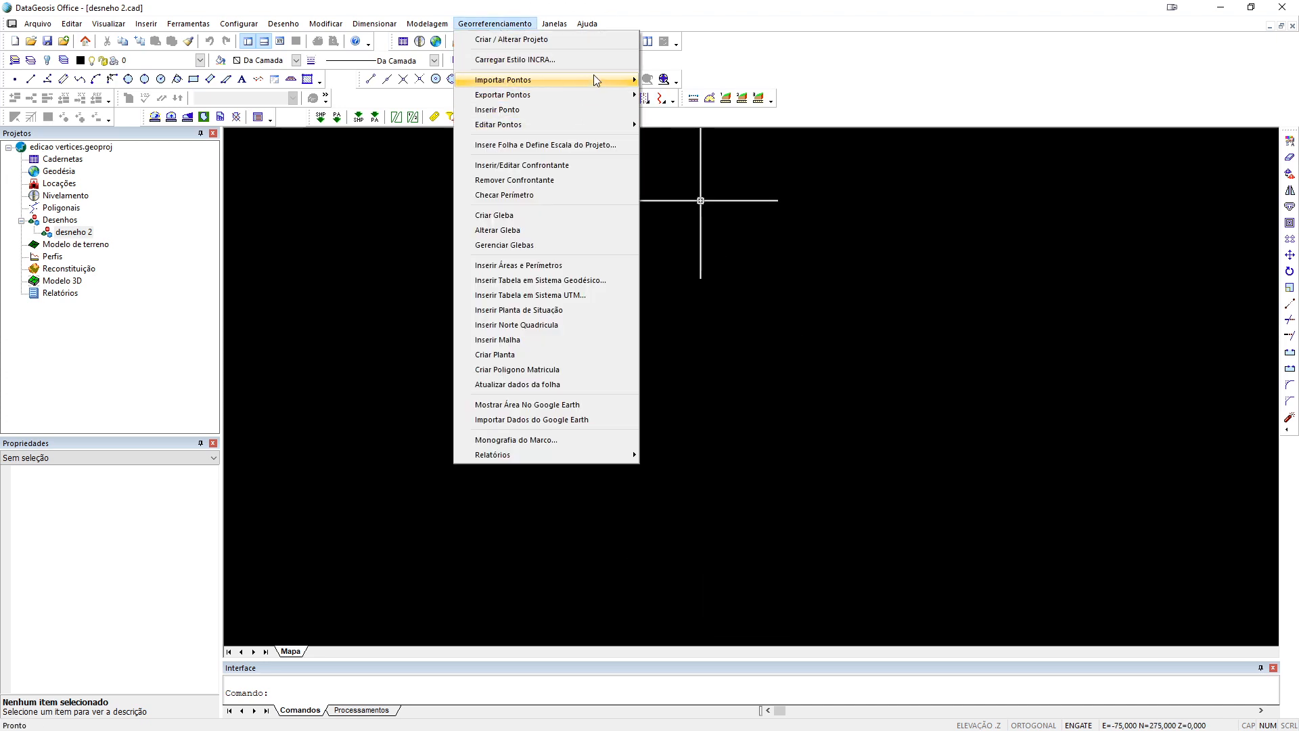
mouse_move(595, 78)
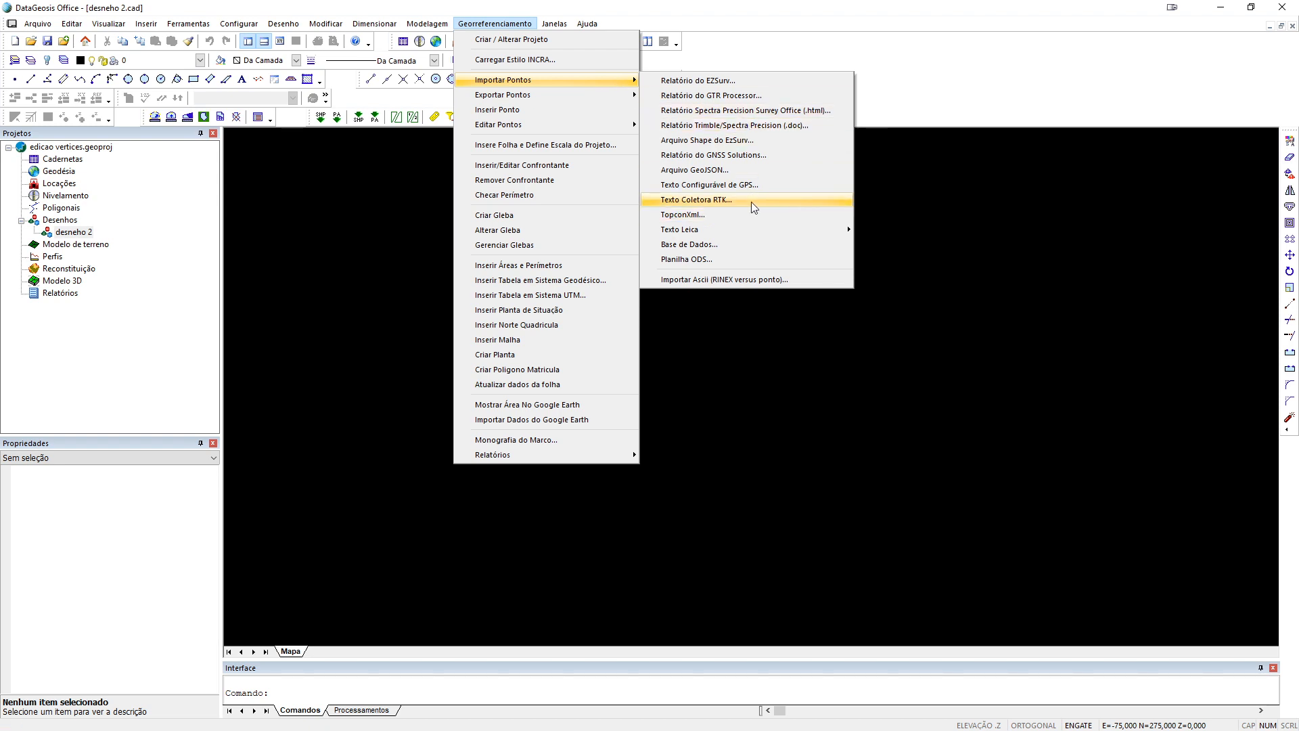
click(684, 214)
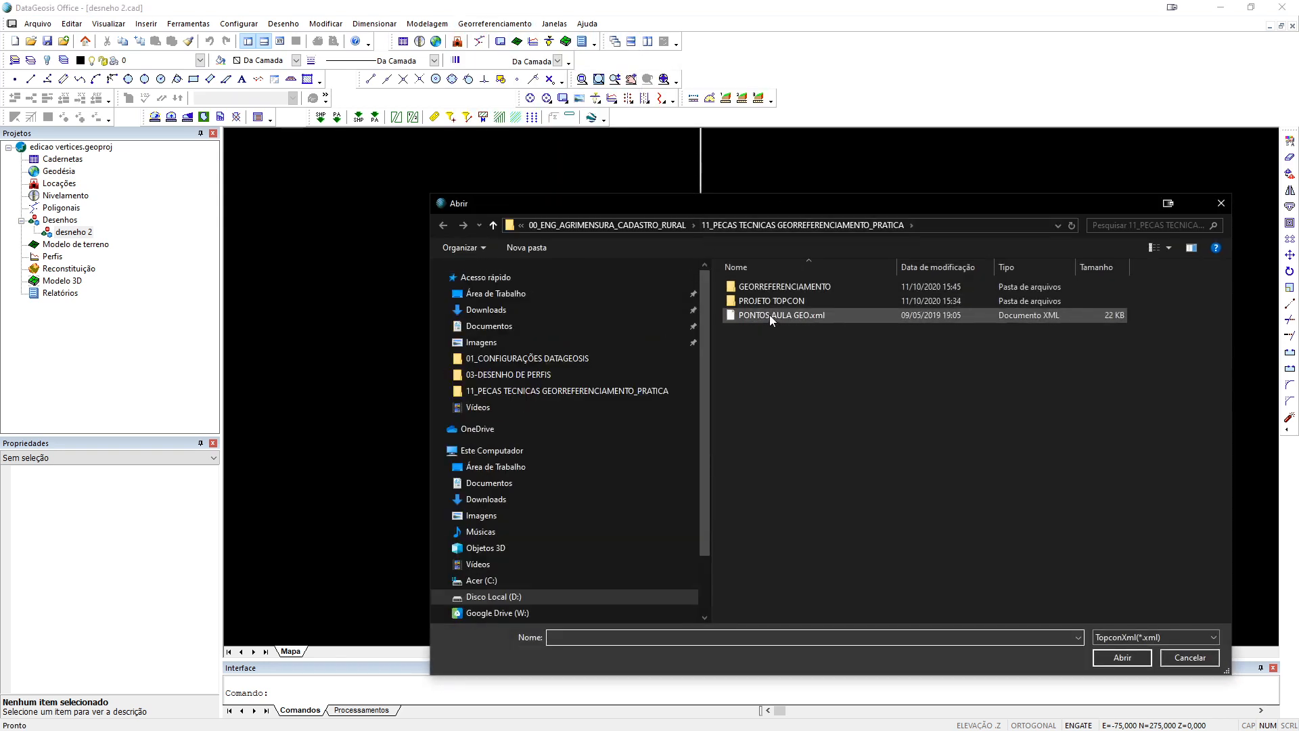
double_click(769, 315)
drag(673, 215, 812, 296)
key(Escape)
- Select the northernmost vertex, AAA-M-0001, and examine its layer and point properties, then clear the selection
scroll(752, 445, up, 5)
middle_drag(974, 453, 915, 419)
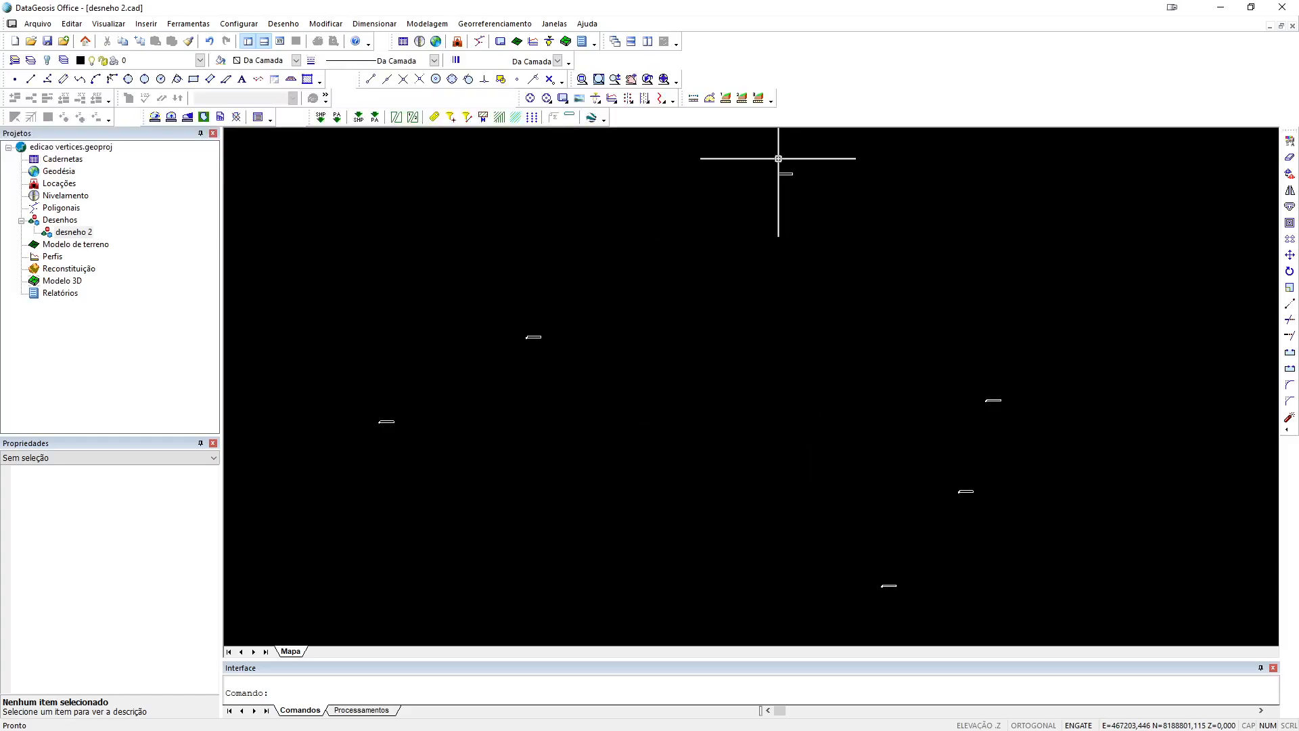
scroll(779, 159, up, 5)
click(759, 232)
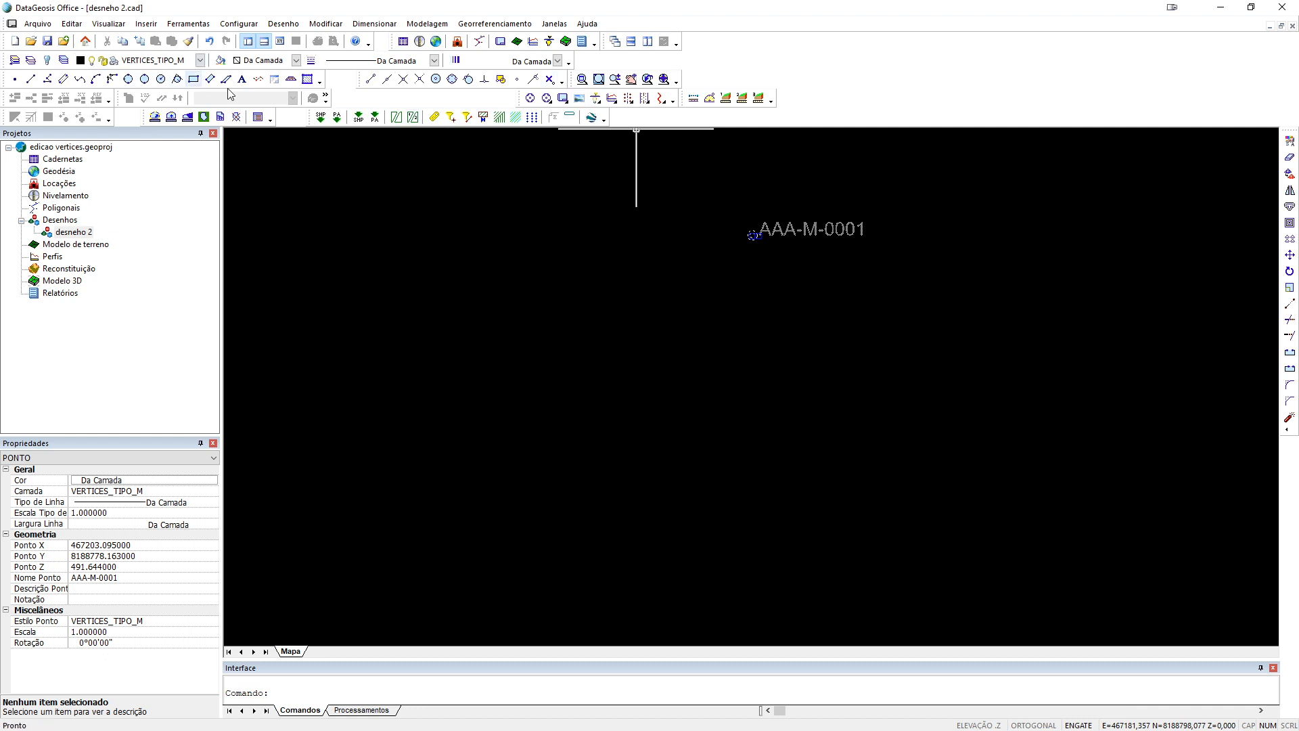
click(200, 62)
click(201, 63)
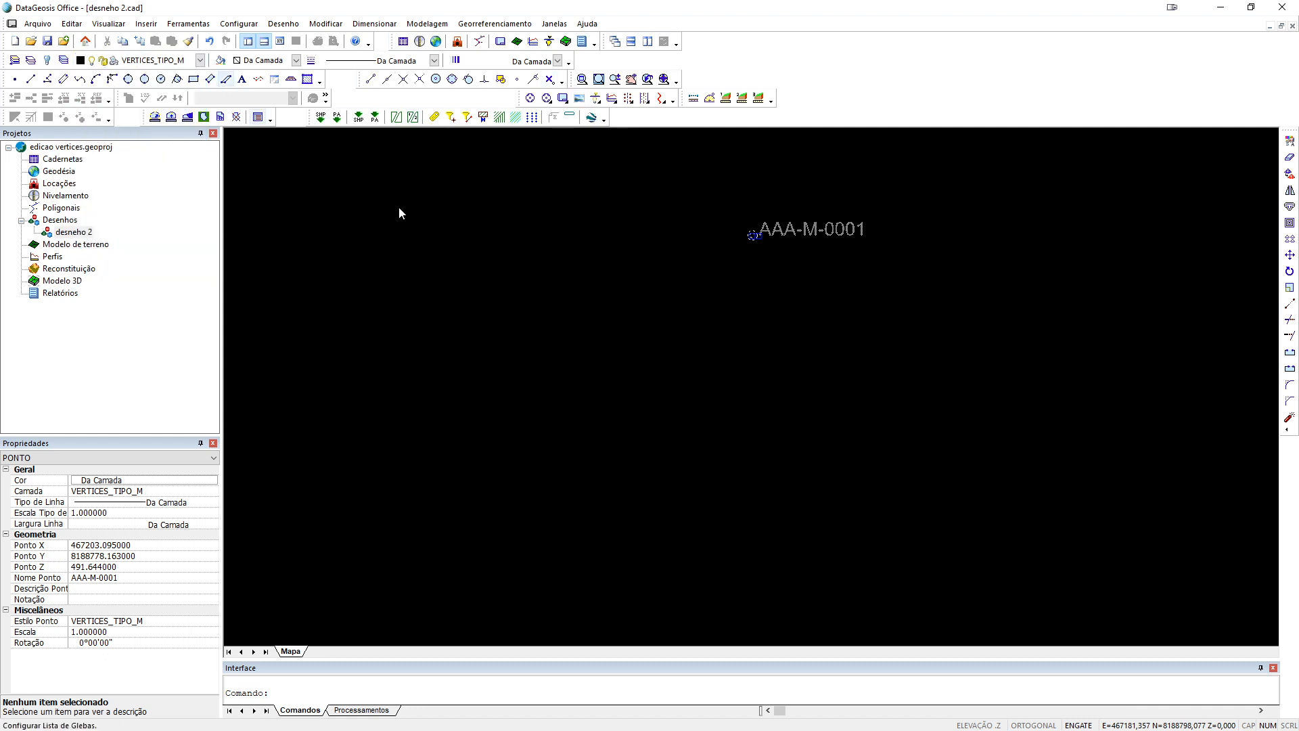
key(Escape)
- Select vertex AAA-P-0002 and examine its properties and the layers available for it, keeping its assigned layer
scroll(731, 287, down, 5)
middle_drag(786, 501, 778, 377)
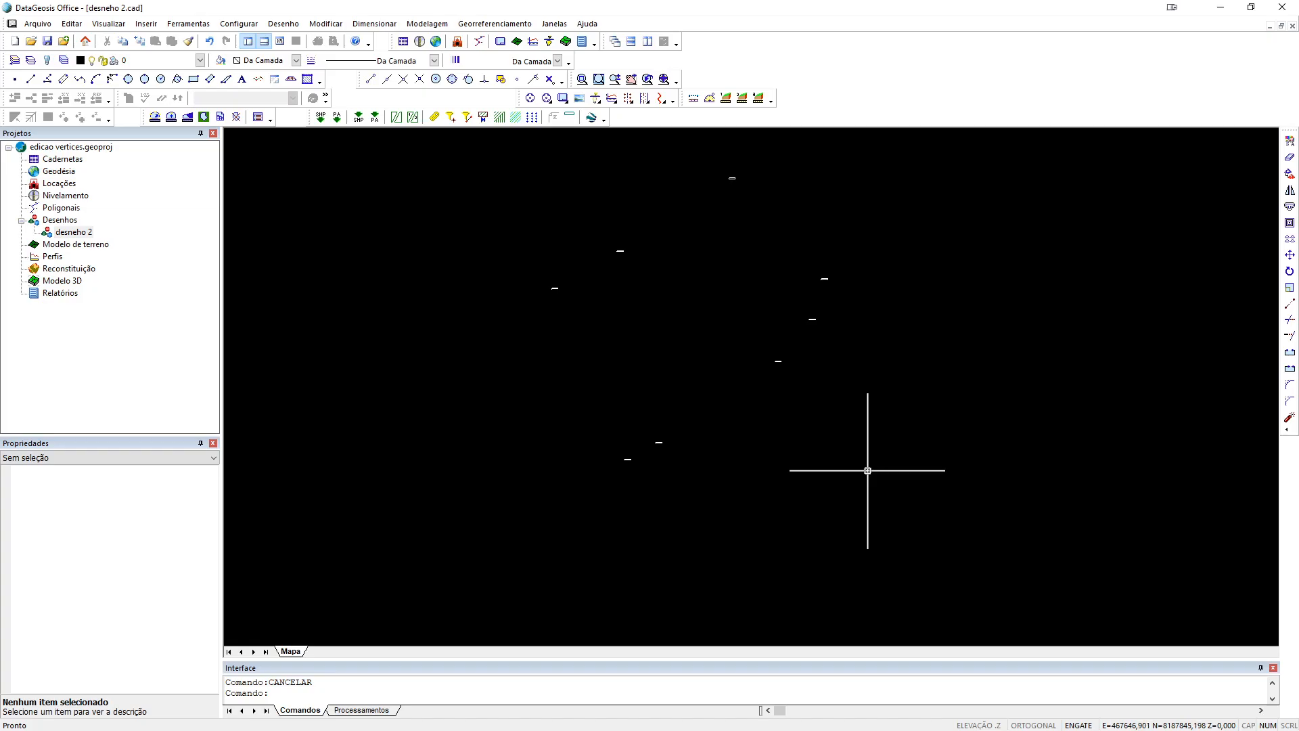
scroll(756, 269, up, 6)
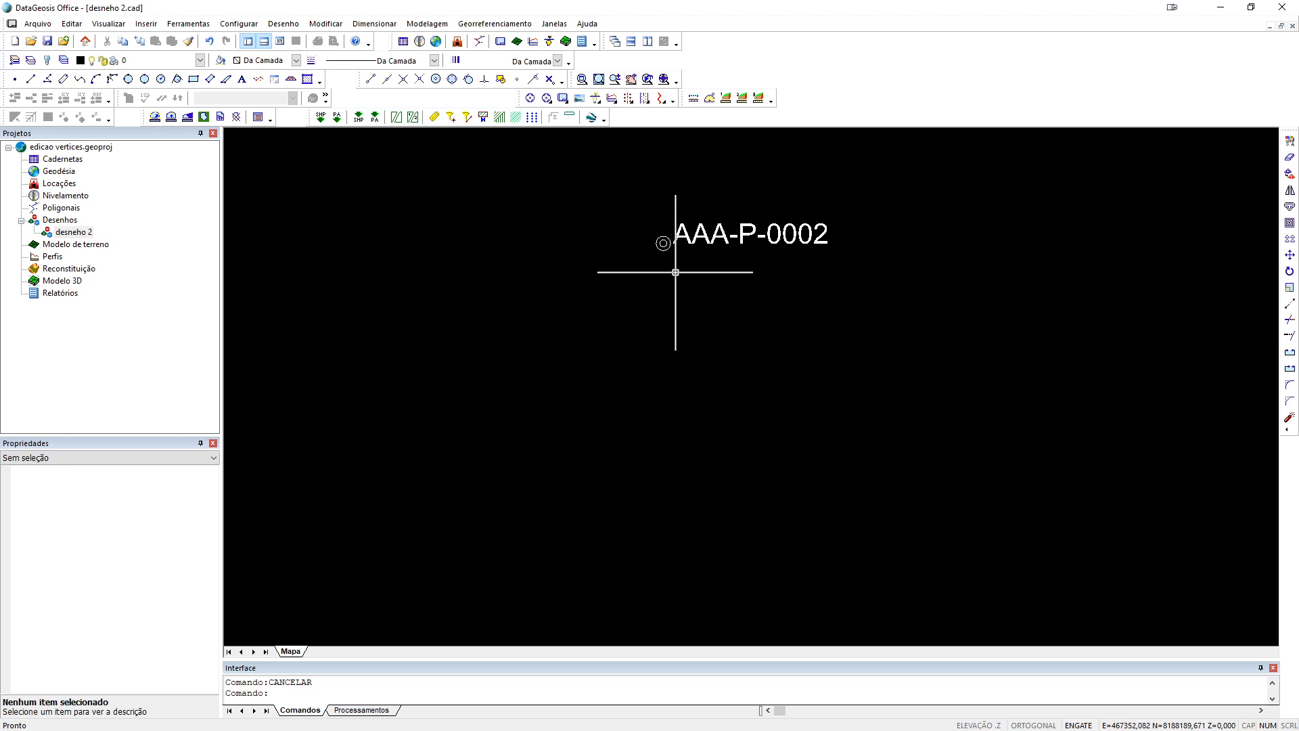
scroll(676, 269, down, 4)
scroll(696, 267, up, 5)
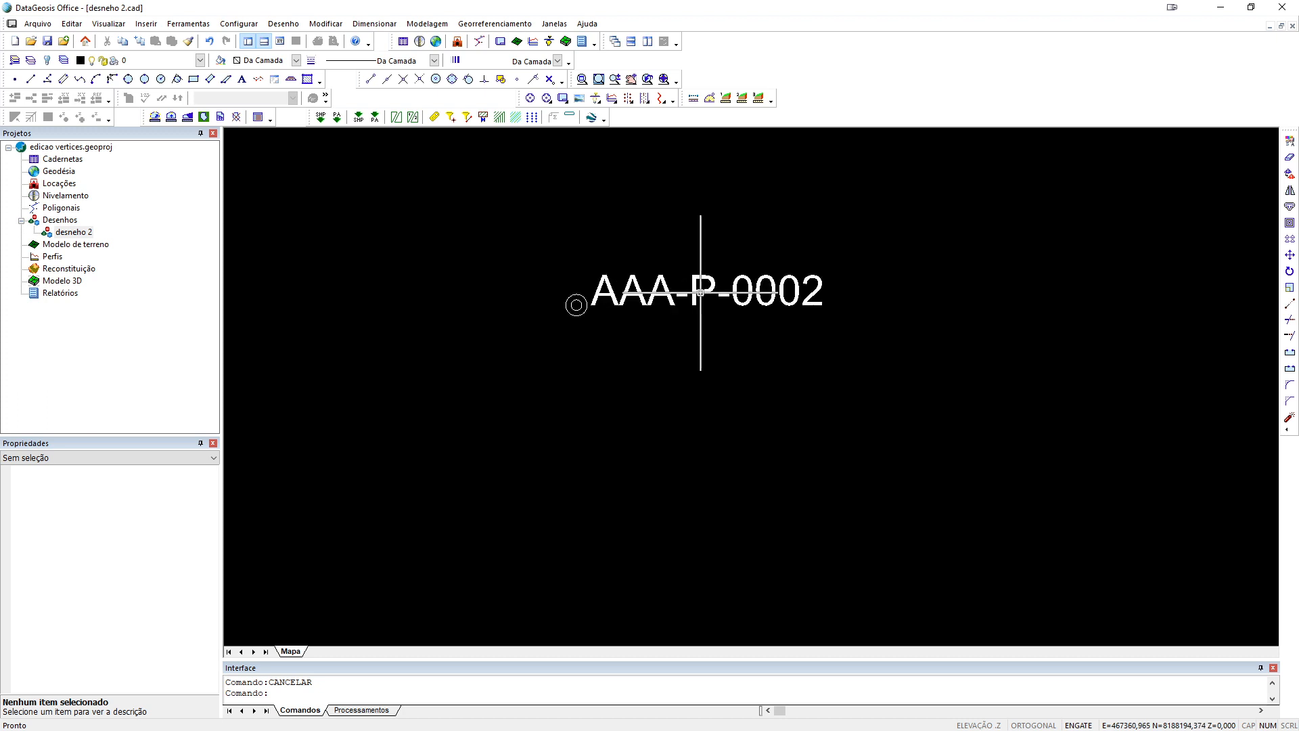
click(701, 293)
click(157, 494)
click(409, 494)
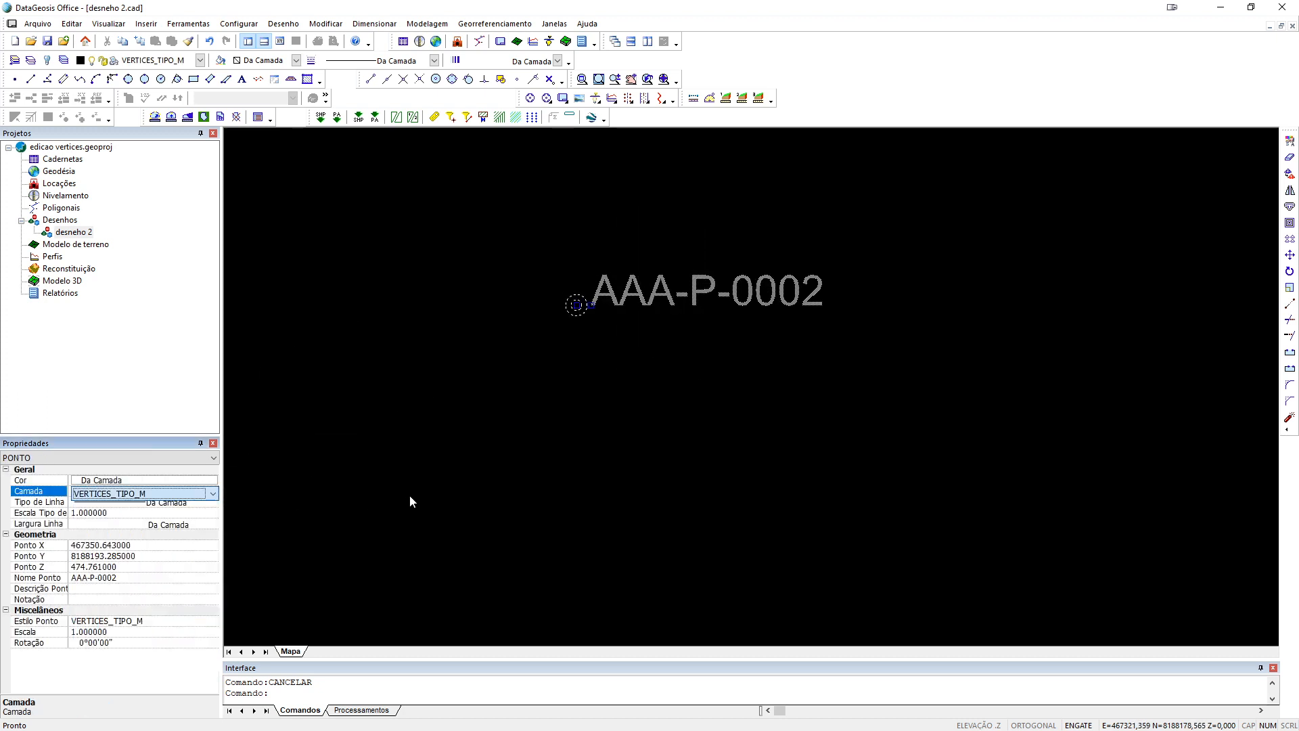
click(426, 443)
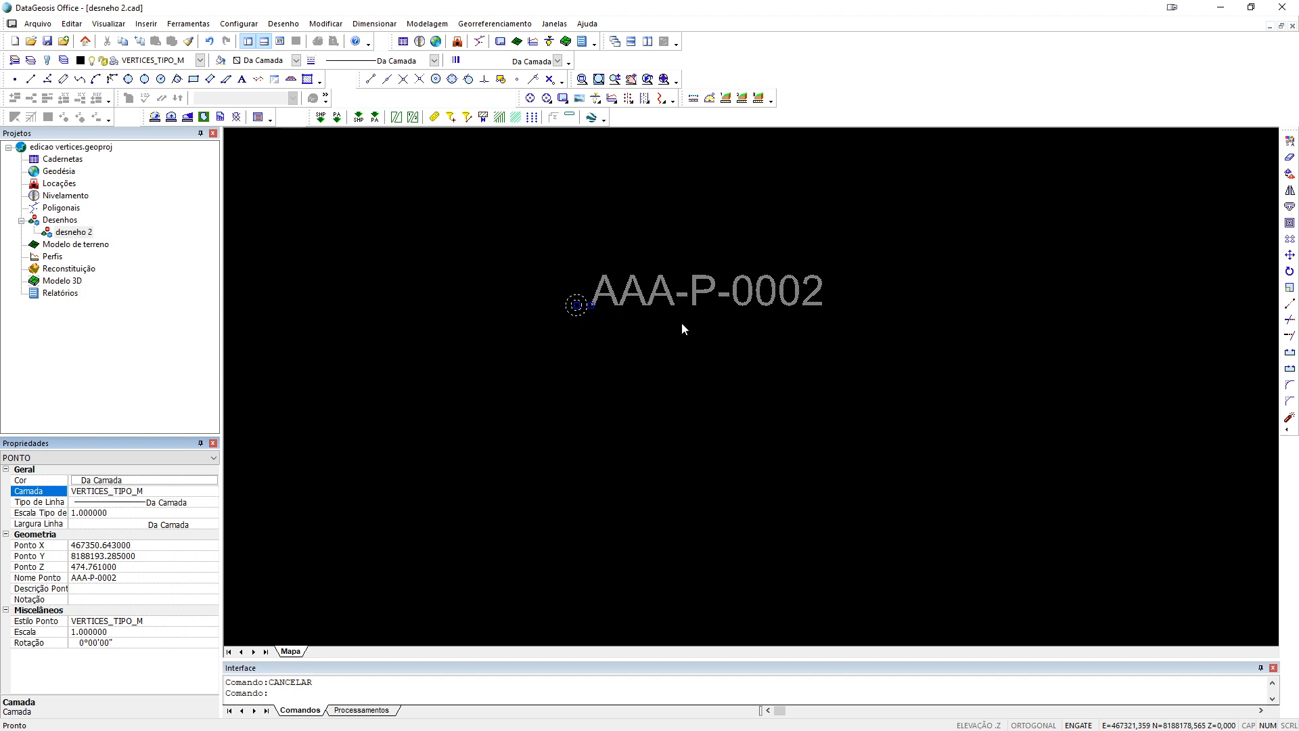
- Examine the names and positions of the remaining imported vertices around the perimeter, and clear the point selection
scroll(578, 343, down, 4)
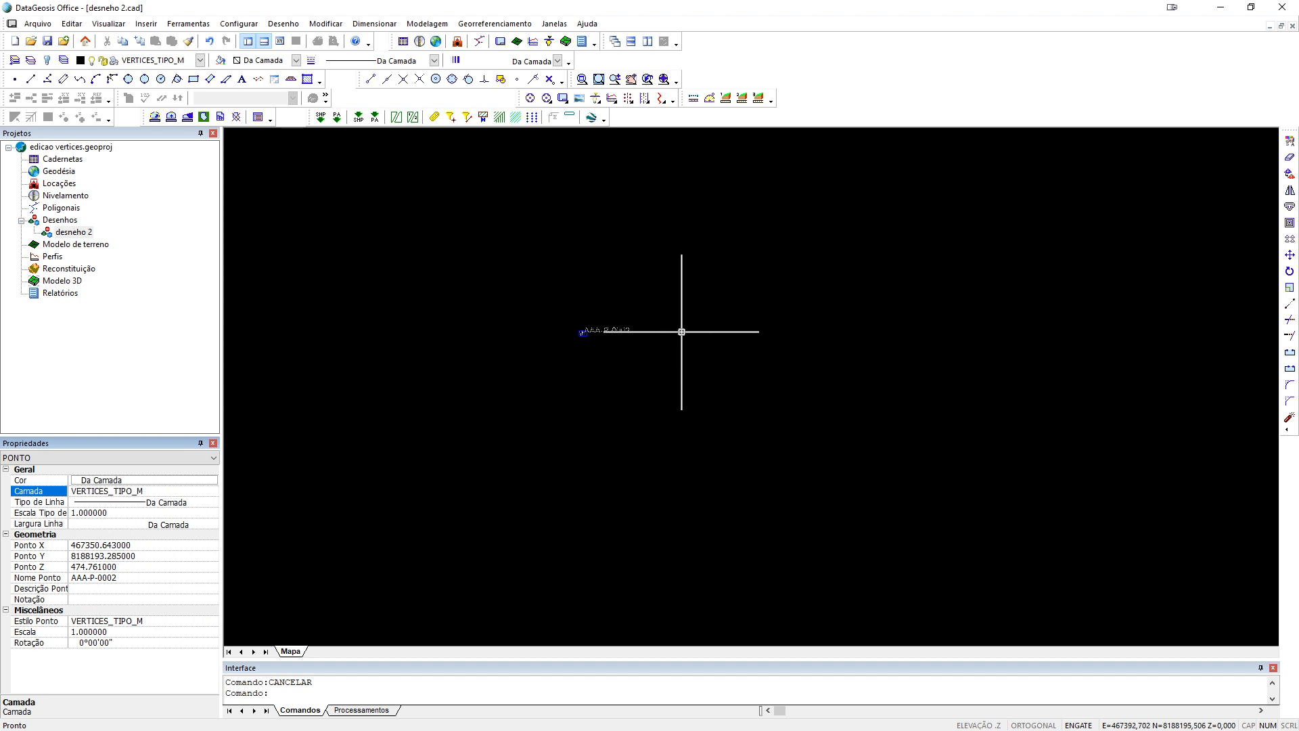
scroll(690, 321, up, 5)
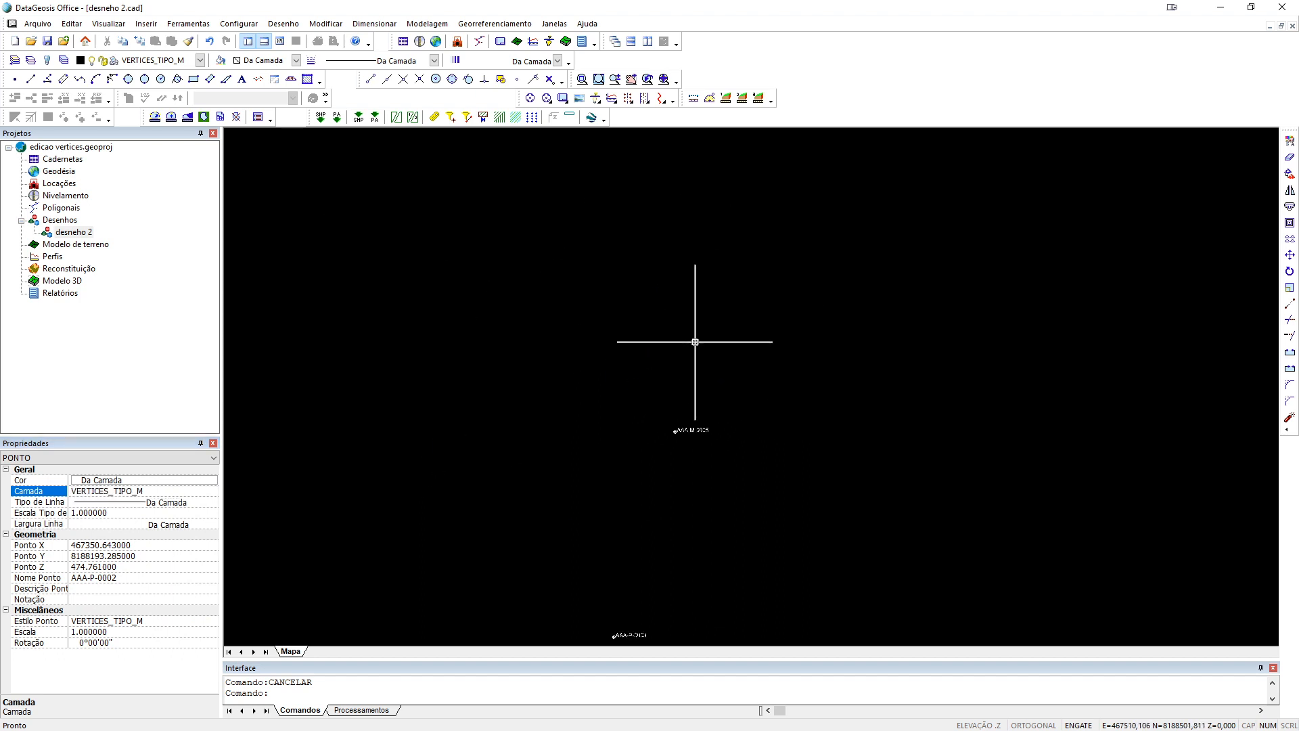
scroll(683, 451, down, 4)
scroll(682, 471, up, 5)
scroll(682, 471, down, 5)
middle_drag(685, 484, 760, 293)
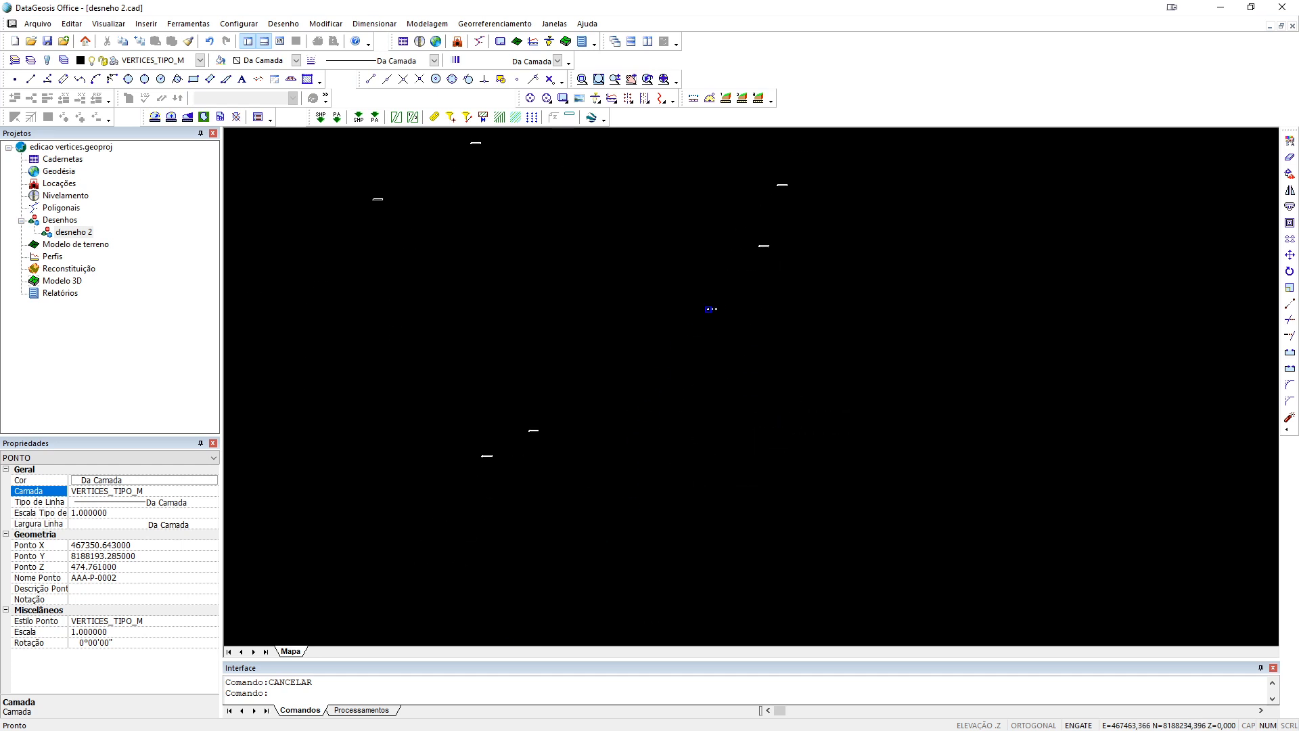
scroll(515, 454, up, 3)
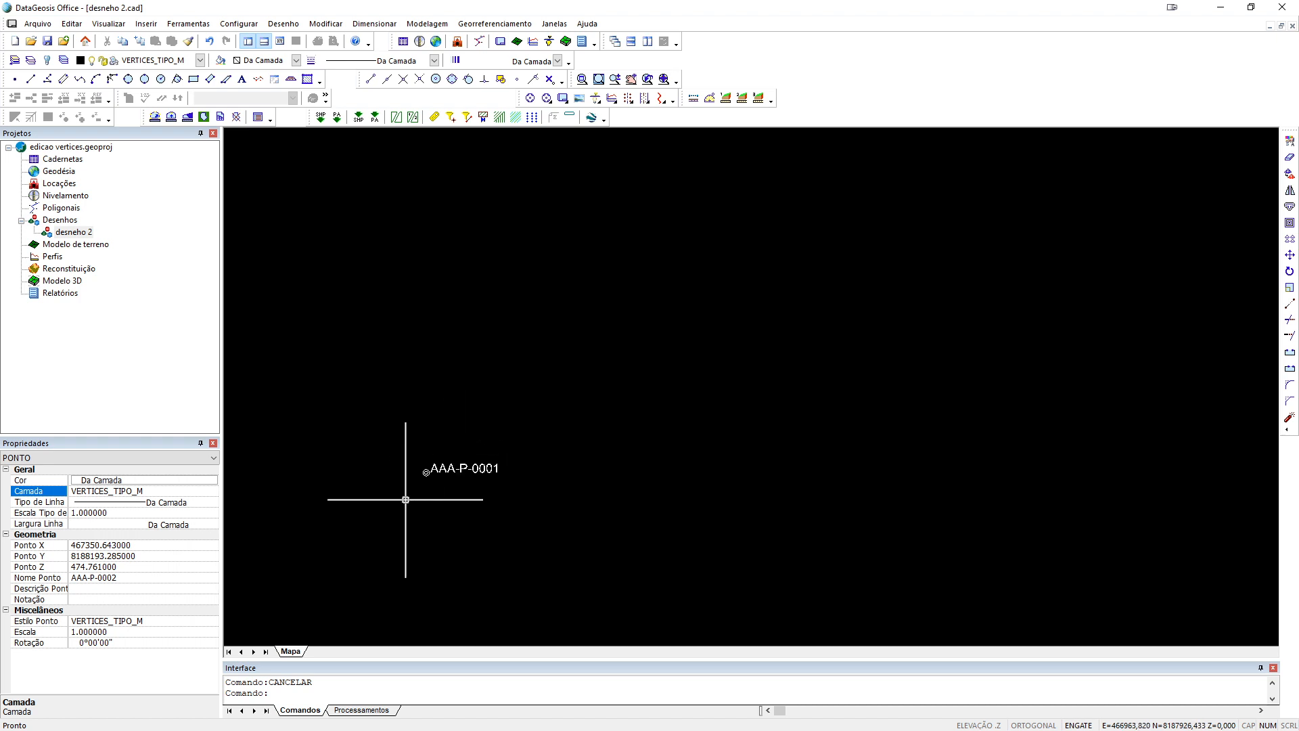
scroll(474, 453, down, 4)
scroll(521, 452, up, 5)
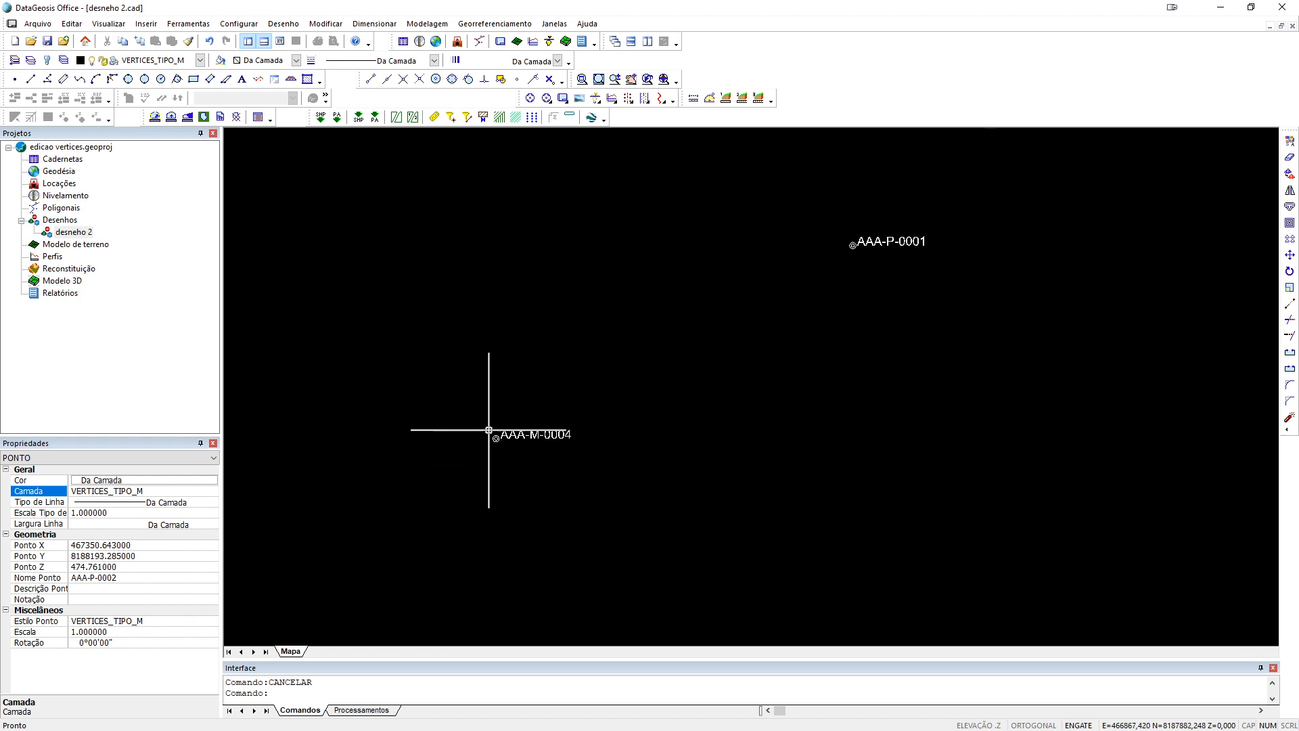
scroll(498, 442, down, 4)
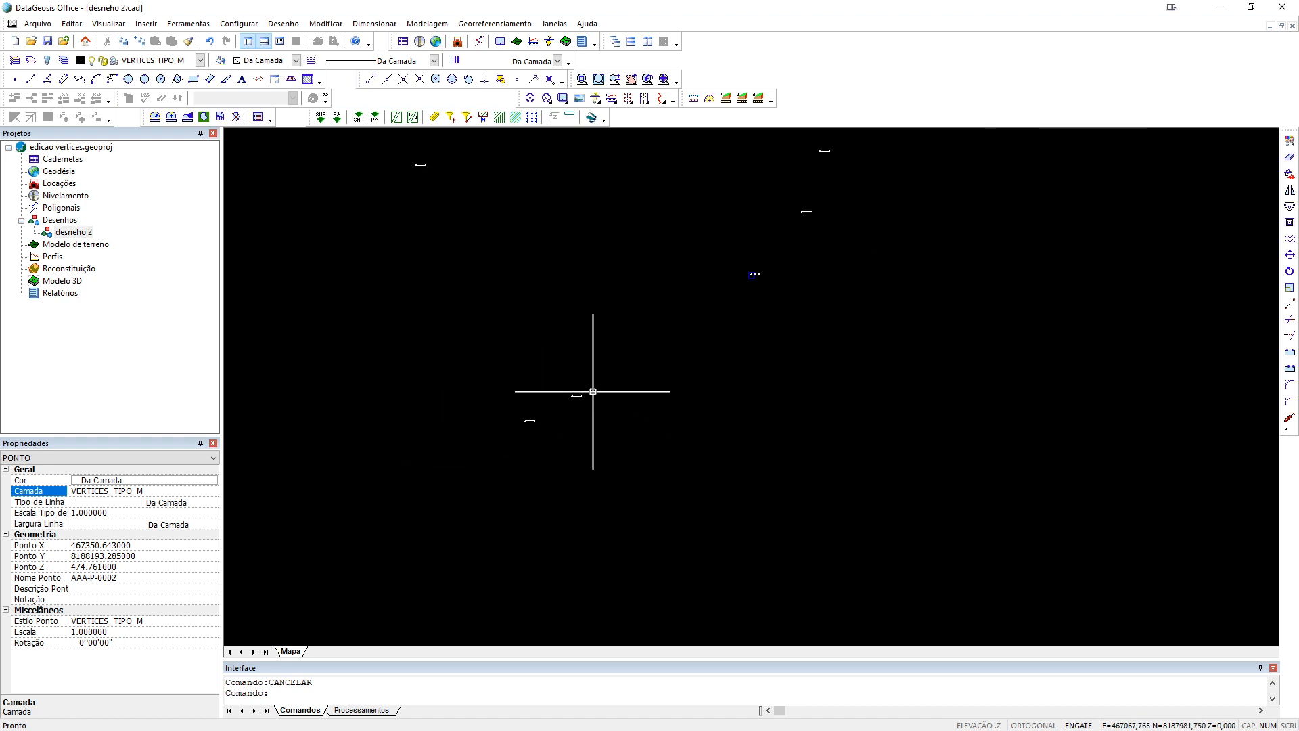
middle_drag(653, 253, 580, 372)
scroll(581, 367, down, 3)
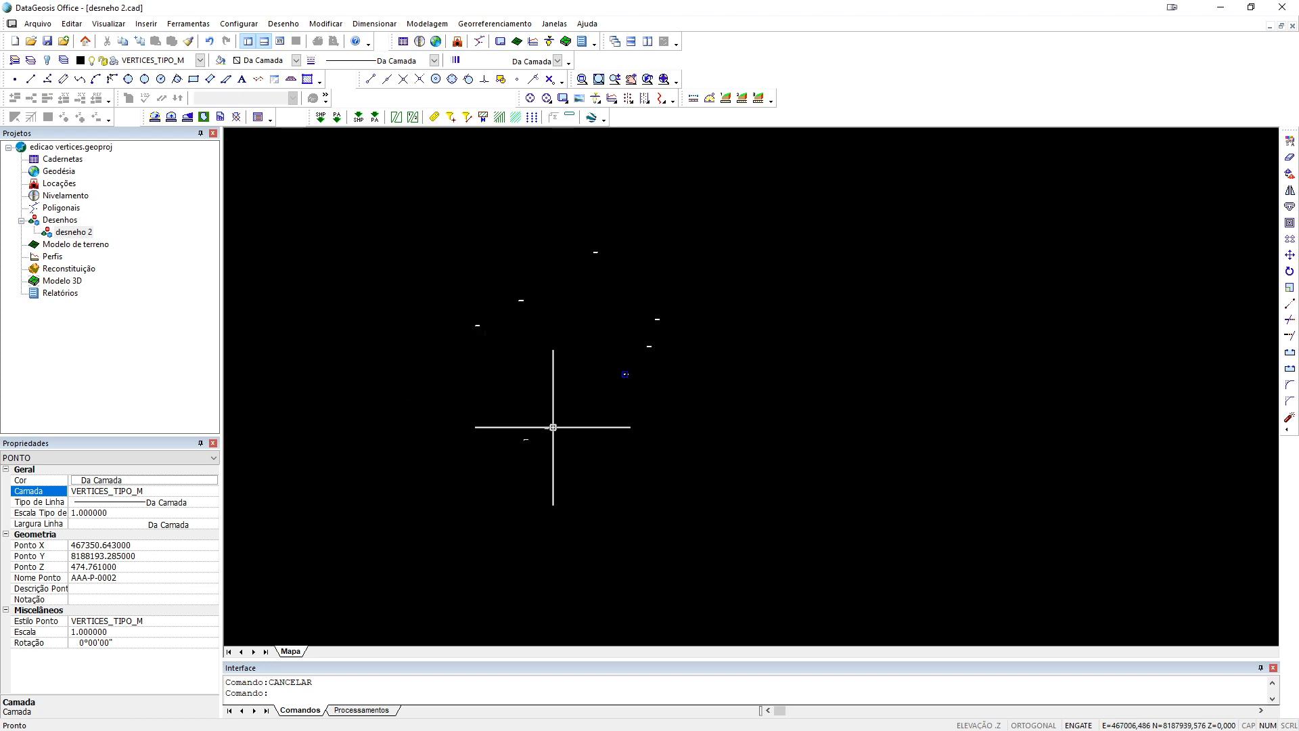
scroll(515, 434, up, 4)
scroll(671, 404, up, 5)
scroll(672, 405, down, 8)
key(Escape)
scroll(670, 391, down, 3)
scroll(650, 351, up, 5)
scroll(641, 360, down, 5)
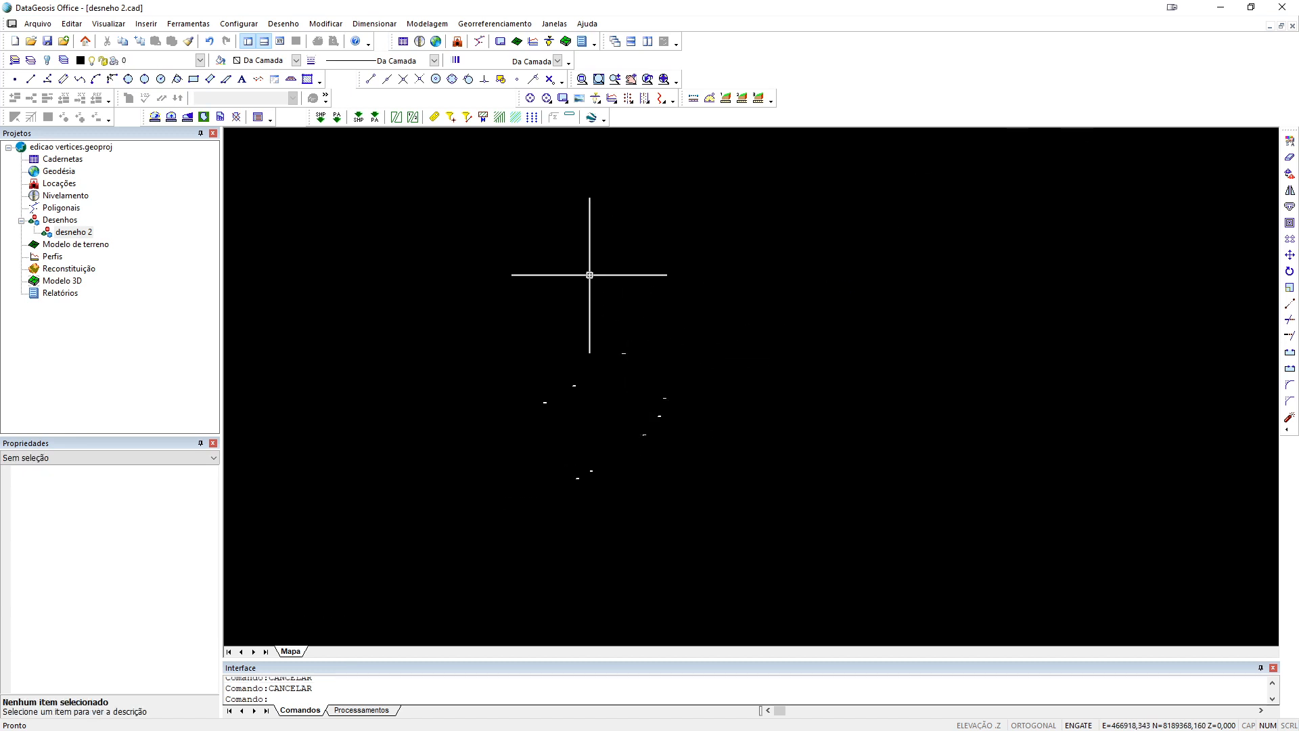
- Start inserting the sheet and defining the project scale, framing all imported vertices with a rectangular window
click(508, 25)
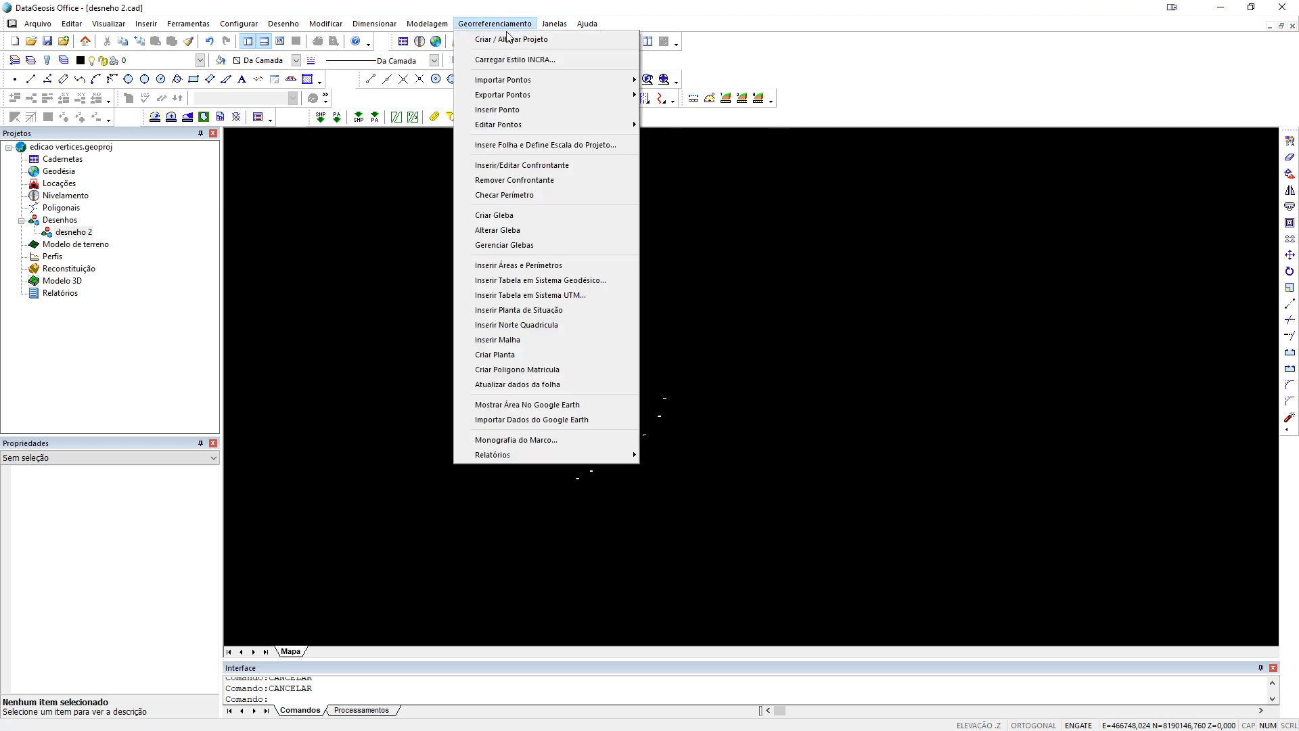
click(515, 147)
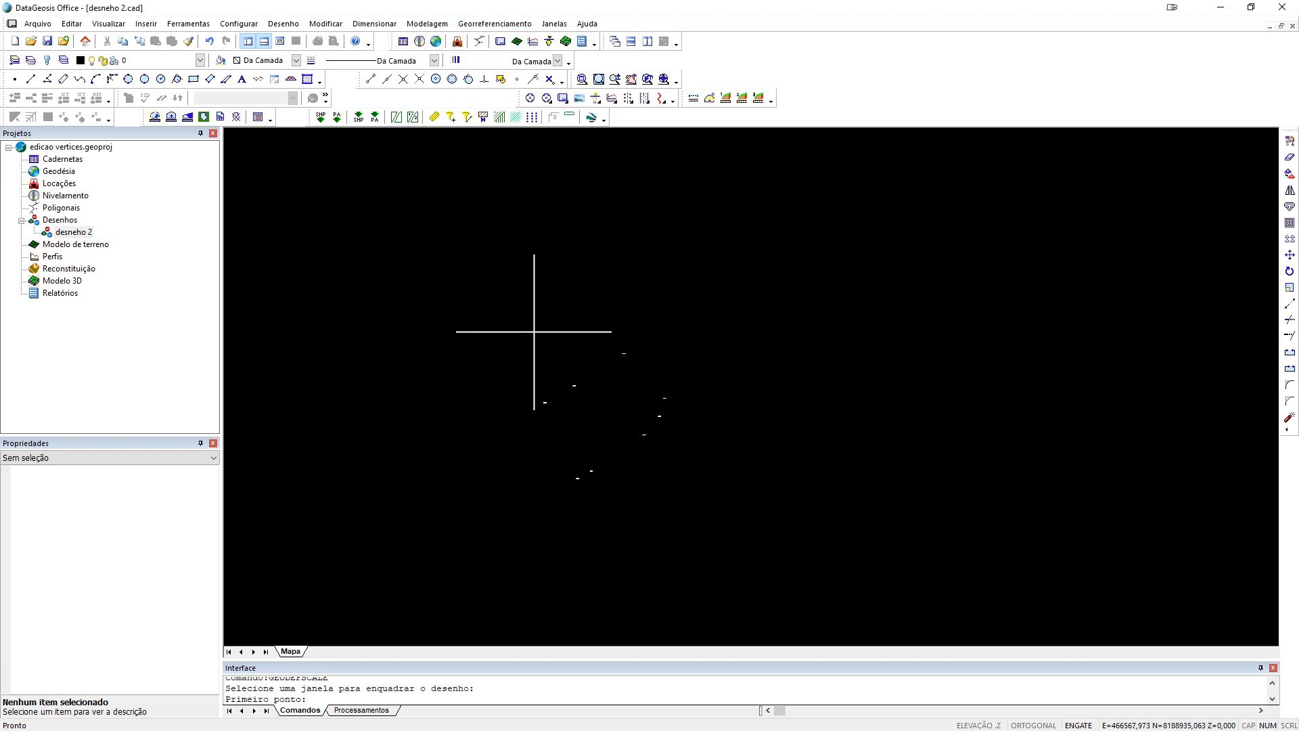
click(530, 334)
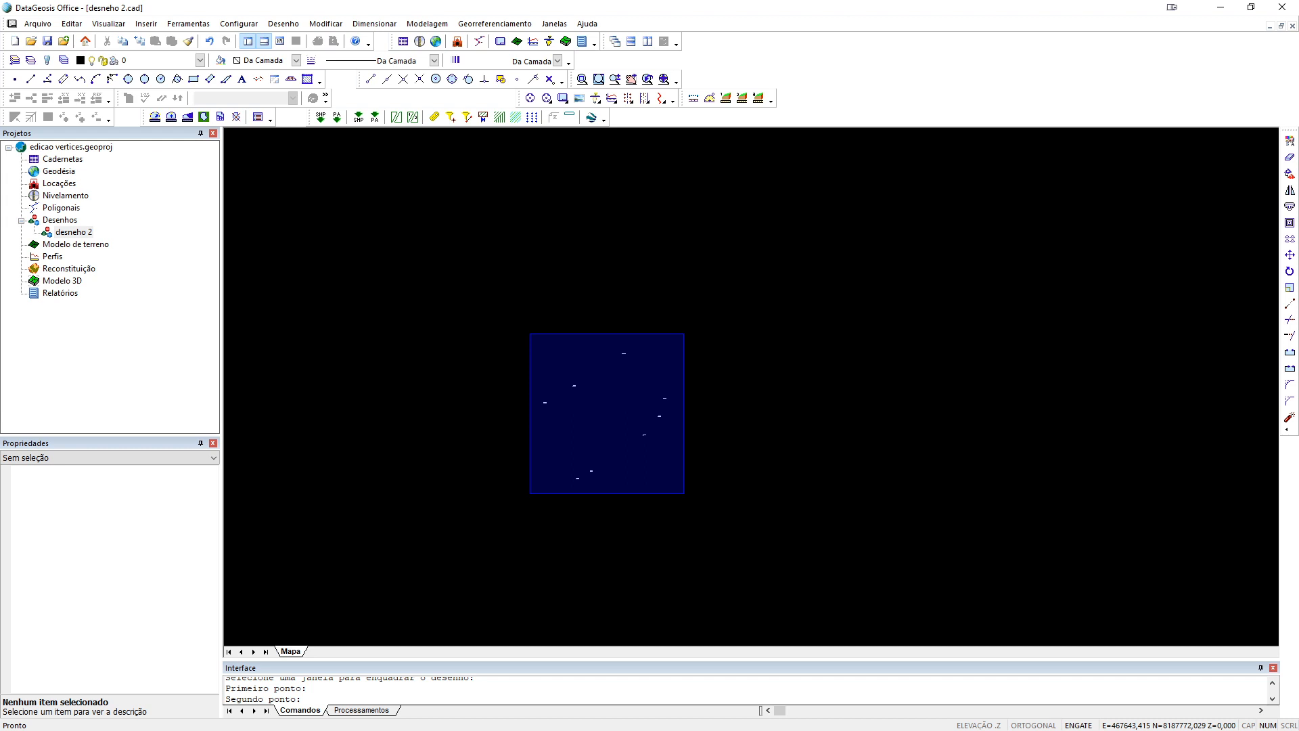
click(684, 493)
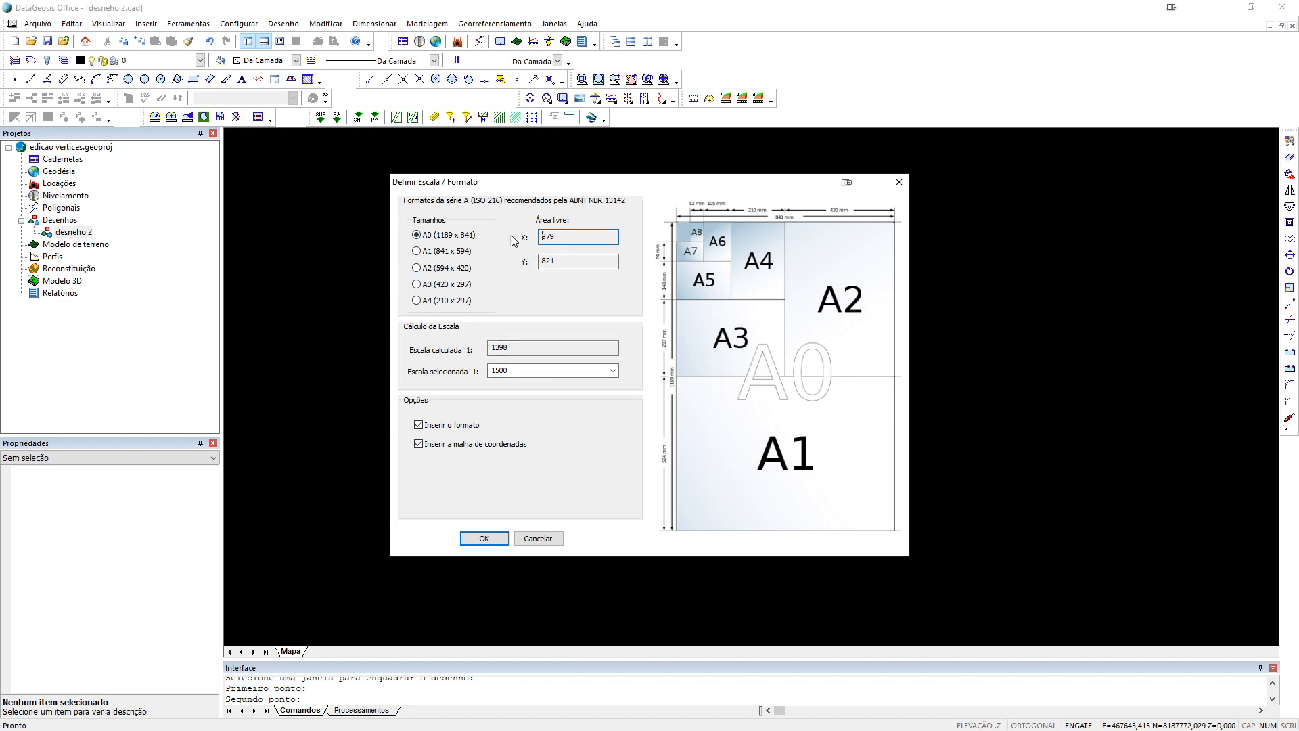
- Accept the A0 (1189 x 841) sheet at scale 1:1500, with the format and coordinate grid inserted
drag(521, 349, 468, 345)
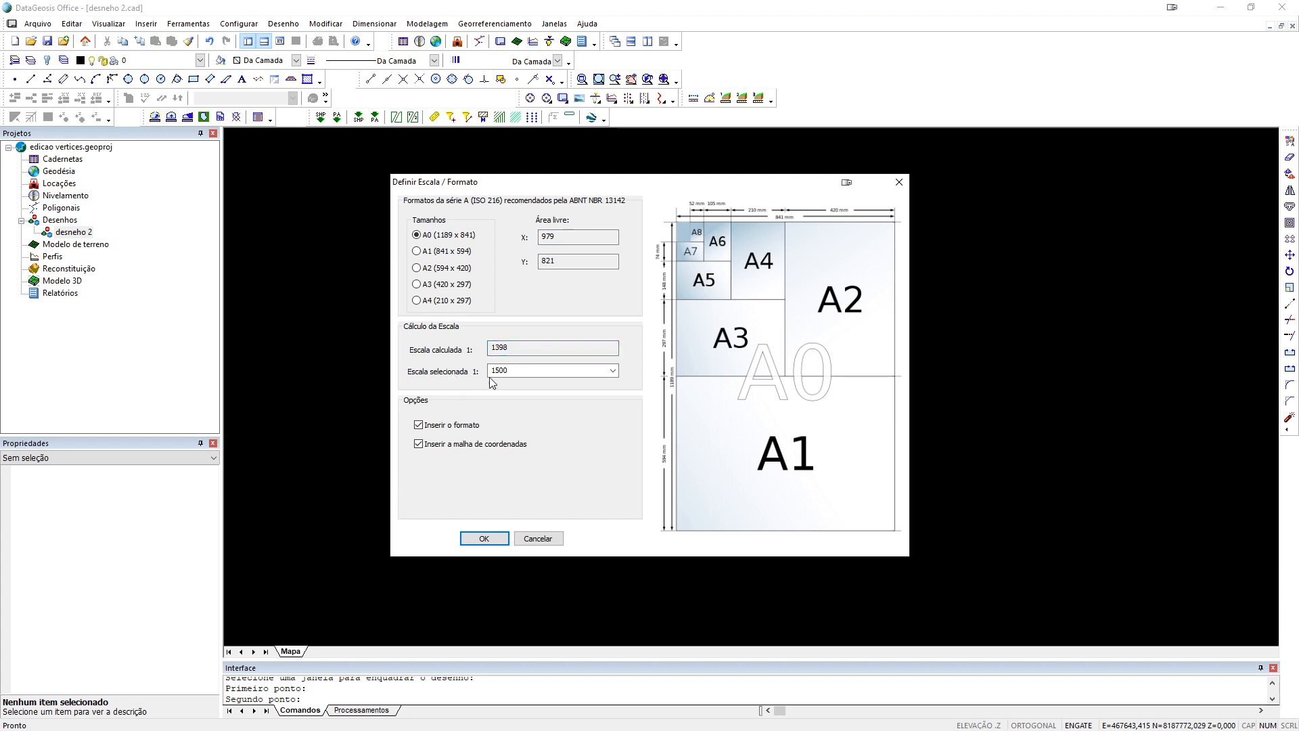
click(613, 371)
click(634, 368)
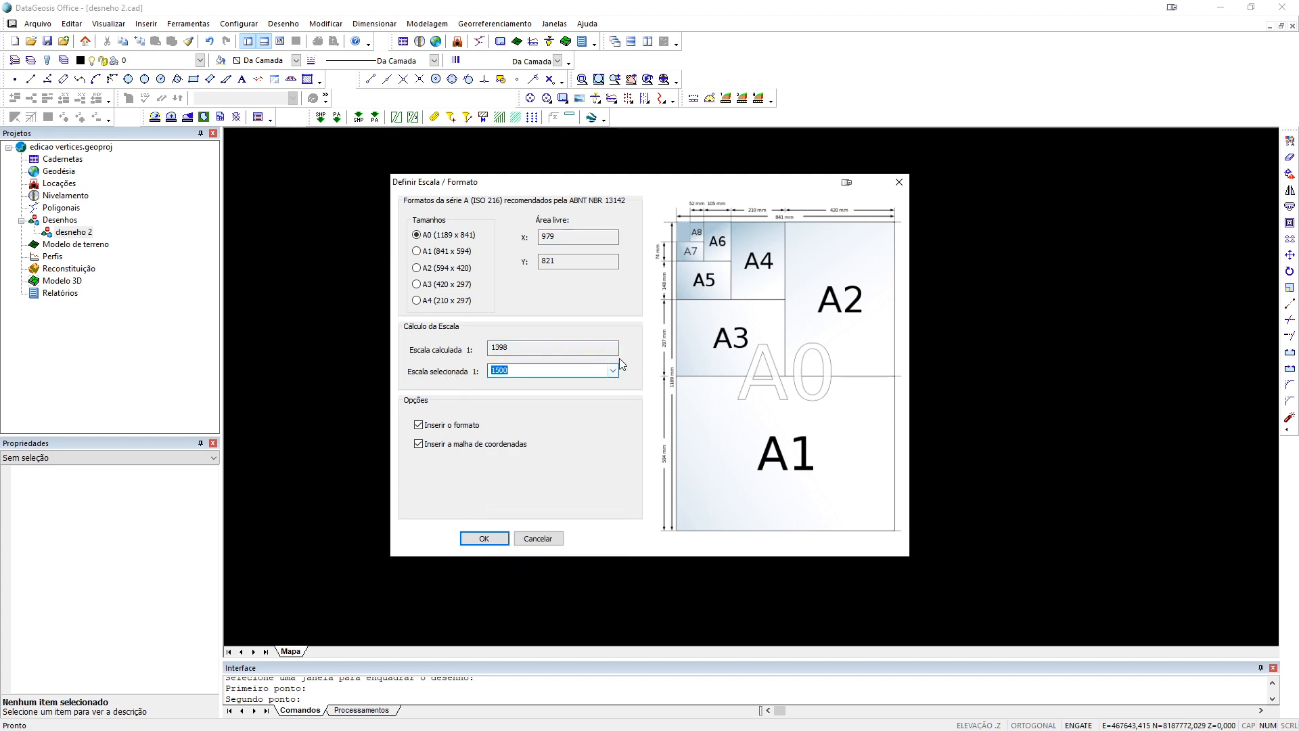
click(484, 539)
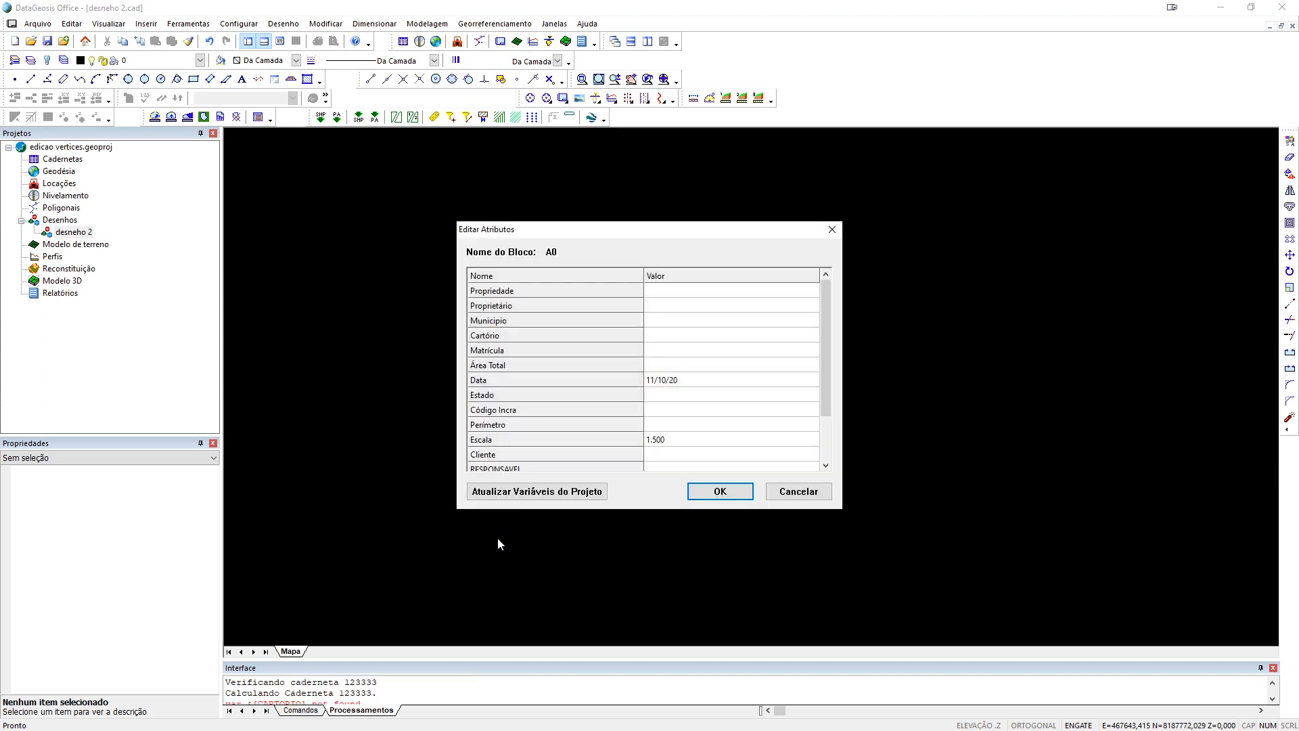
- Review the A0 title block attributes, update the project variables, and accept the block with date 11/10/20 and scale 1.500
scroll(829, 329, down, 2)
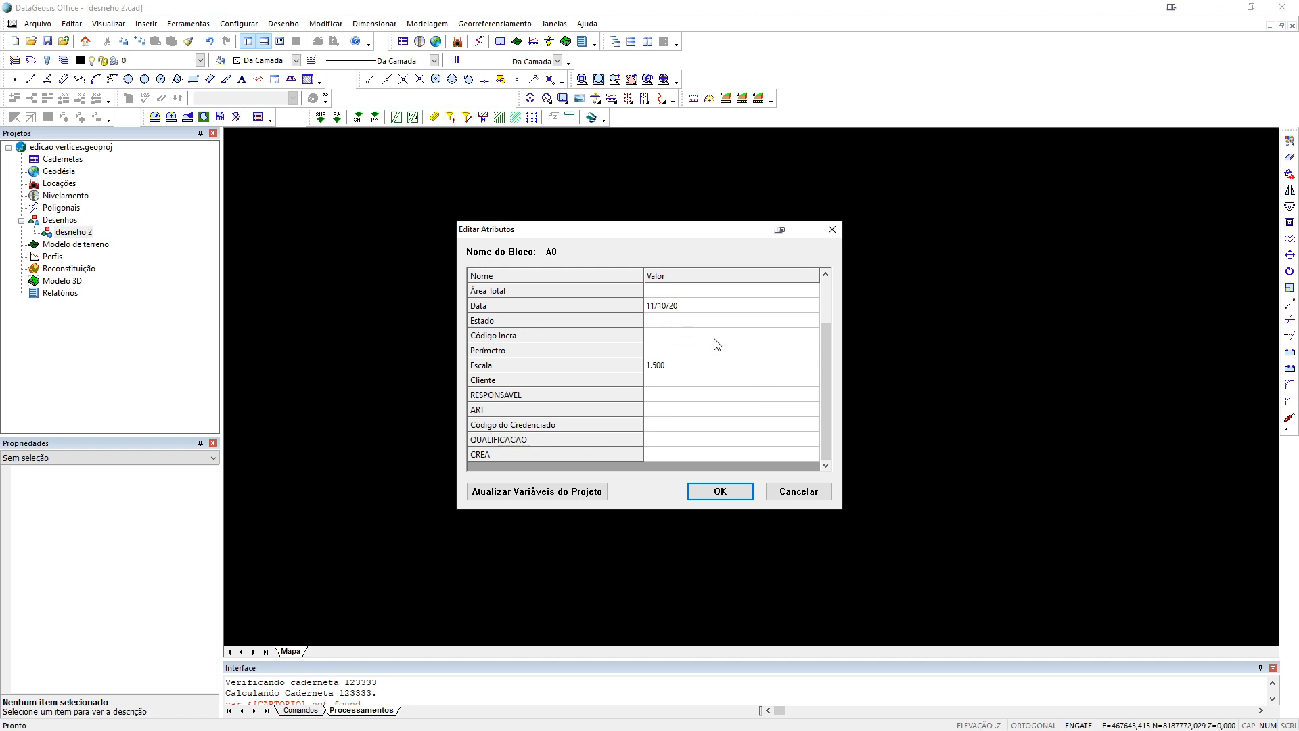
scroll(736, 335, up, 2)
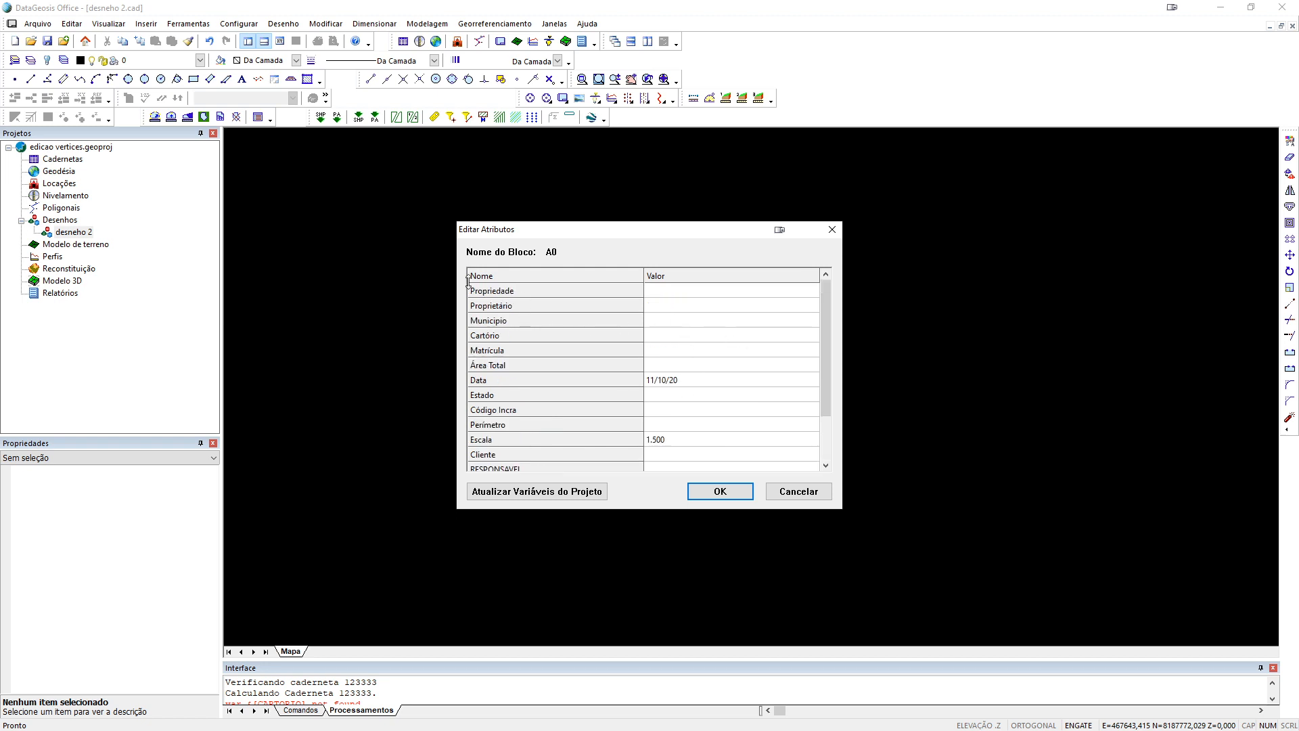
scroll(635, 359, down, 2)
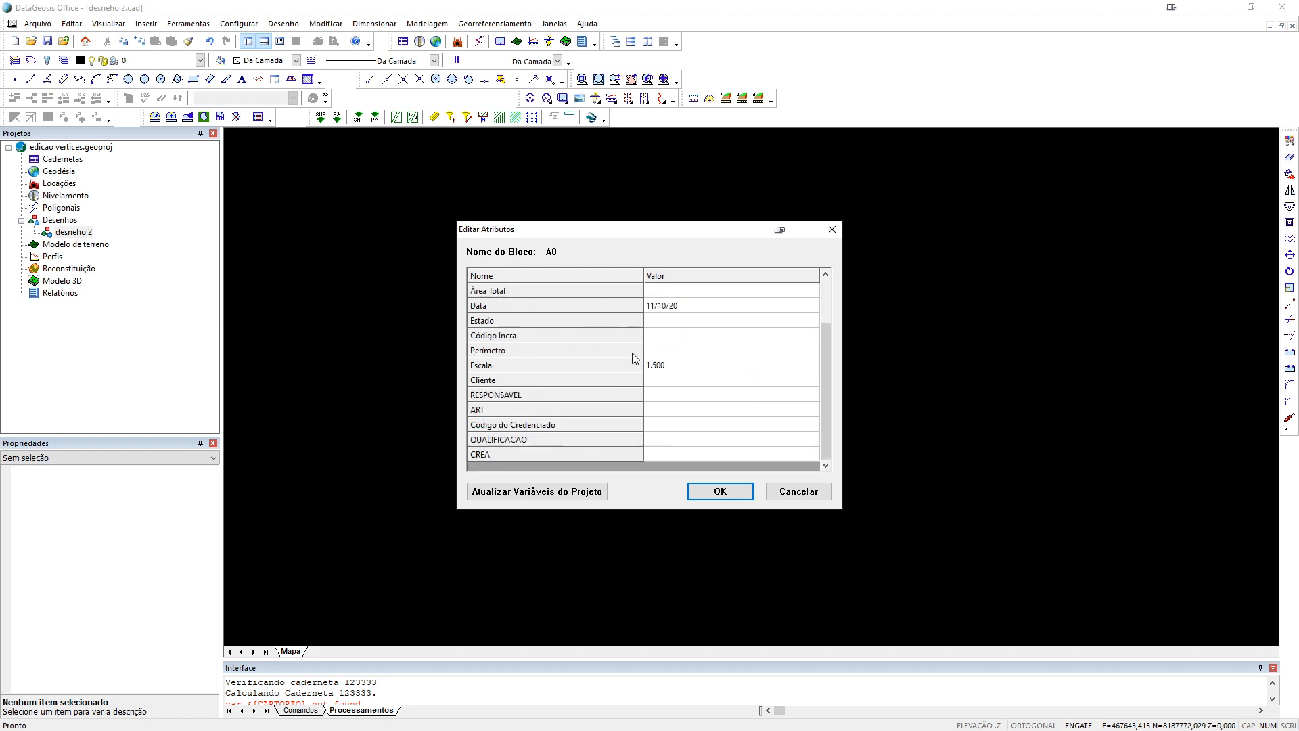
click(559, 499)
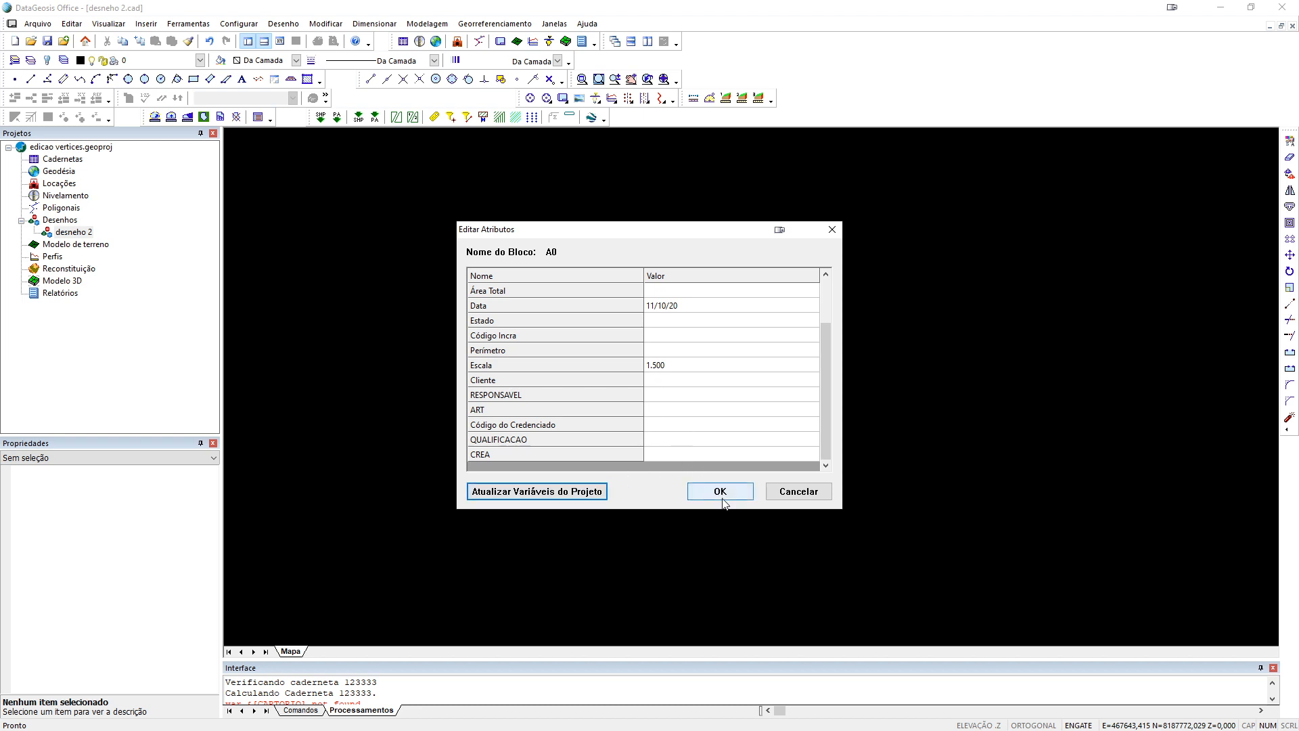
scroll(786, 403, up, 2)
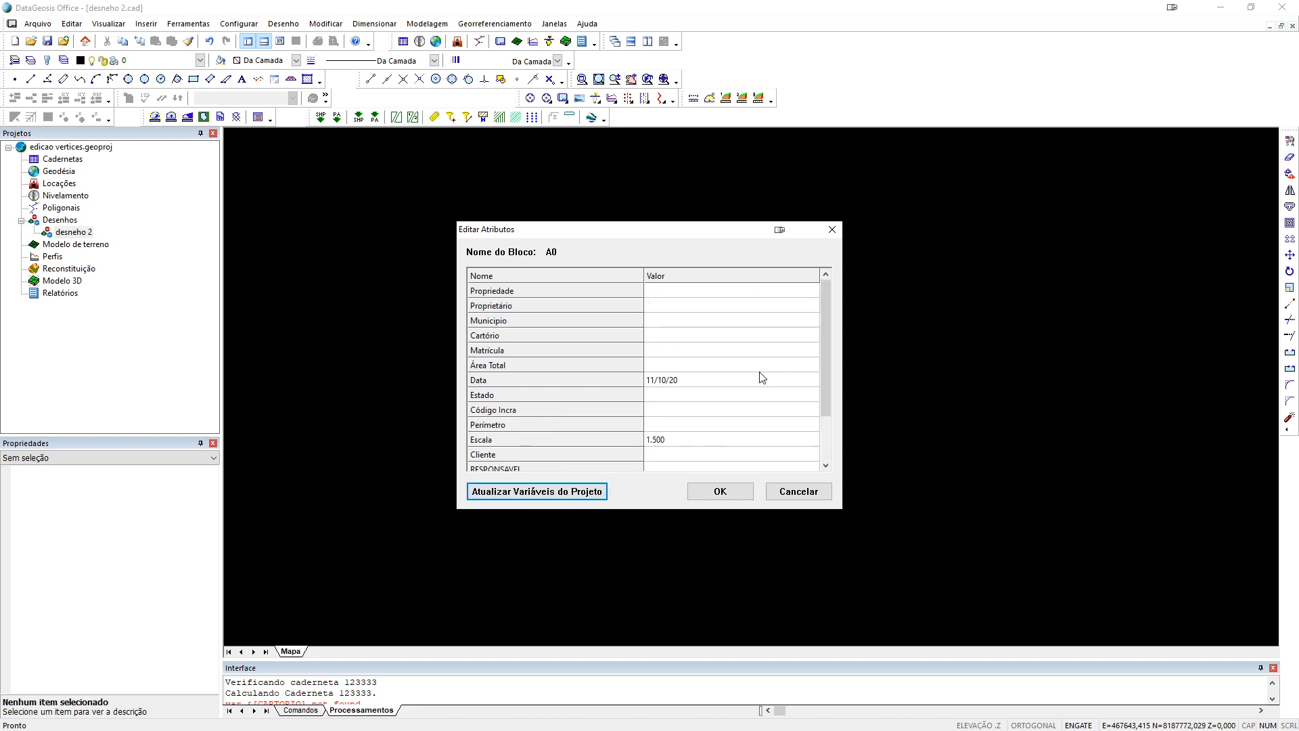
click(721, 492)
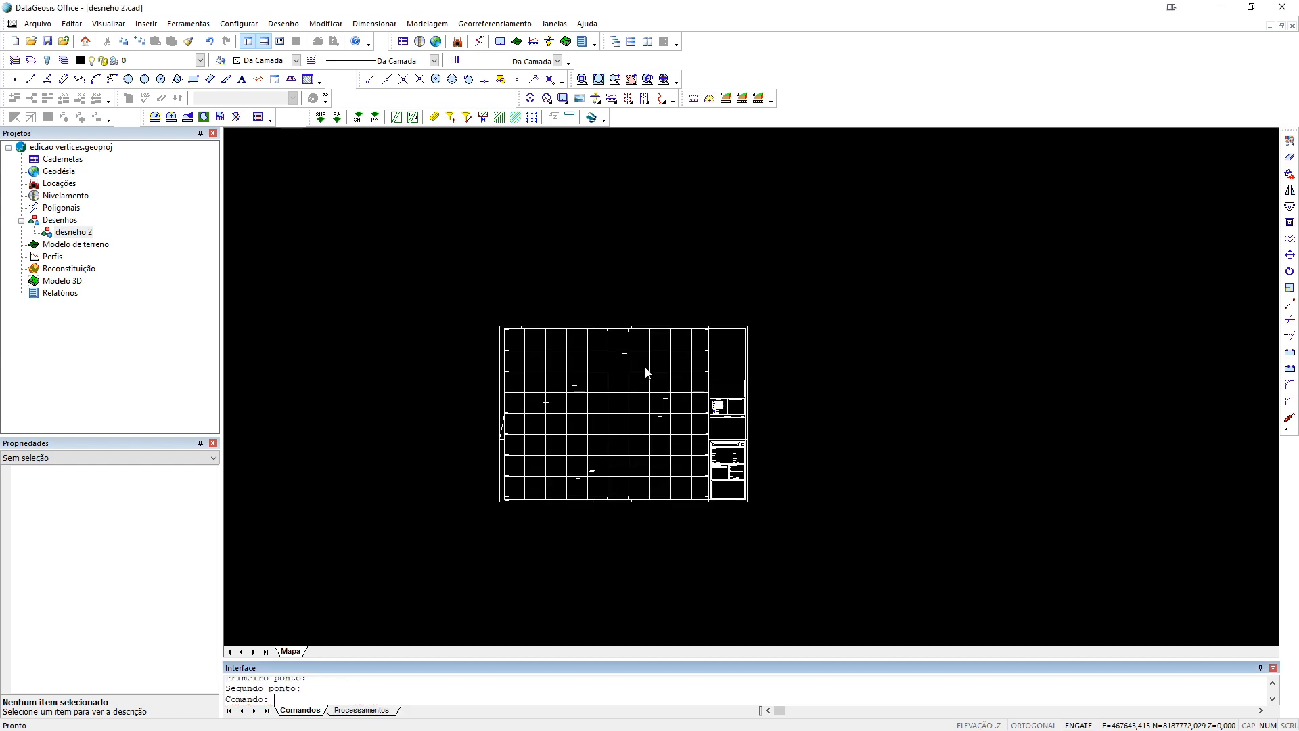
- Examine the sheet's conventions legend for vertex types M, P, O and V and compare it with the symbol of AAA-P-0002
scroll(738, 402, up, 5)
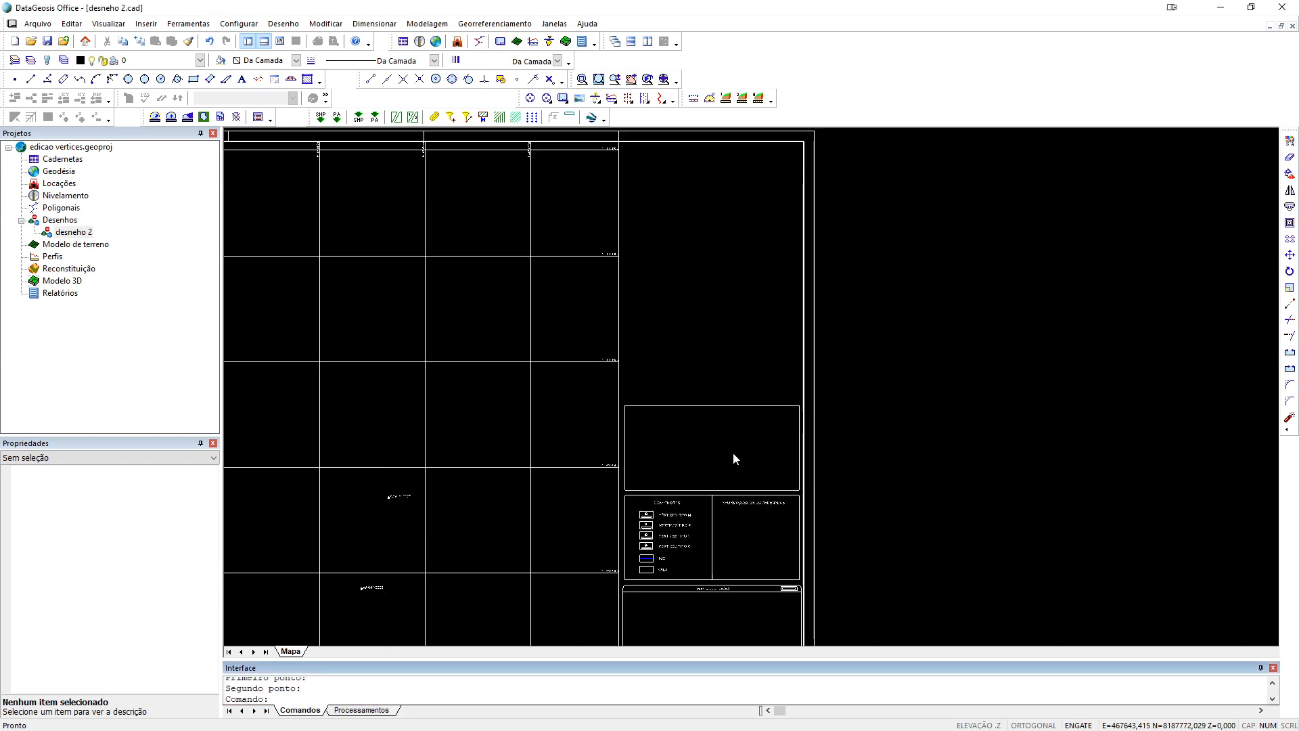
scroll(669, 207, up, 2)
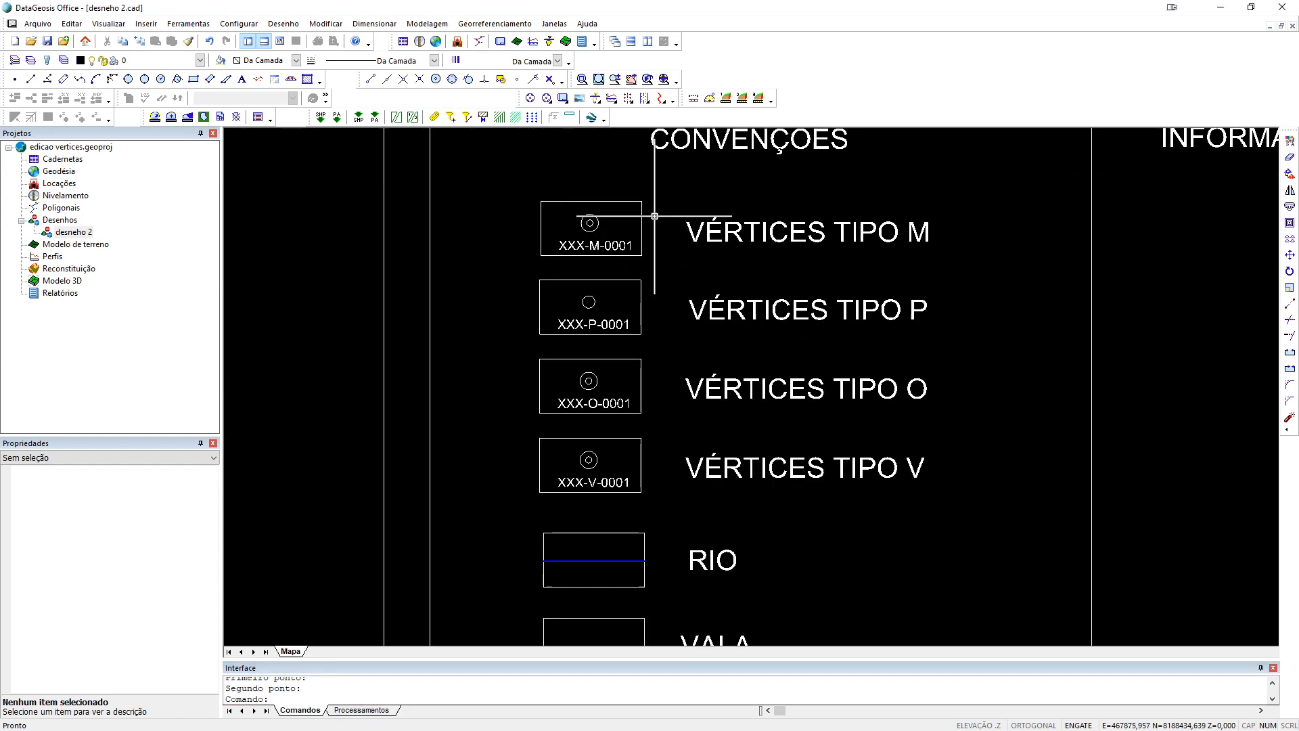
scroll(629, 406, down, 4)
scroll(664, 304, up, 2)
scroll(440, 386, up, 4)
scroll(488, 389, up, 3)
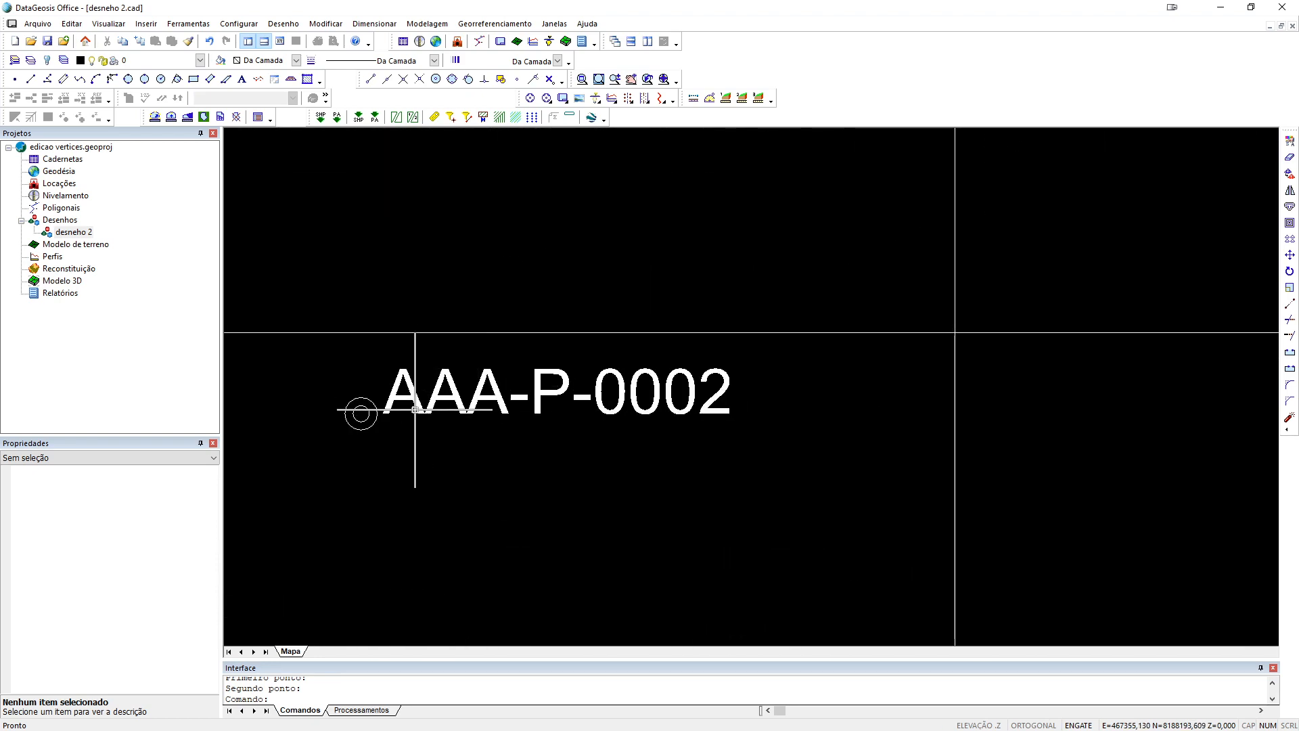
scroll(413, 395, down, 3)
scroll(413, 395, down, 5)
scroll(413, 395, down, 1)
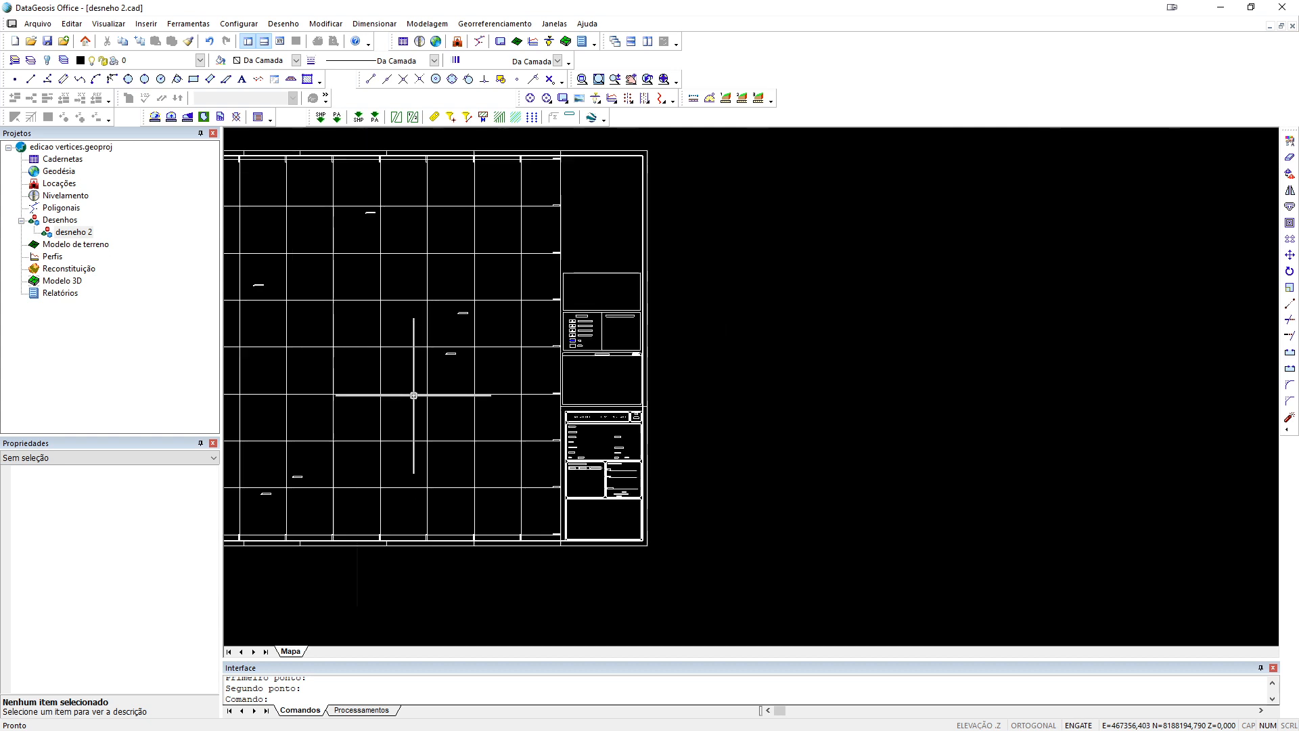
middle_drag(648, 468, 760, 467)
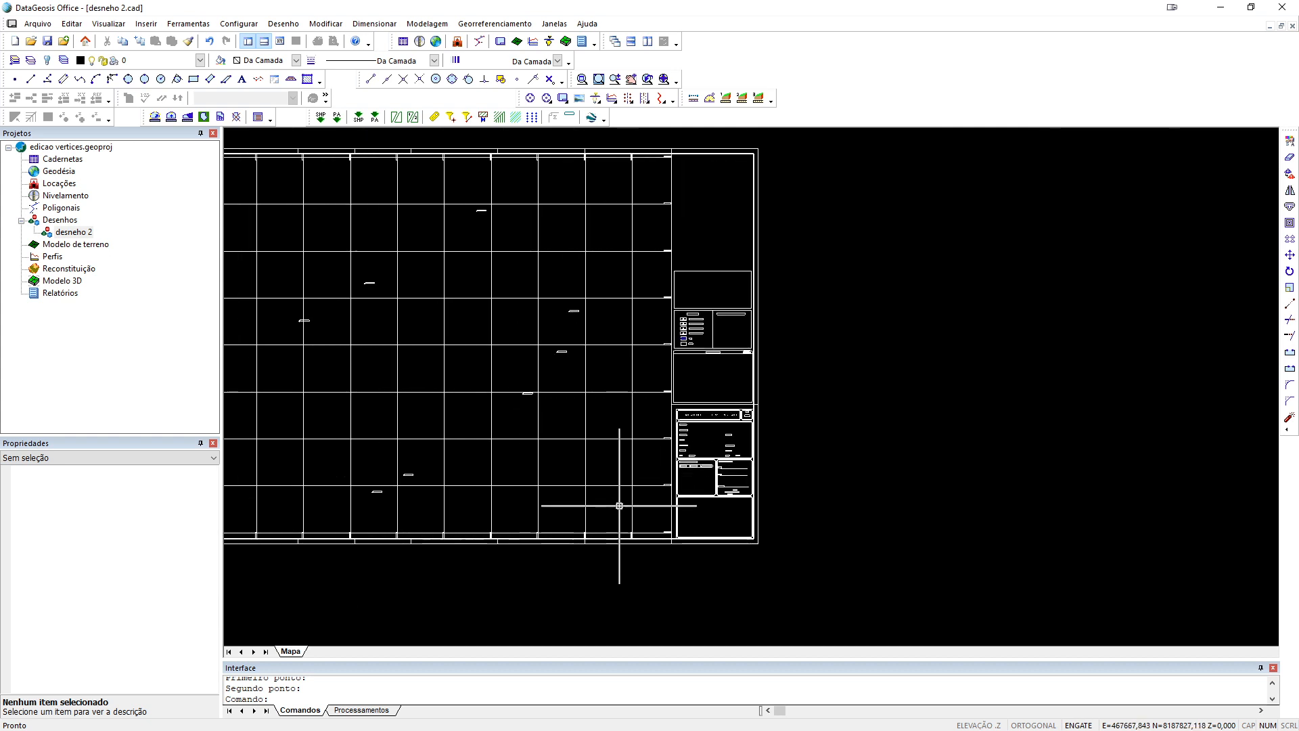
- Check which layer holds the sheet and coordinate grid, clear the selection, and turn off the LAYOUT layer
scroll(611, 478, down, 1)
click(745, 556)
click(625, 472)
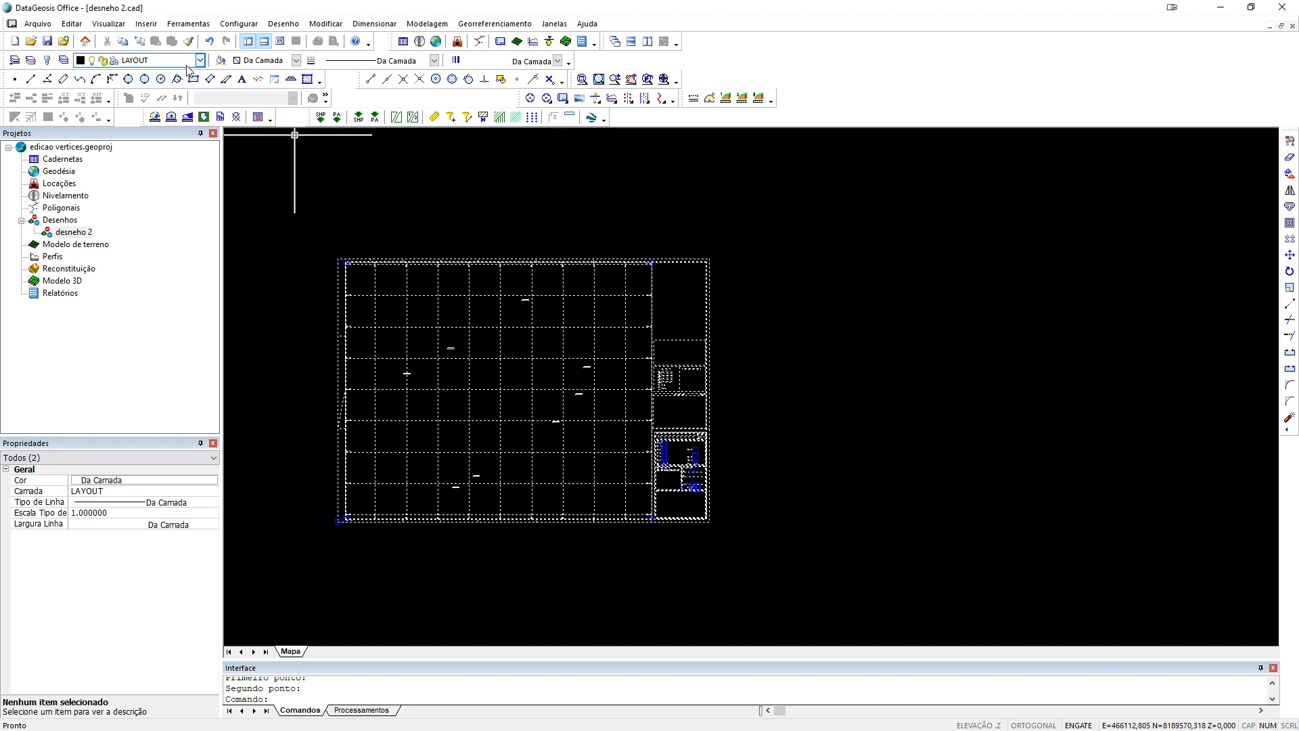
key(Escape)
key(Escape)
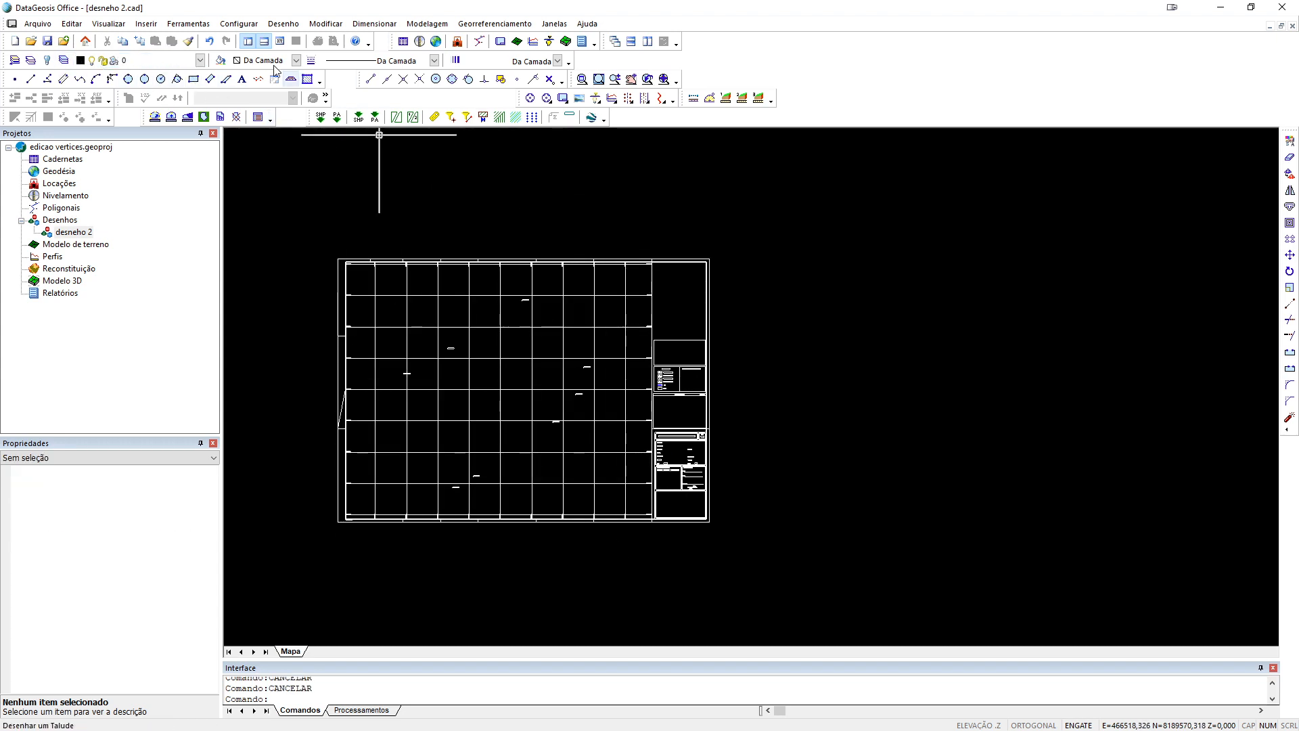
click(201, 61)
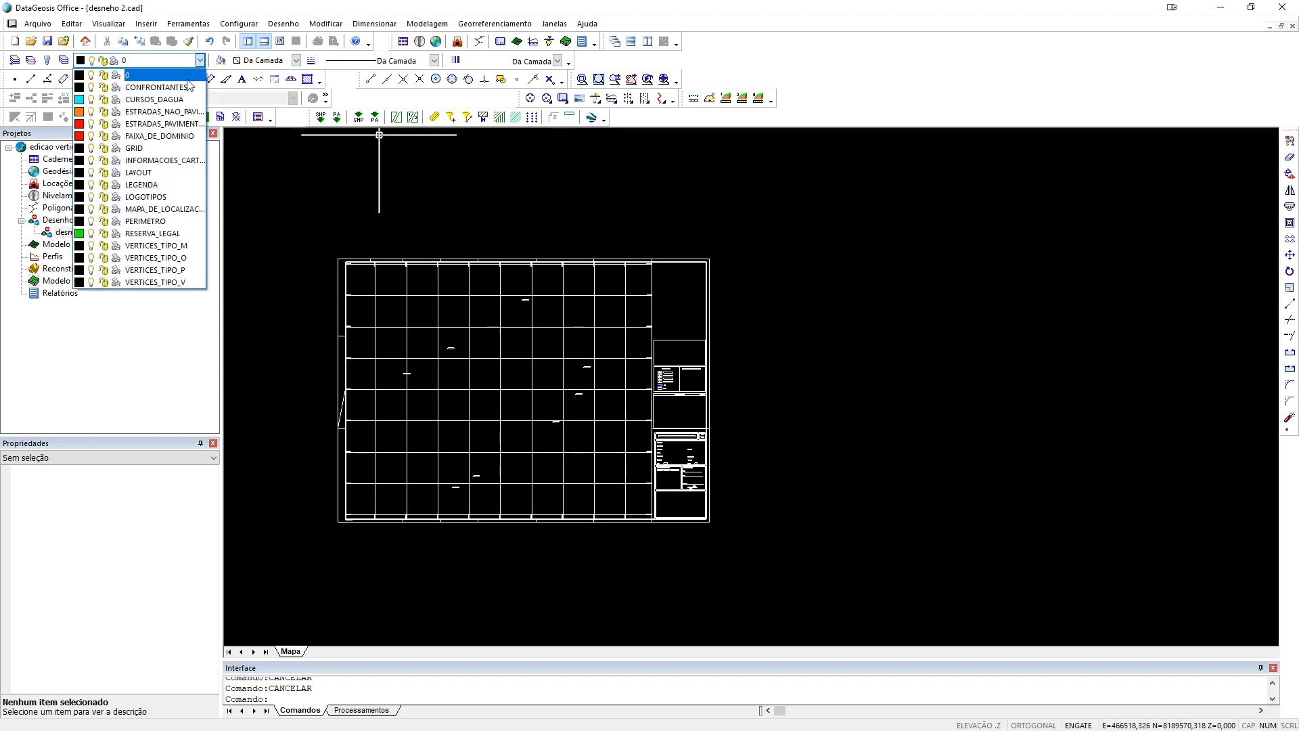
click(91, 172)
click(257, 203)
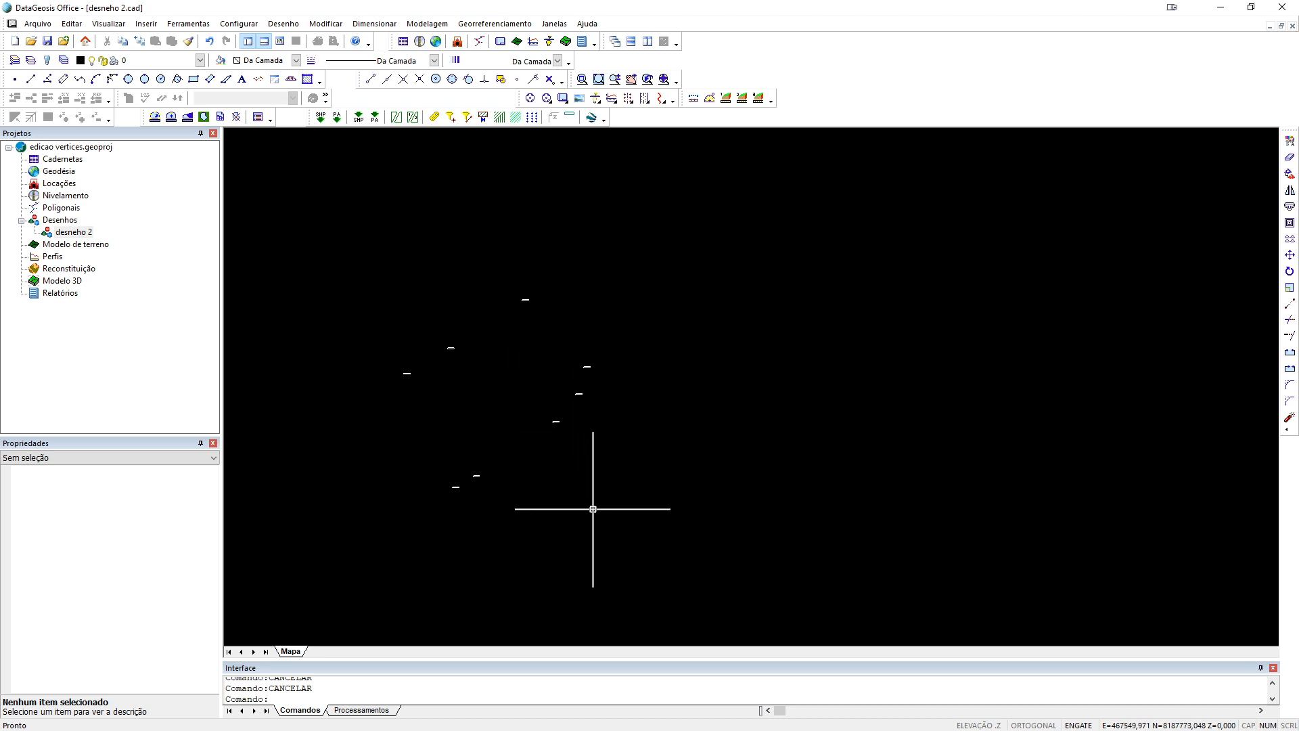
- Select the three type P vertices with a crossing window and assign them to the VERTICES_TIPO_P layer
click(637, 519)
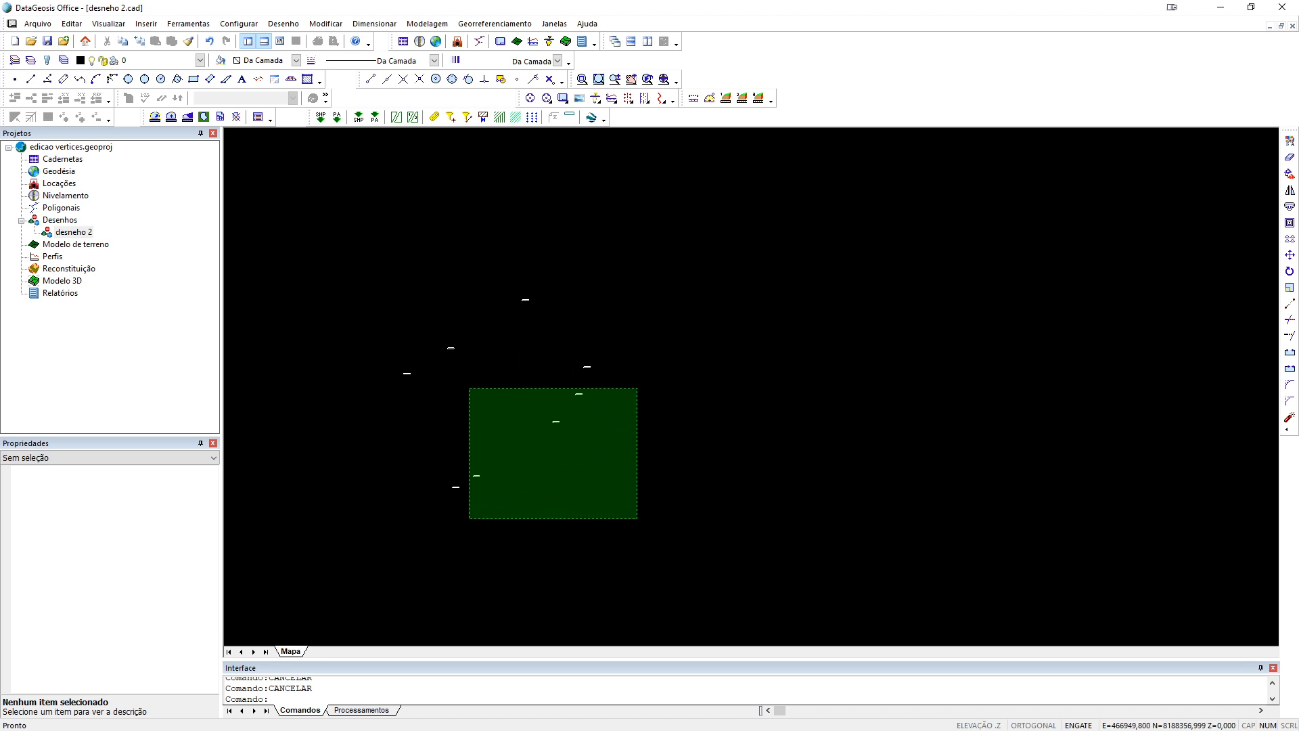
click(469, 387)
scroll(525, 427, up, 6)
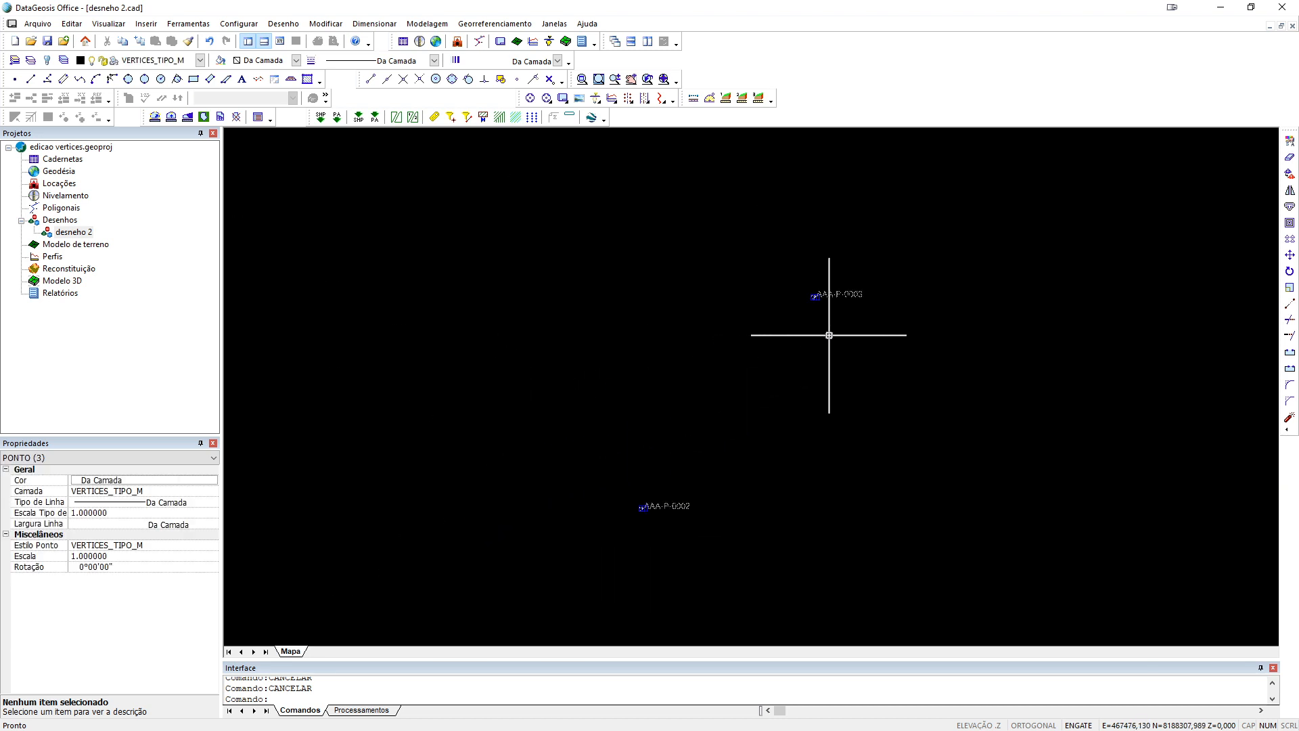
scroll(841, 308, down, 3)
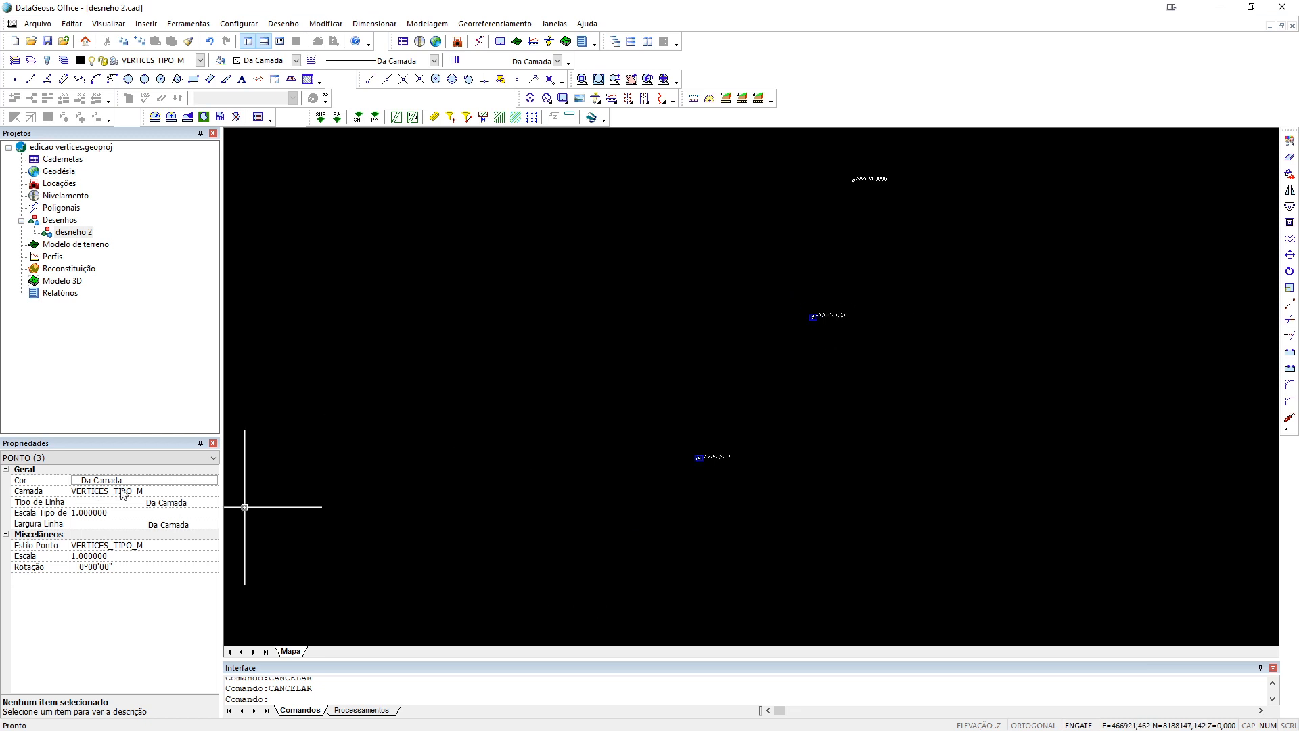
click(200, 60)
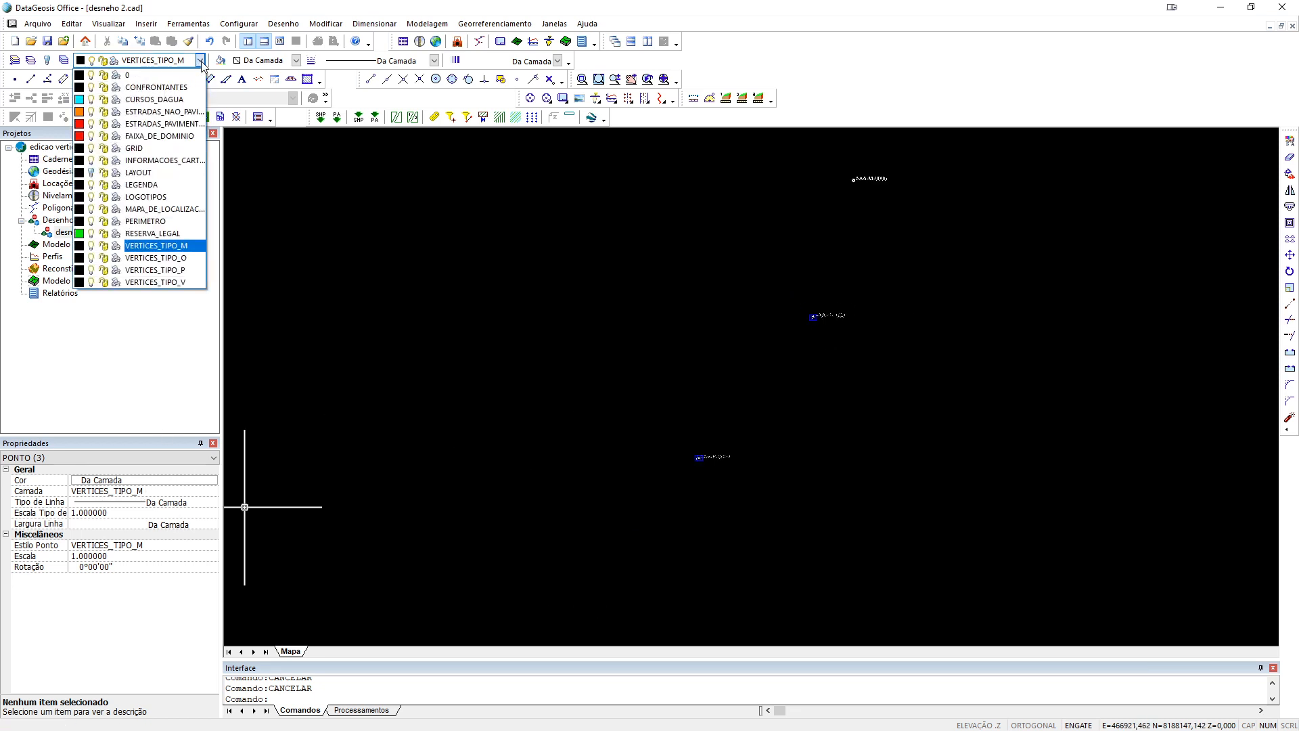
click(162, 272)
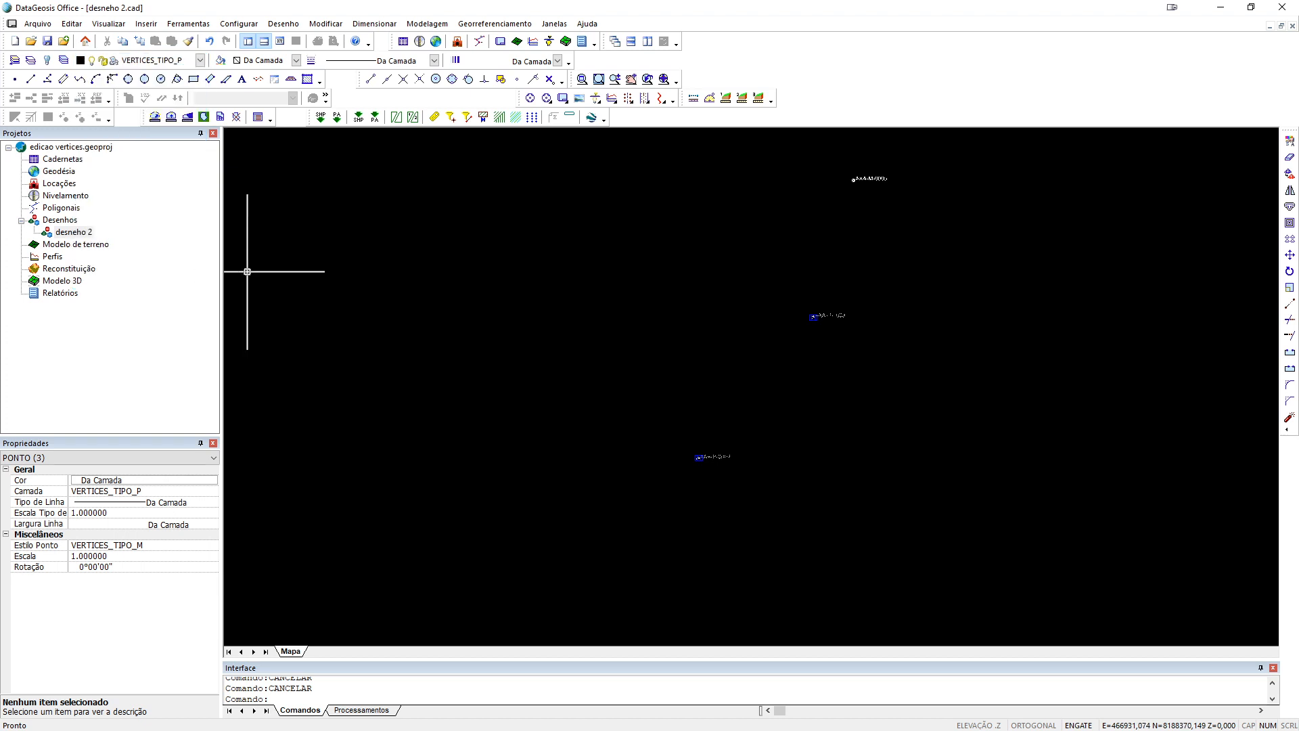
key(Escape)
- Examine the symbols and labels of the type P vertices, including AAA-P-0003, against their new layer
drag(778, 548, 649, 397)
key(Escape)
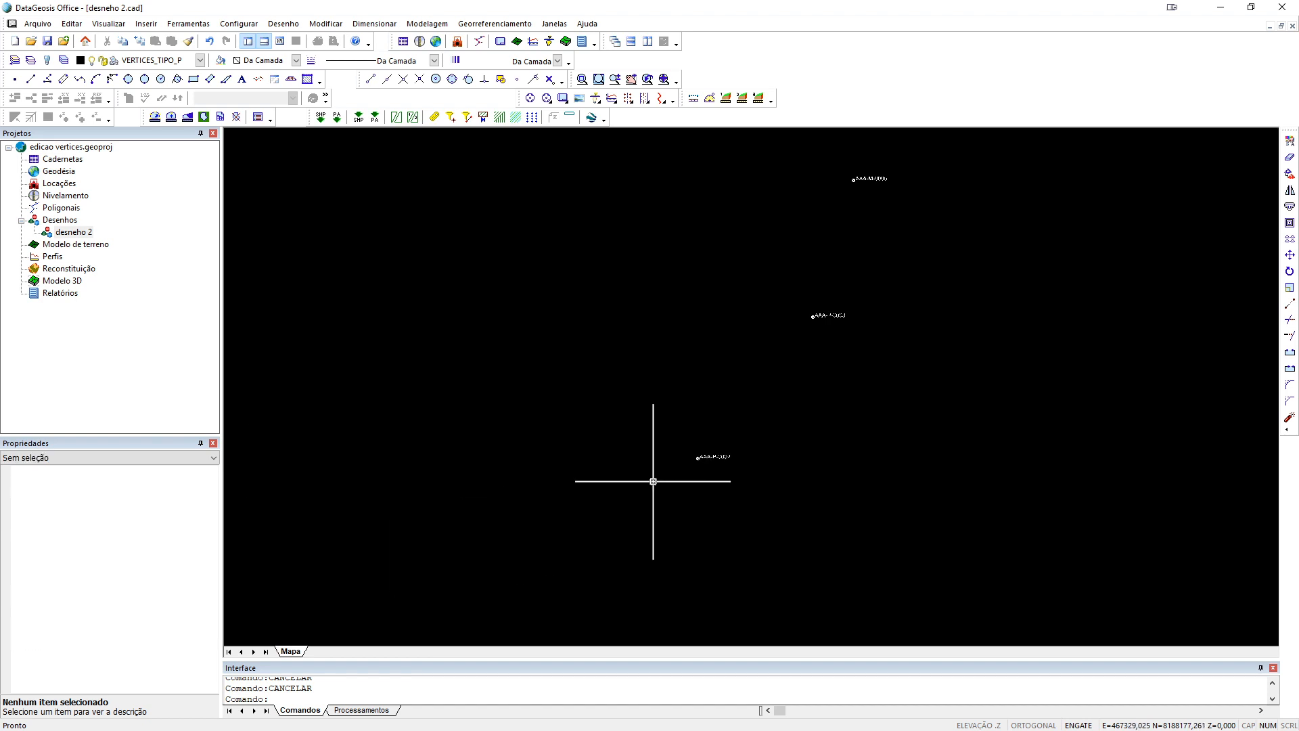
scroll(659, 478, up, 5)
scroll(593, 425, down, 5)
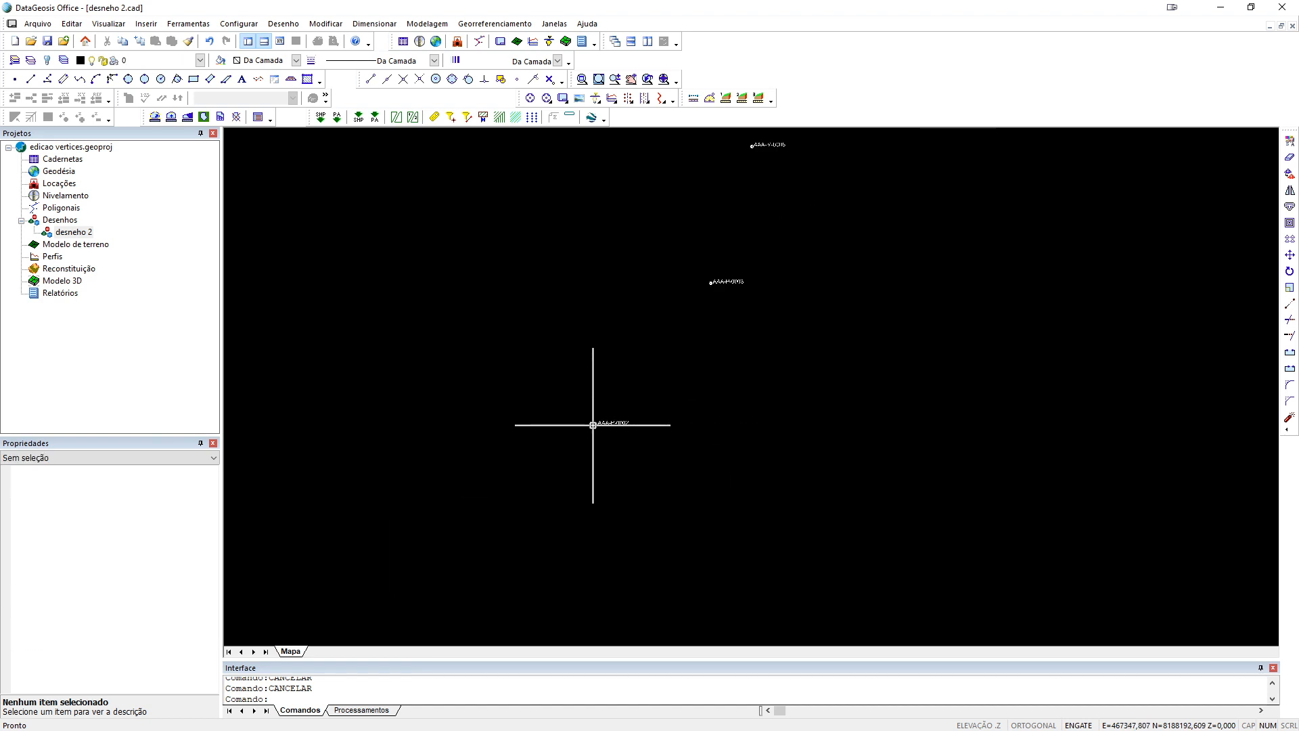
scroll(663, 412, up, 5)
middle_drag(715, 483, 729, 227)
scroll(633, 435, down, 3)
middle_drag(633, 438, 694, 211)
scroll(612, 493, up, 4)
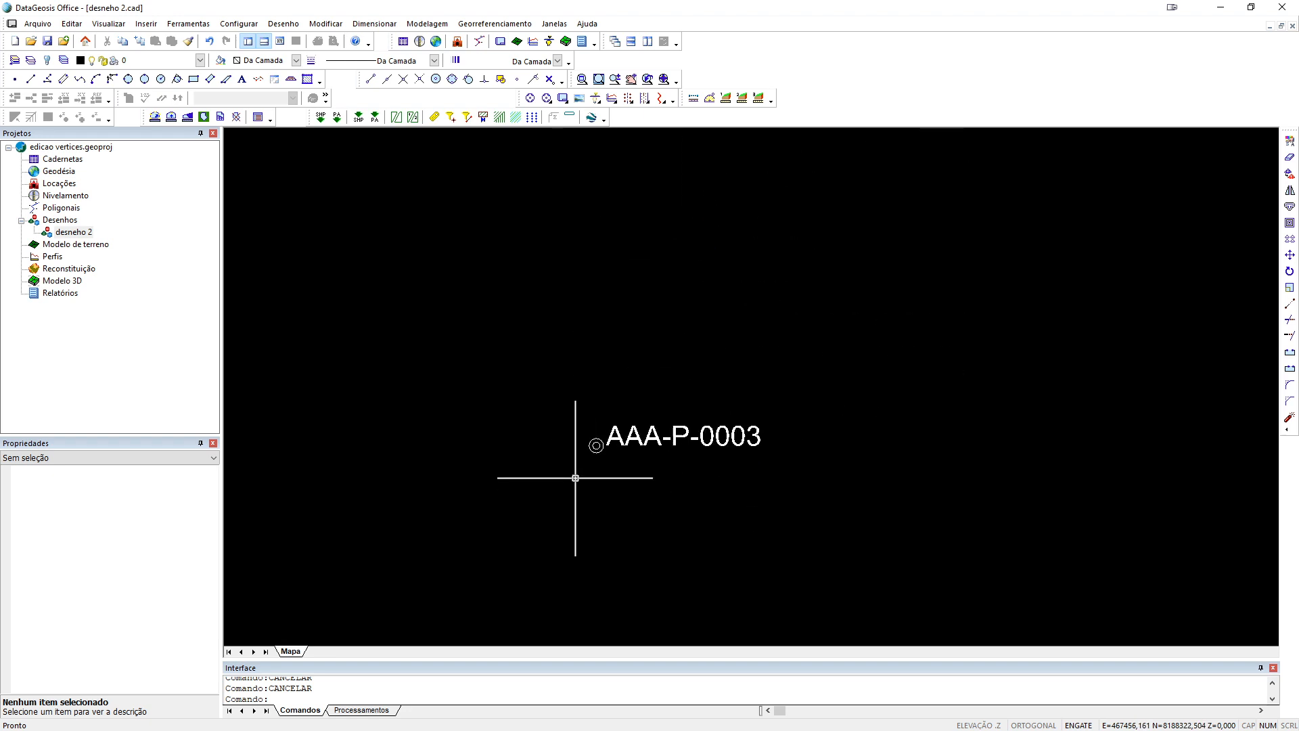
scroll(620, 392, down, 8)
scroll(624, 386, down, 3)
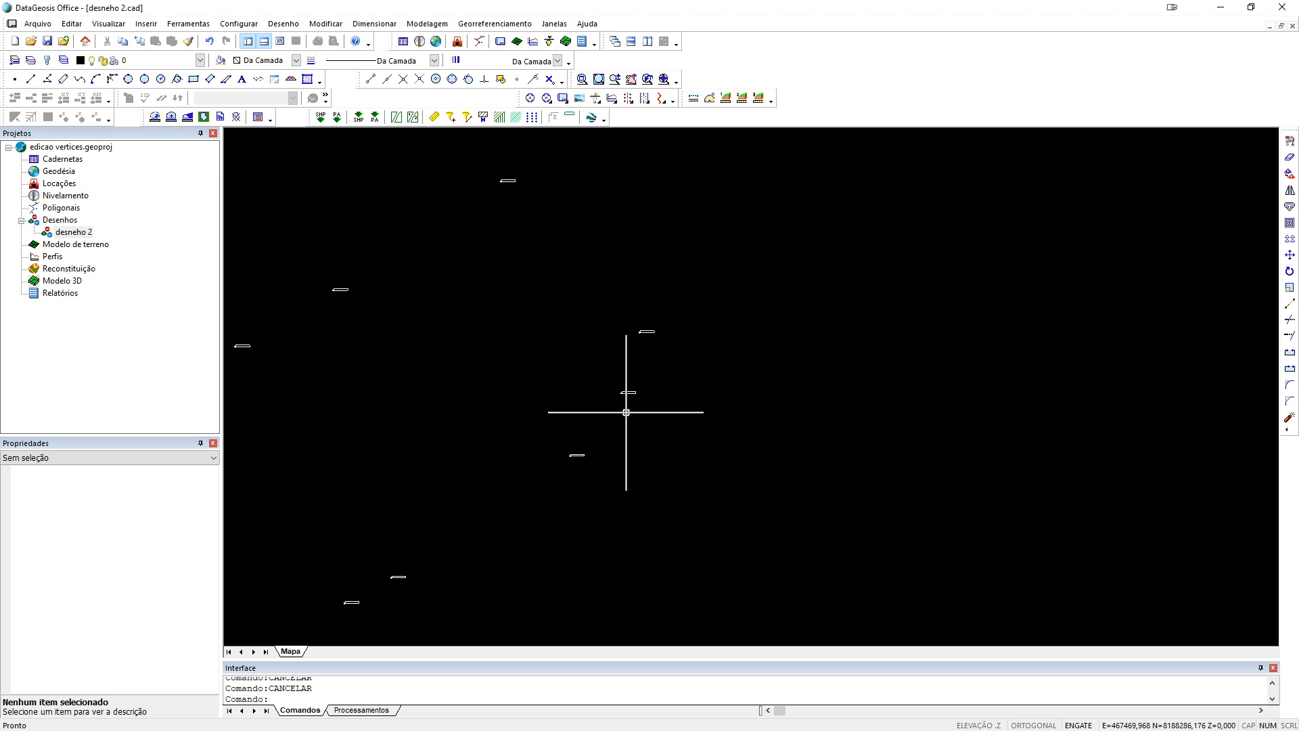
- Select the three type P vertices again and change their point style to VERTICES_TIPO_P
middle_drag(672, 522, 820, 454)
click(899, 534)
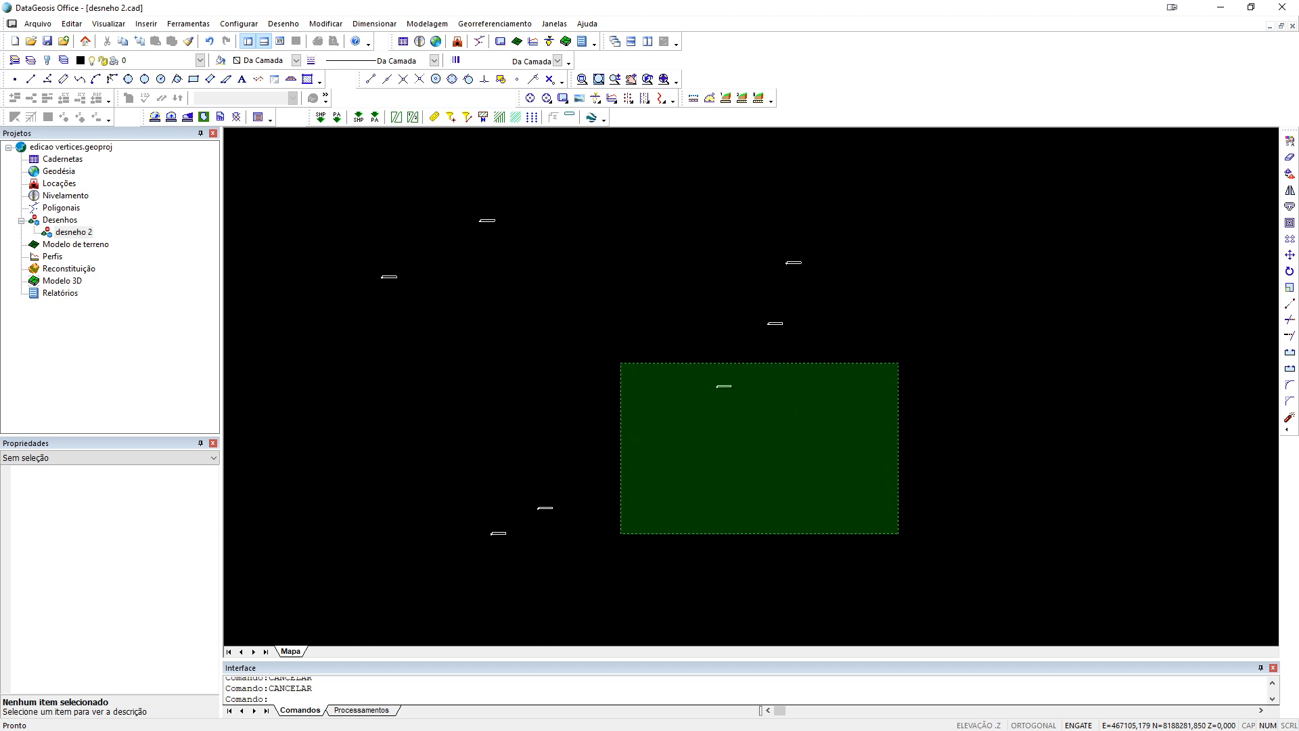
click(525, 313)
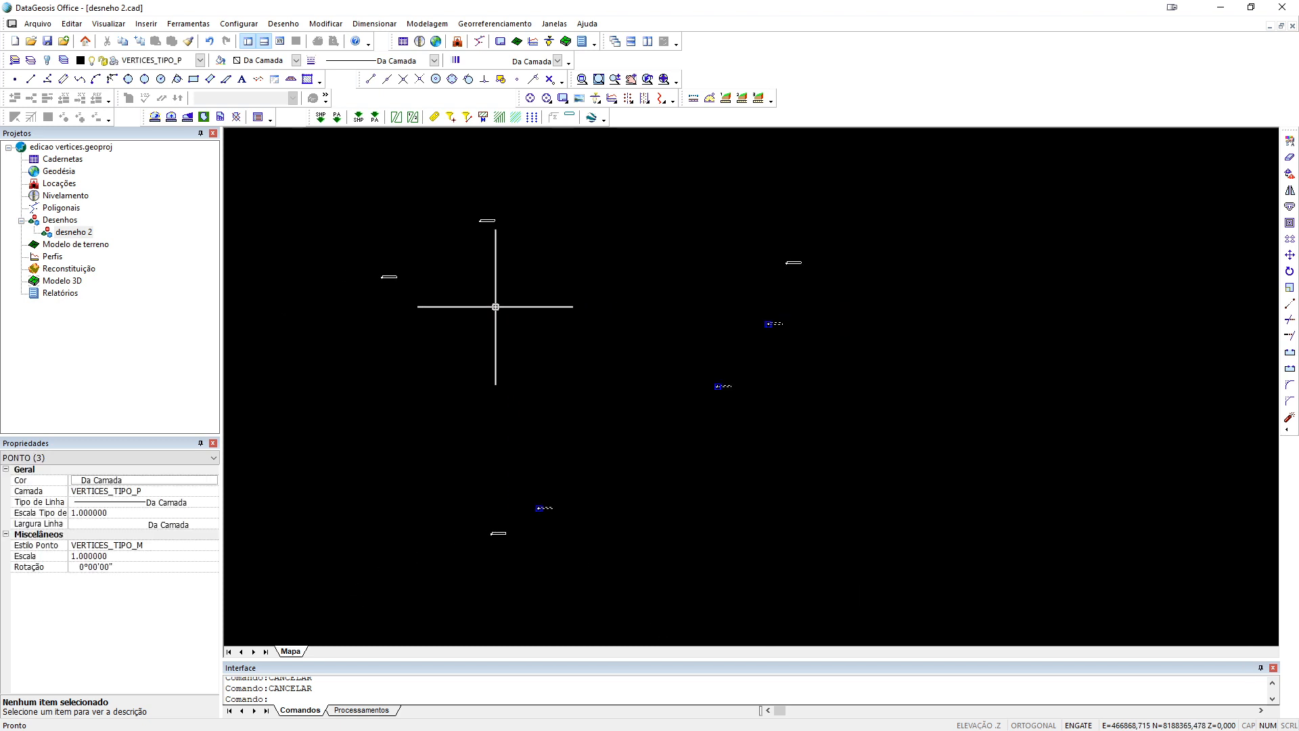
click(244, 26)
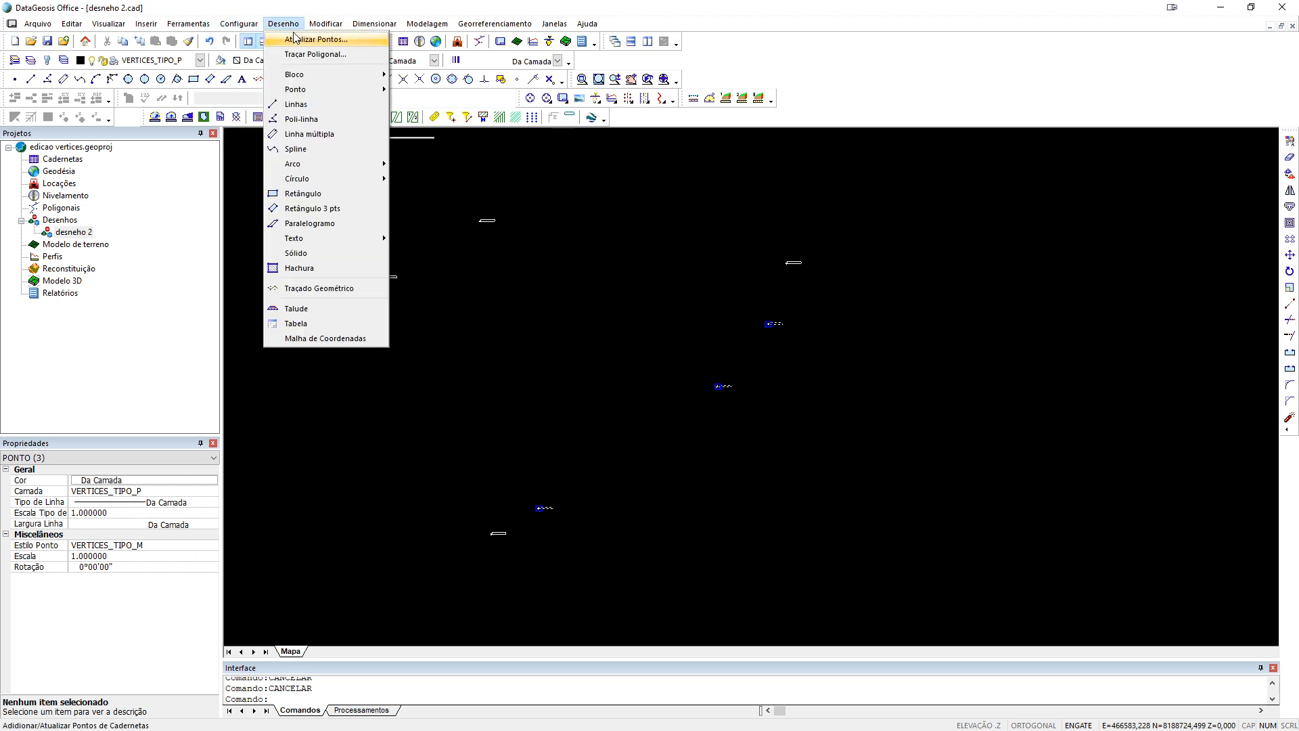
mouse_move(324, 32)
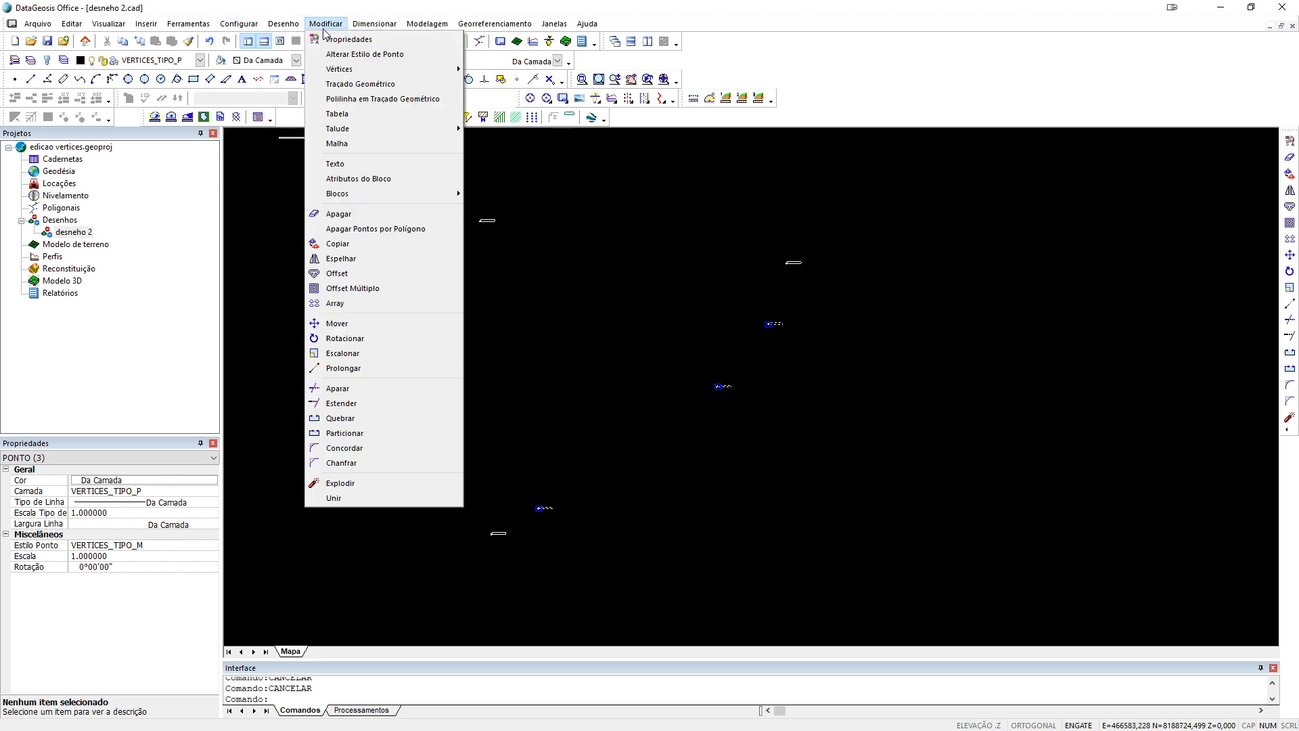
click(366, 55)
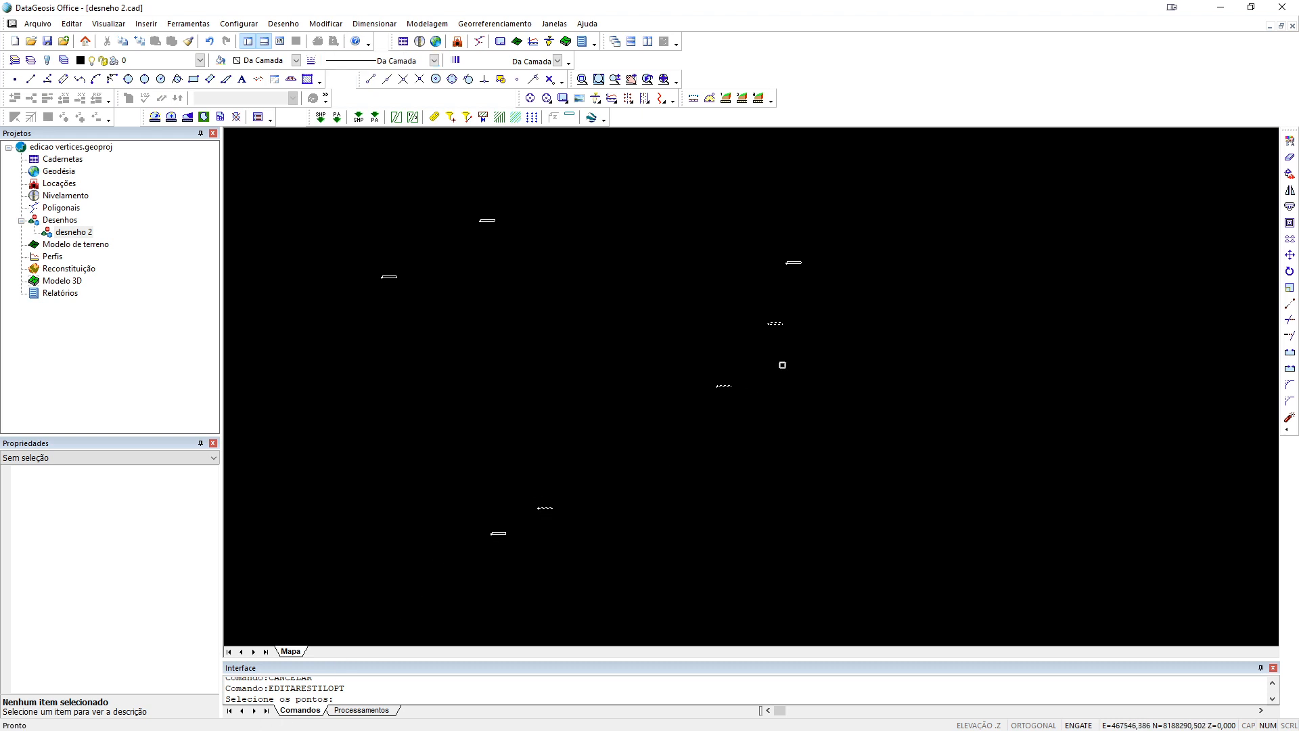
right_click(797, 334)
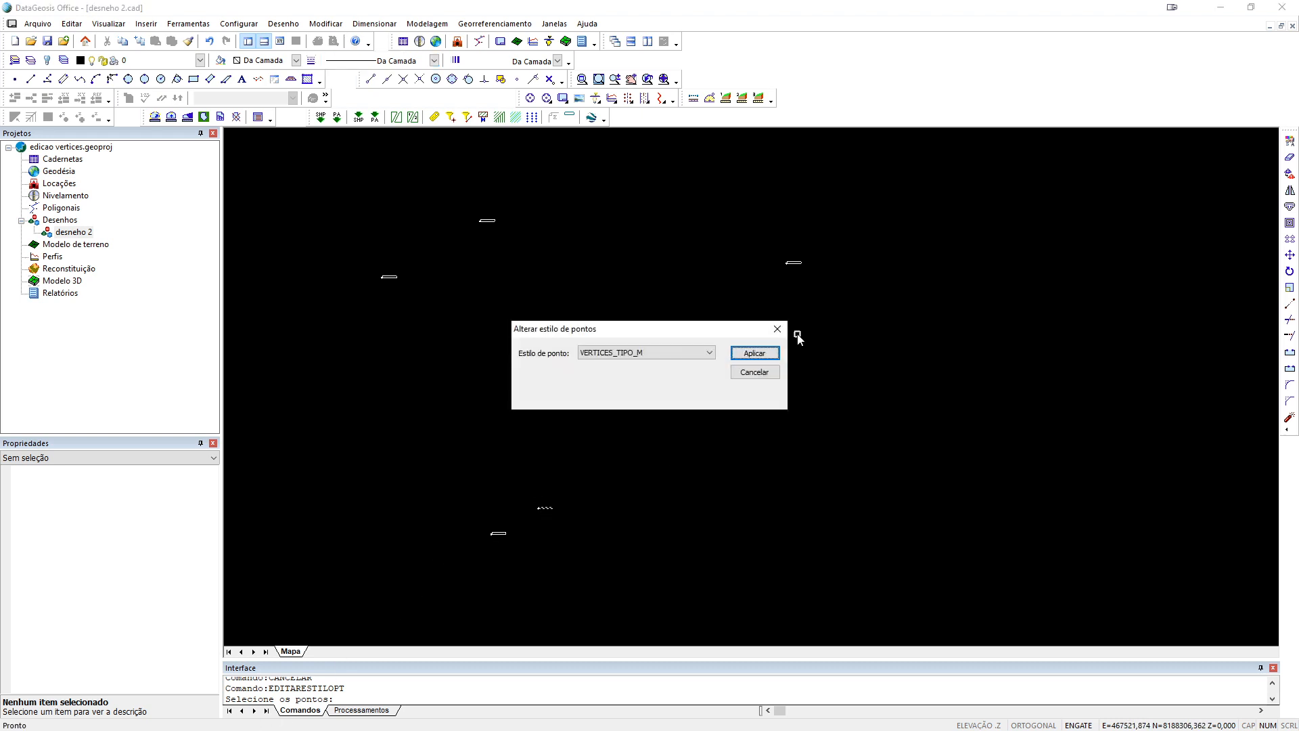
click(664, 352)
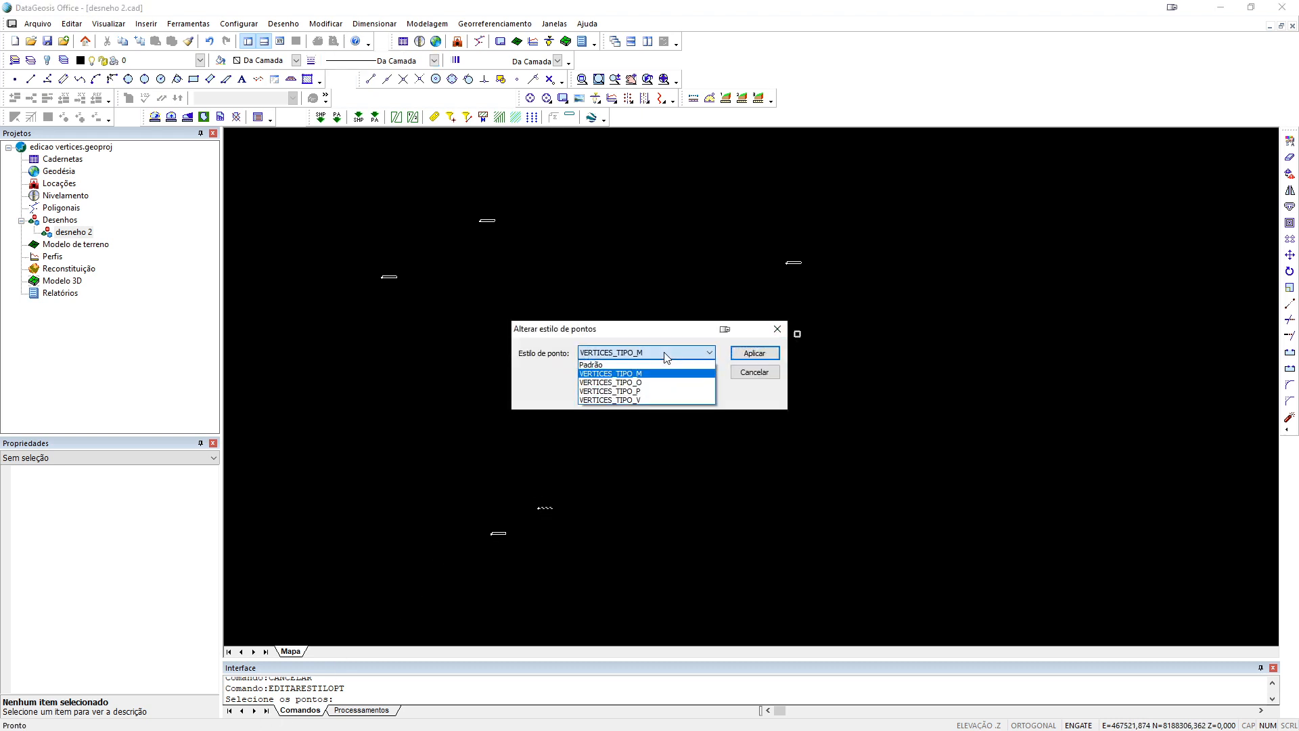
click(632, 392)
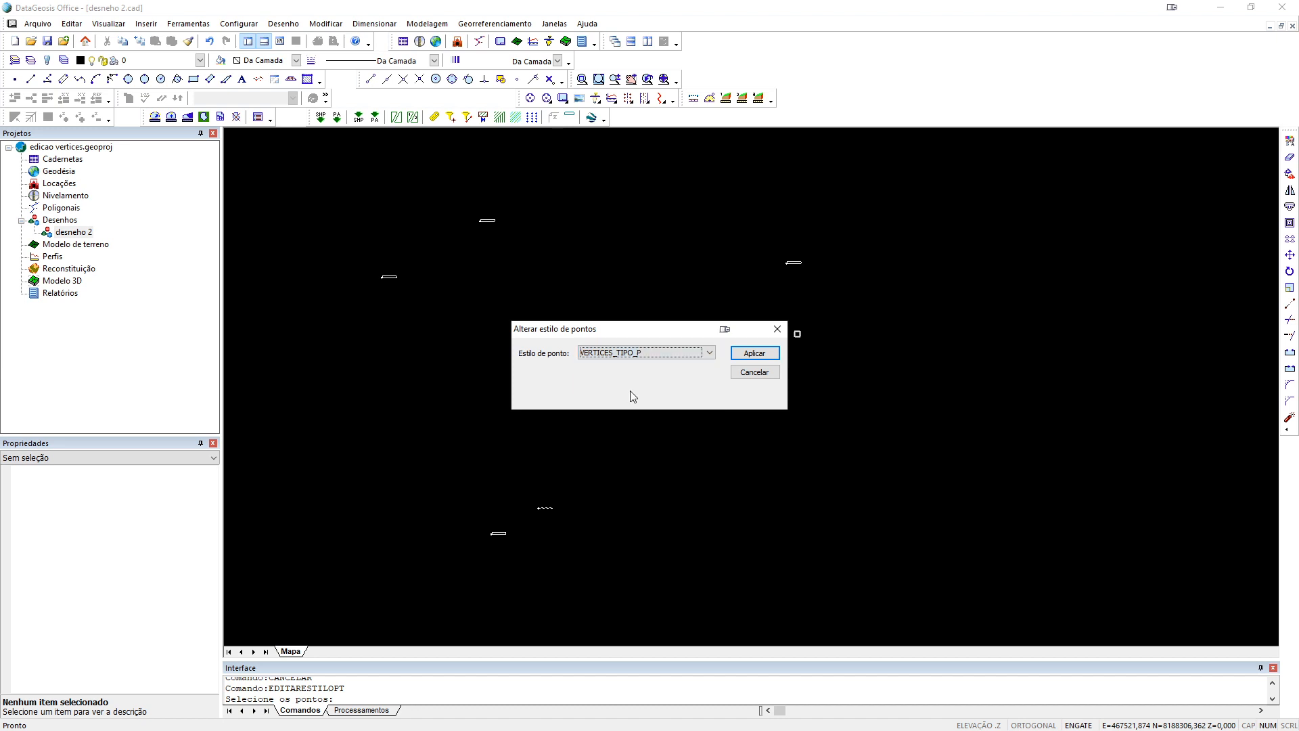
click(765, 354)
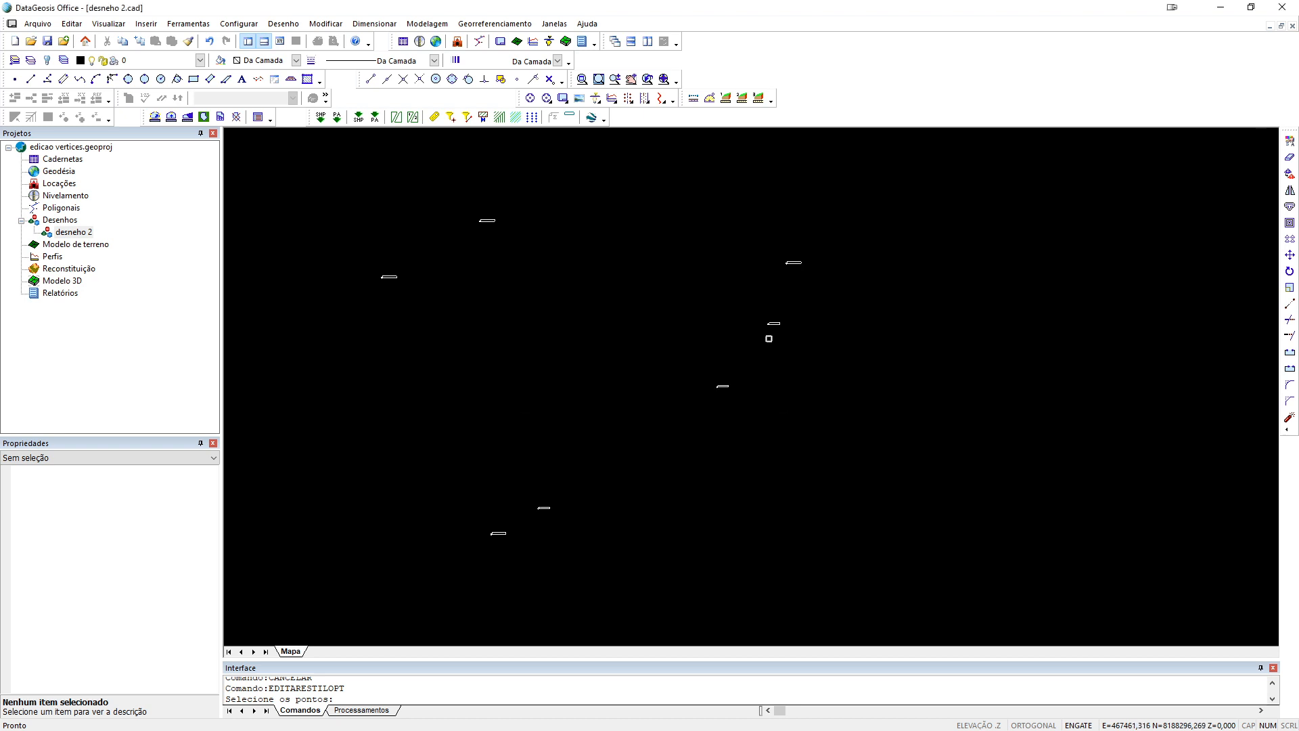
key(Escape)
- Inspect the symbol of AAA-P-0003 and its neighbouring vertex after the point style change
scroll(768, 309, up, 5)
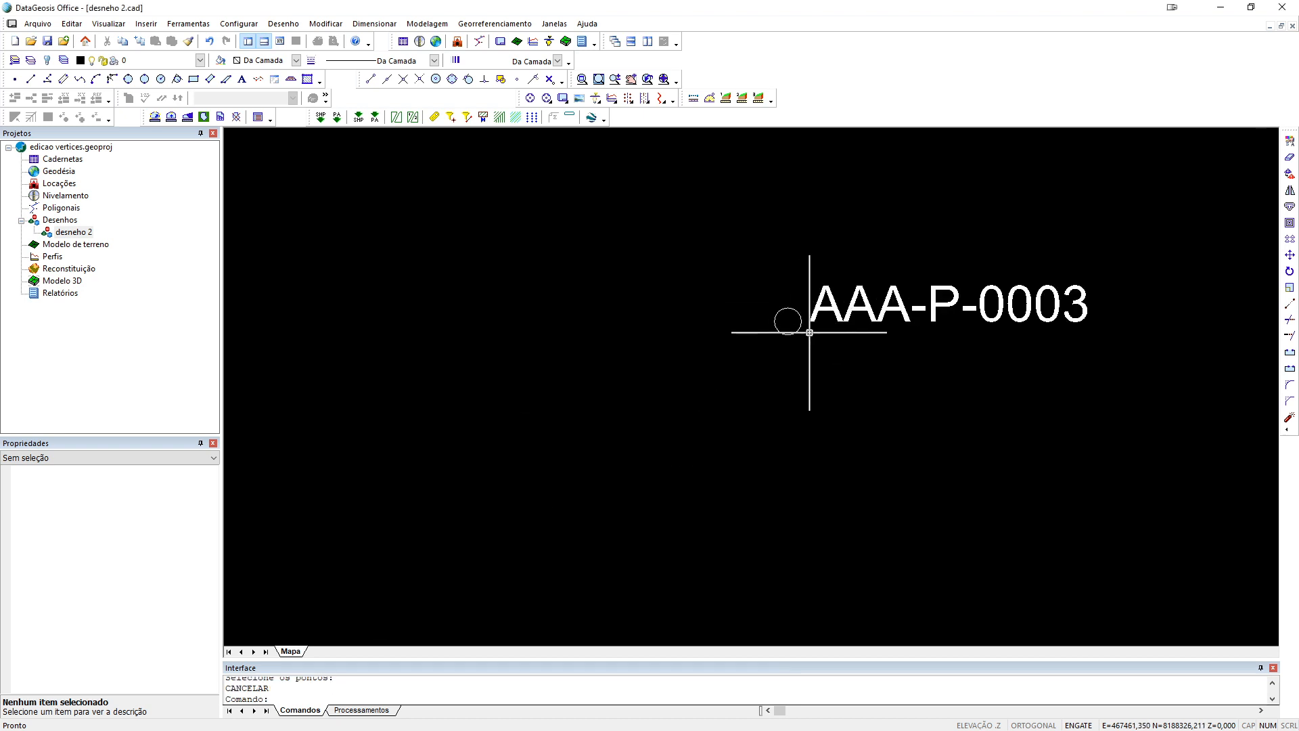
mouse_move(812, 327)
middle_down()
mouse_move(615, 450)
mouse_move(560, 455)
middle_up()
scroll(684, 433, down, 5)
scroll(725, 407, up, 5)
scroll(823, 426, down, 5)
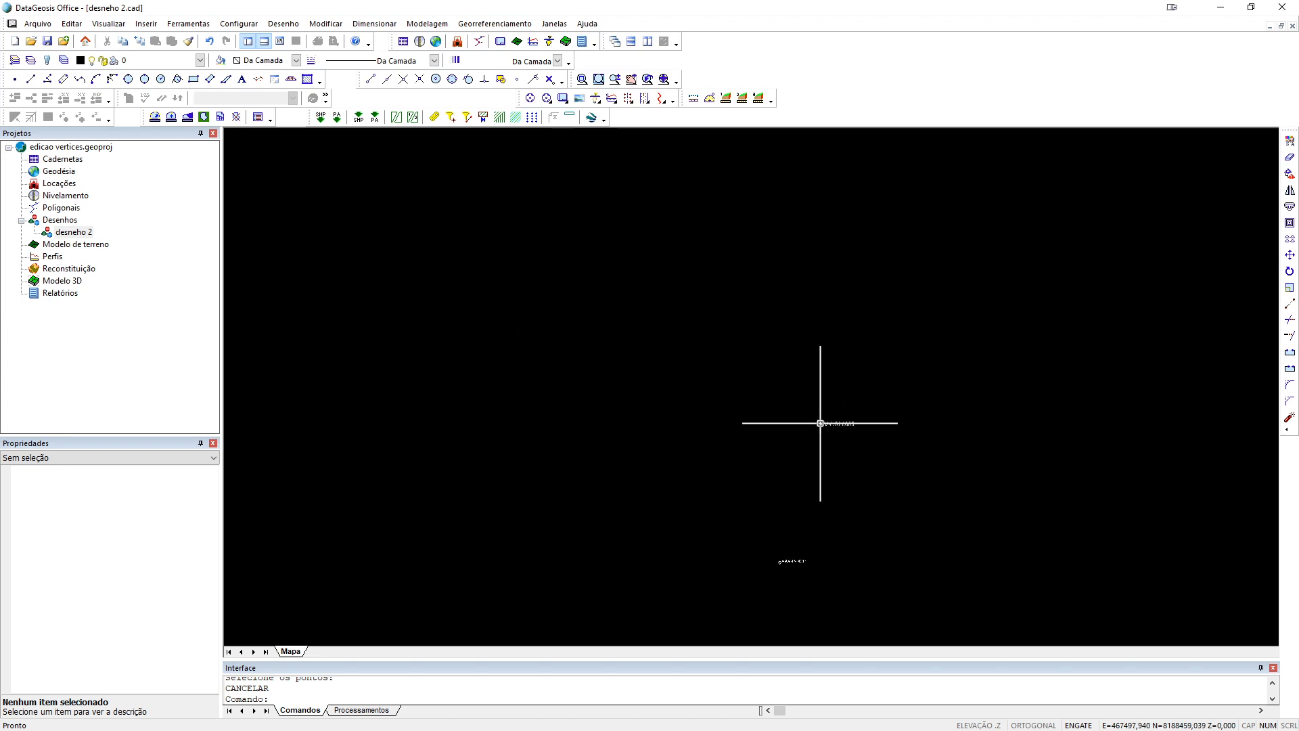
- Examine the arrangement of all the survey vertices and the symbol and label of AAA-P-0003 up close
scroll(875, 431, up, 3)
scroll(928, 447, down, 3)
middle_drag(906, 508, 964, 445)
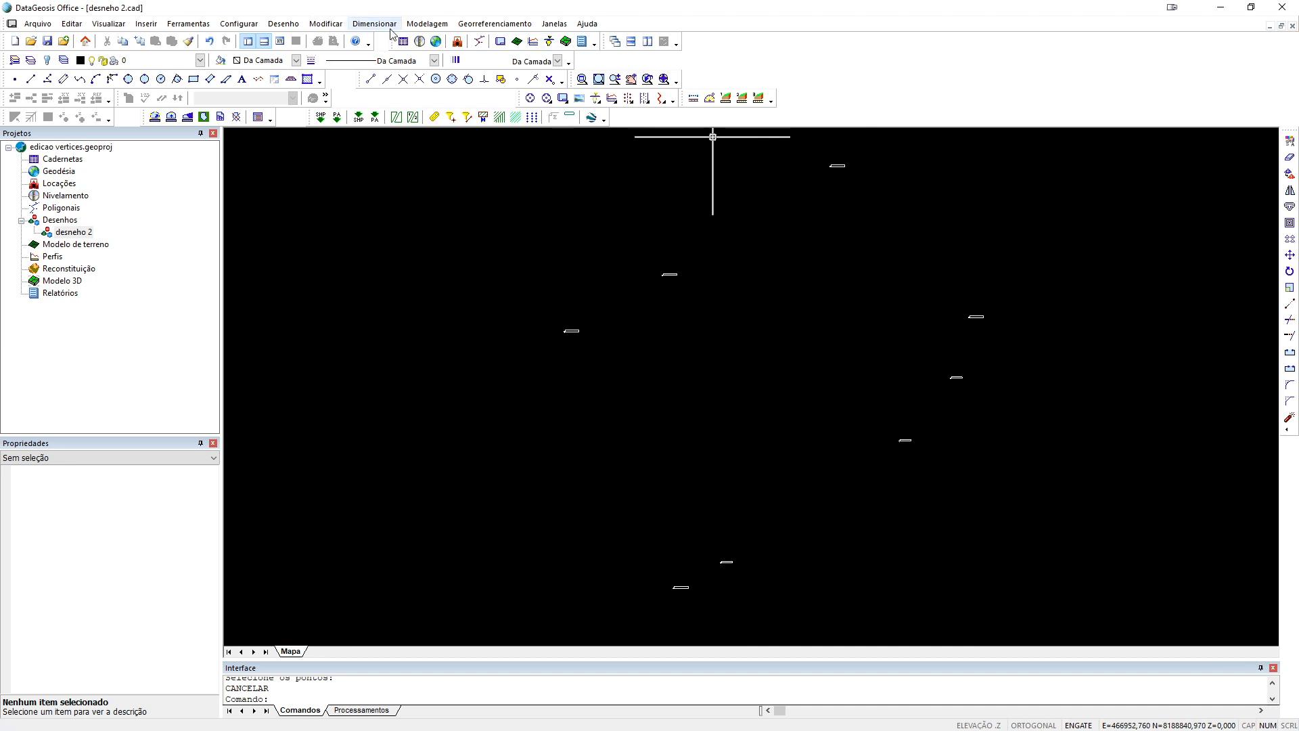
middle_drag(844, 301, 814, 315)
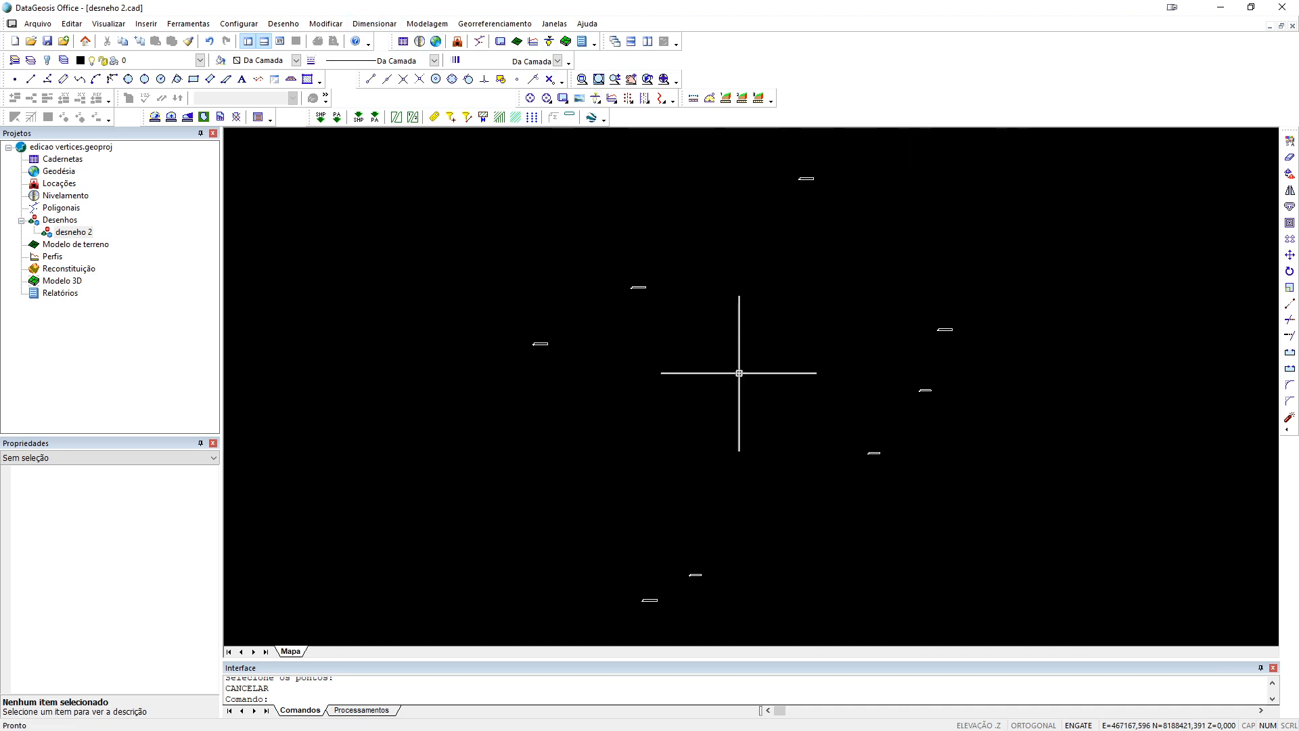
scroll(939, 324, up, 8)
scroll(1008, 346, down, 3)
middle_drag(957, 554, 947, 432)
scroll(947, 432, up, 5)
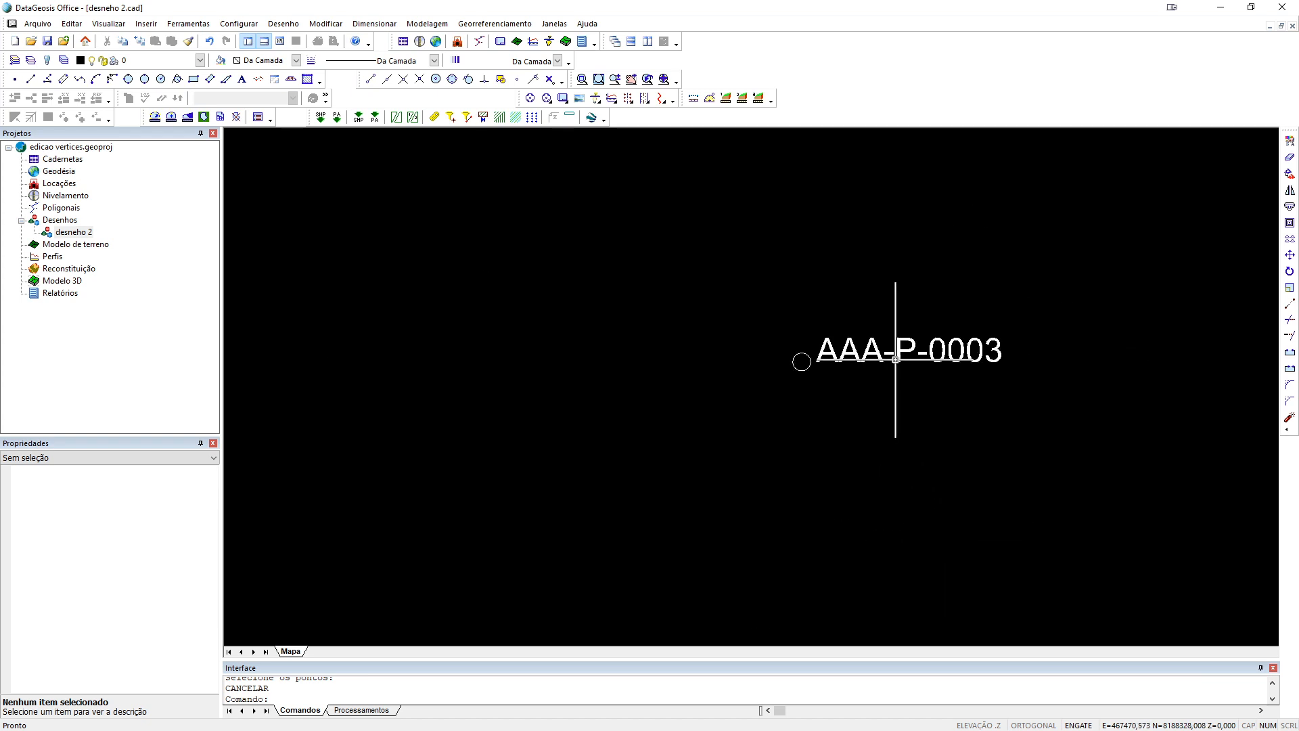
scroll(909, 347, down, 4)
scroll(909, 346, down, 5)
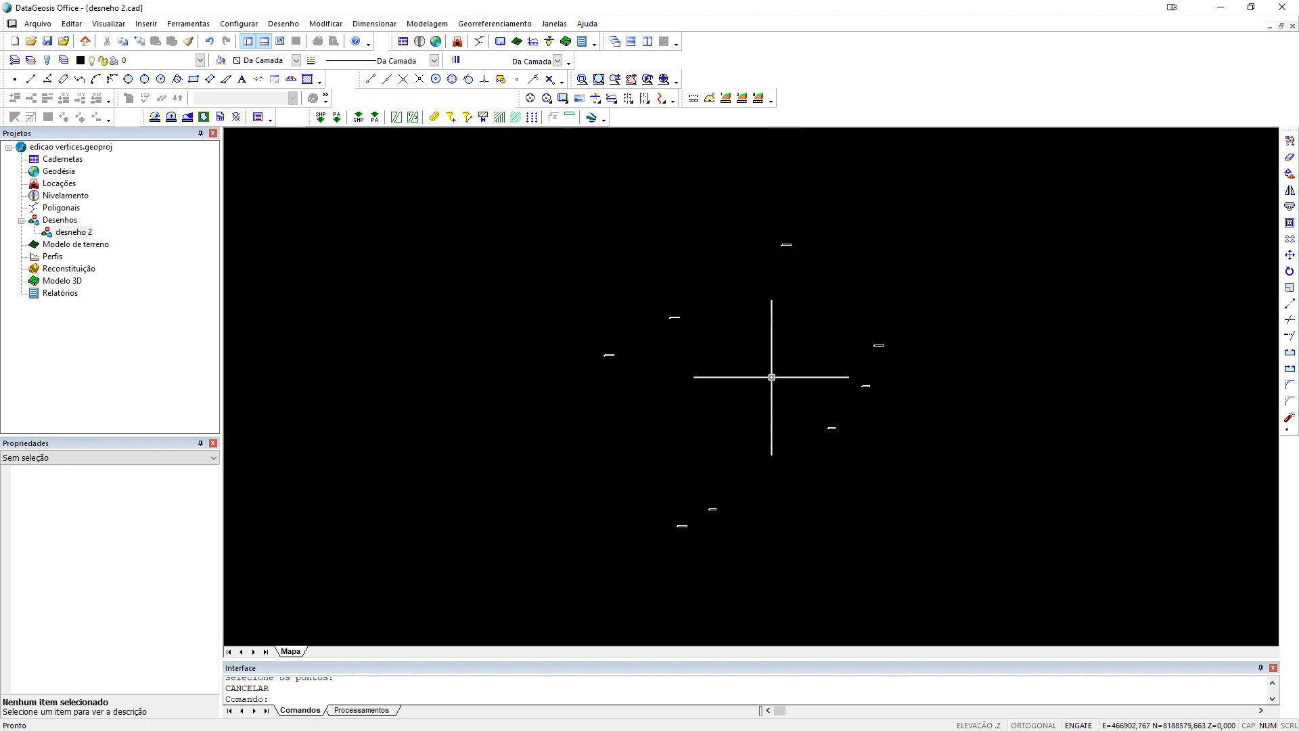
- Create a layer named limite with colour Preto and make it the current layer
click(200, 60)
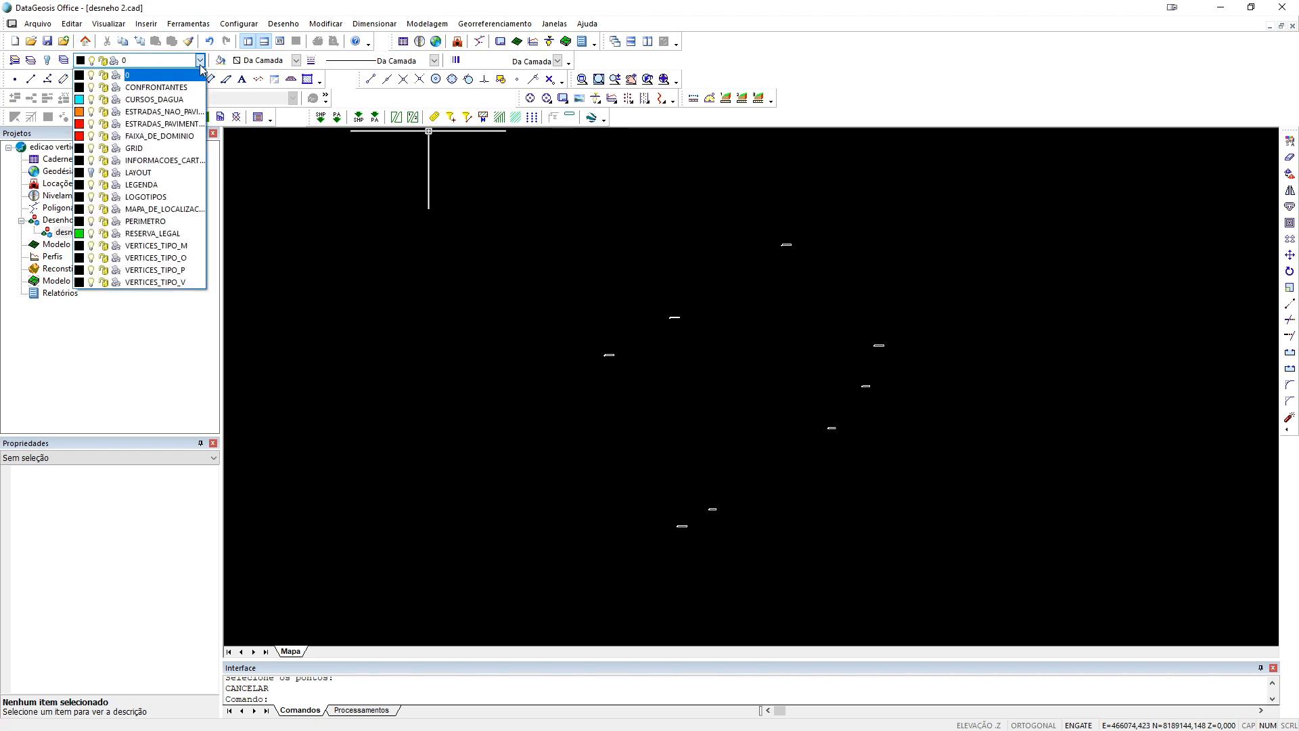
click(201, 62)
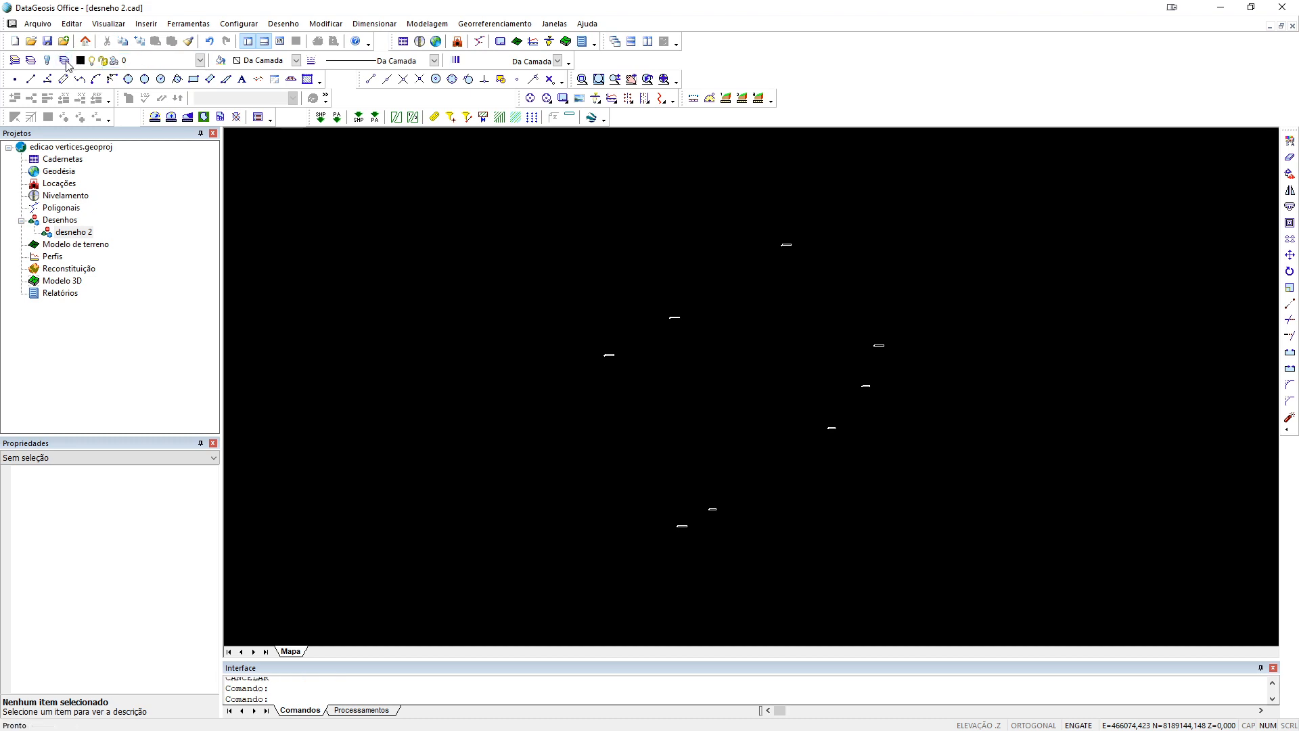
click(64, 60)
click(527, 235)
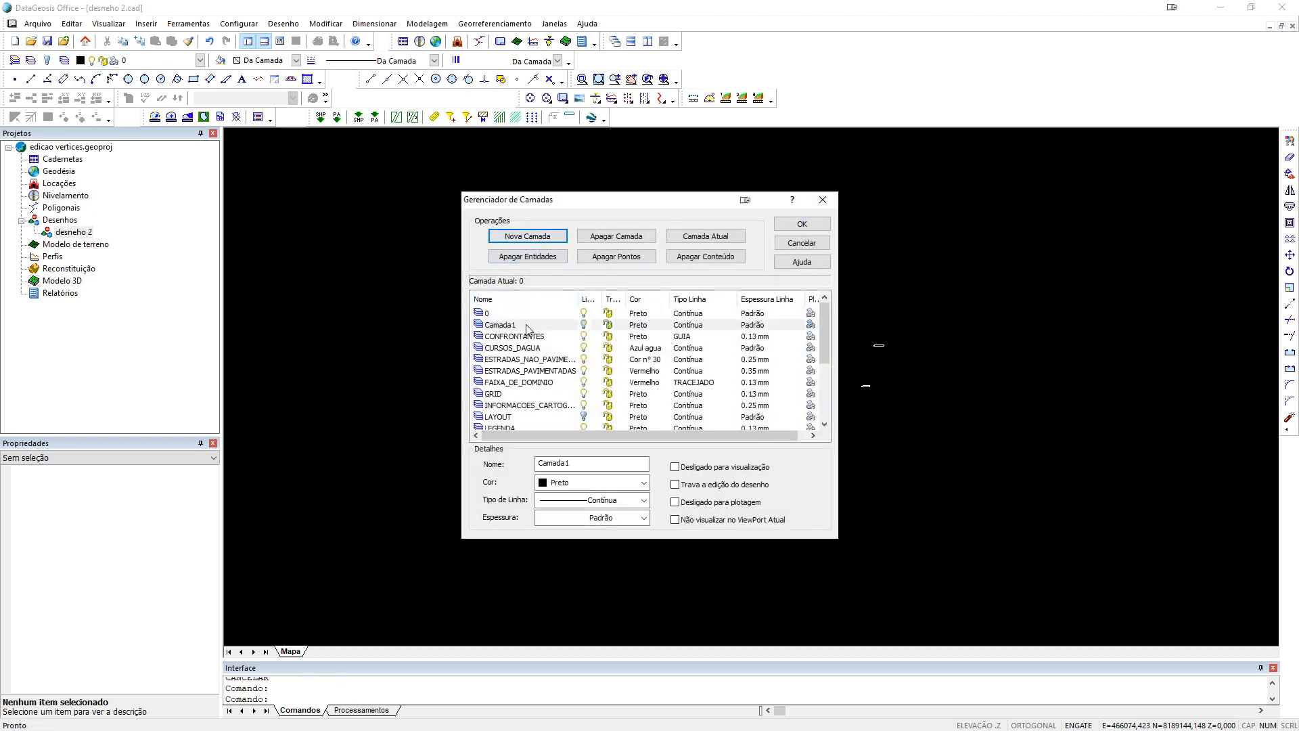
double_click(573, 462)
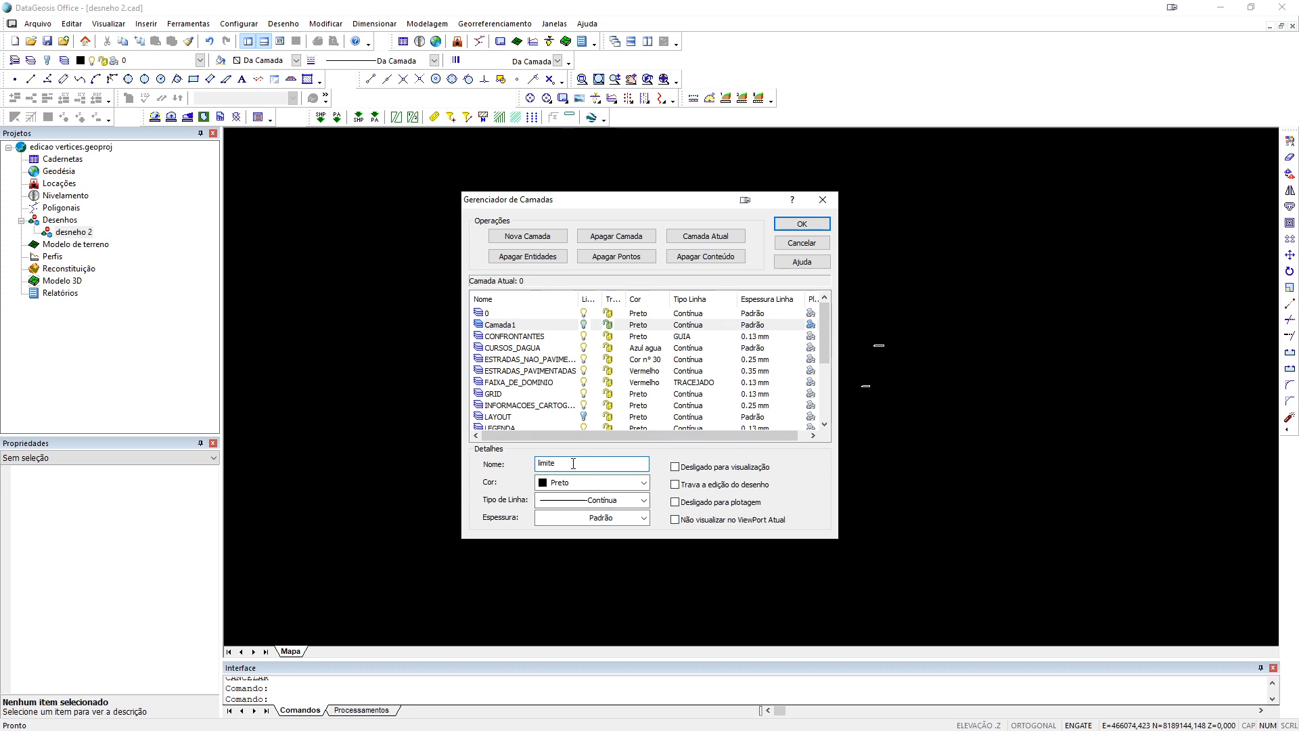
text(limite)
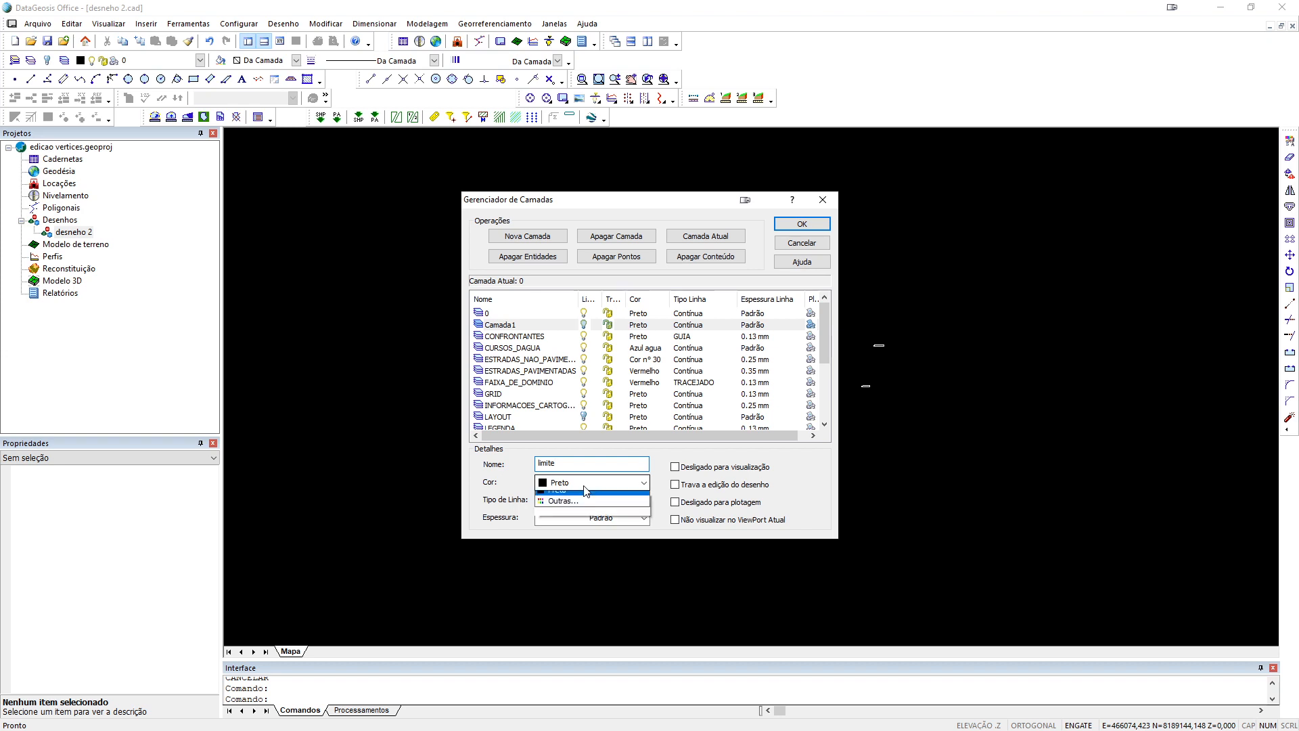
click(584, 484)
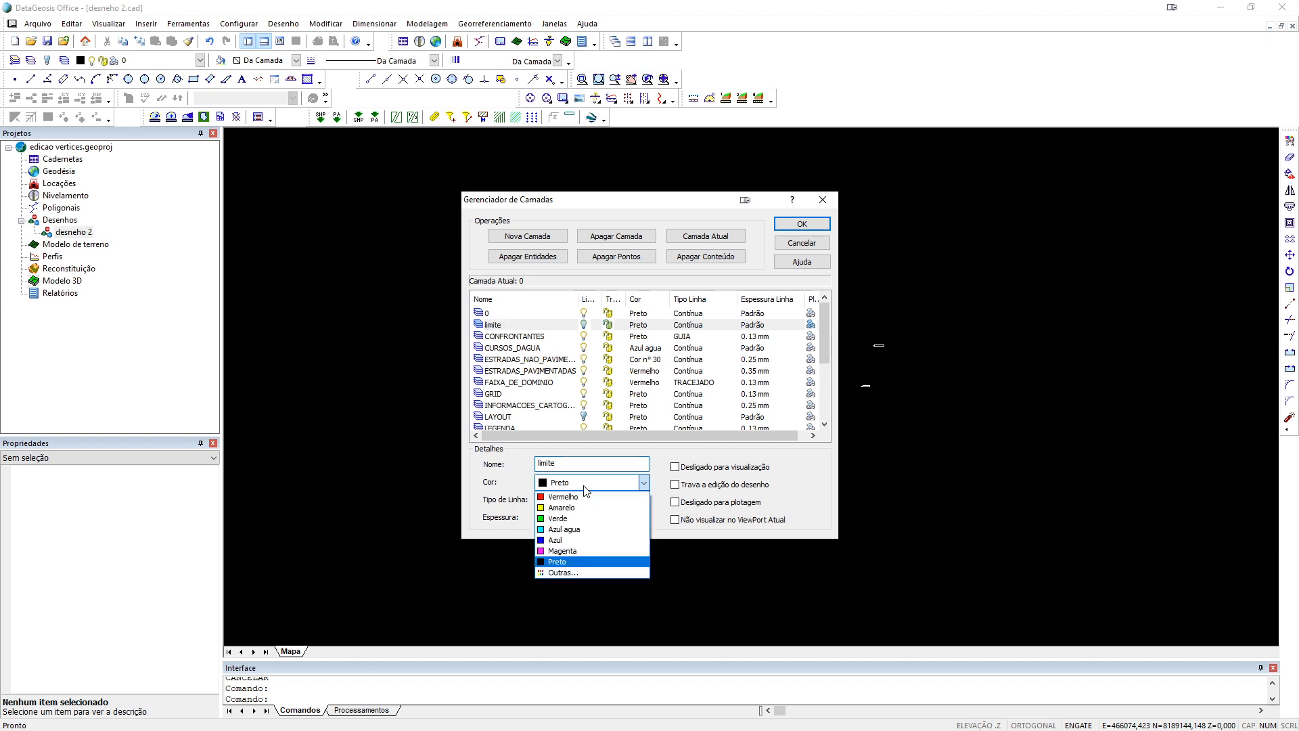
click(525, 457)
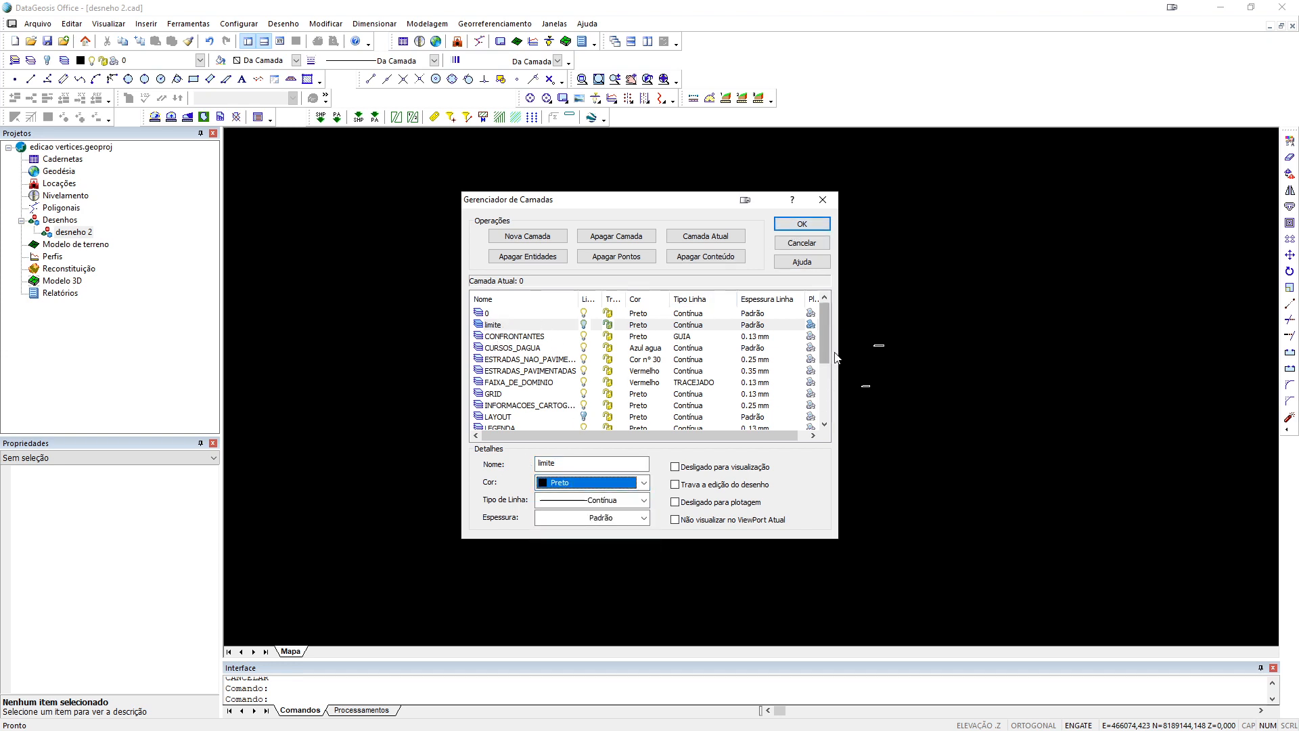
mouse_move(826, 343)
mouse_down()
mouse_move(835, 411)
mouse_move(831, 327)
mouse_up()
click(802, 224)
click(200, 61)
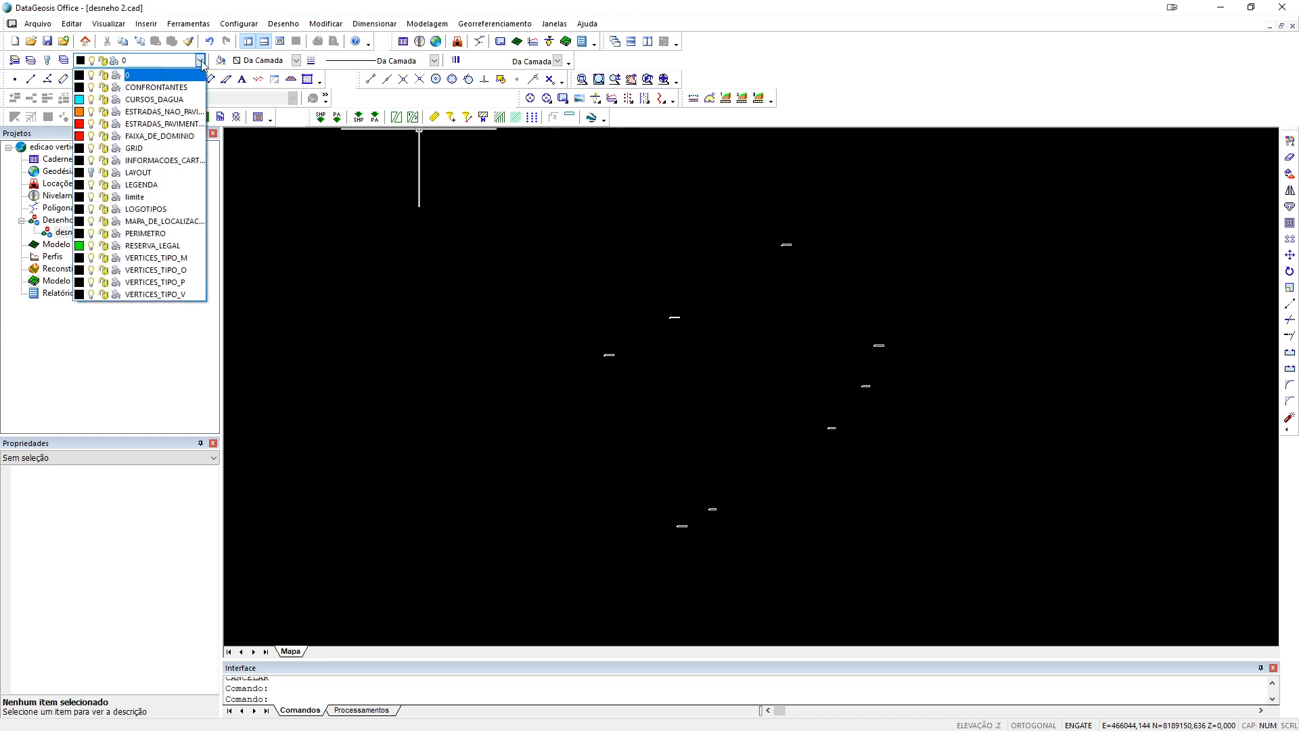
click(166, 196)
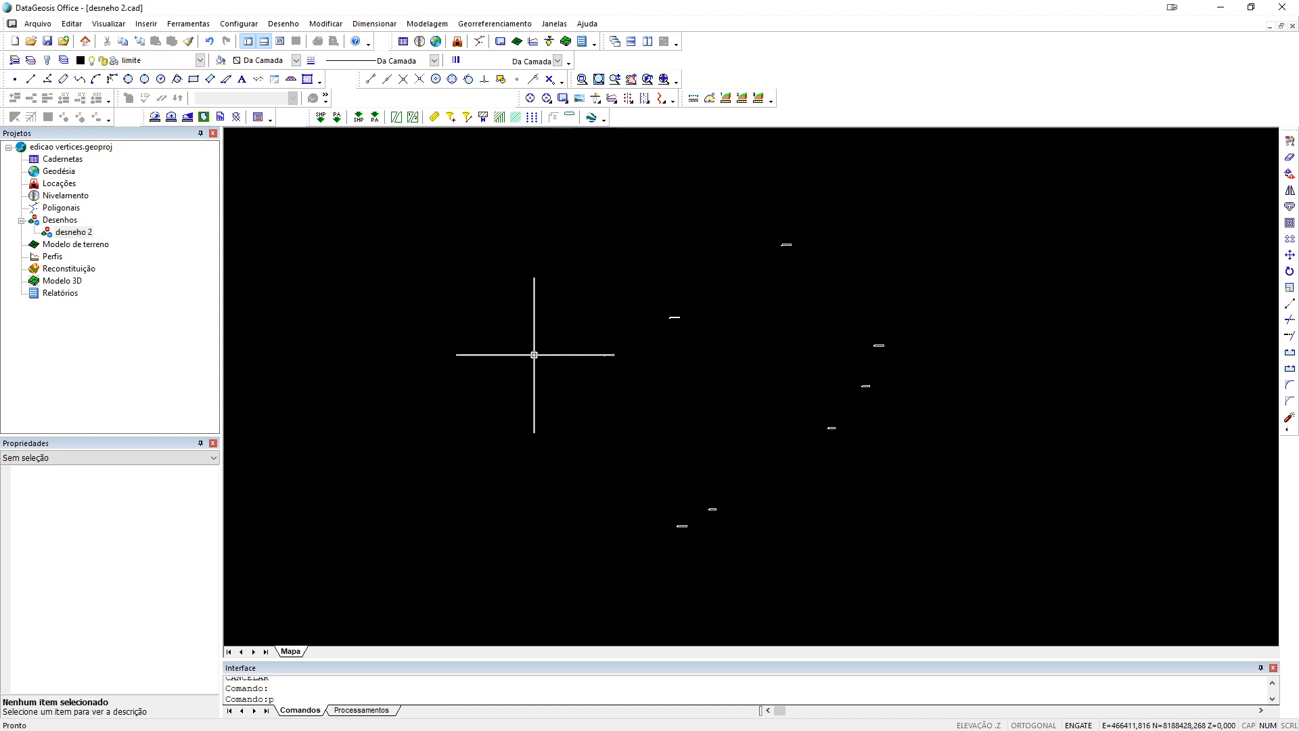
- Draw a polyline on the limite layer from the easternmost vertex through the northernmost and northwestern vertices to the westernmost vertex
key(Return)
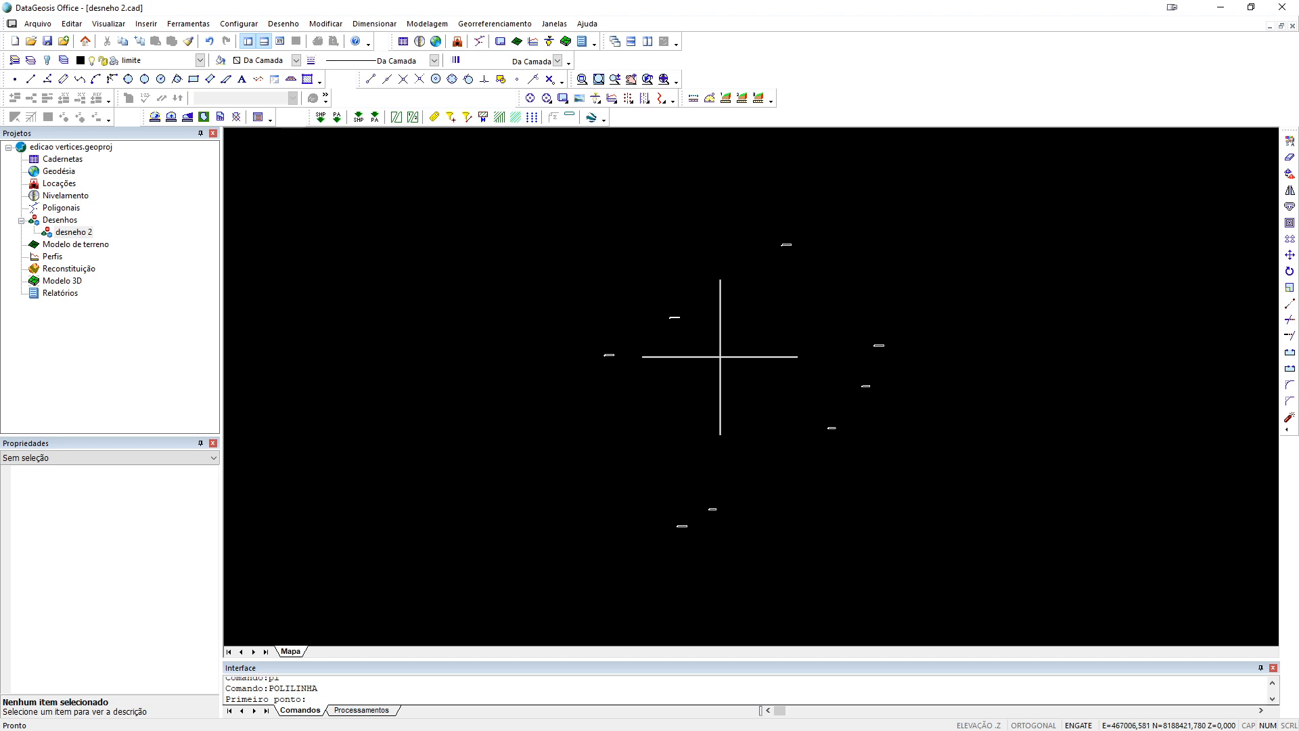
key(alt+Tab)
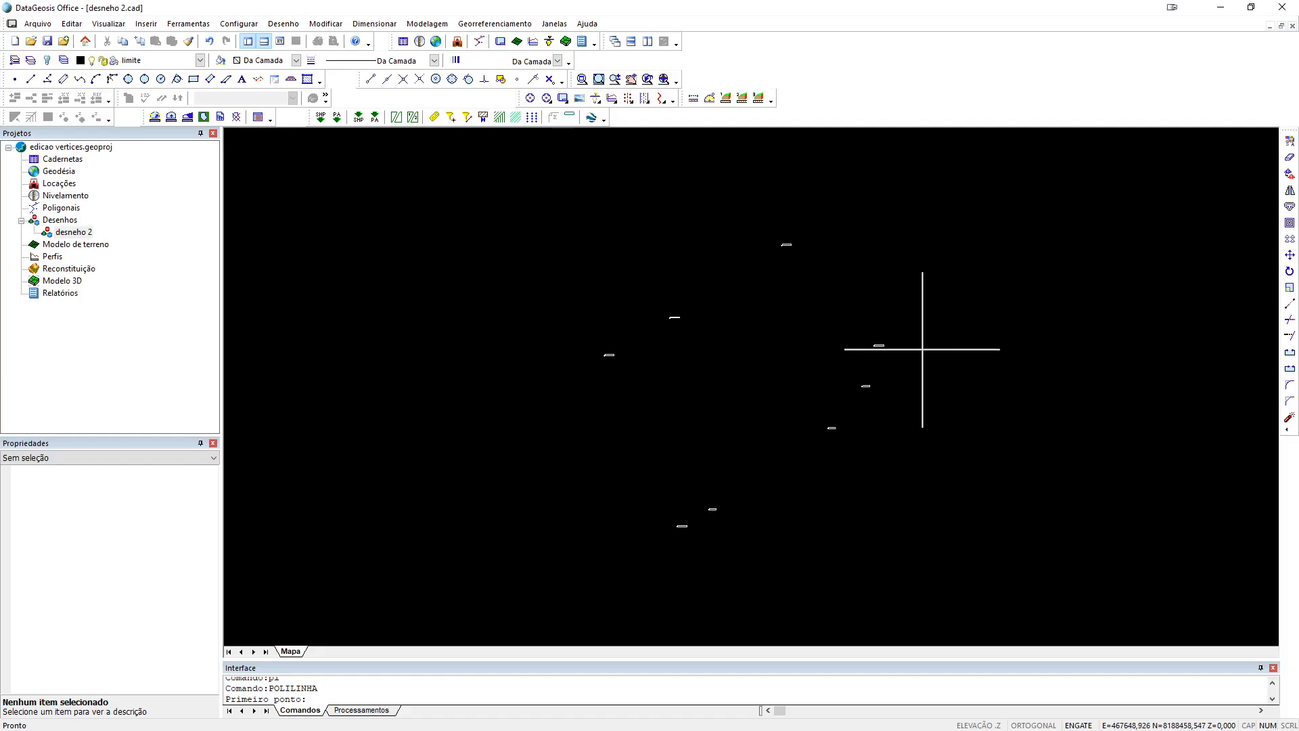
click(877, 346)
click(786, 244)
click(675, 316)
click(605, 357)
right_click(784, 371)
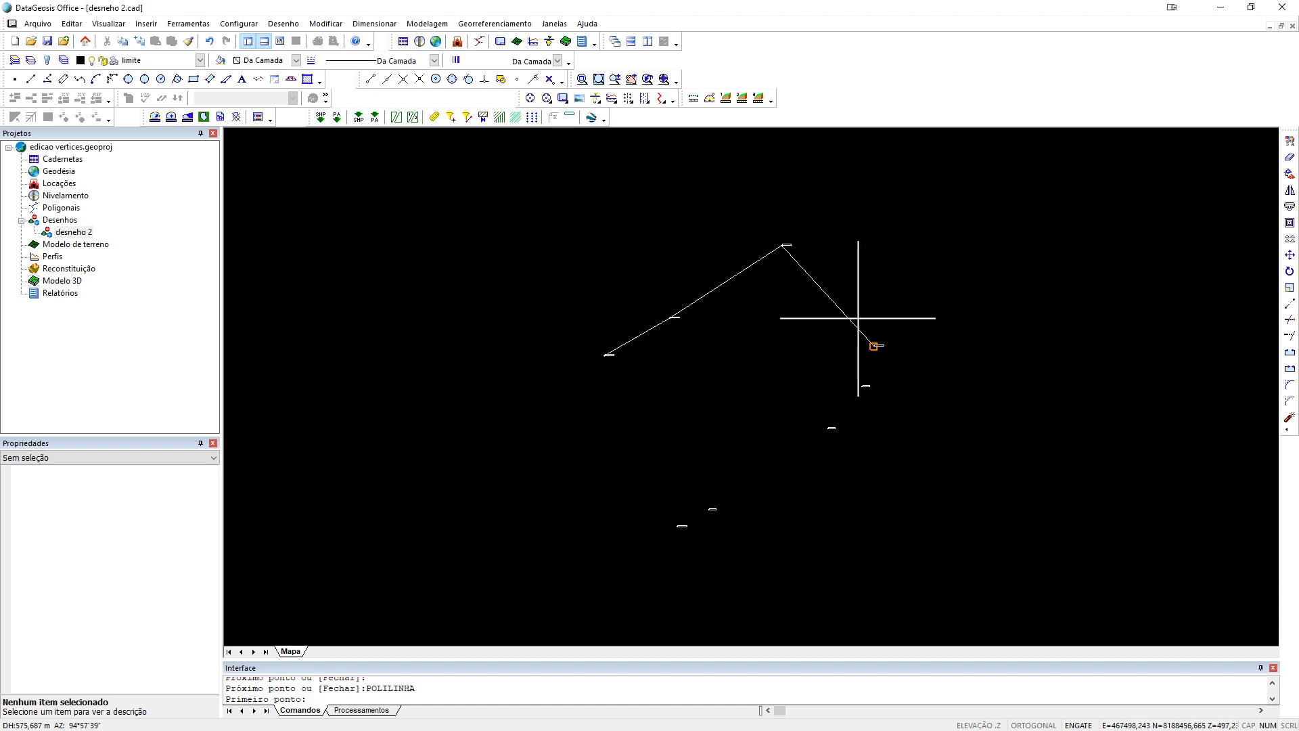
key(Escape)
click(858, 319)
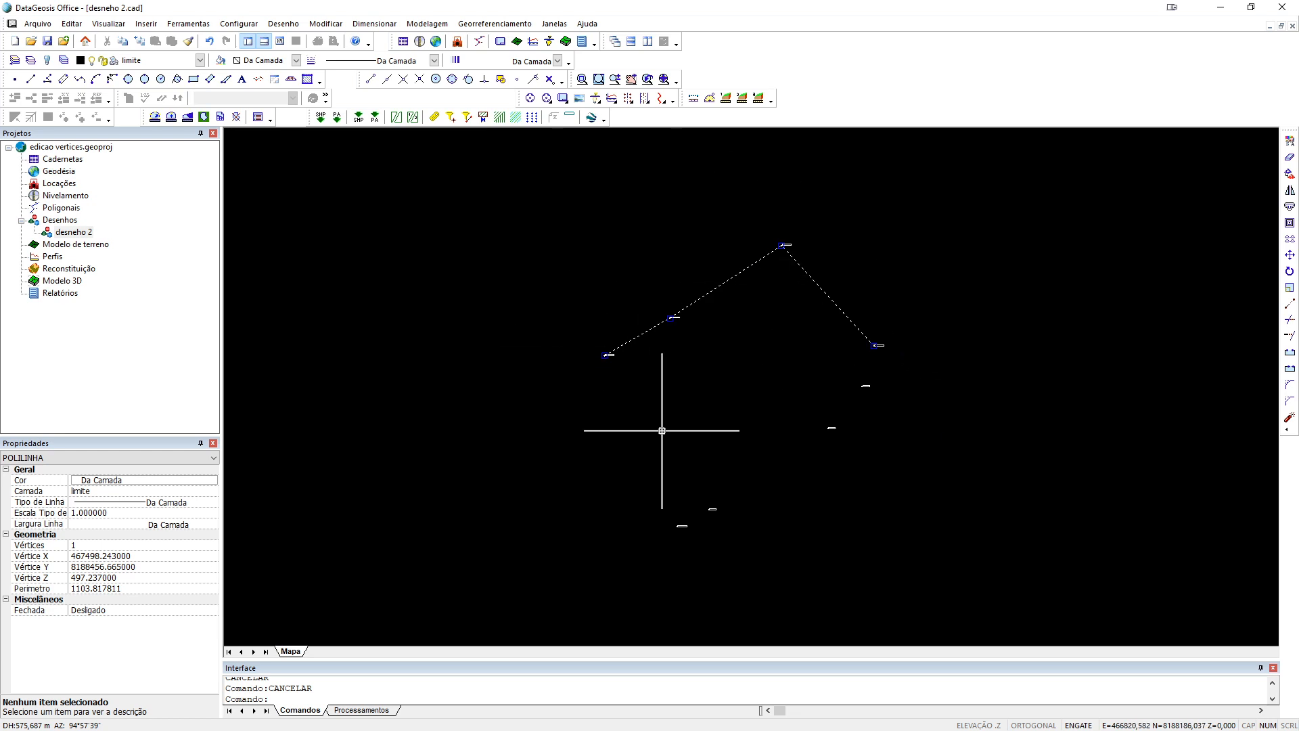
key(Escape)
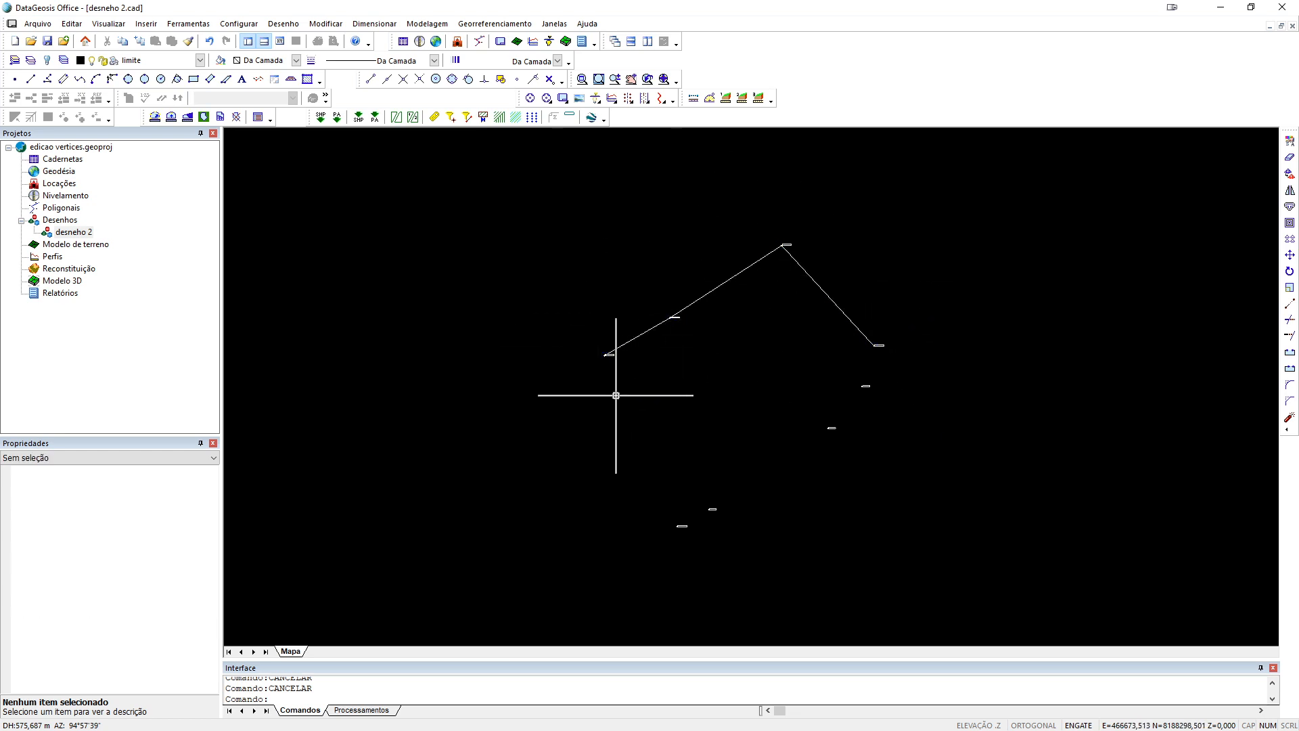
- Draw a second polyline on the limite layer from the westernmost vertex to the southernmost vertex
text(pl)
key(Return)
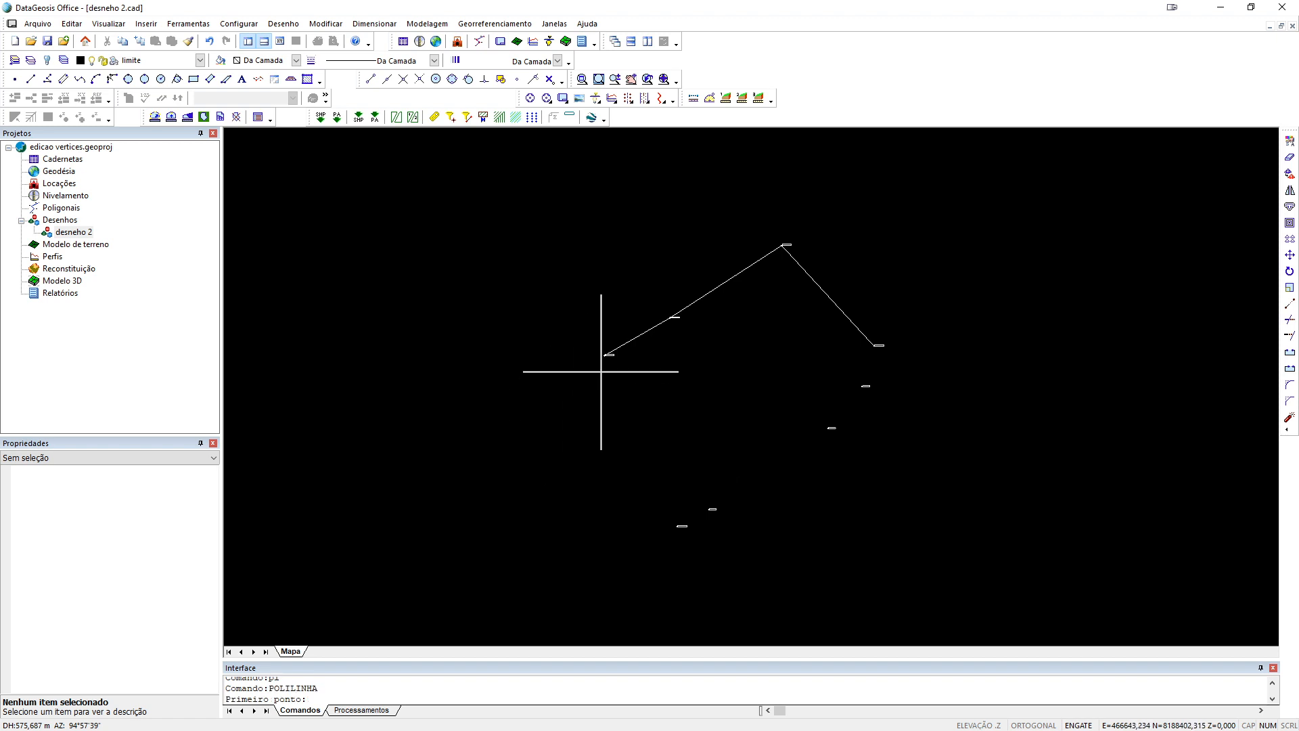
click(608, 353)
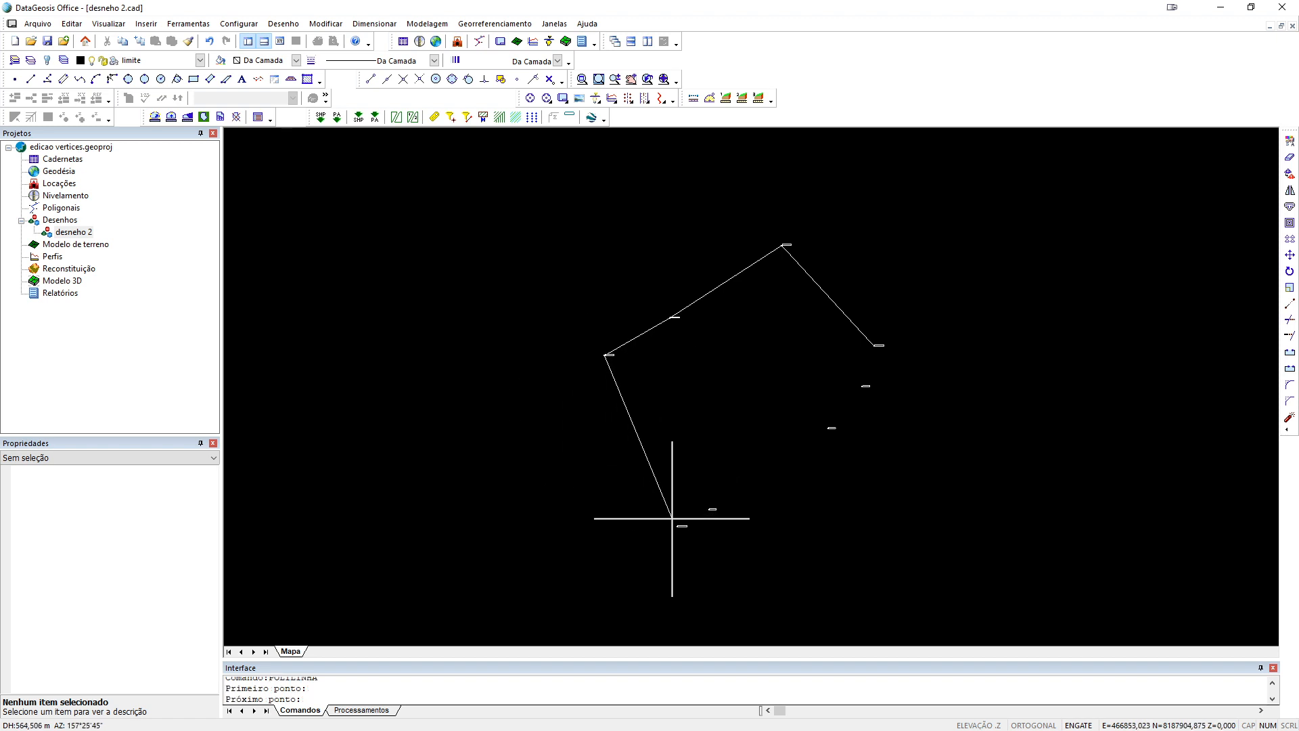
click(677, 524)
key(Return)
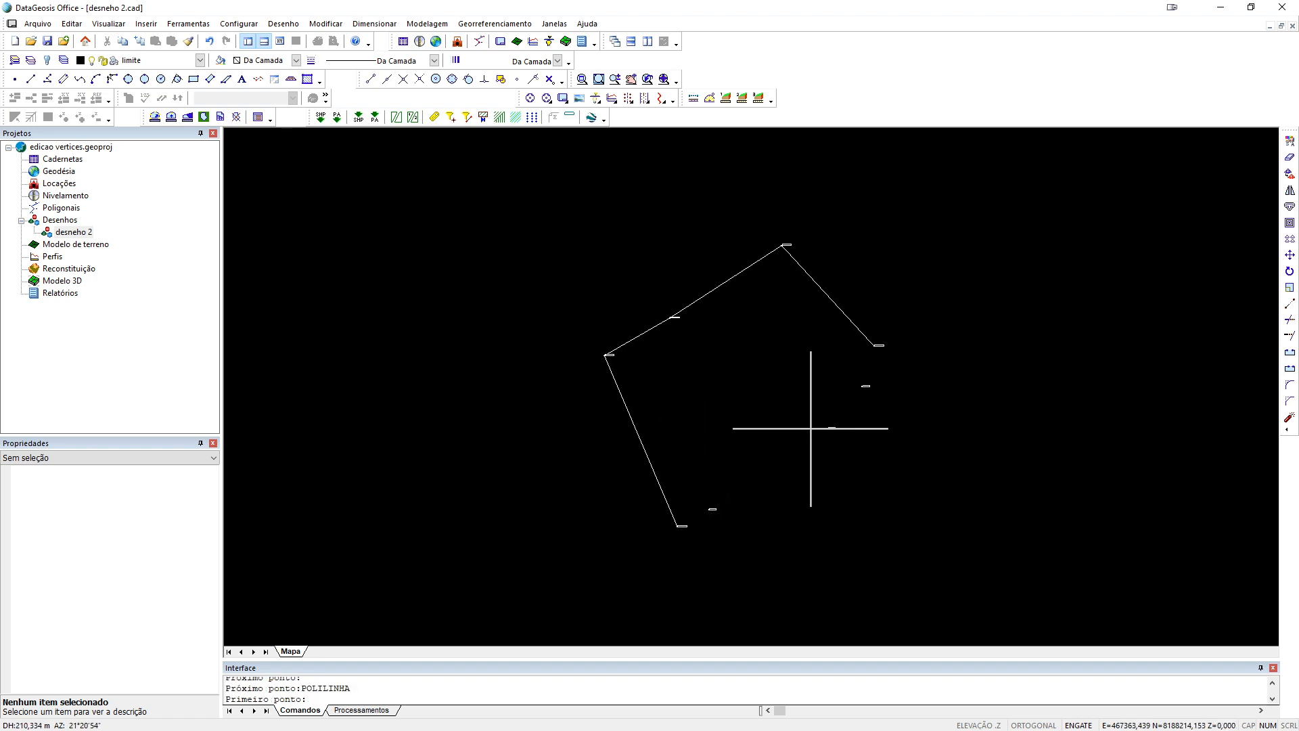
- Draw a polyline on the CURSOS_DAGUA layer from the easternmost vertex through the three southeastern vertices to the southernmost vertex
click(200, 61)
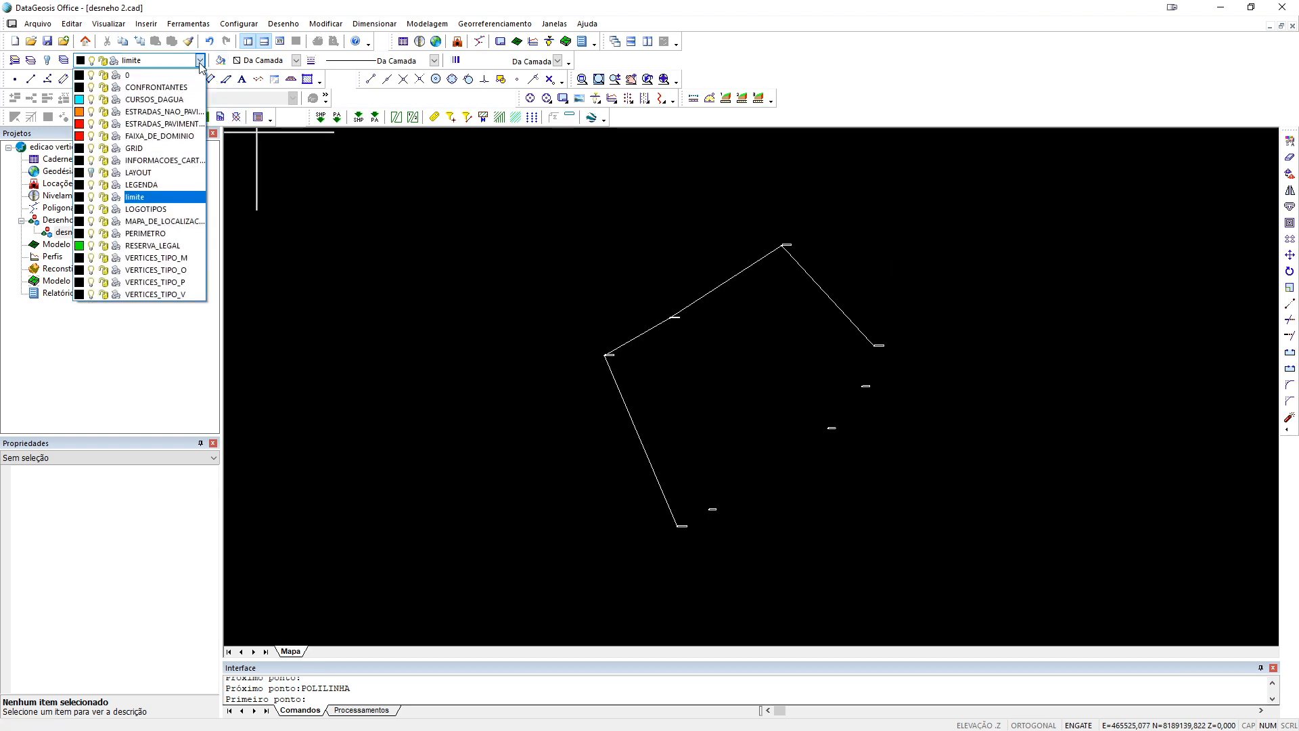
click(155, 100)
text(pl)
key(Return)
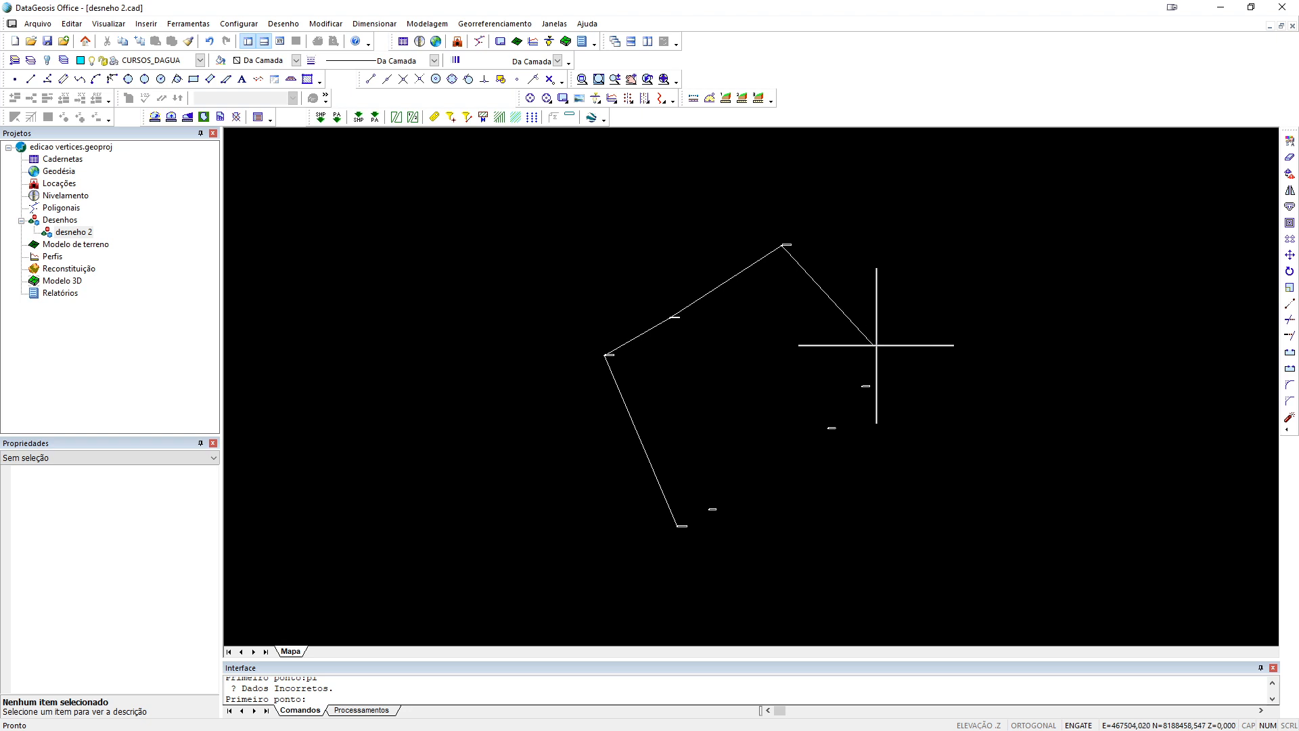
click(873, 345)
click(865, 385)
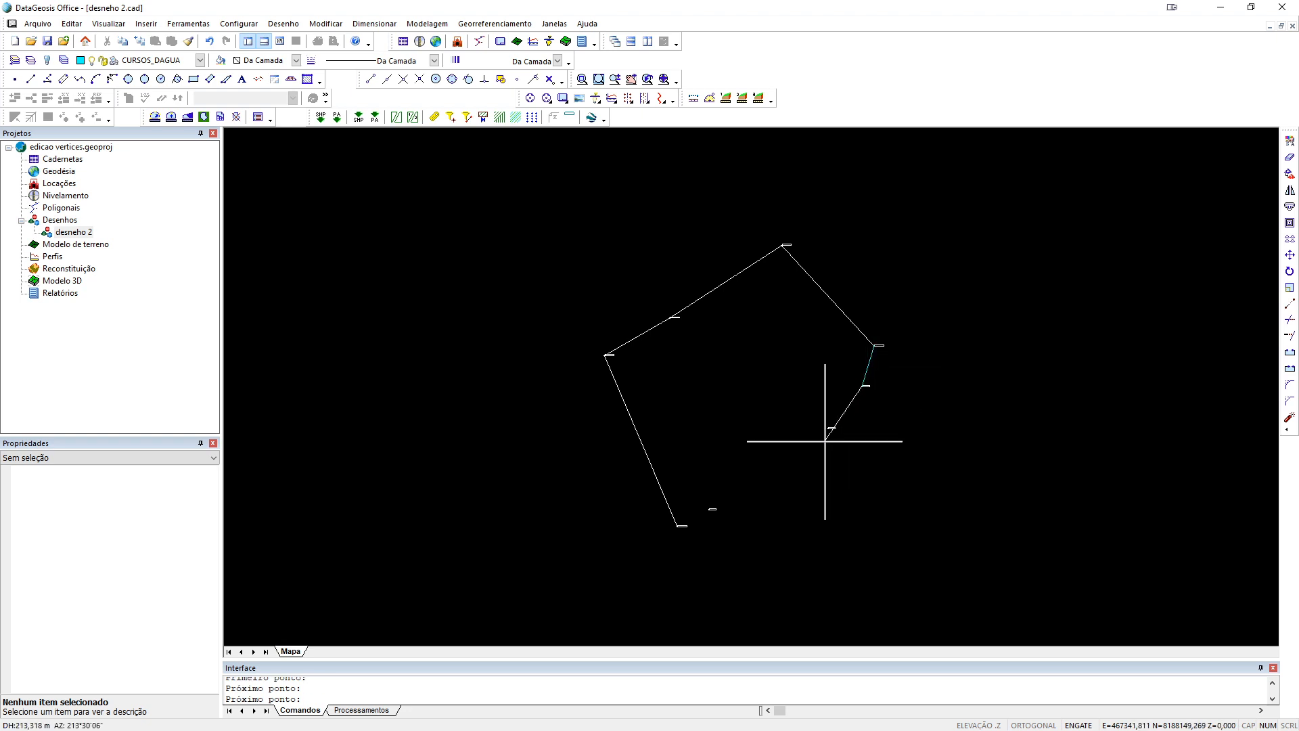
click(831, 428)
click(712, 508)
click(682, 526)
key(Return)
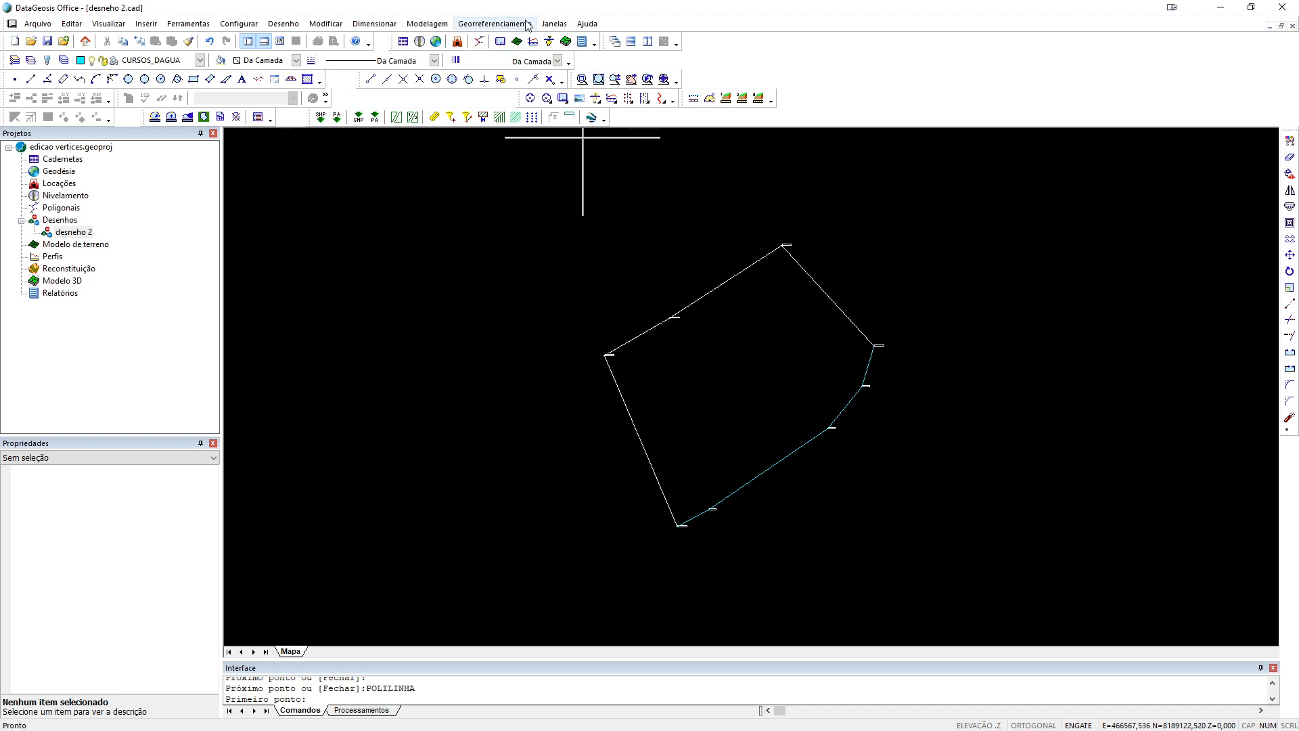
click(483, 23)
click(483, 23)
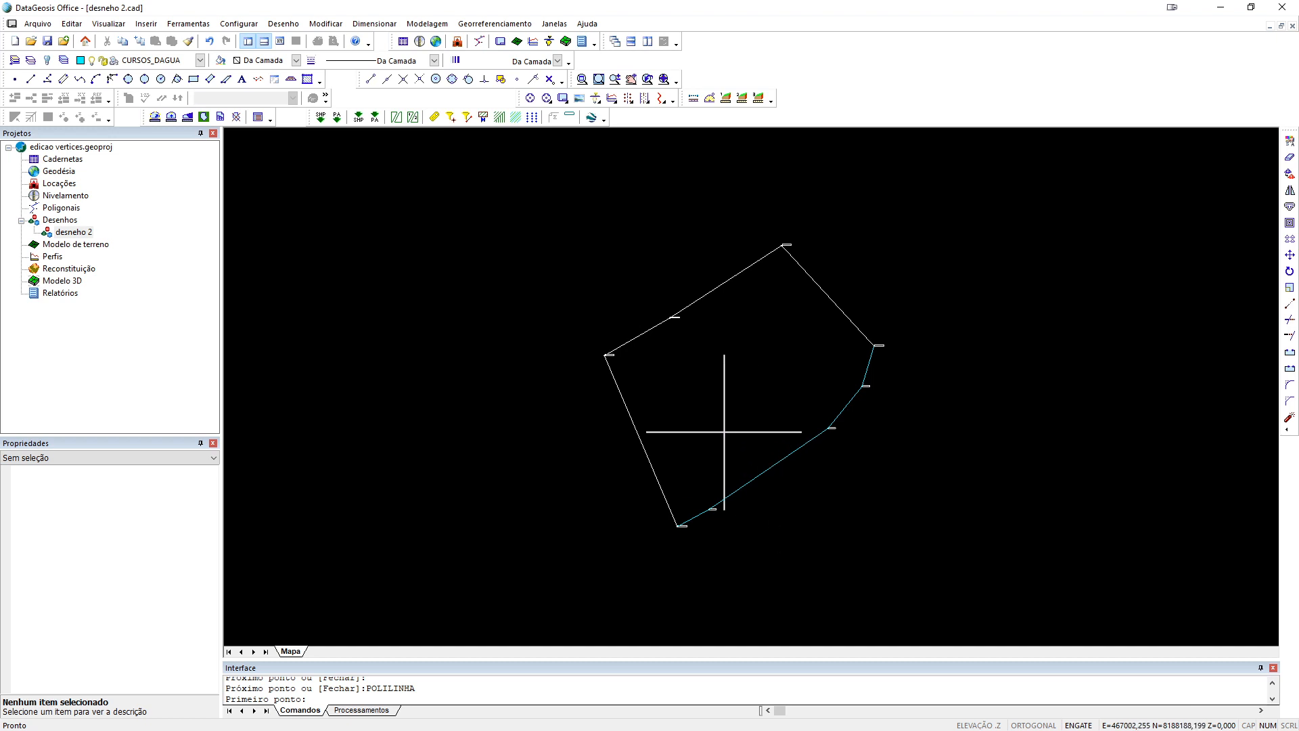
key(Escape)
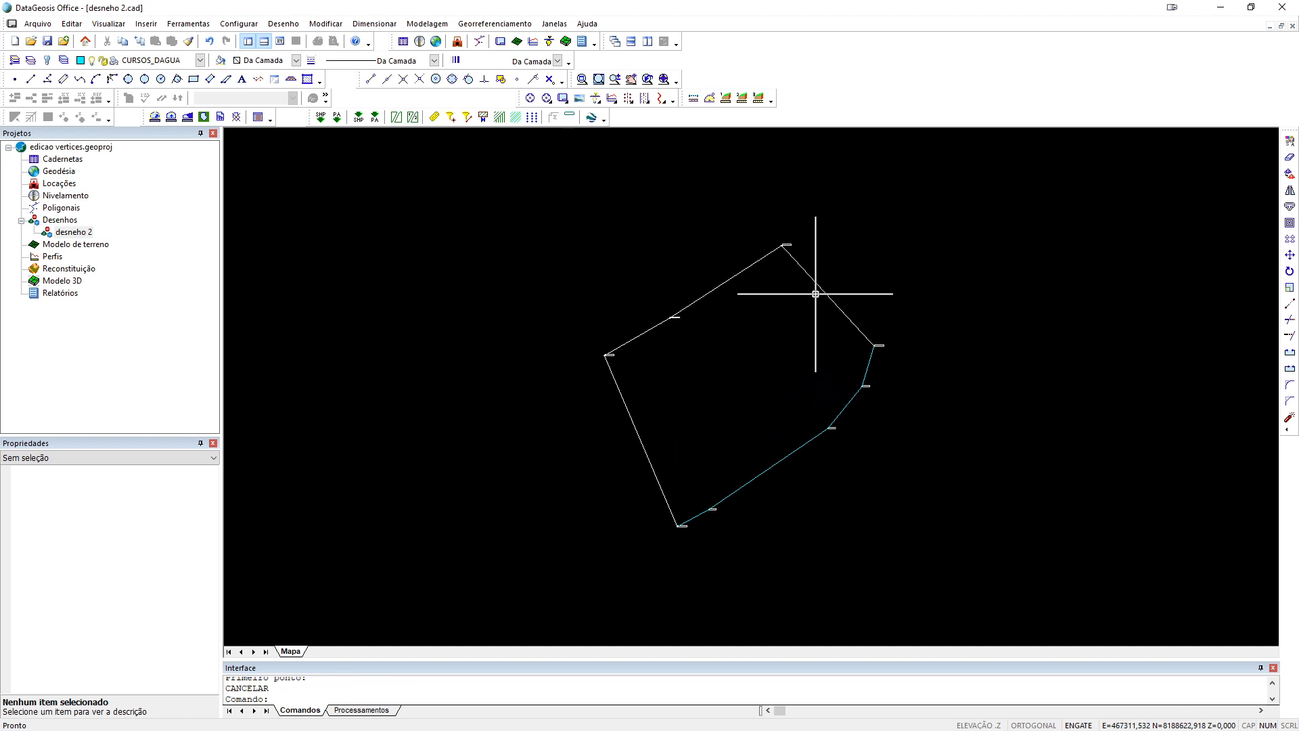
- Start inserting a confrontante on the northern limite polyline and set its limit type to LA1 = Cerca
click(508, 27)
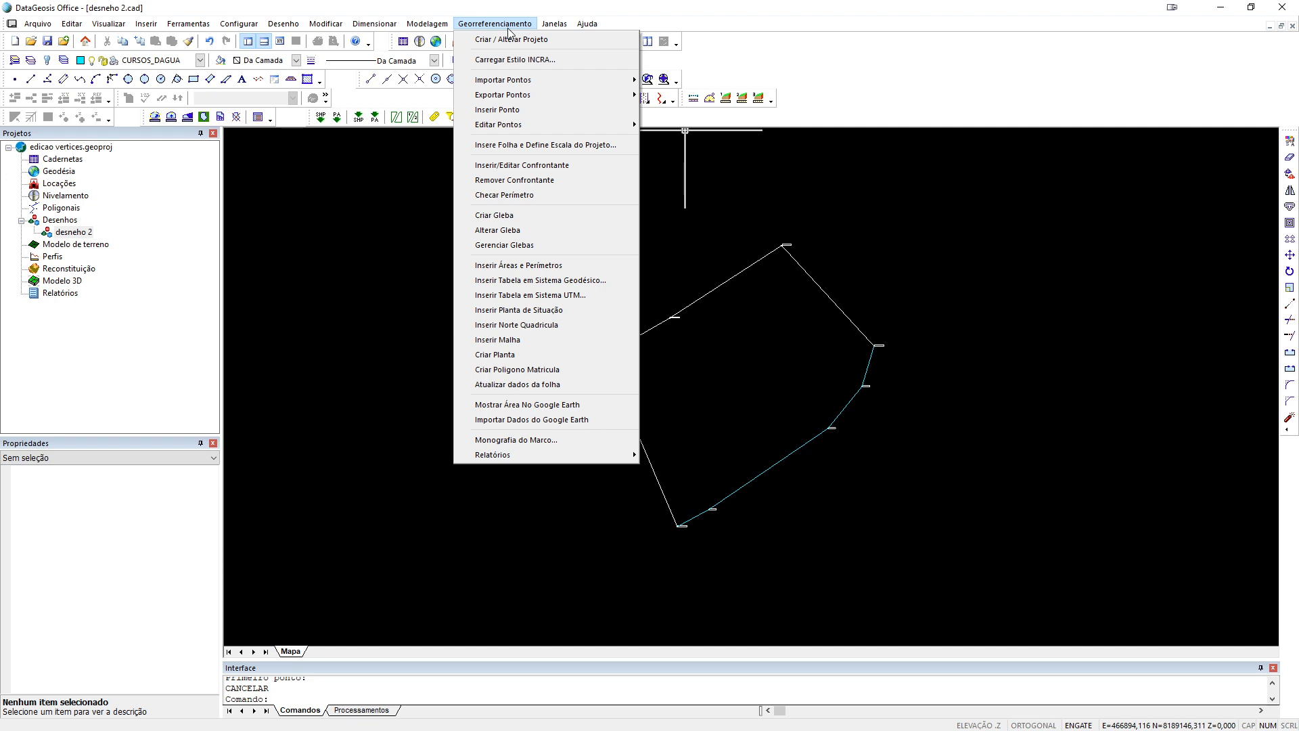
click(509, 166)
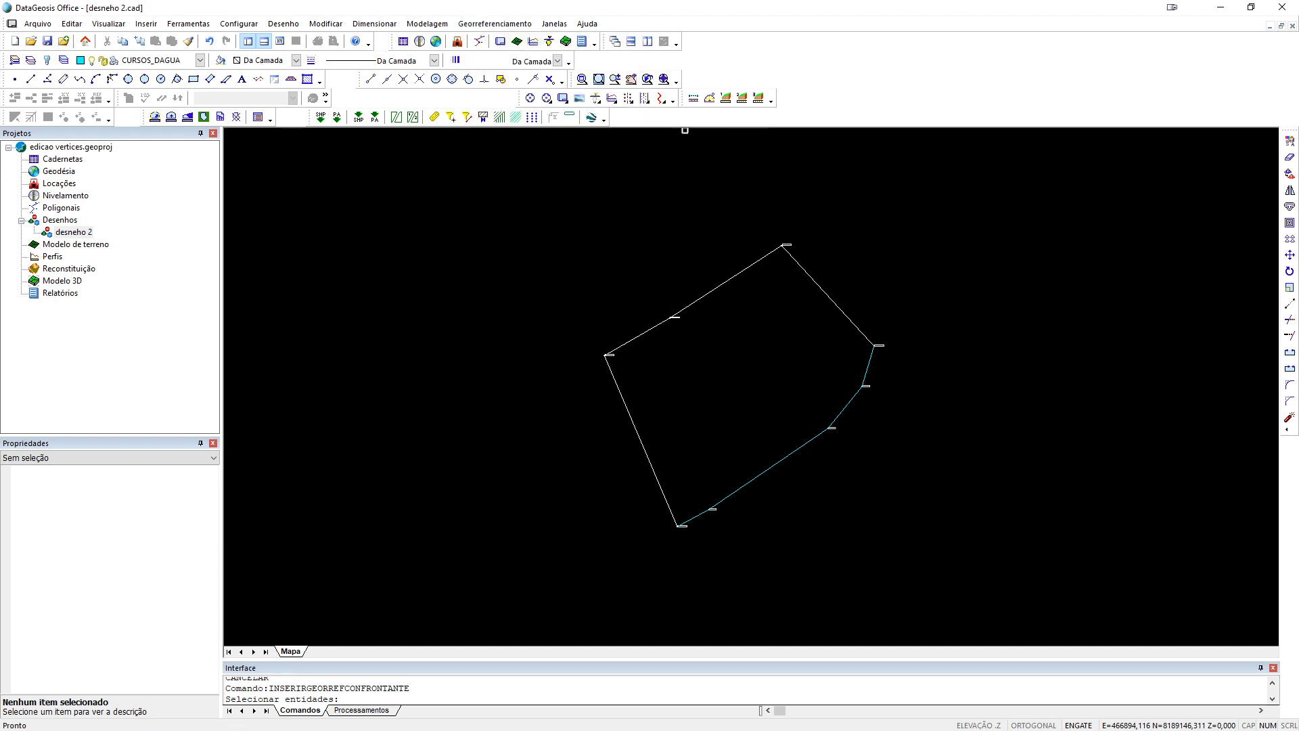
click(830, 299)
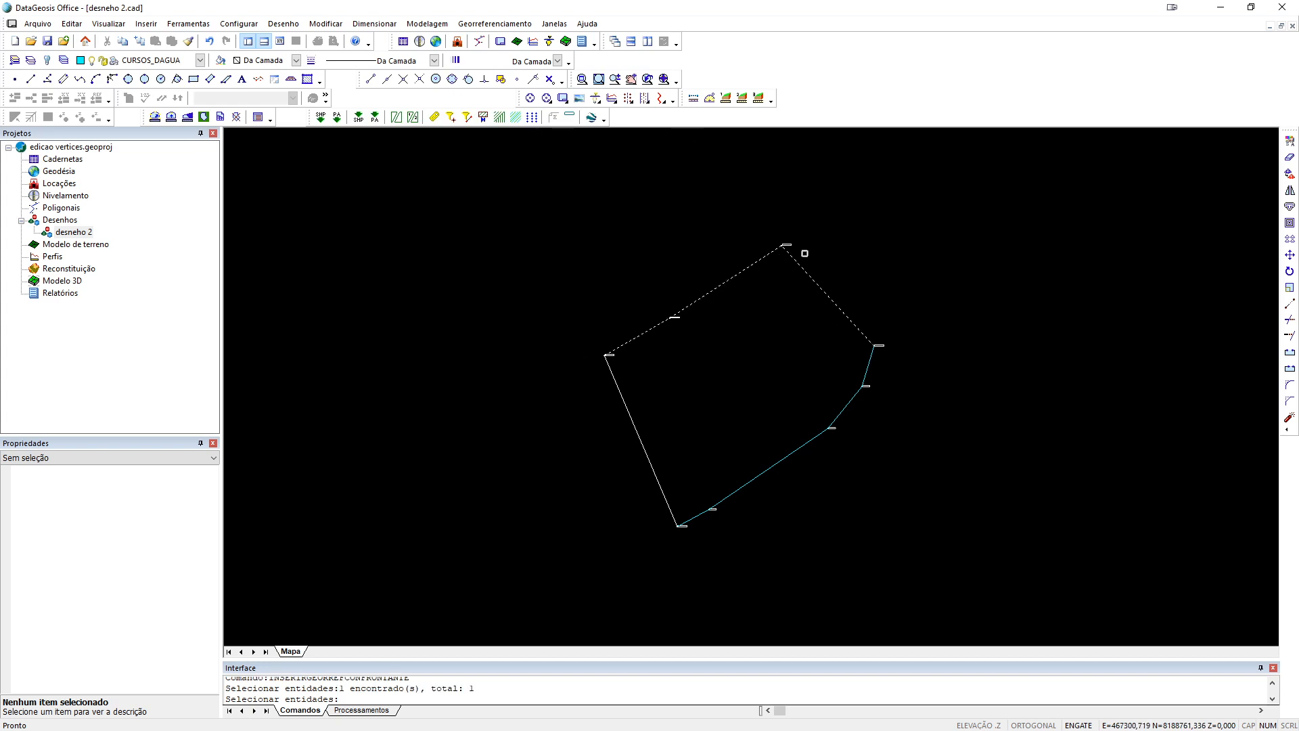
key(Return)
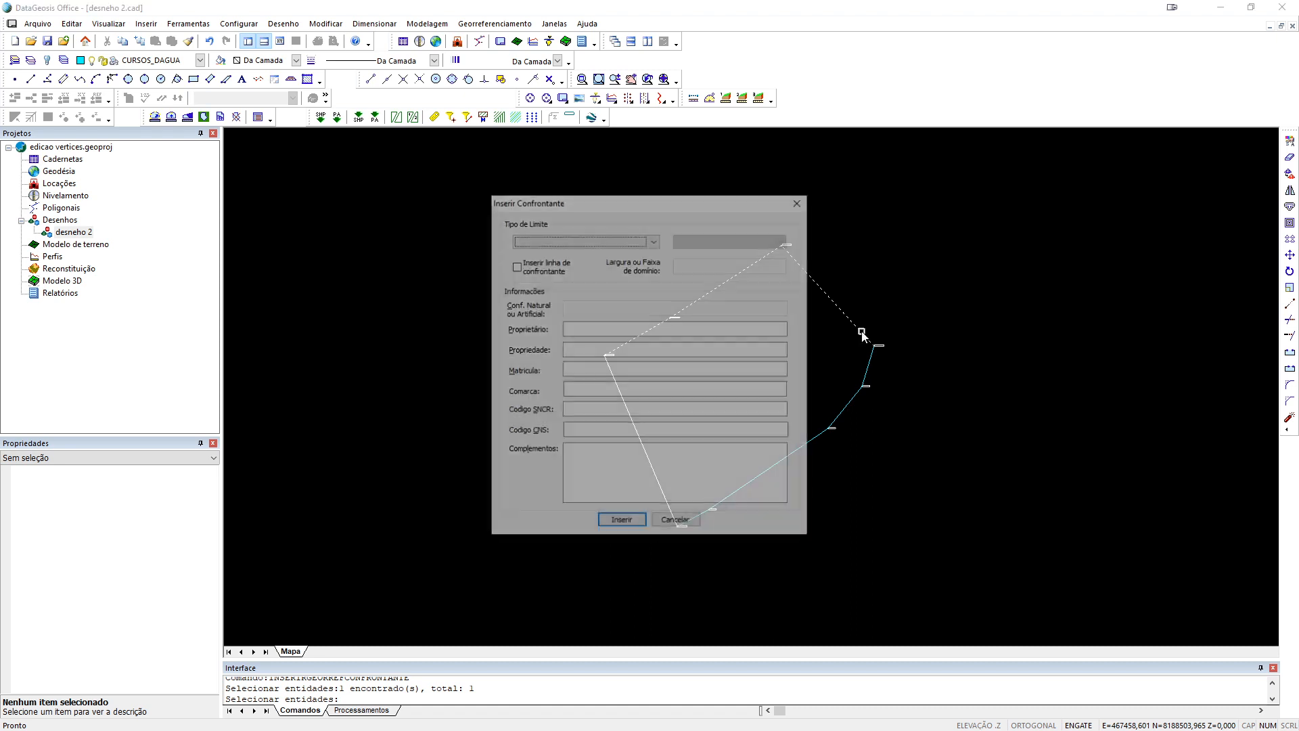
click(654, 240)
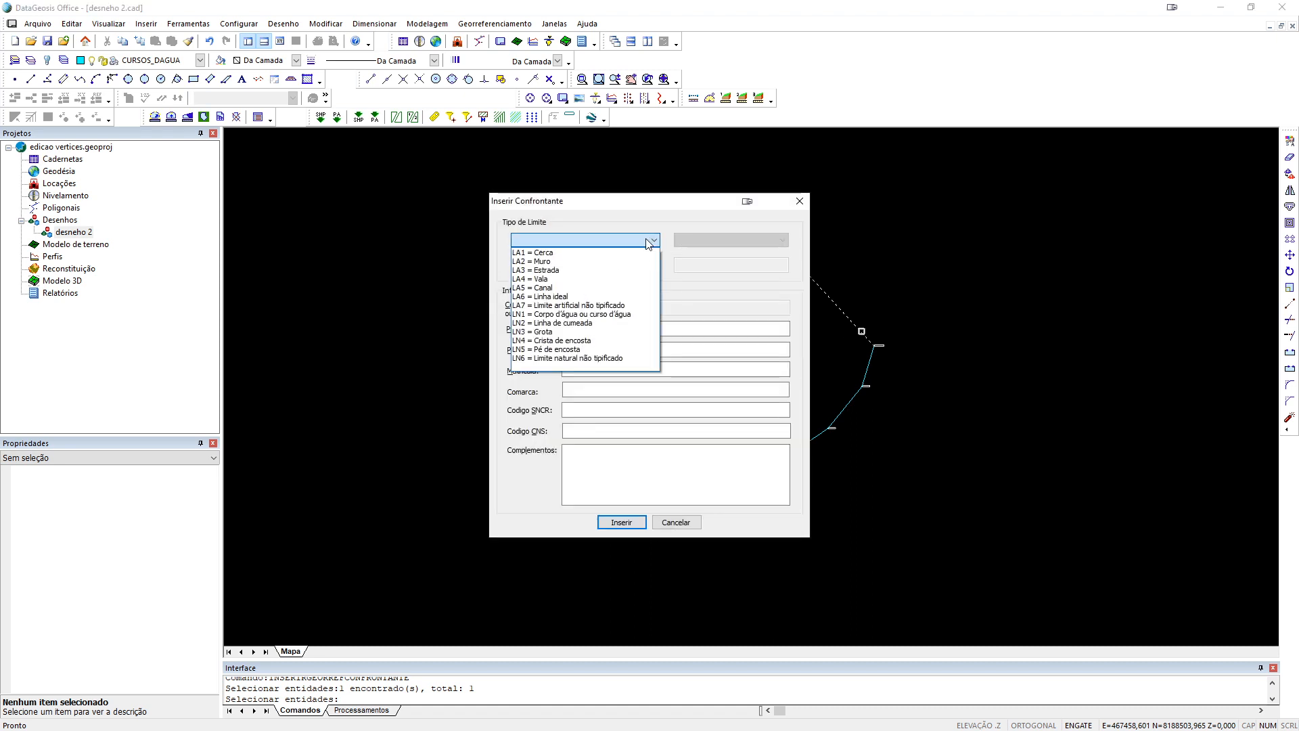
click(596, 260)
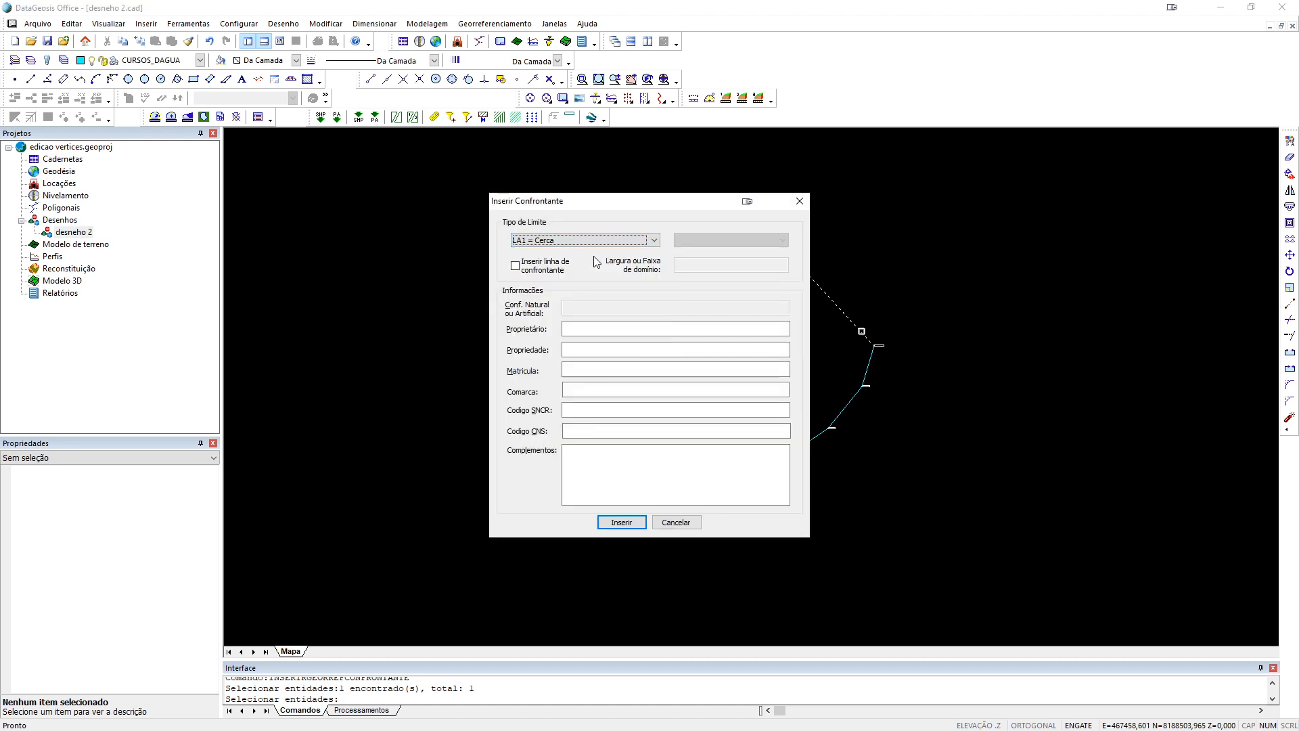
click(551, 243)
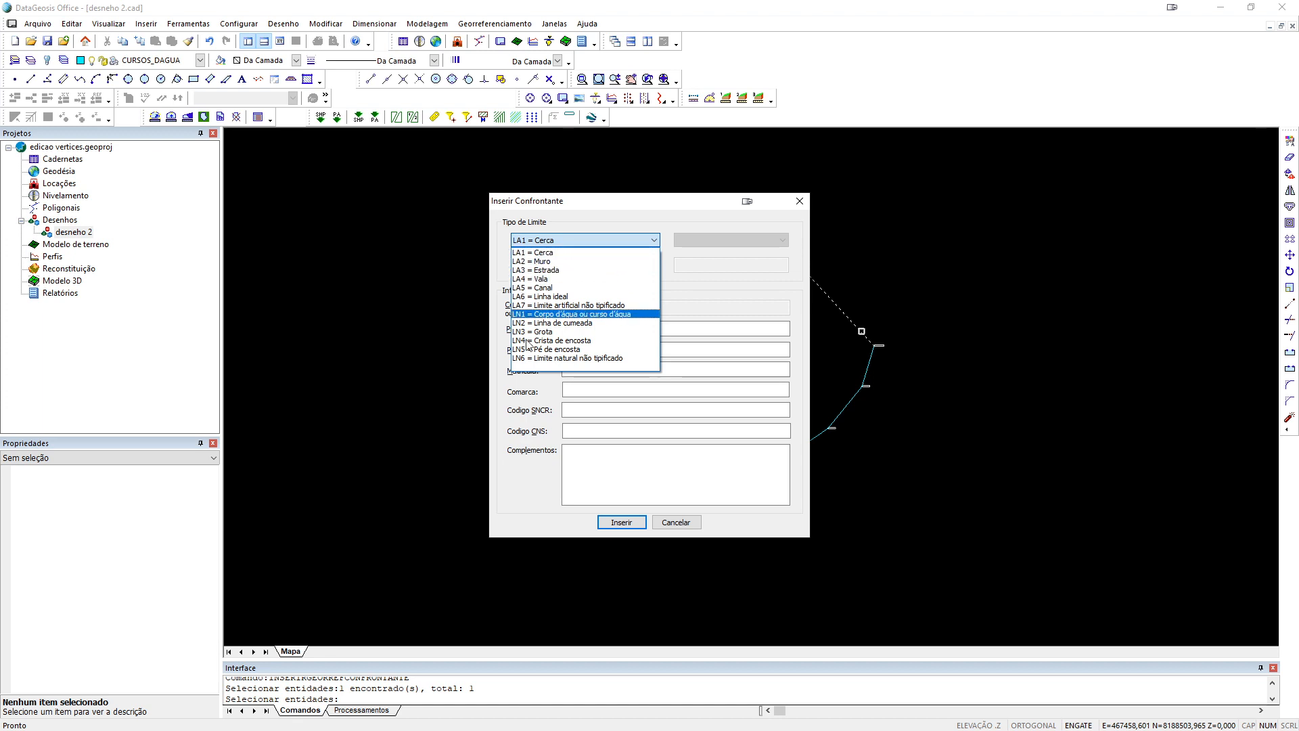
click(548, 255)
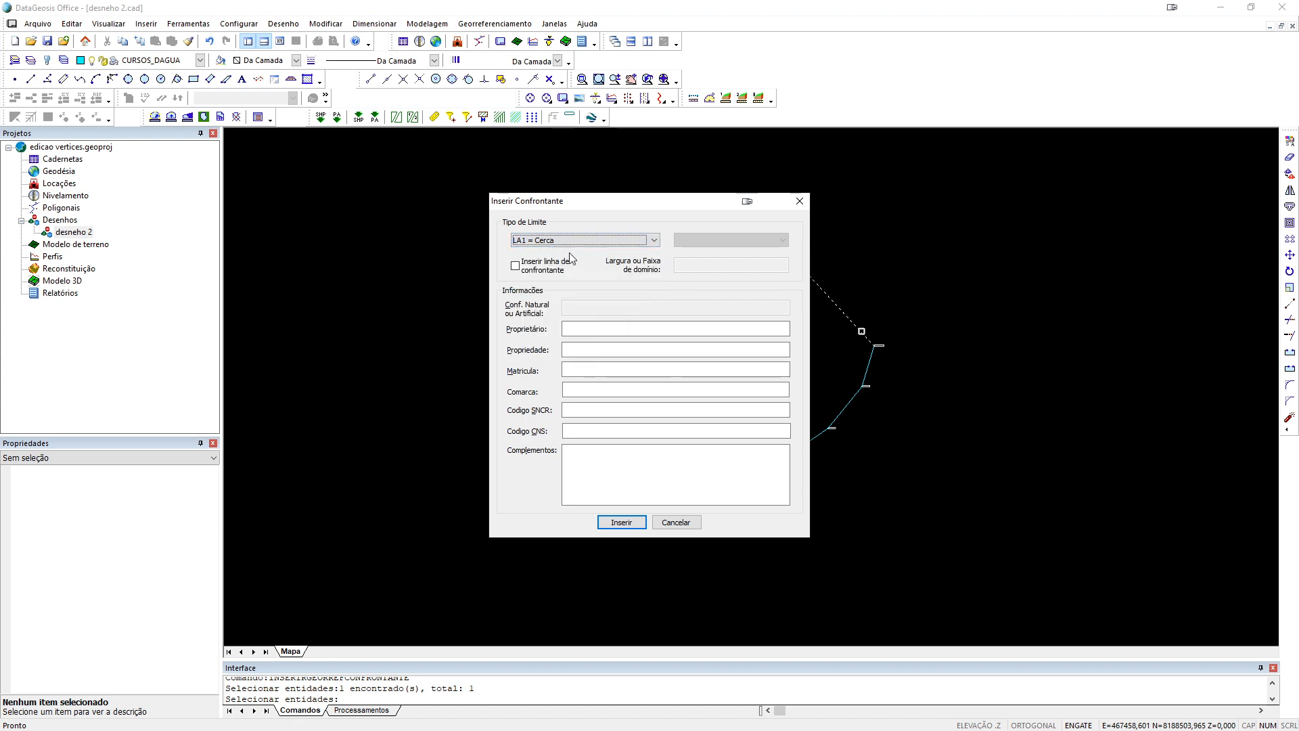
- Enter the neighbouring owner's name and FAZENDA AAA as the property, and insert the confrontante
click(584, 330)
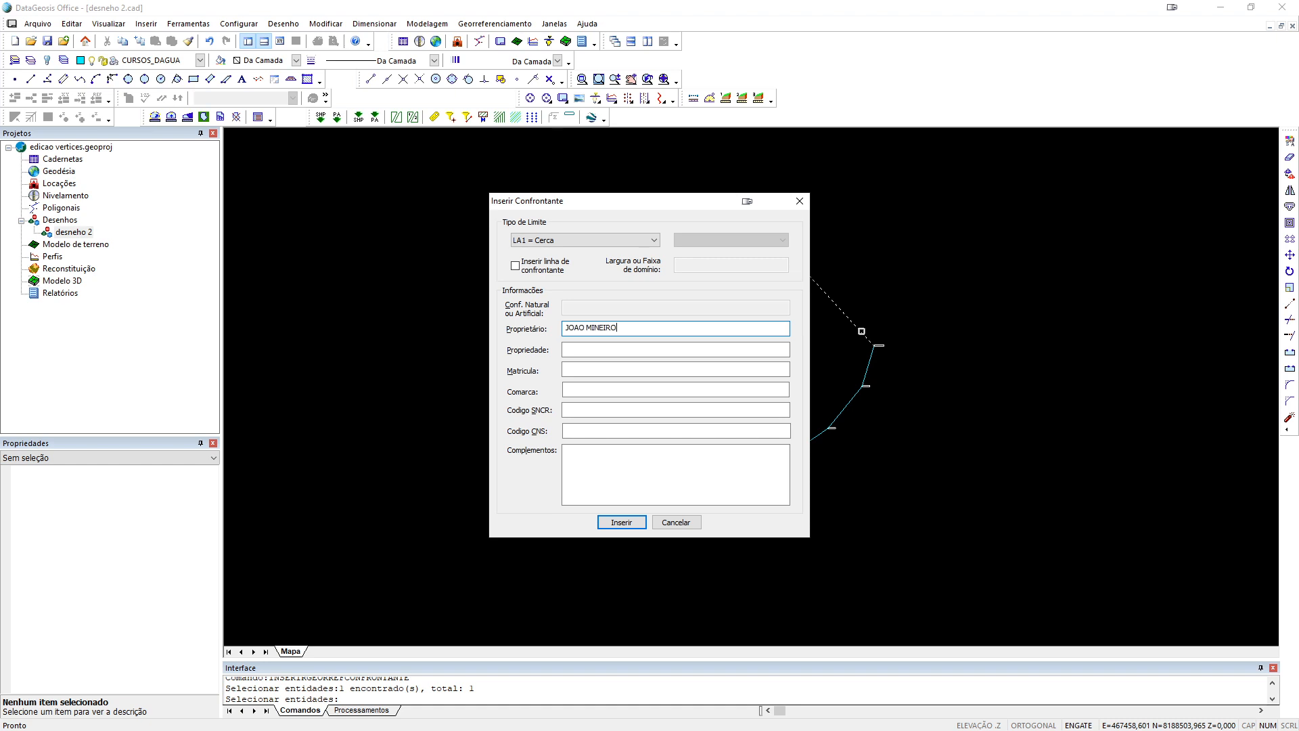
click(601, 352)
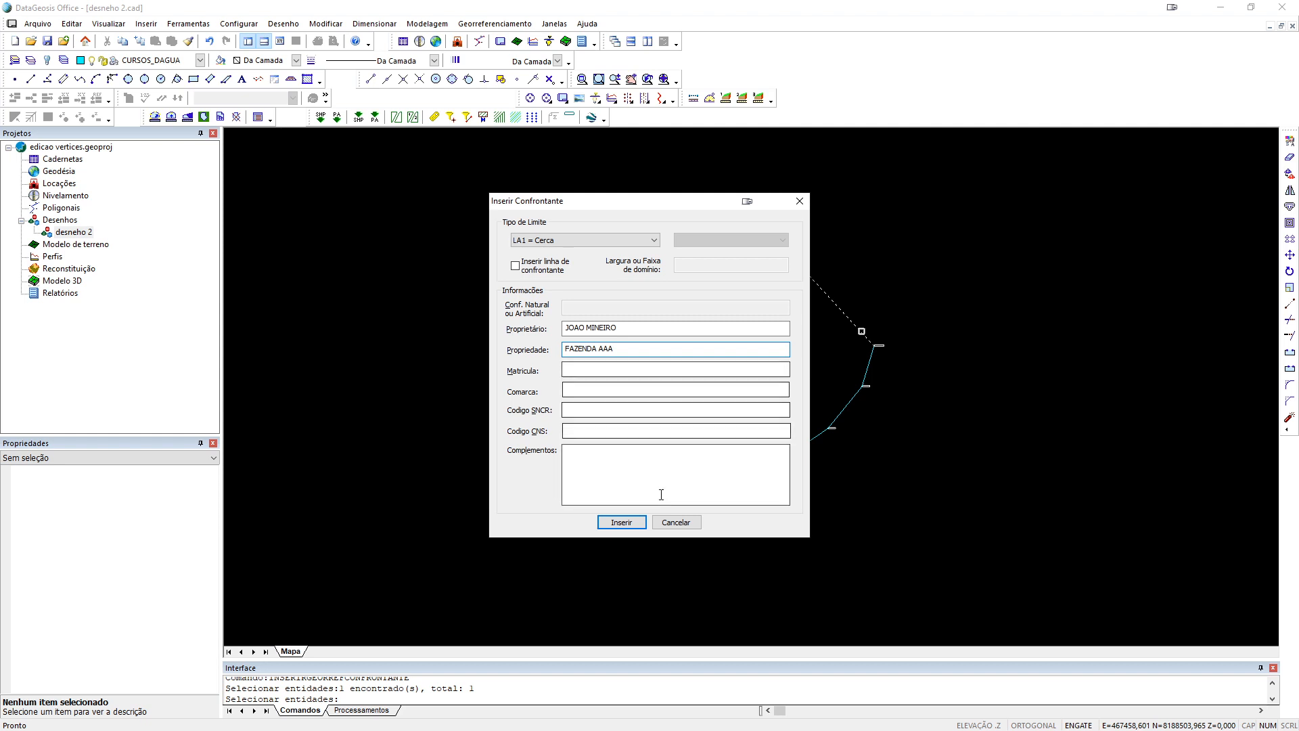
click(577, 429)
click(600, 410)
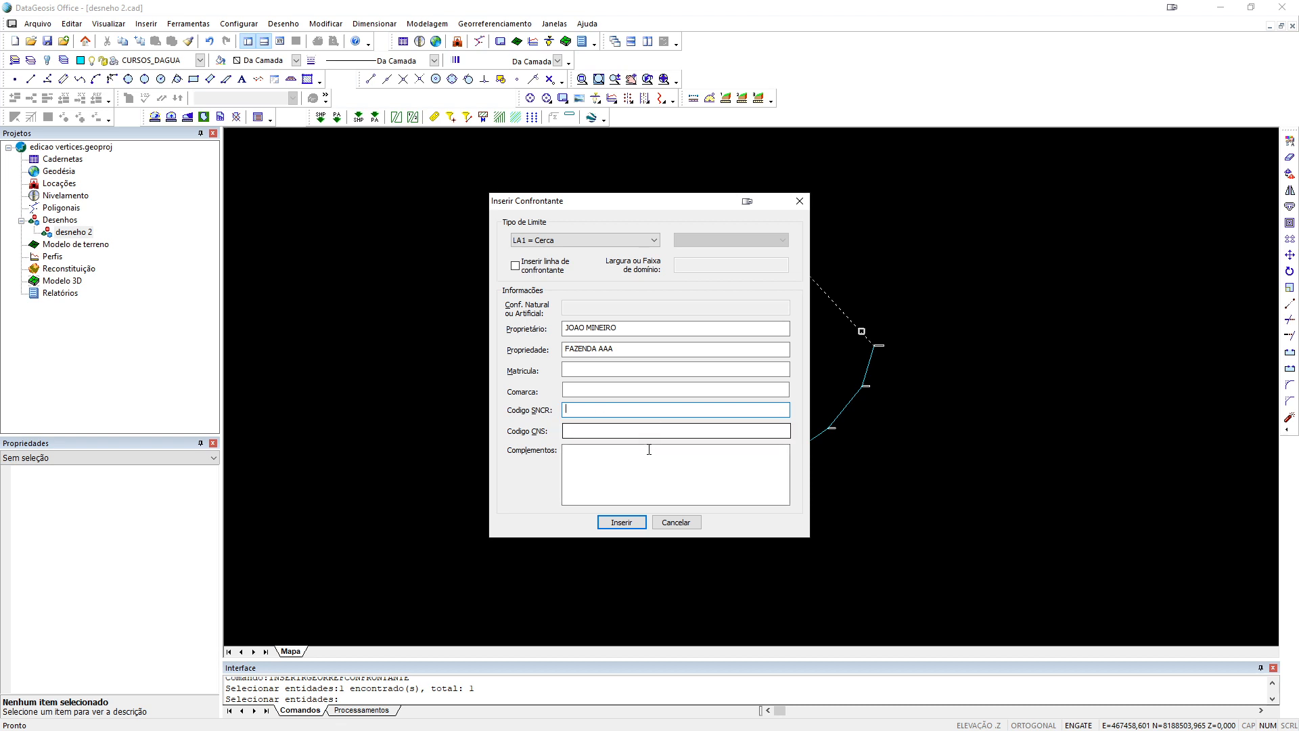
click(620, 522)
- Place the FAZENDA AAA confrontante label just north of the northernmost vertex
scroll(747, 312, up, 6)
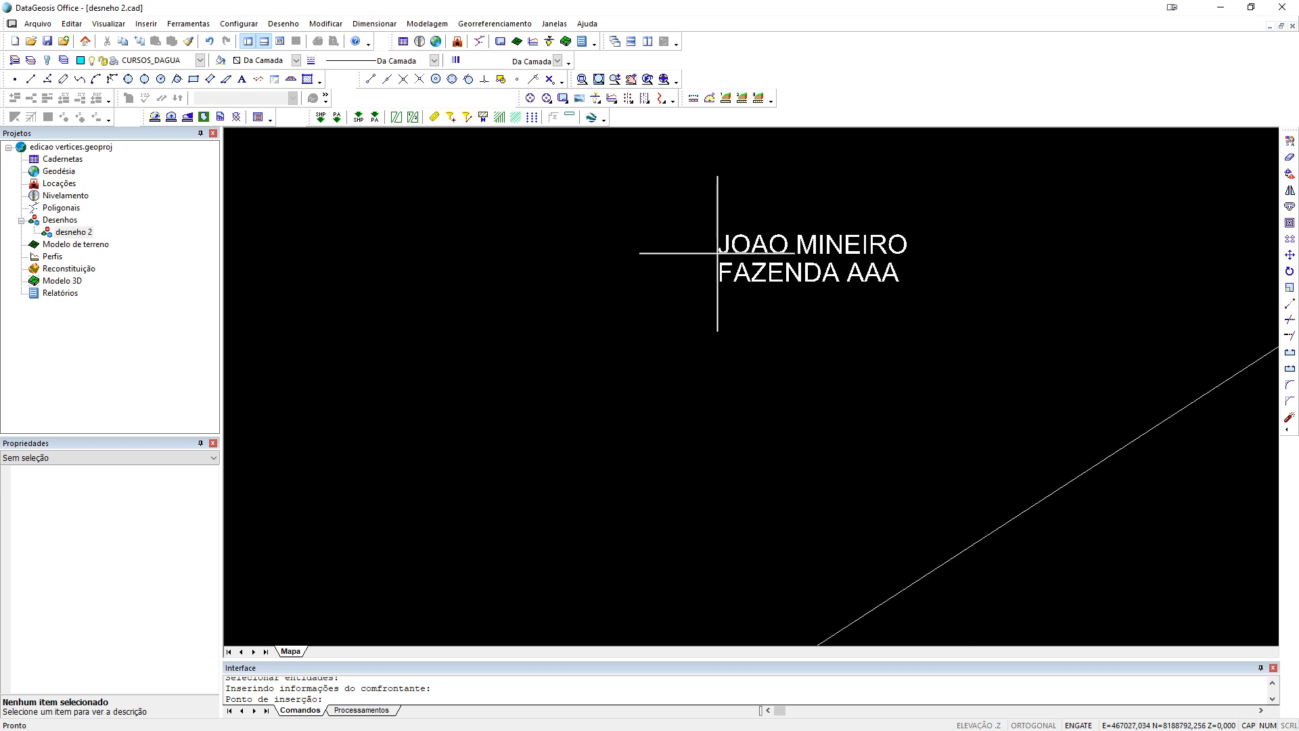
scroll(718, 253, down, 5)
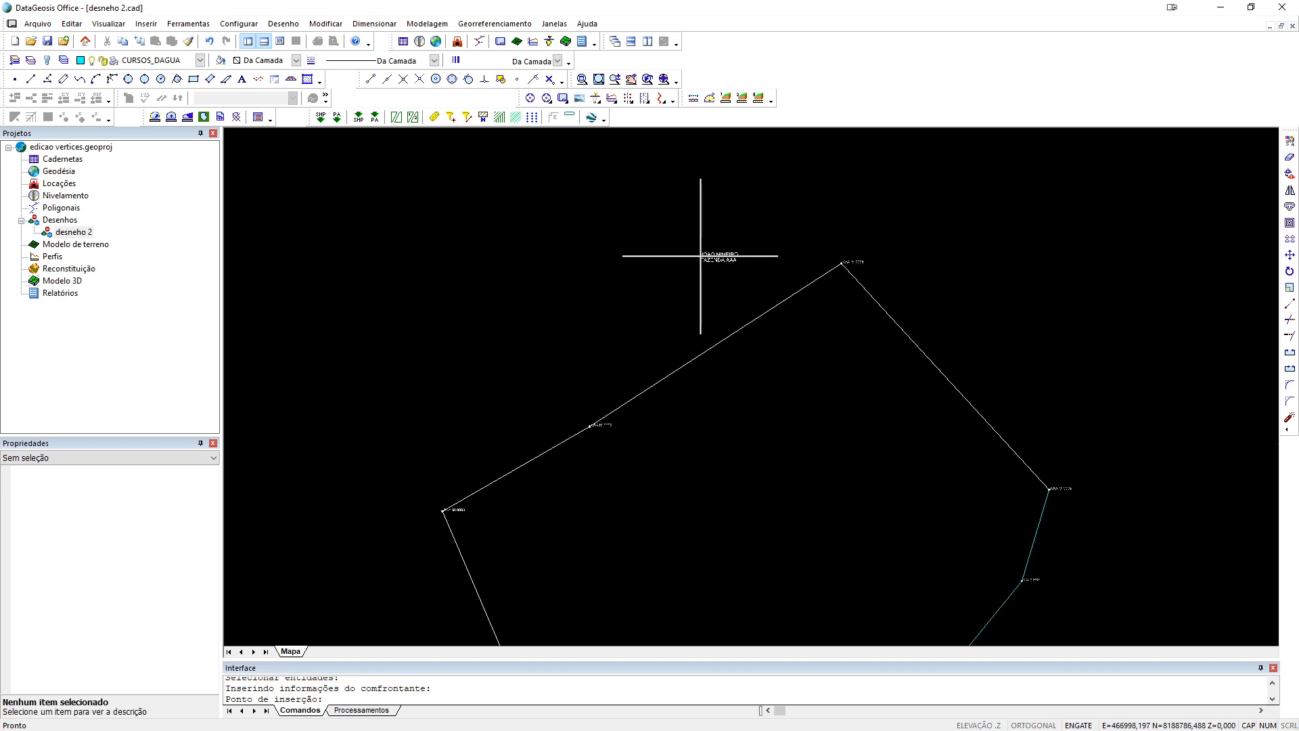
click(666, 255)
- Start a confrontante on the western limite polyline with limit type LA1 = Cerca and the confrontante line included
scroll(678, 271, up, 4)
scroll(678, 269, down, 5)
middle_drag(539, 395, 577, 302)
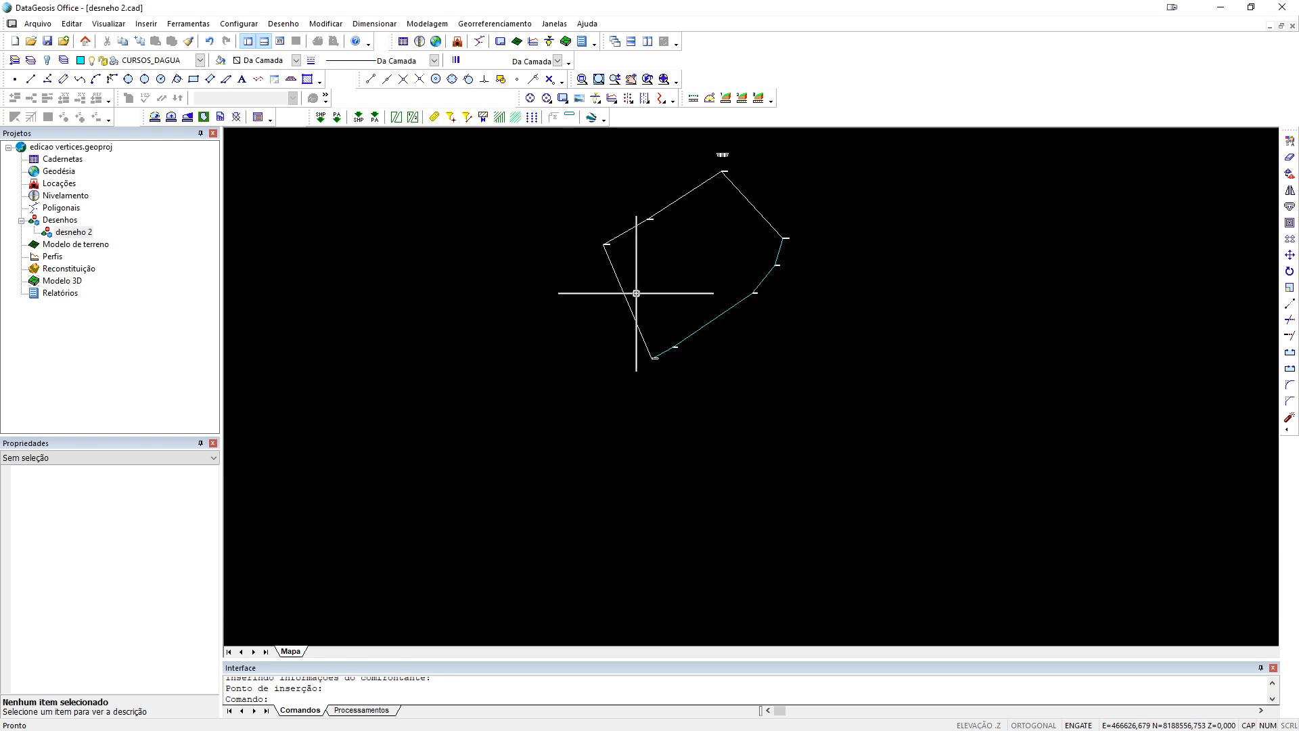
click(495, 23)
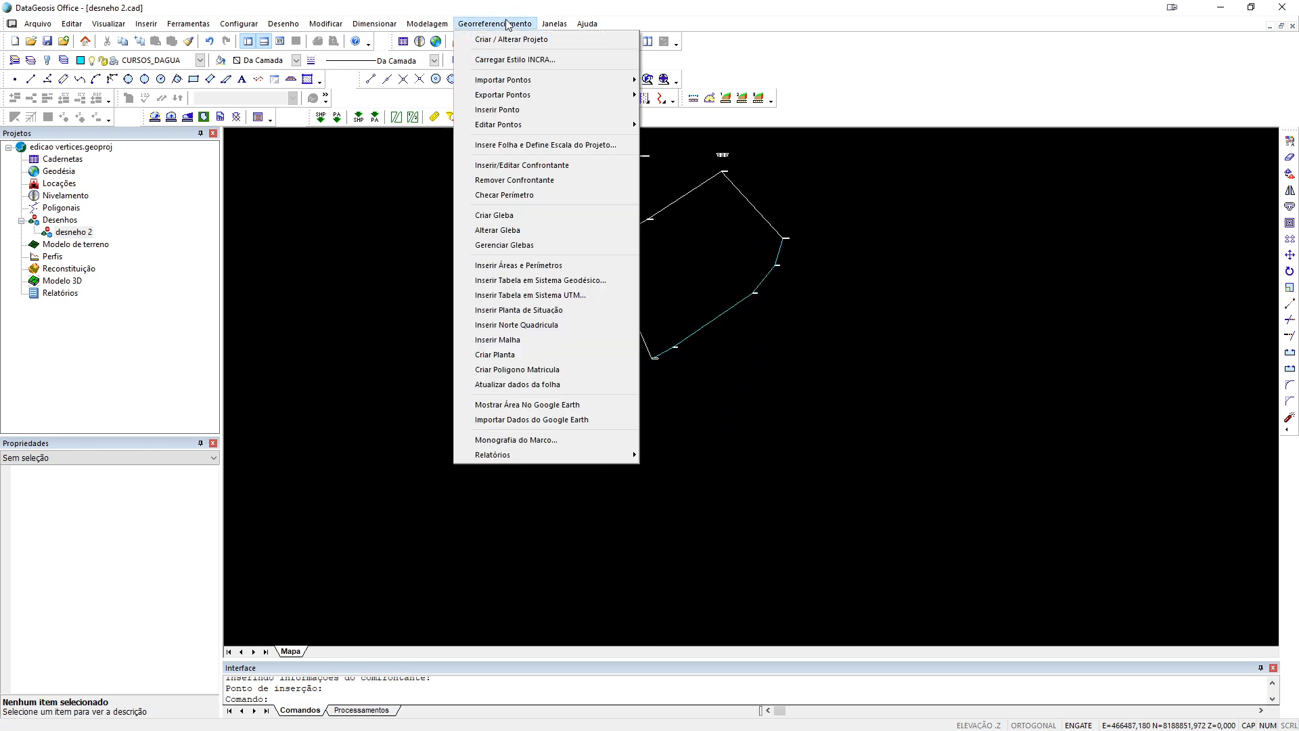
click(535, 166)
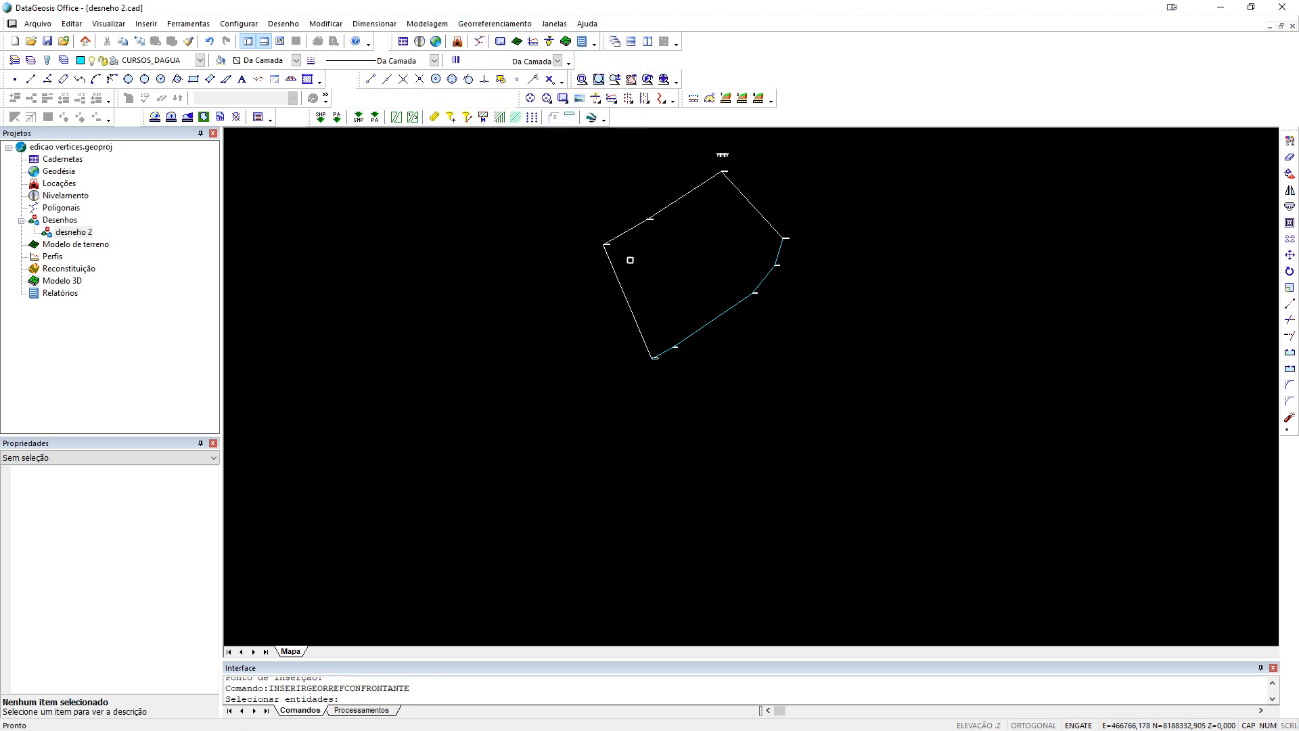
click(622, 285)
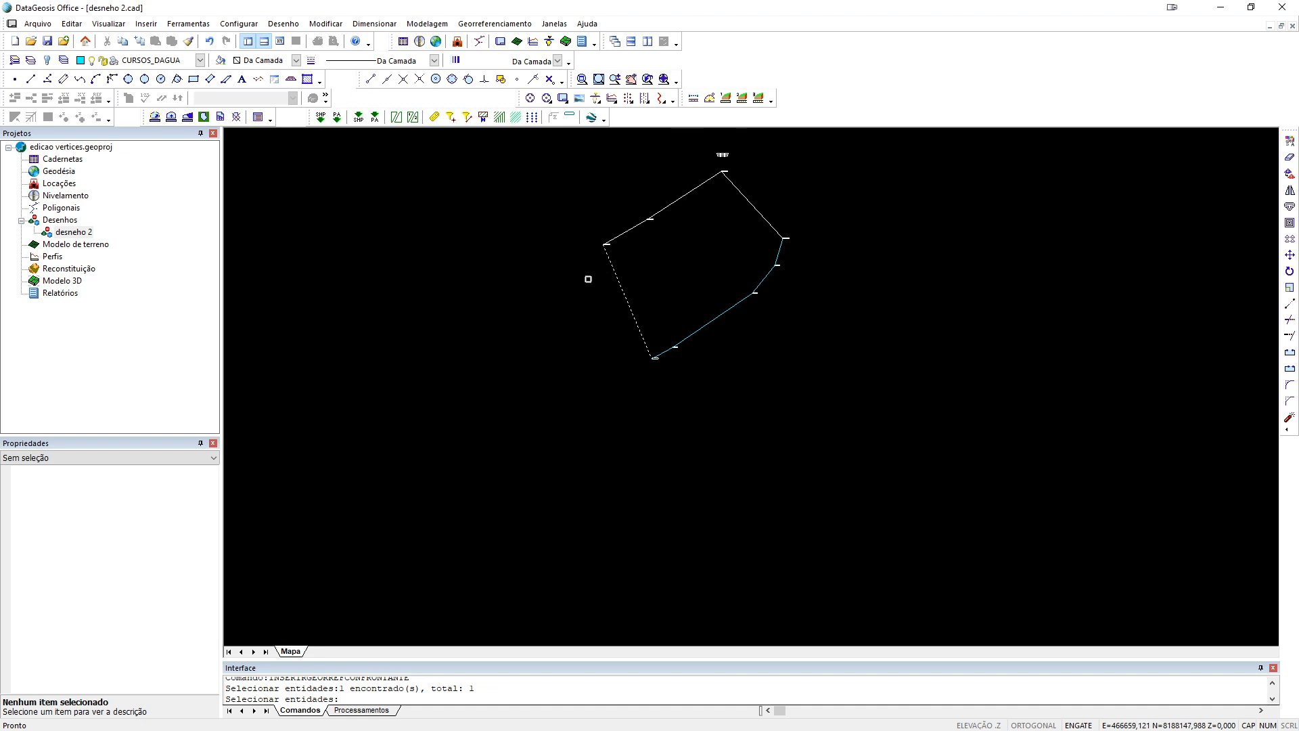
key(Return)
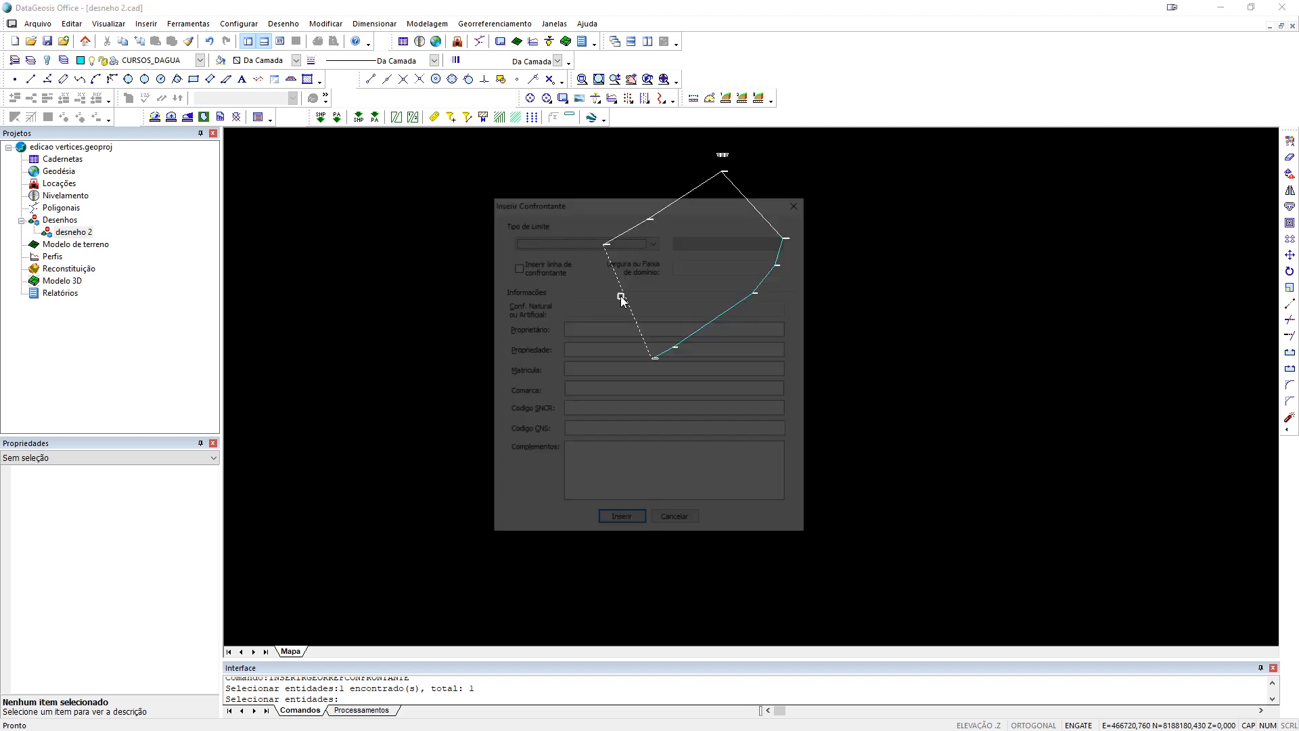
click(630, 242)
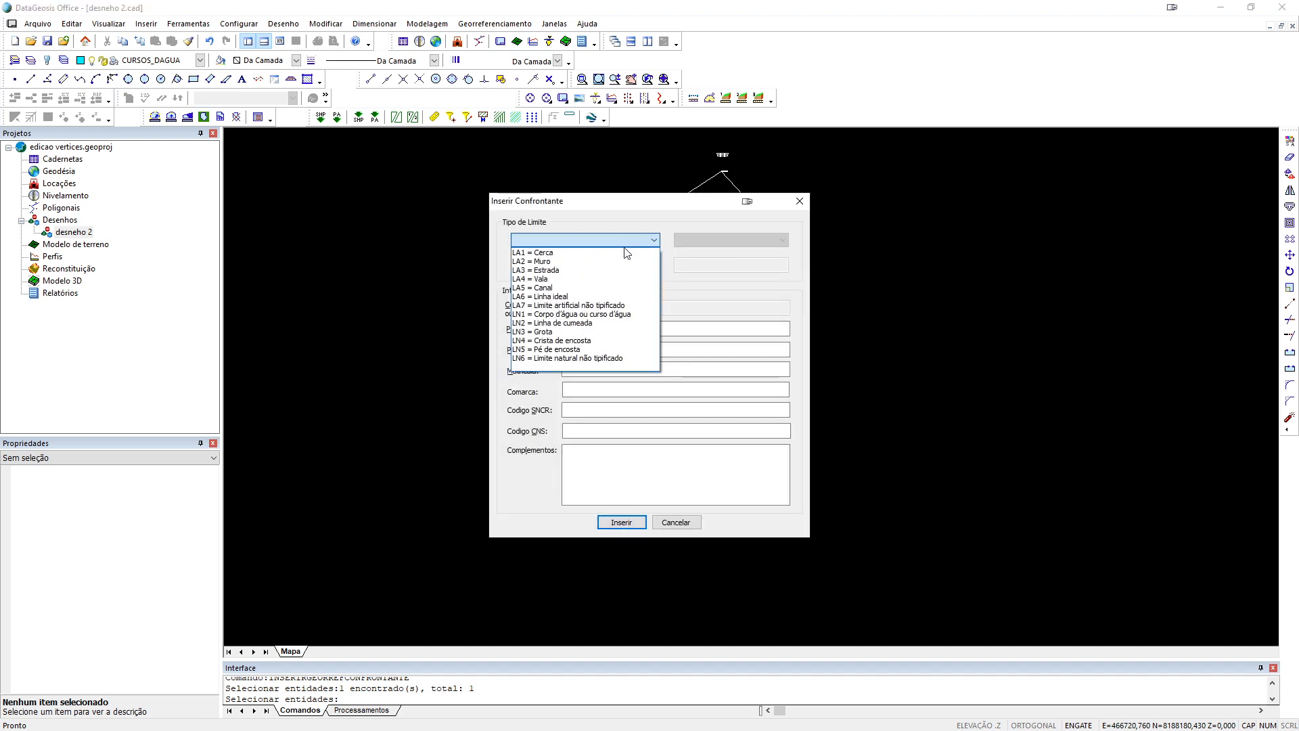
click(631, 253)
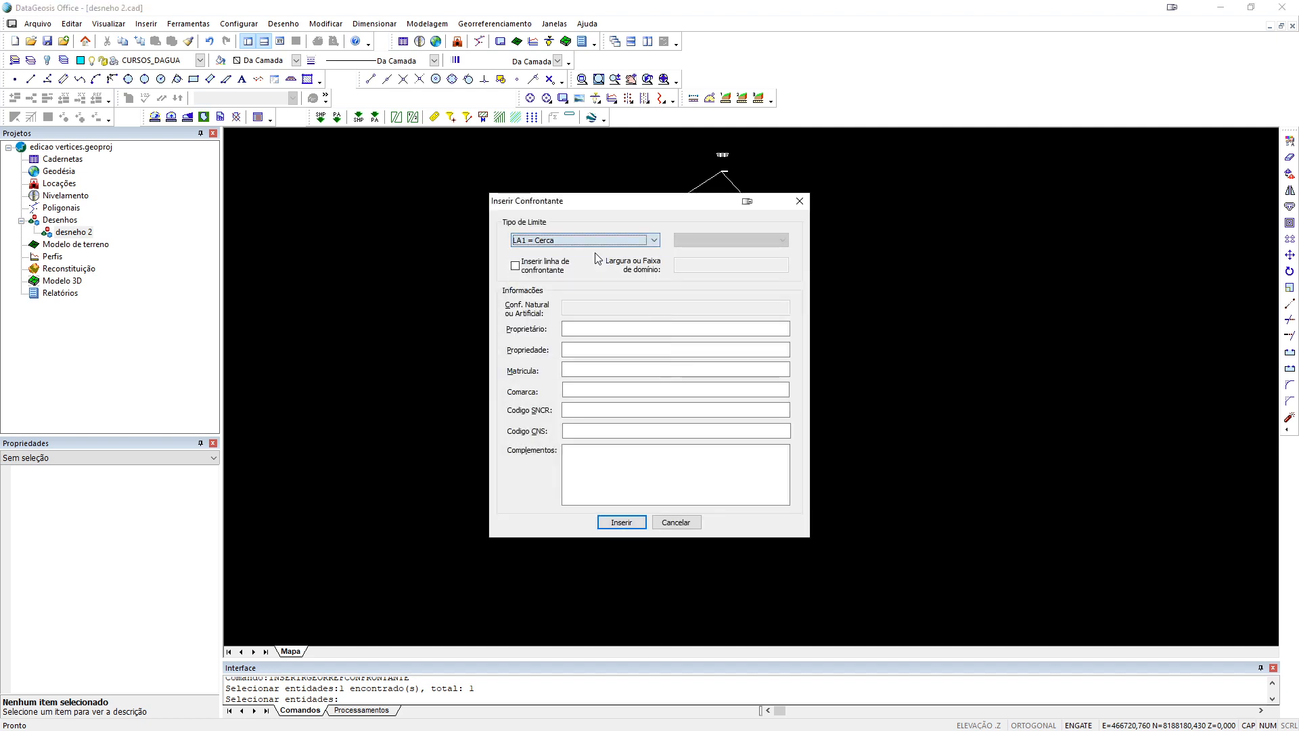
click(516, 266)
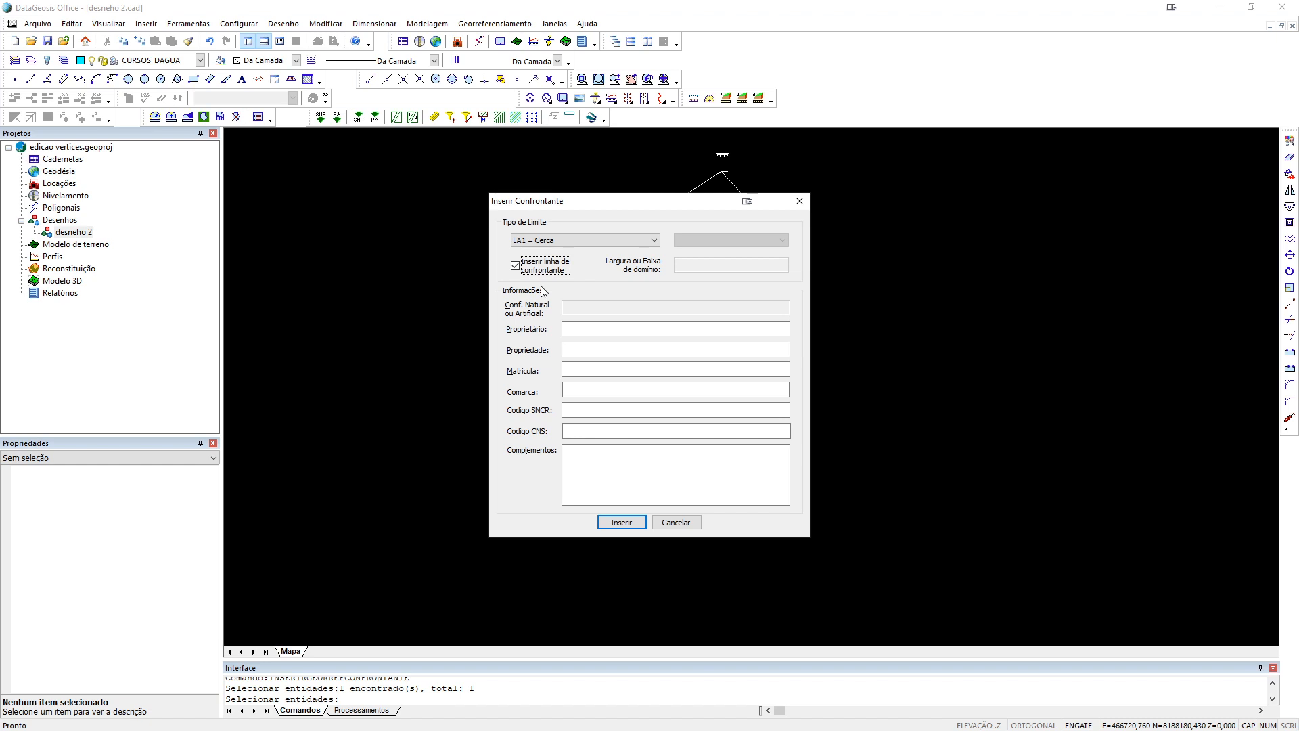
- Enter the western neighbour's owner name, FAZENDA B as the property and 23123 as the Matricula
click(598, 330)
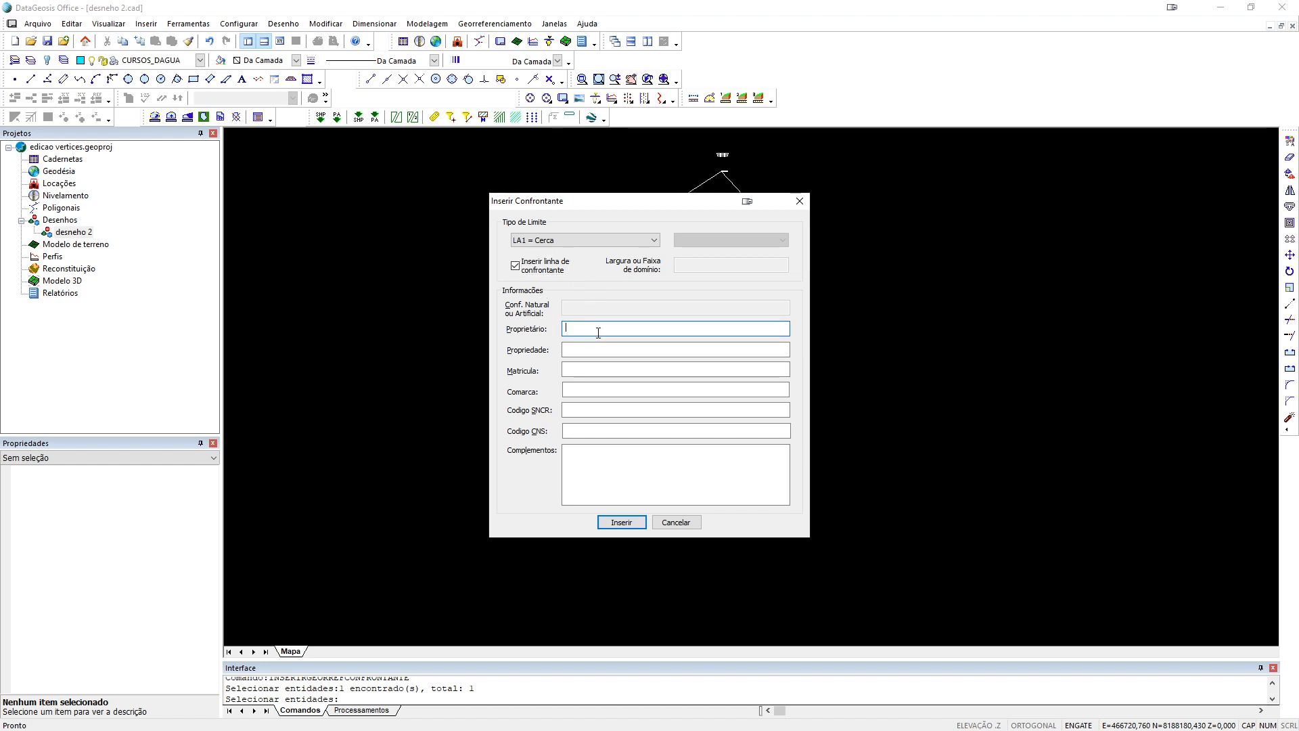
text(marcian)
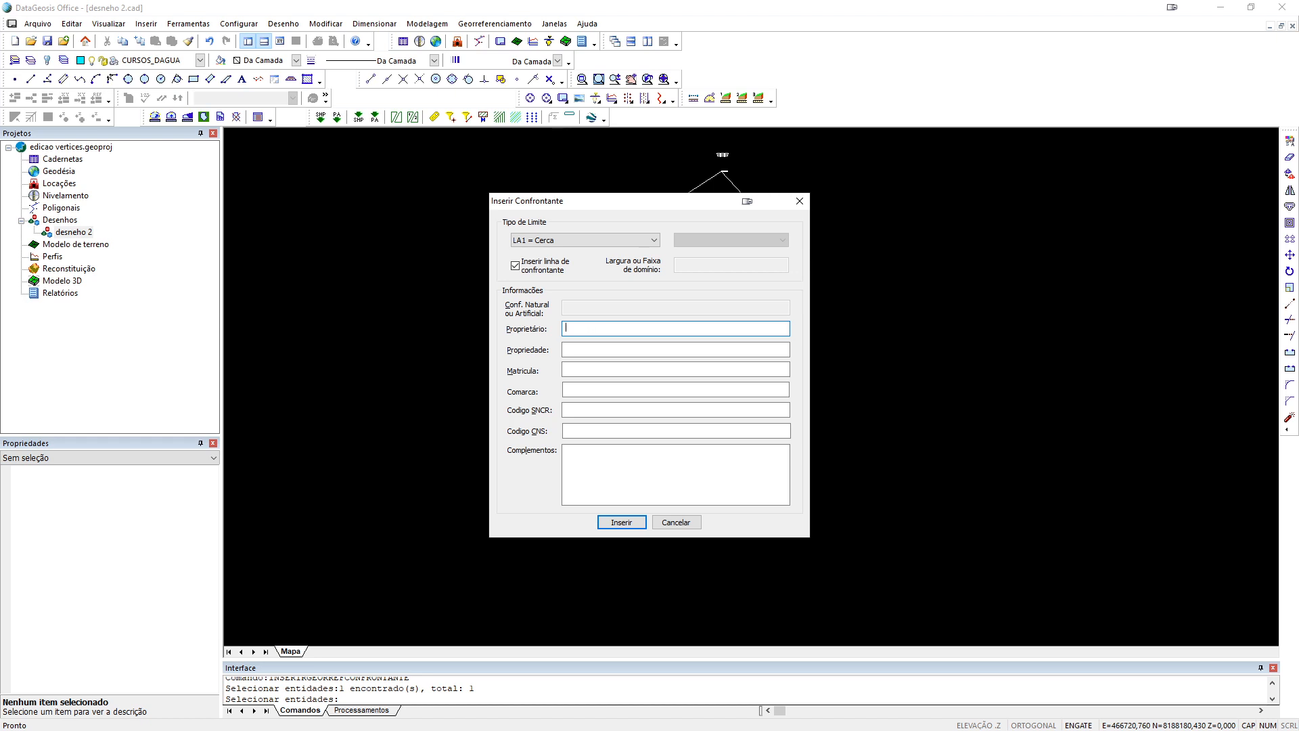
click(618, 348)
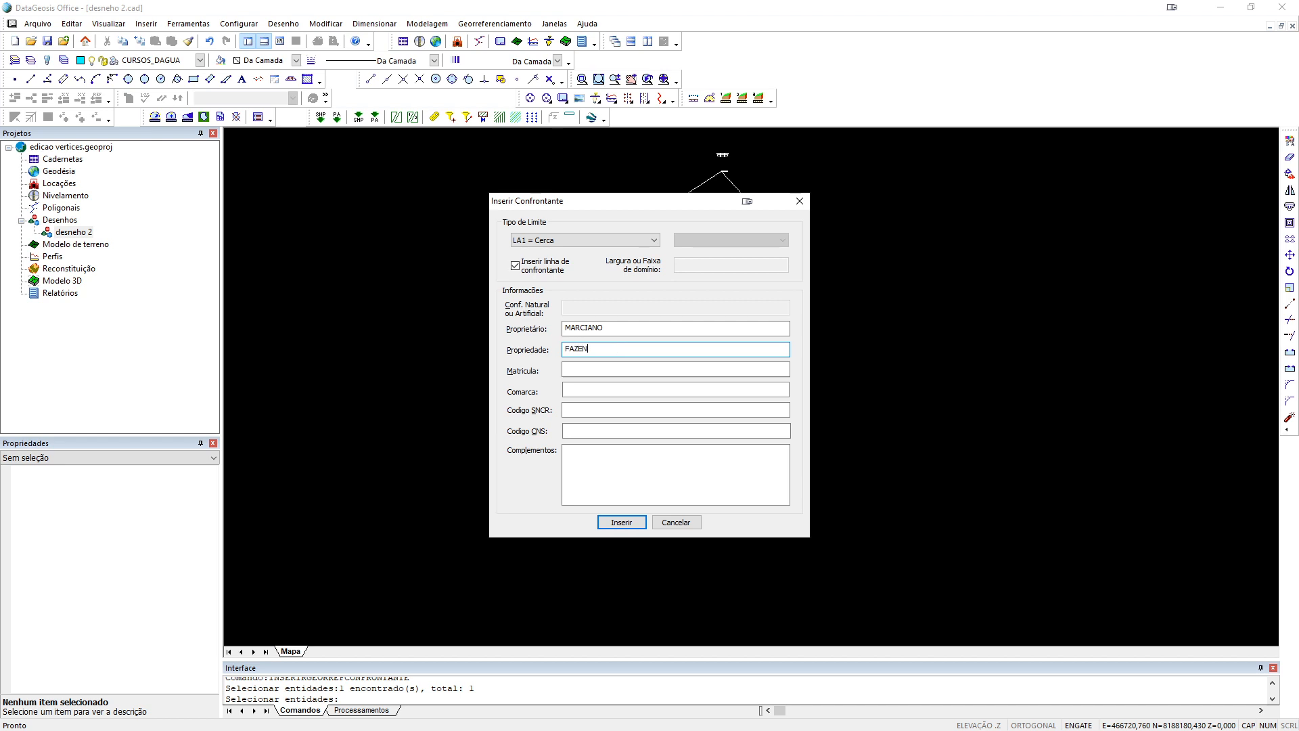
click(597, 371)
text(23123)
- Set the Comarca to WDAS, the SNCR code to 123123 and the CNS code to 53146, and insert the confrontante
click(596, 390)
text(WDAS)
click(597, 409)
text(DASD)
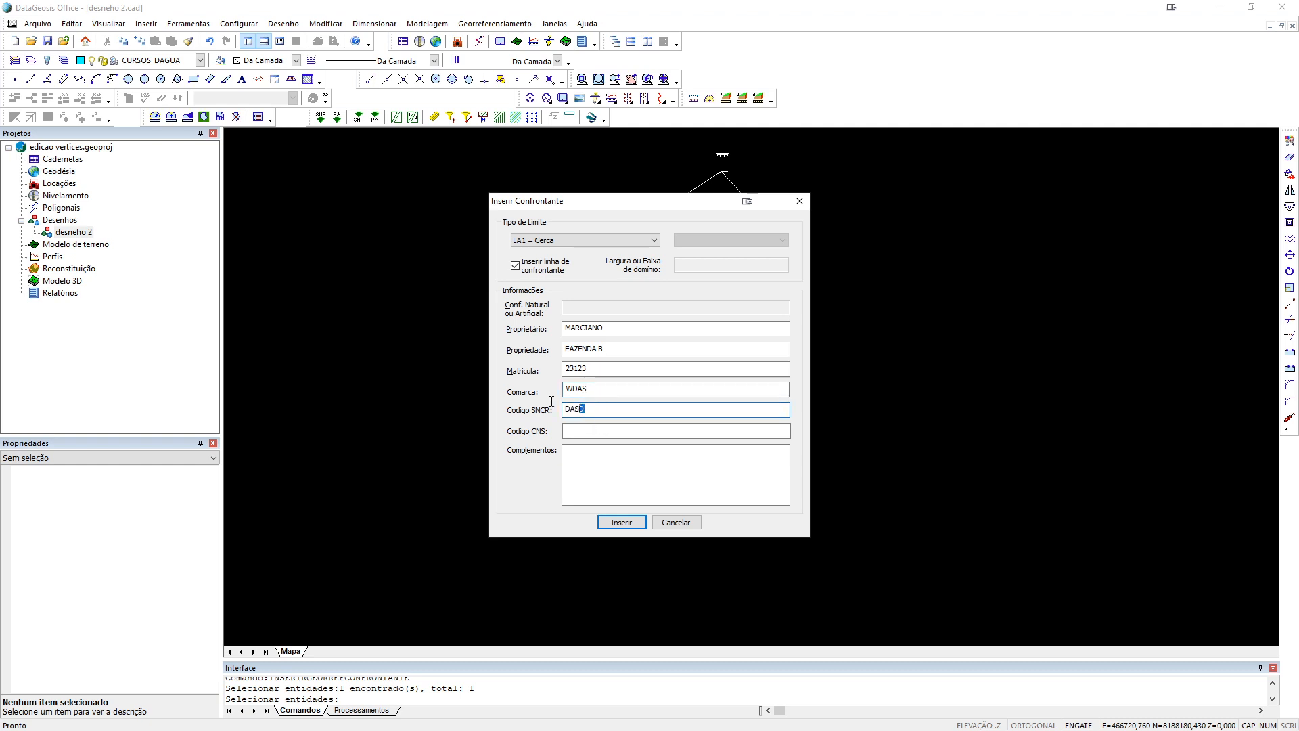
click(588, 431)
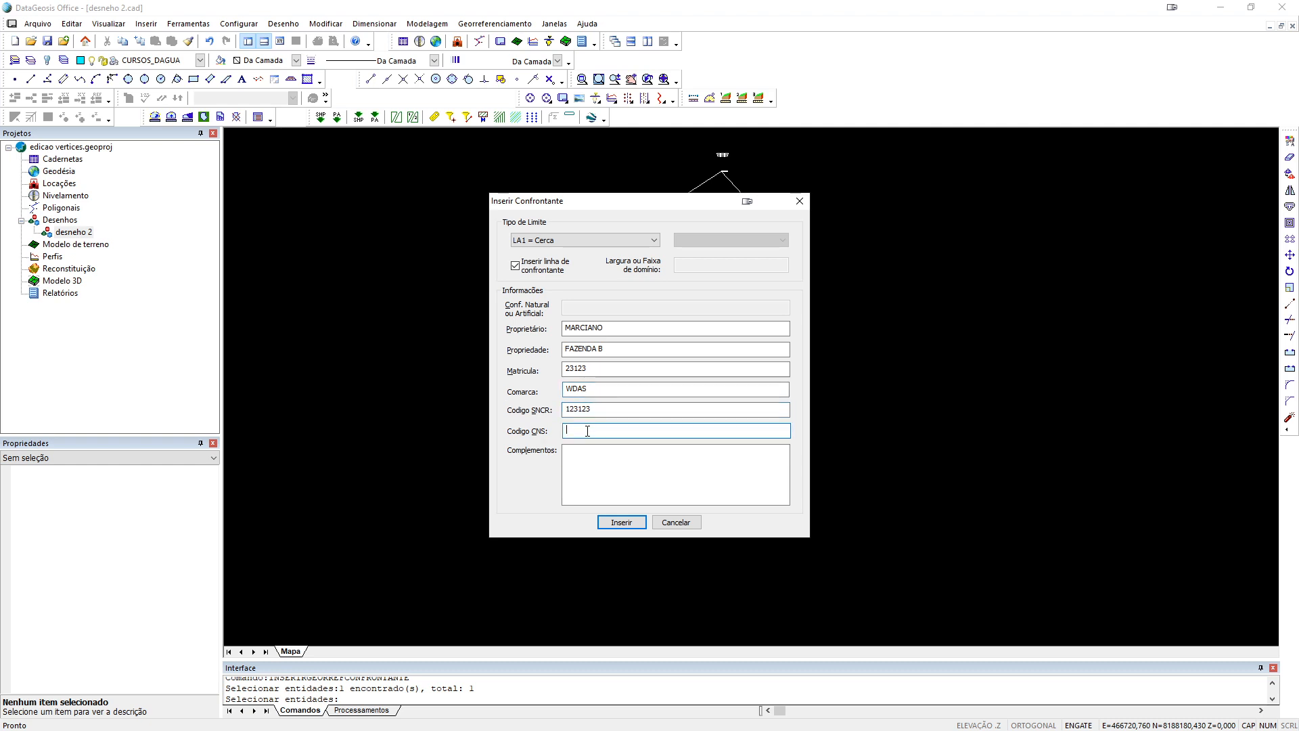
click(622, 521)
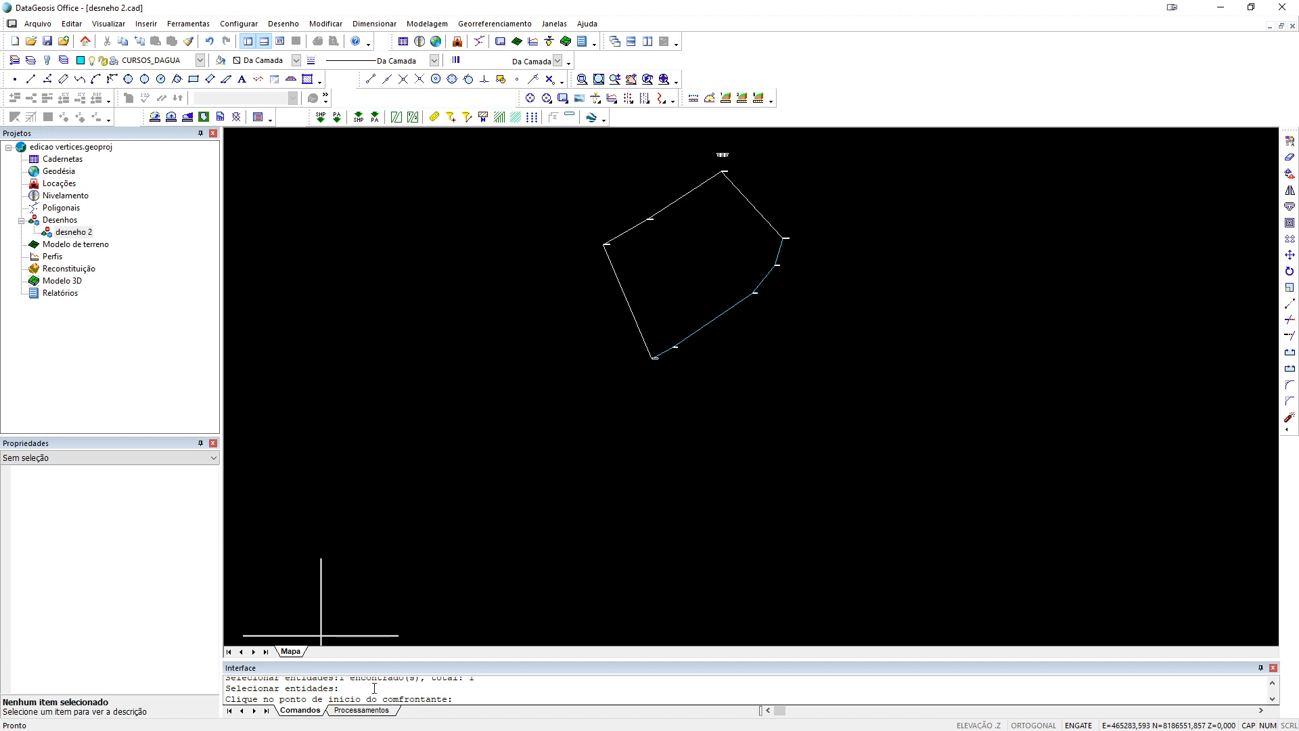
- Draw the confrontante line about 77 m southwest from the westernmost vertex and place the FAZENDA B label just west of the western boundary
click(603, 244)
scroll(576, 244, up, 4)
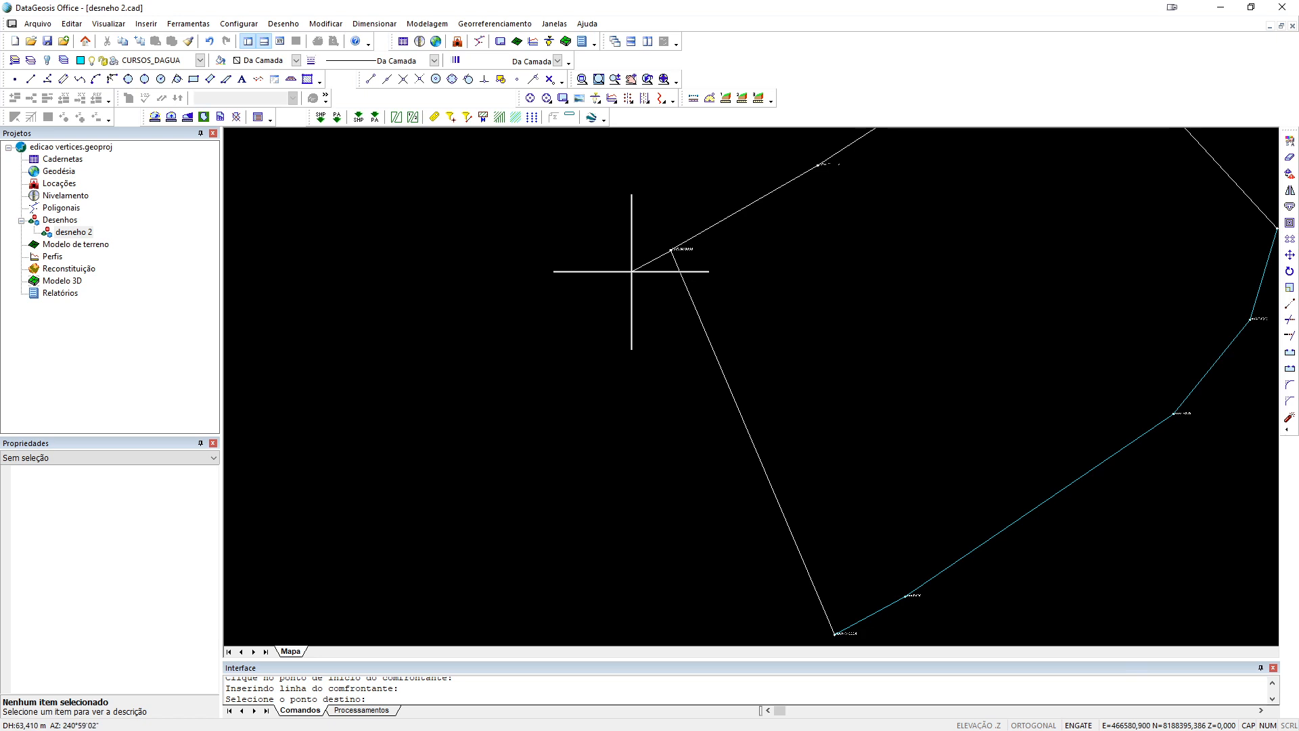
click(621, 275)
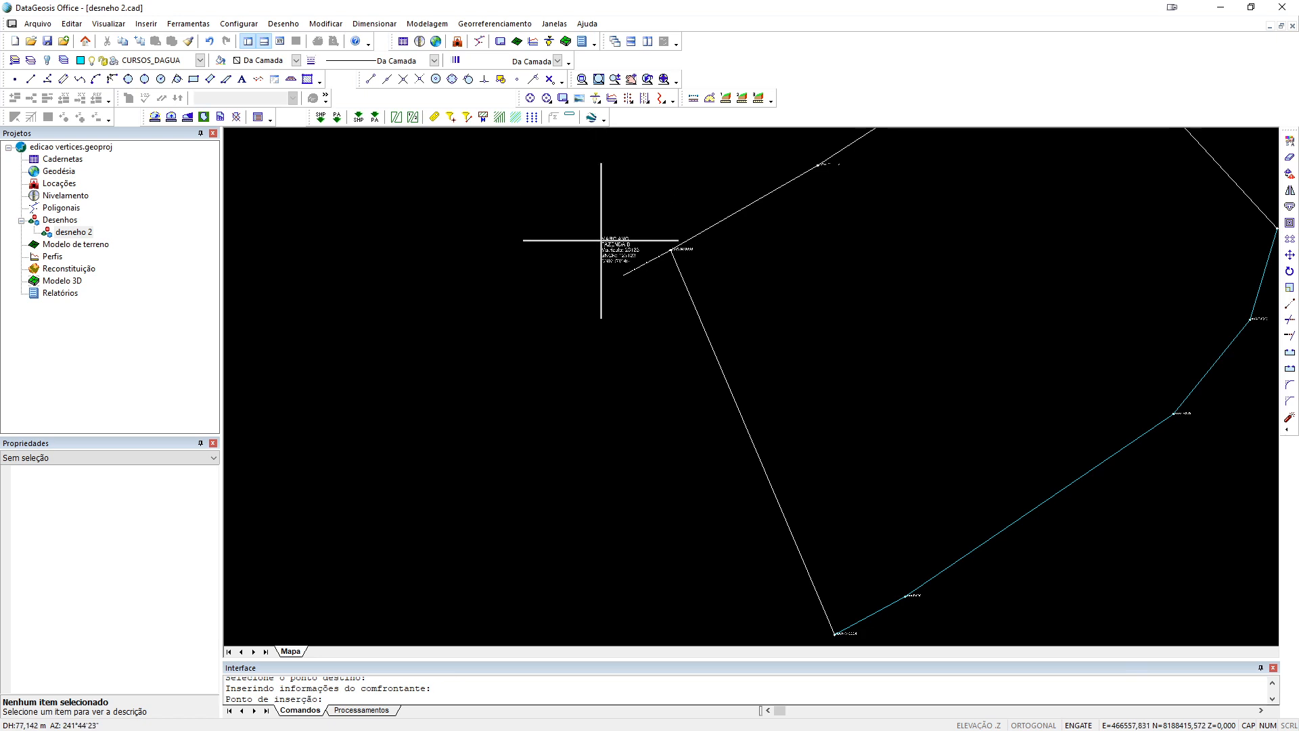
click(683, 427)
- Examine the FAZENDA B label, the confrontante line at the westernmost vertex and the FAZENDA AAA label
scroll(680, 429, up, 6)
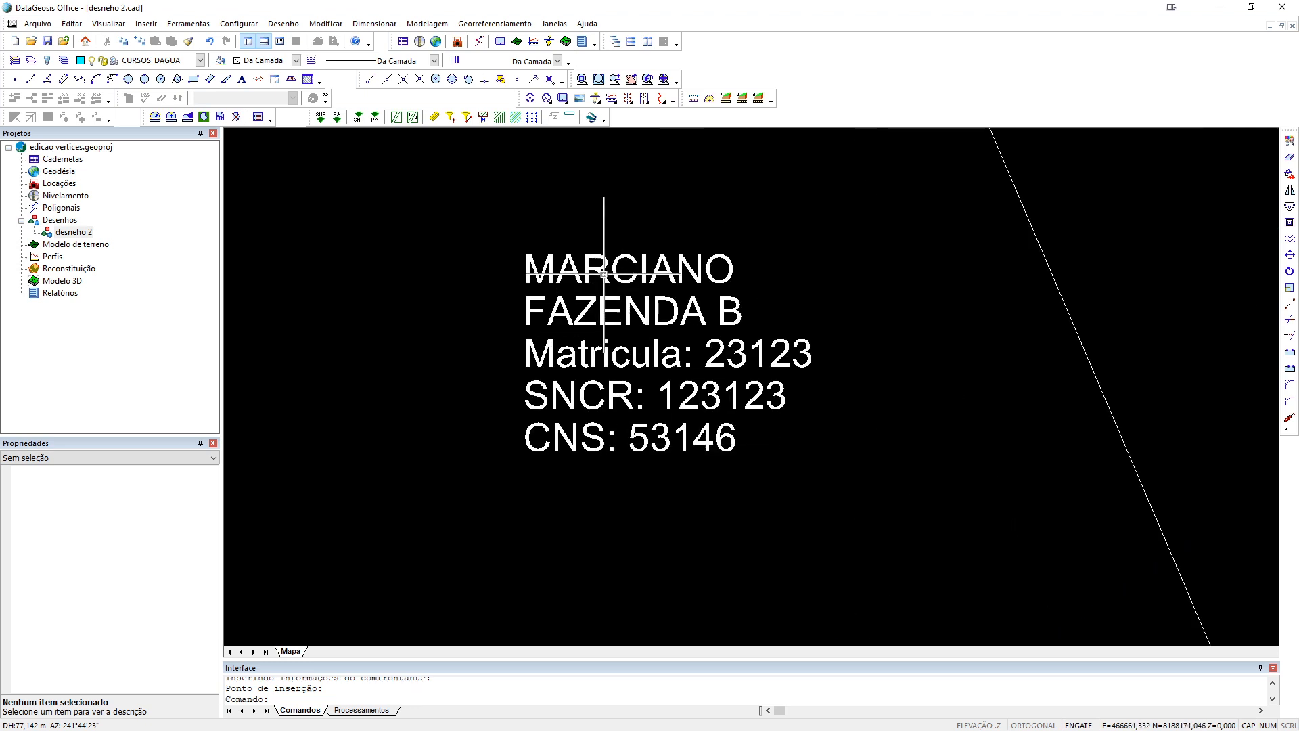
scroll(661, 291, down, 6)
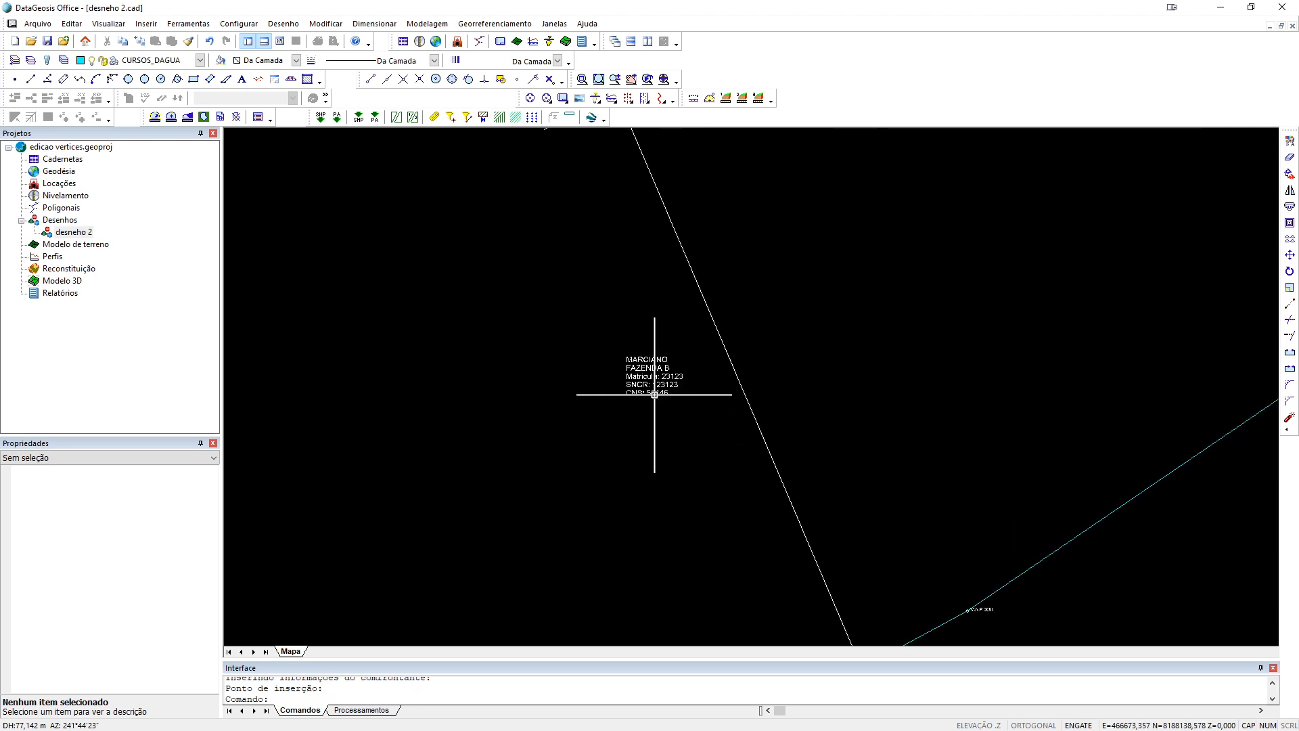
middle_drag(637, 207, 693, 435)
scroll(627, 310, up, 5)
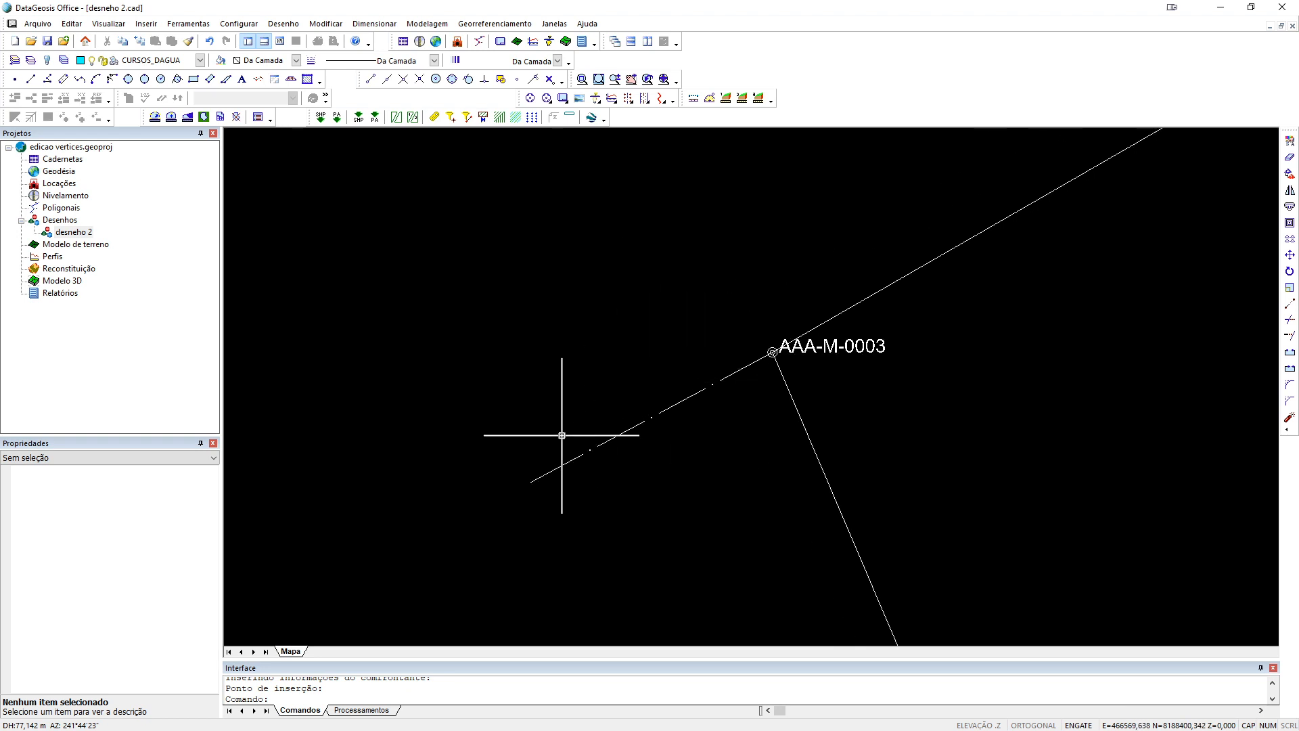
scroll(649, 394, down, 3)
scroll(664, 354, down, 3)
scroll(684, 368, up, 6)
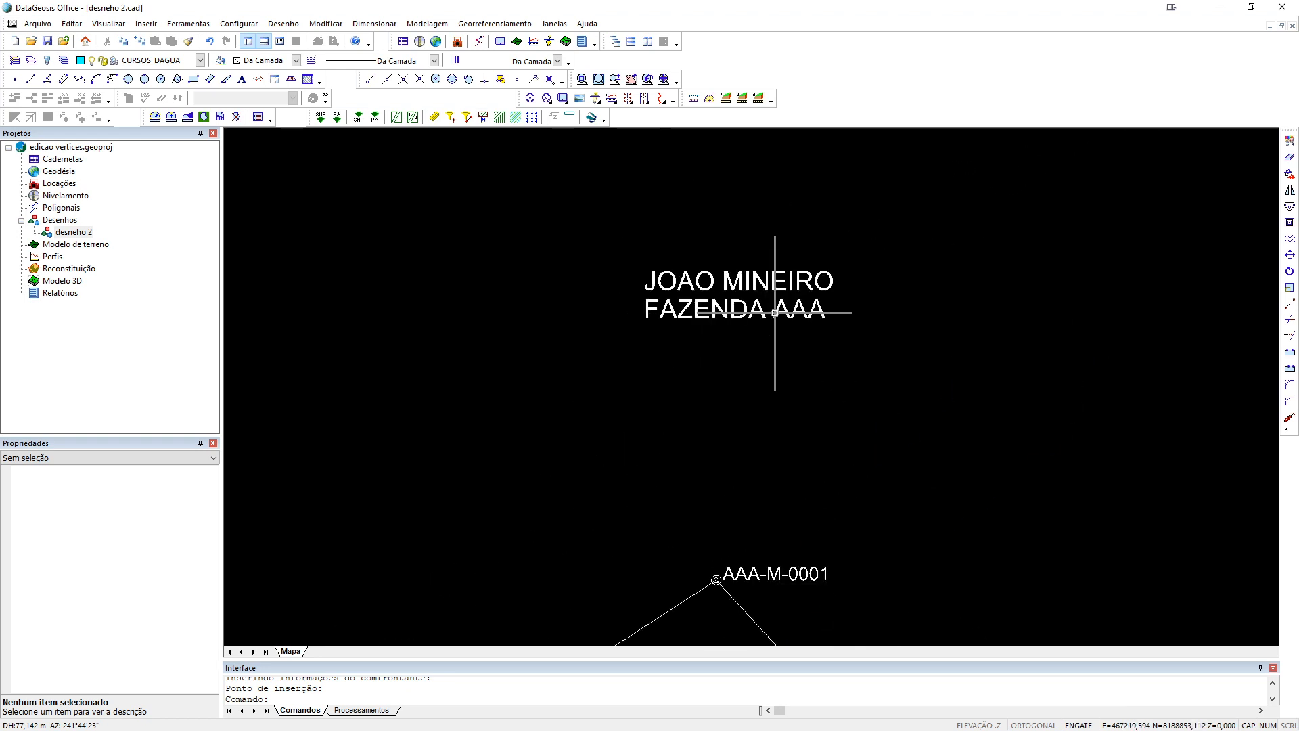
- Start a confrontante on the cyan watercourse boundary and set its limit type to LN1 = Corpo d'água ou curso d'água
scroll(775, 312, down, 4)
scroll(792, 449, down, 2)
middle_drag(792, 449, 769, 362)
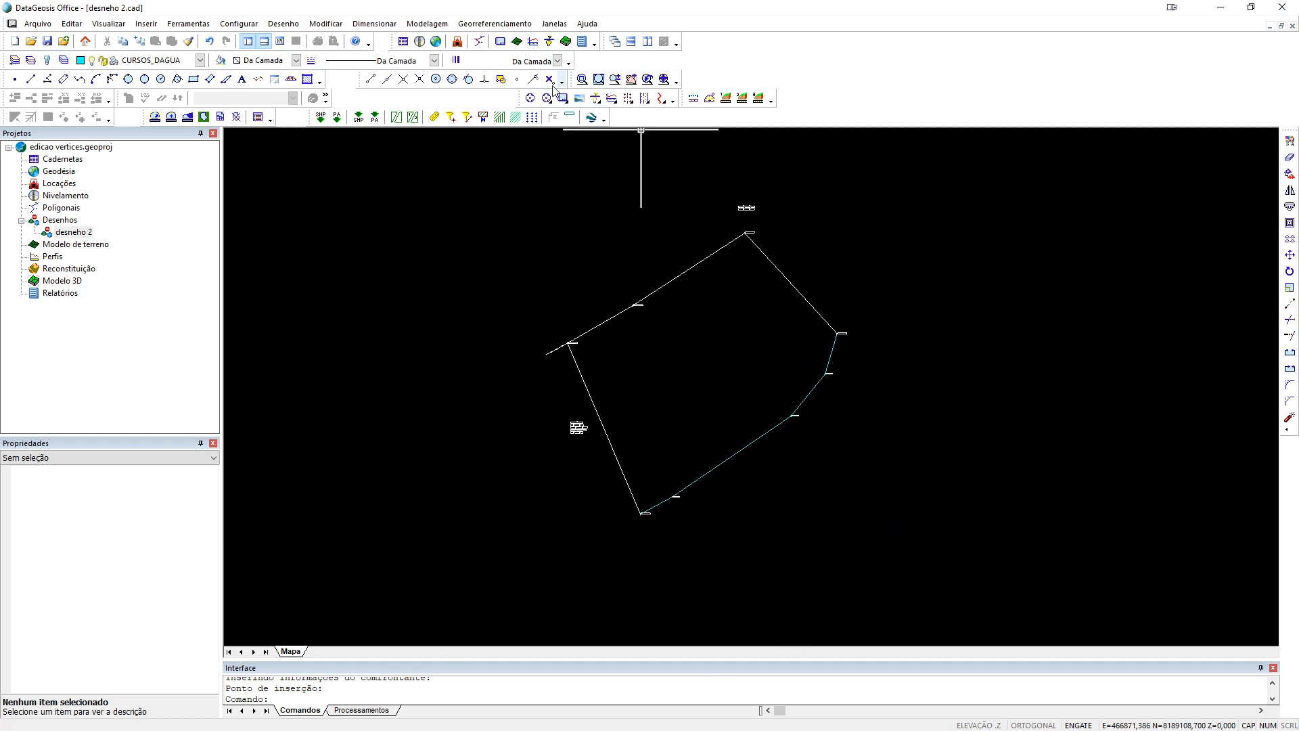
click(495, 24)
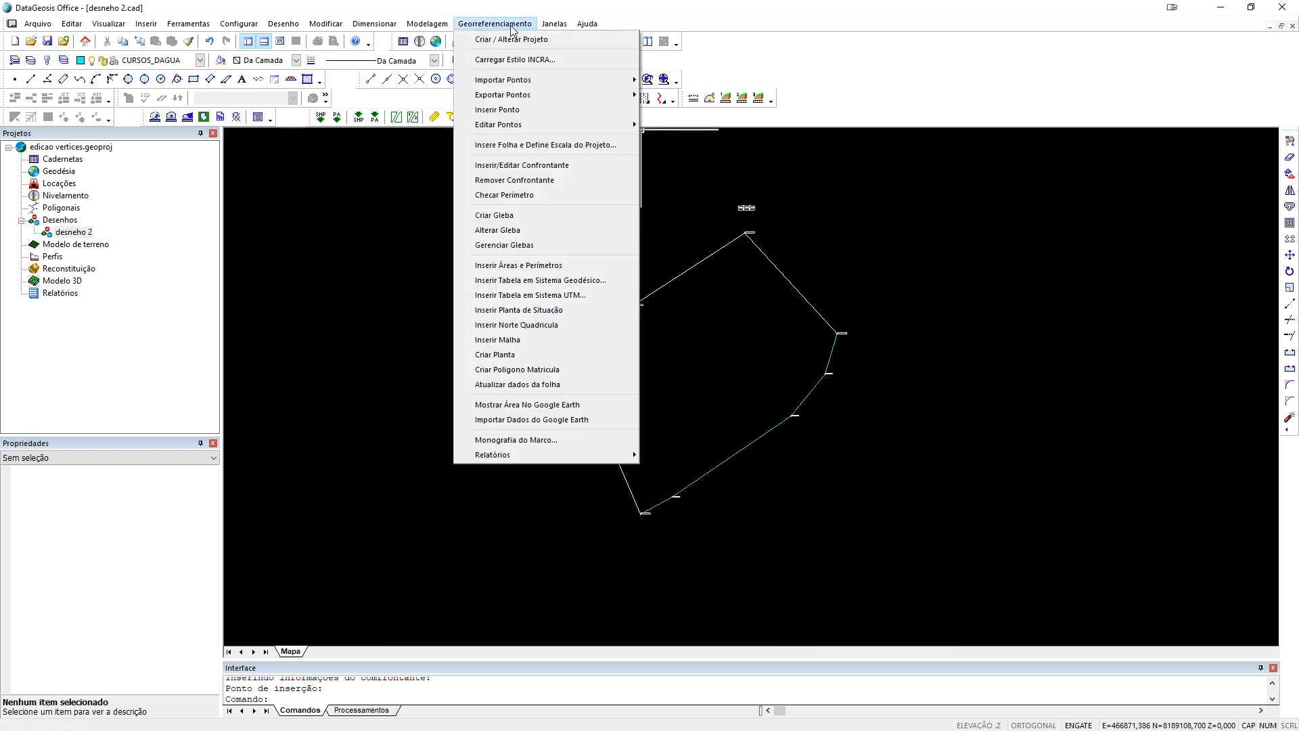
click(538, 166)
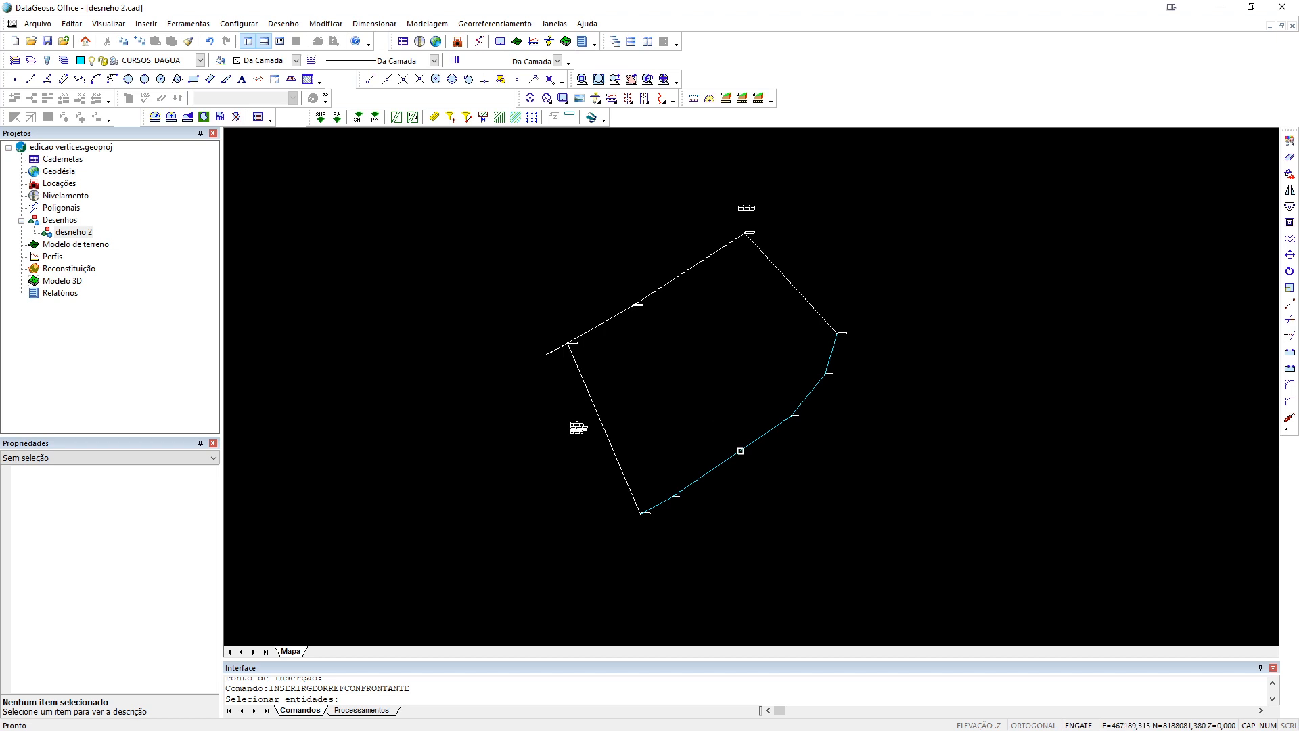
click(740, 451)
key(Return)
click(609, 241)
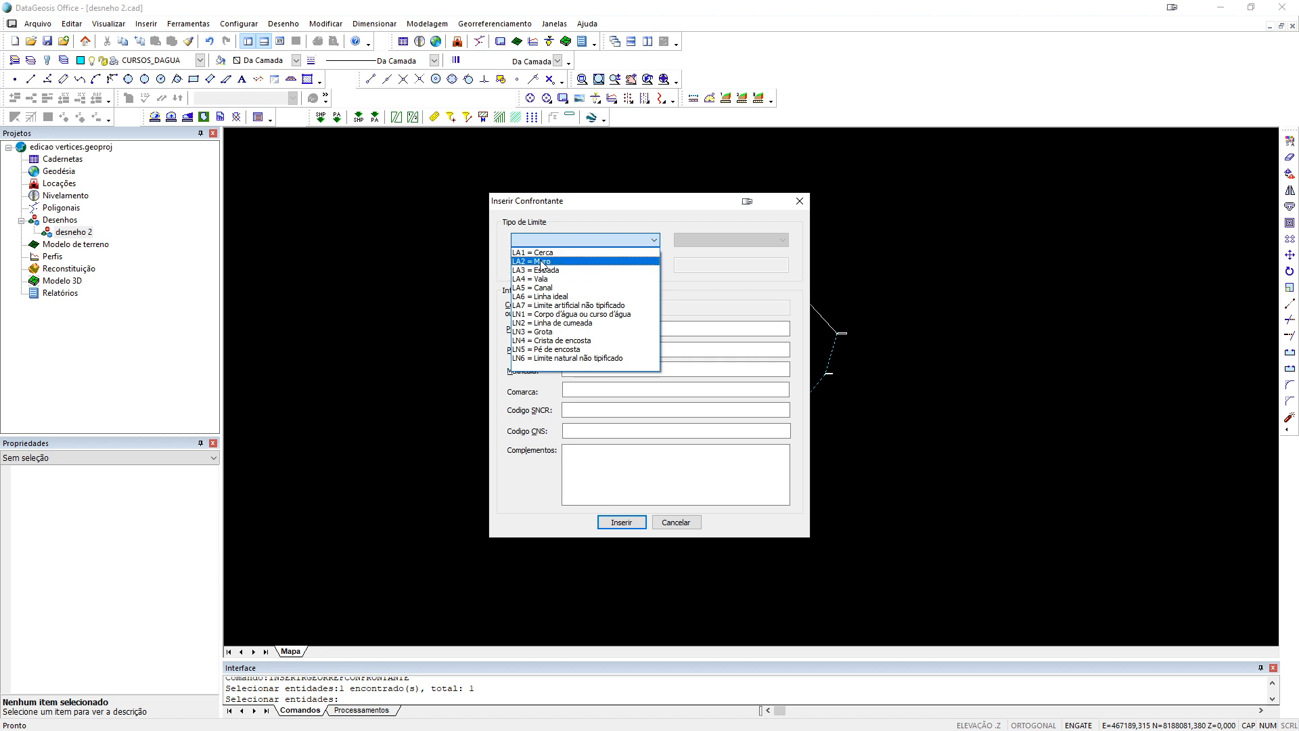
click(595, 316)
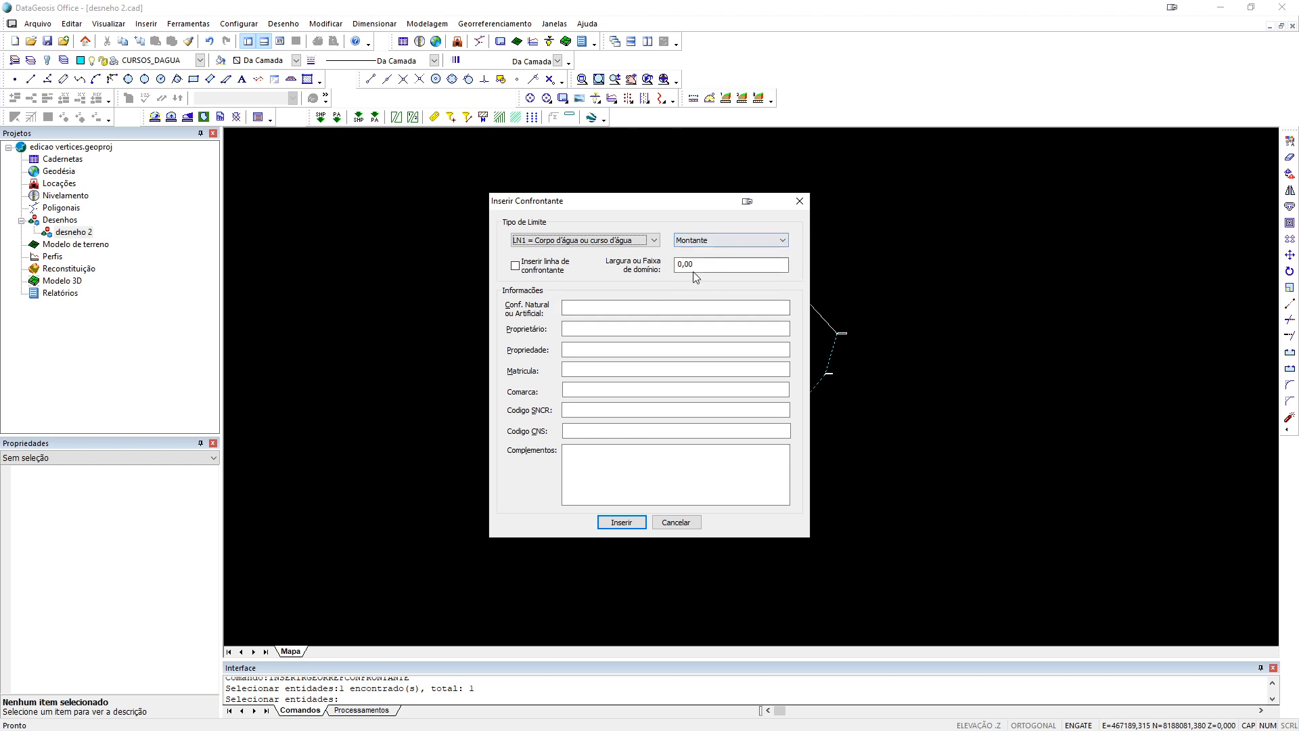
- Enter RIO VIOLA as the natural confrontante, the owner's name and FAZENDA BOI SOBERANO as the property, and insert the confrontante
click(610, 313)
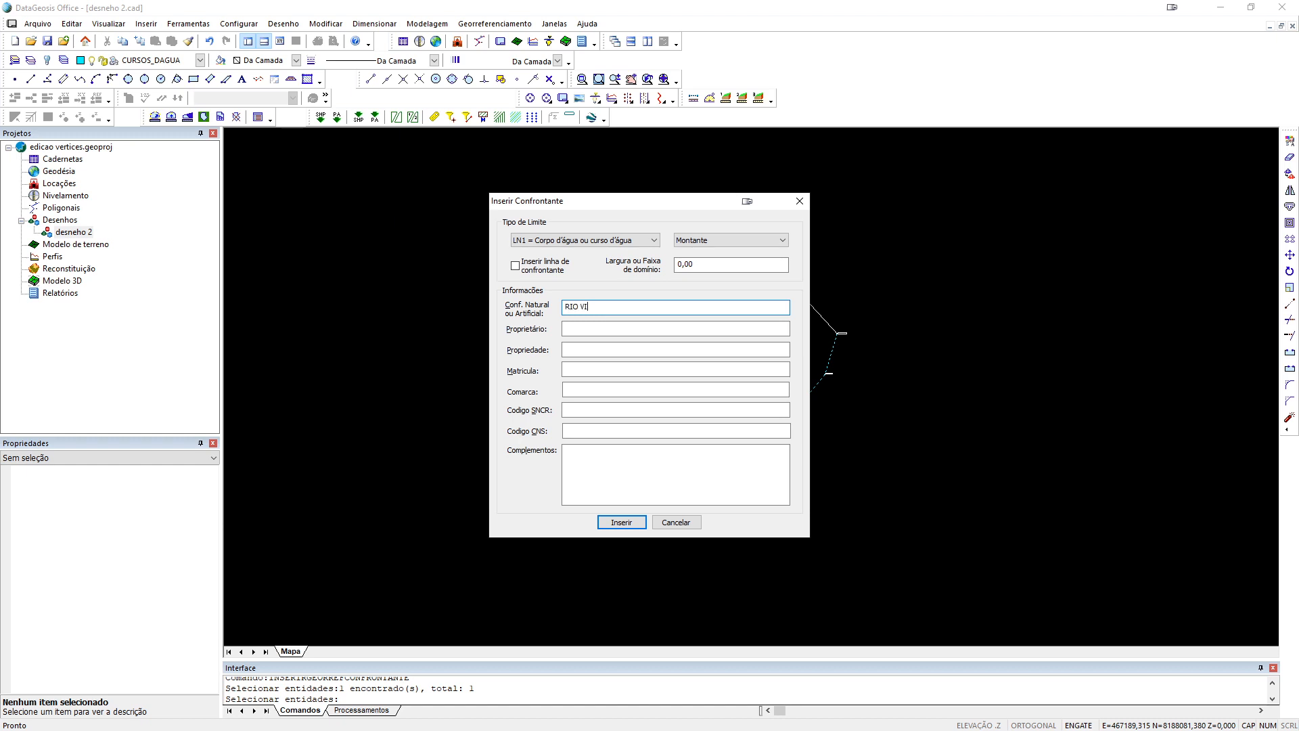
click(616, 330)
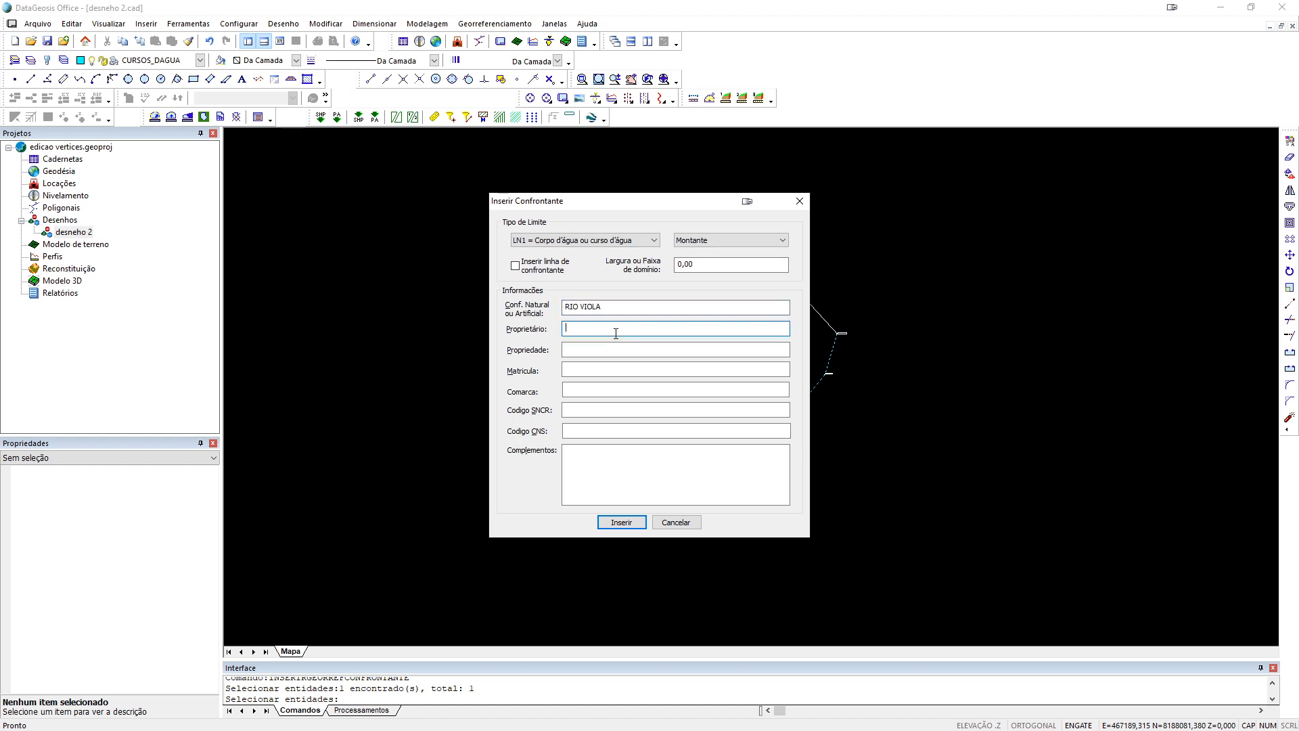
text(TIAO CARREIRO)
click(609, 350)
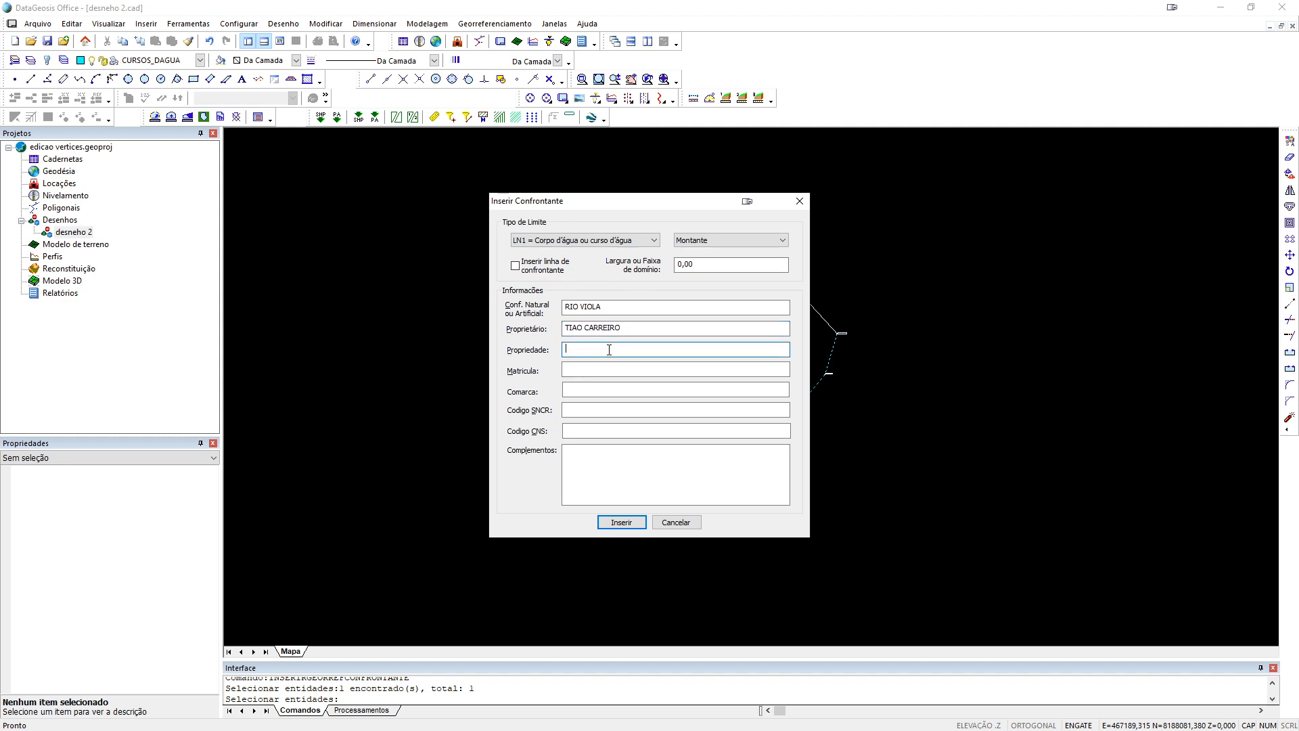
text(FAZENDA BOI SOBERANO)
click(621, 522)
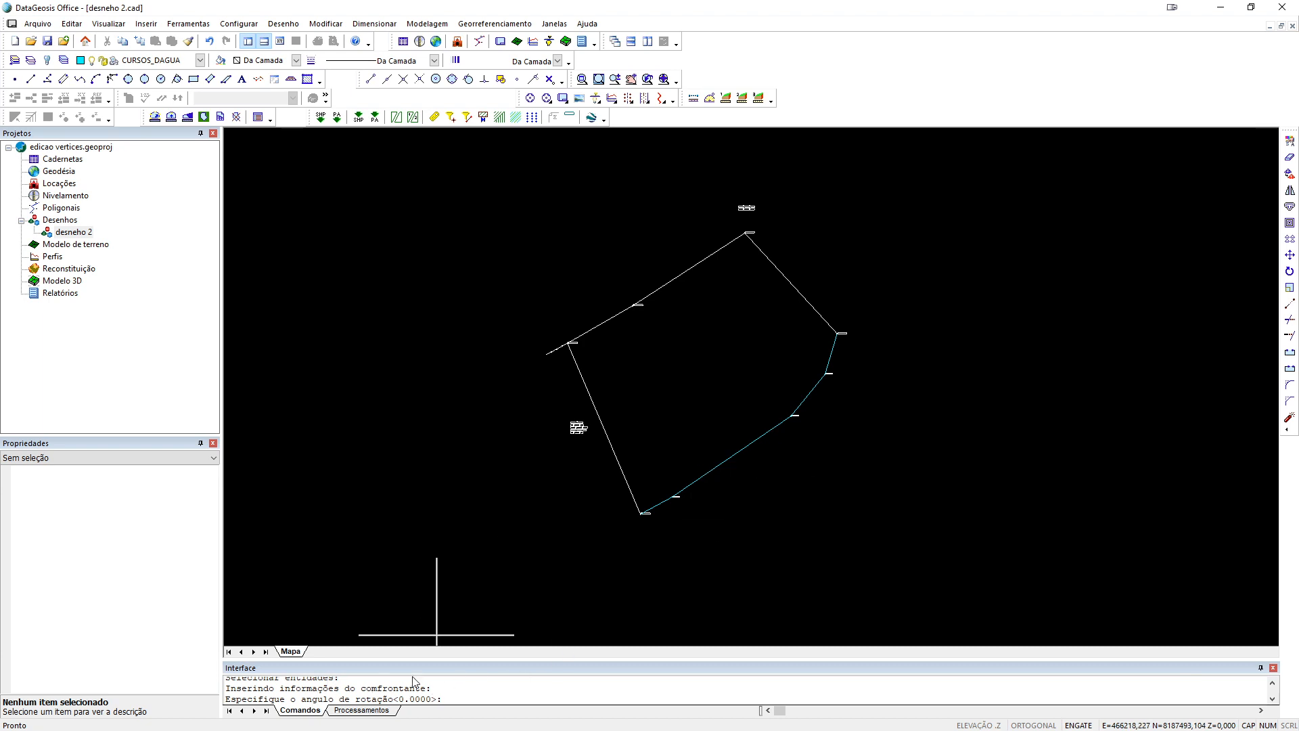
- Align the RIO VIOLA label with the two end vertices of the long river stretch and place it just northwest of the line's midpoint
drag(404, 660, 433, 594)
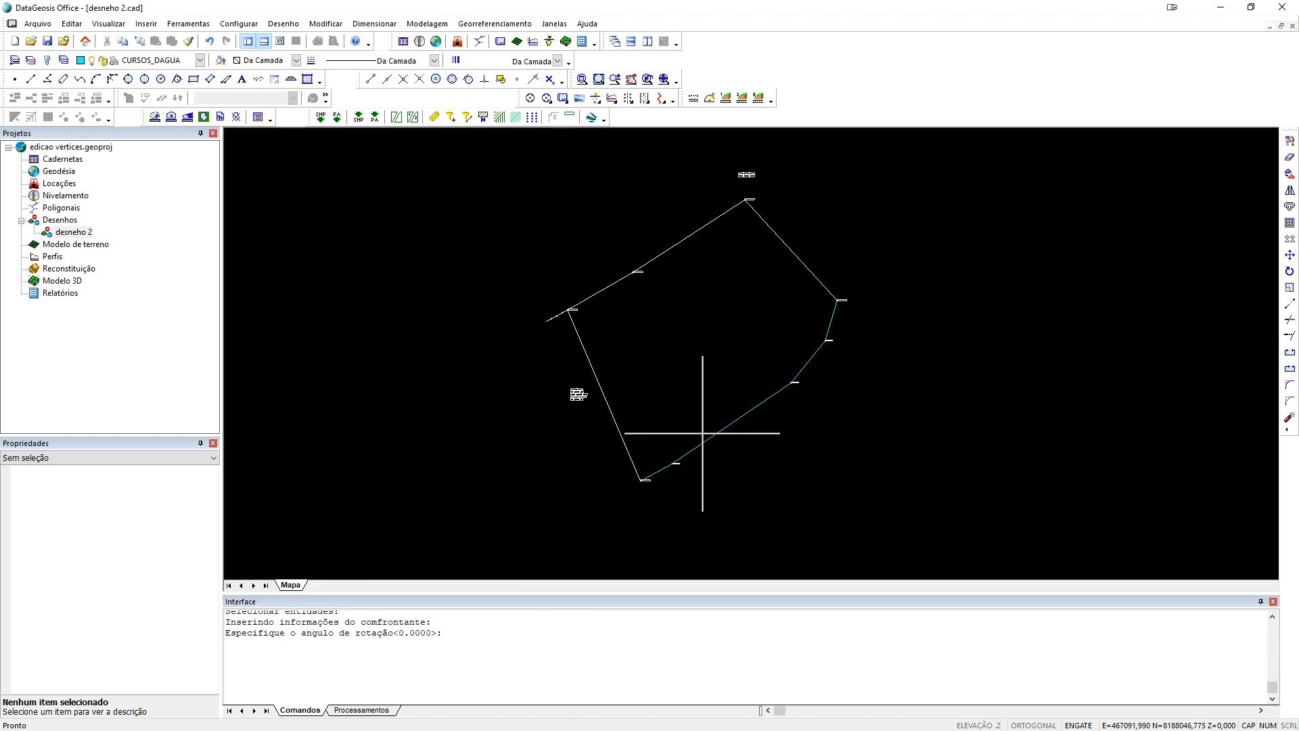
scroll(670, 450, up, 4)
click(651, 469)
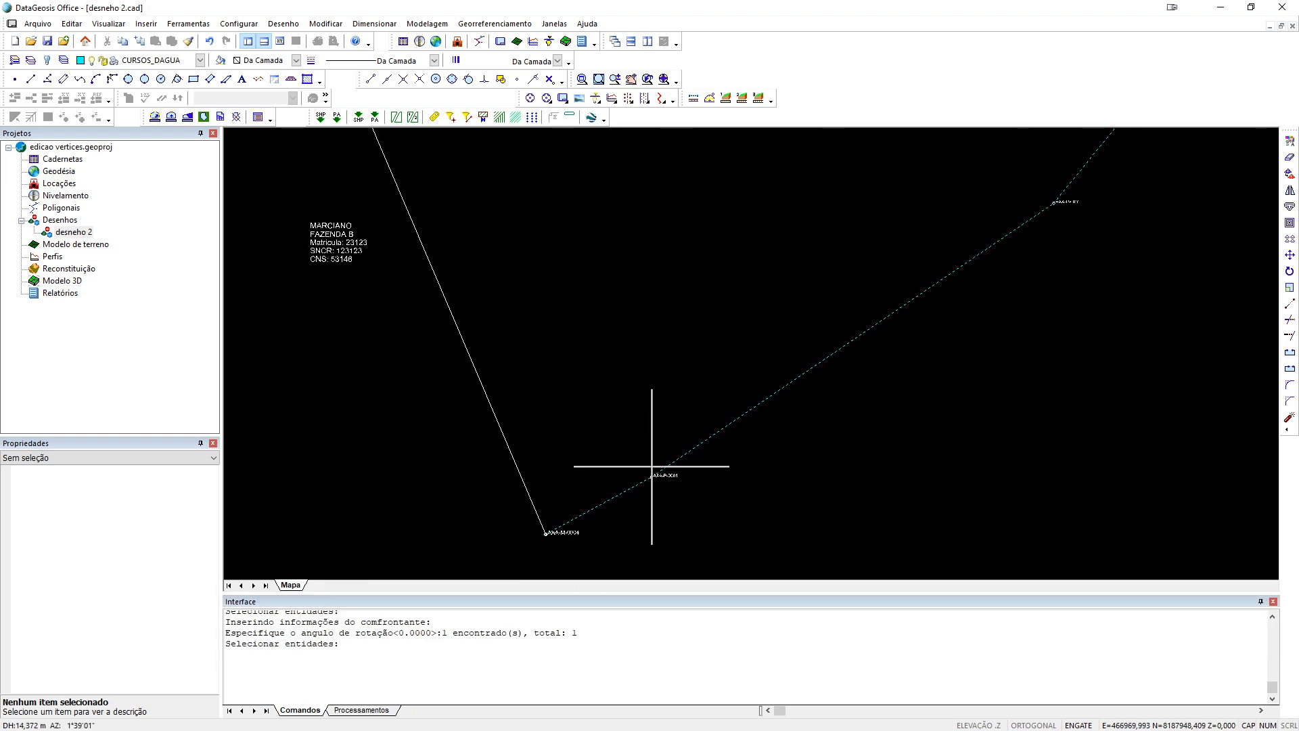
click(1053, 202)
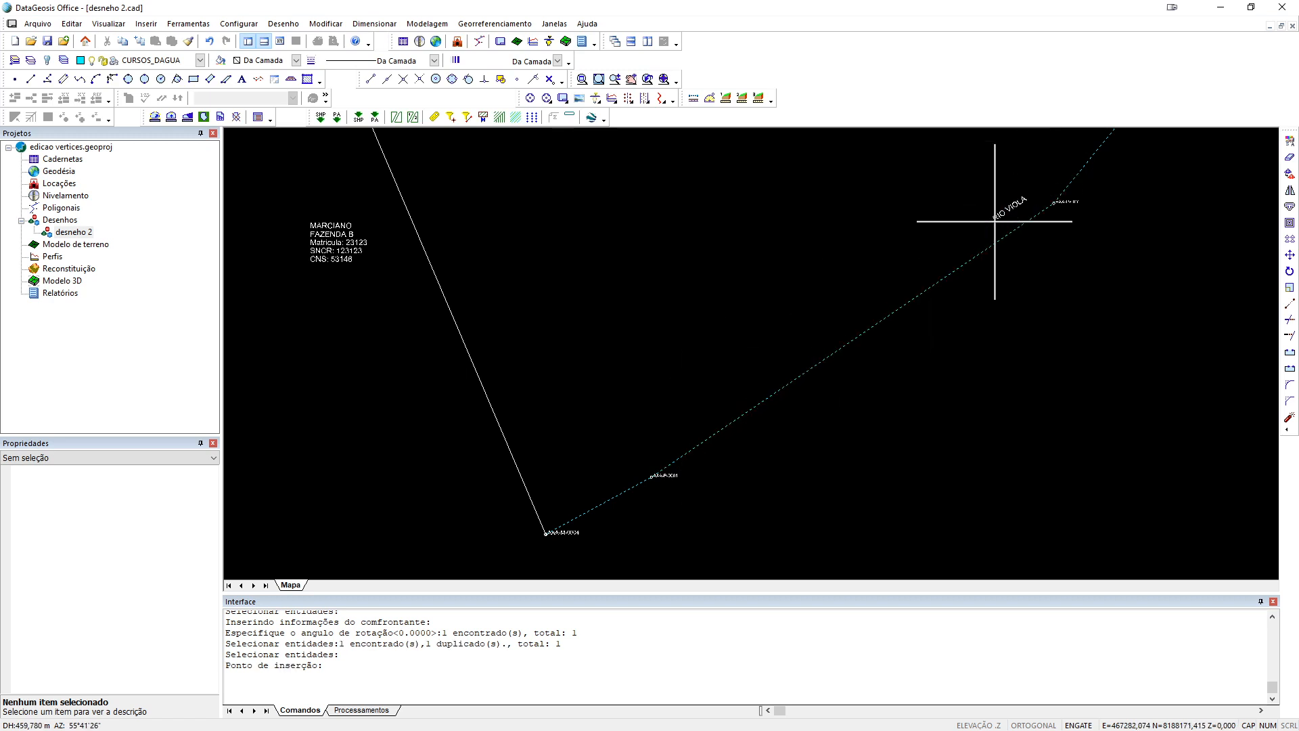
scroll(800, 395, up, 3)
click(827, 357)
- Place the FAZENDA BOI SOBERANO label outside the property, southeast of the long river stretch
scroll(749, 406, down, 5)
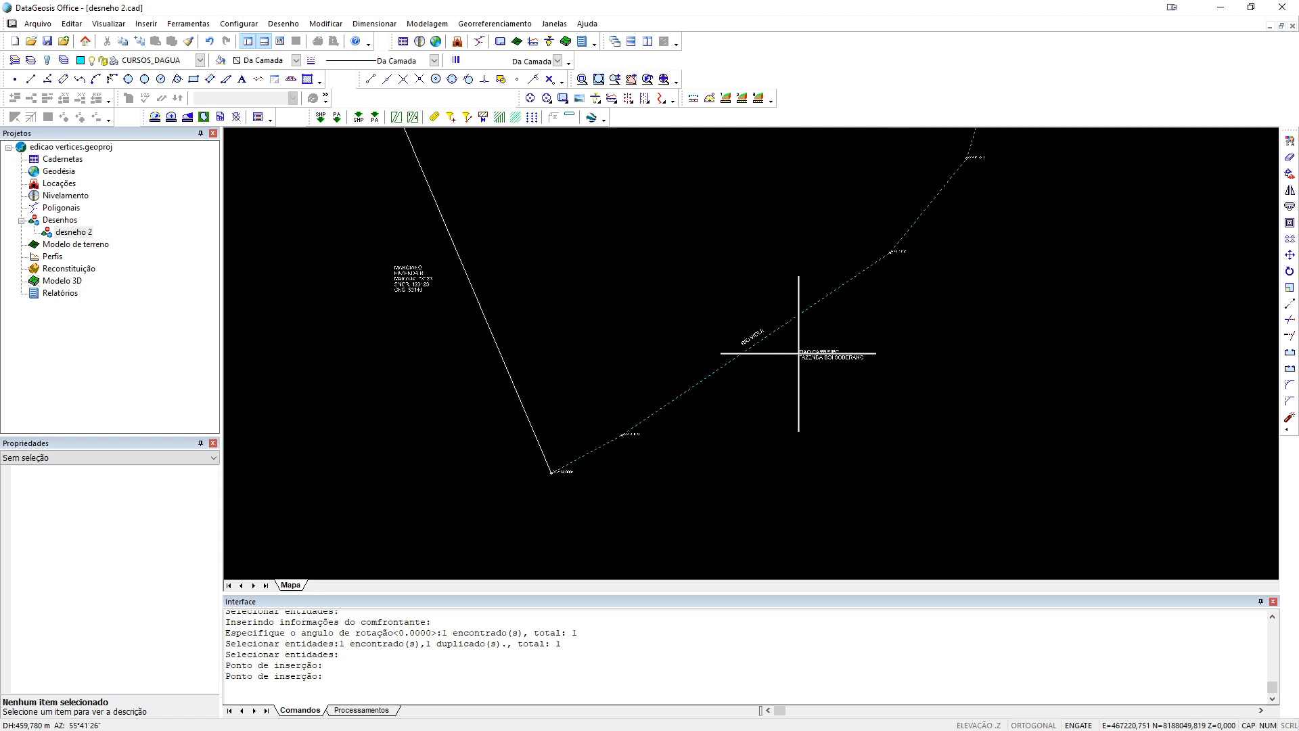
scroll(798, 353, up, 2)
click(822, 336)
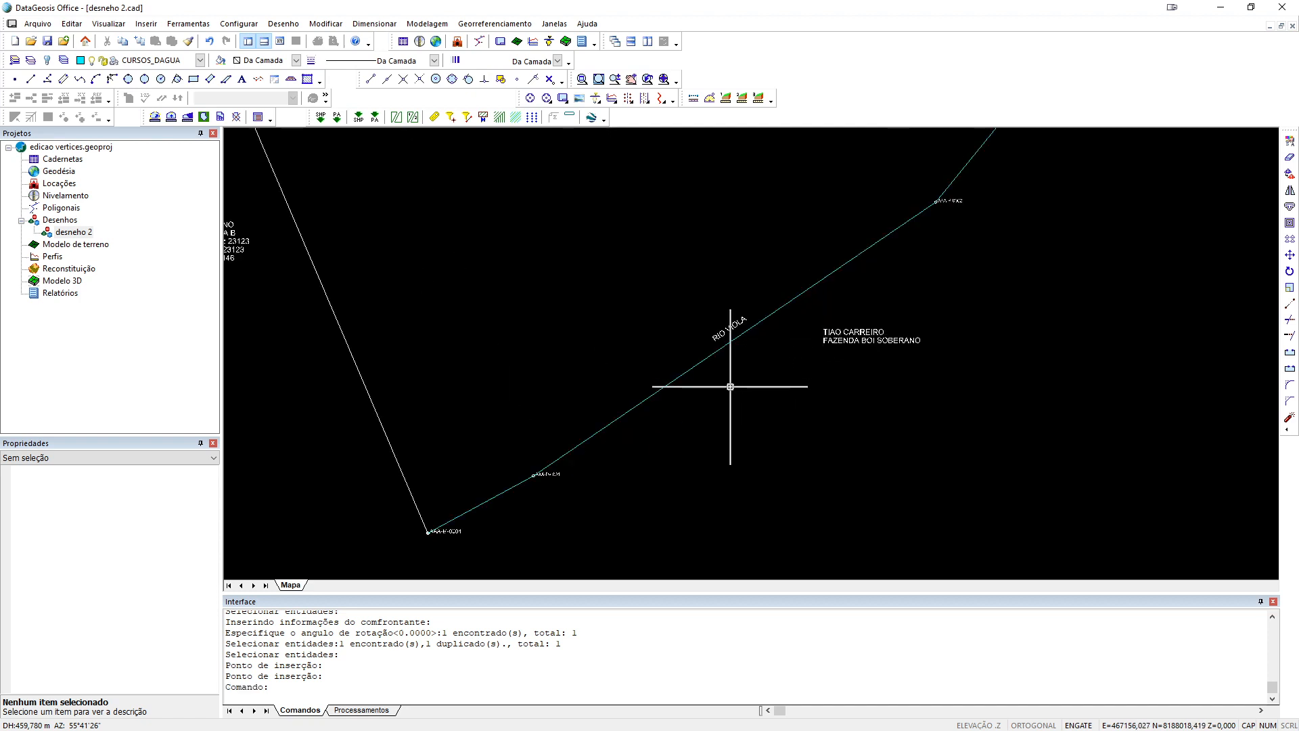
- Examine the confrontante labels around the property, including RIO VIOLA and the FAZENDA AAA label north of vertex AAA-M-0001
scroll(772, 368, down, 2)
scroll(783, 365, up, 5)
scroll(790, 506, down, 1)
scroll(717, 507, down, 3)
scroll(454, 438, up, 5)
scroll(467, 419, down, 3)
scroll(516, 363, up, 1)
scroll(600, 255, up, 2)
scroll(643, 292, up, 1)
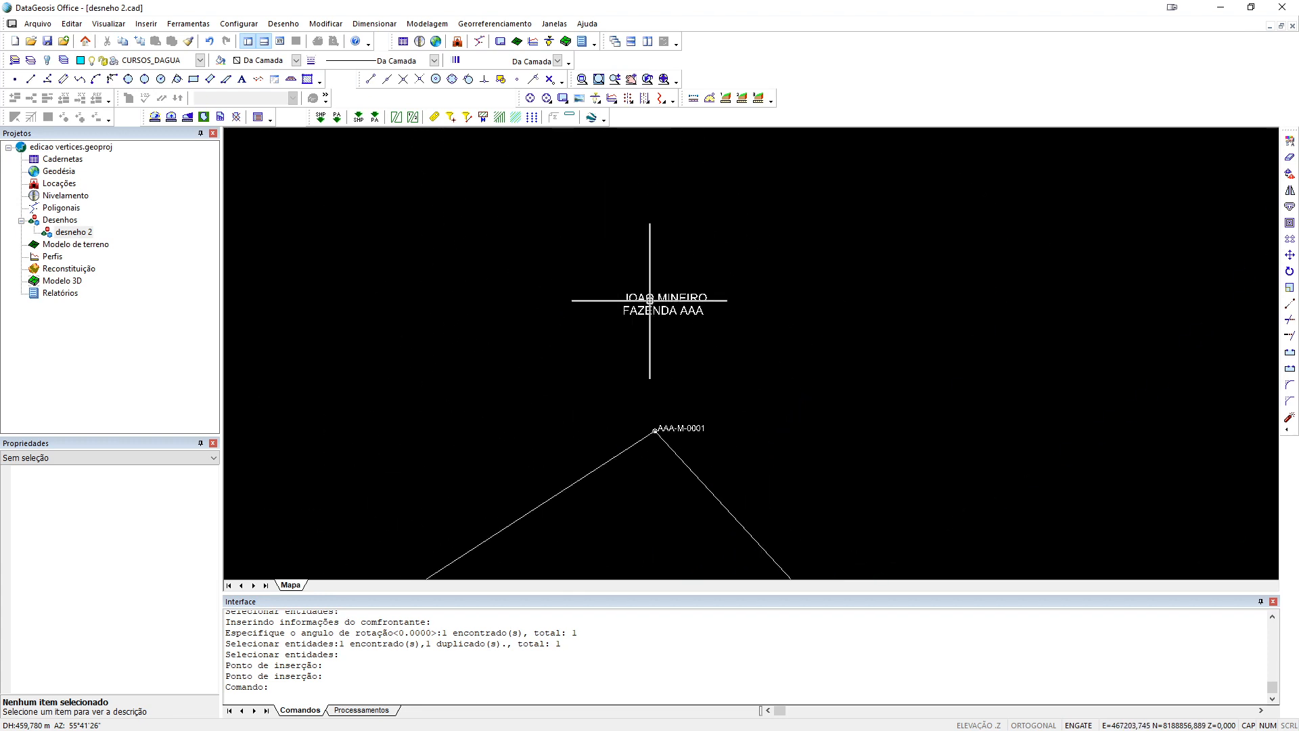
- Create a gleba from the river, northern and western boundary lines with a point inside them, named fazenda paraiso with Matrícula 123456
scroll(655, 290, down, 3)
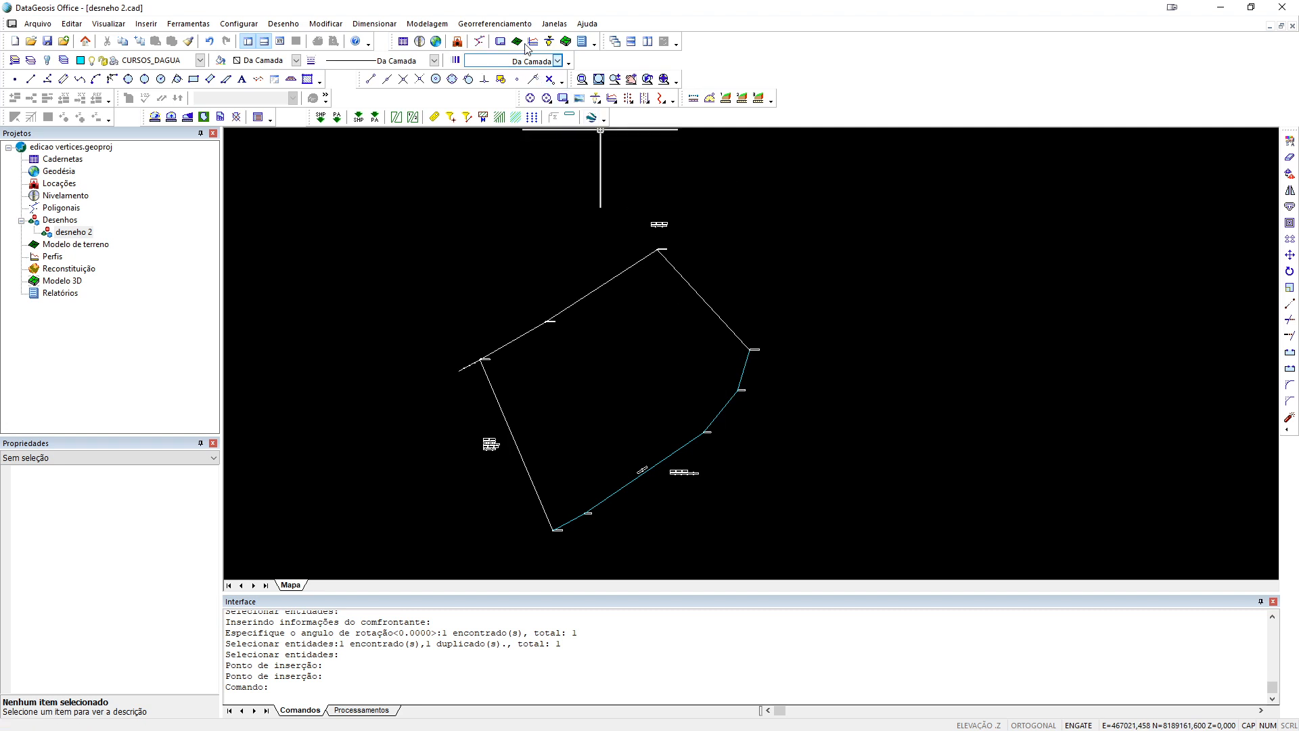
click(512, 25)
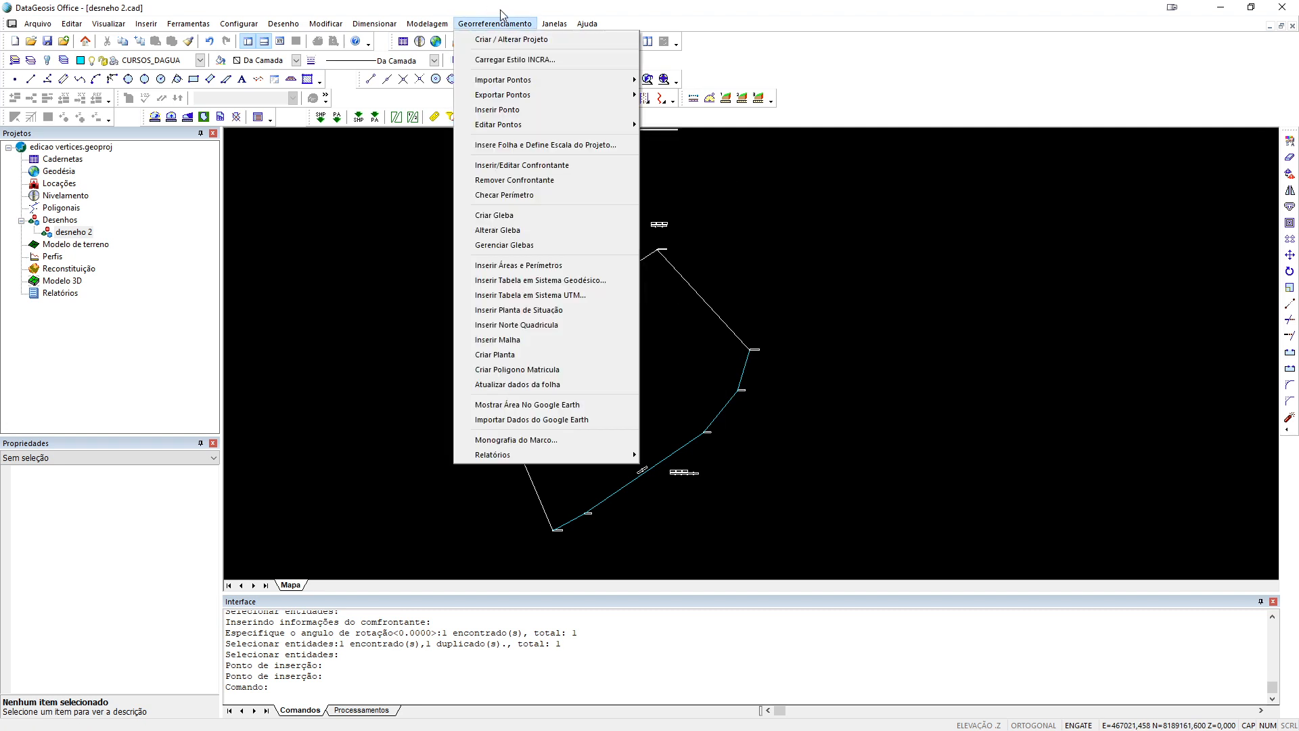
click(510, 216)
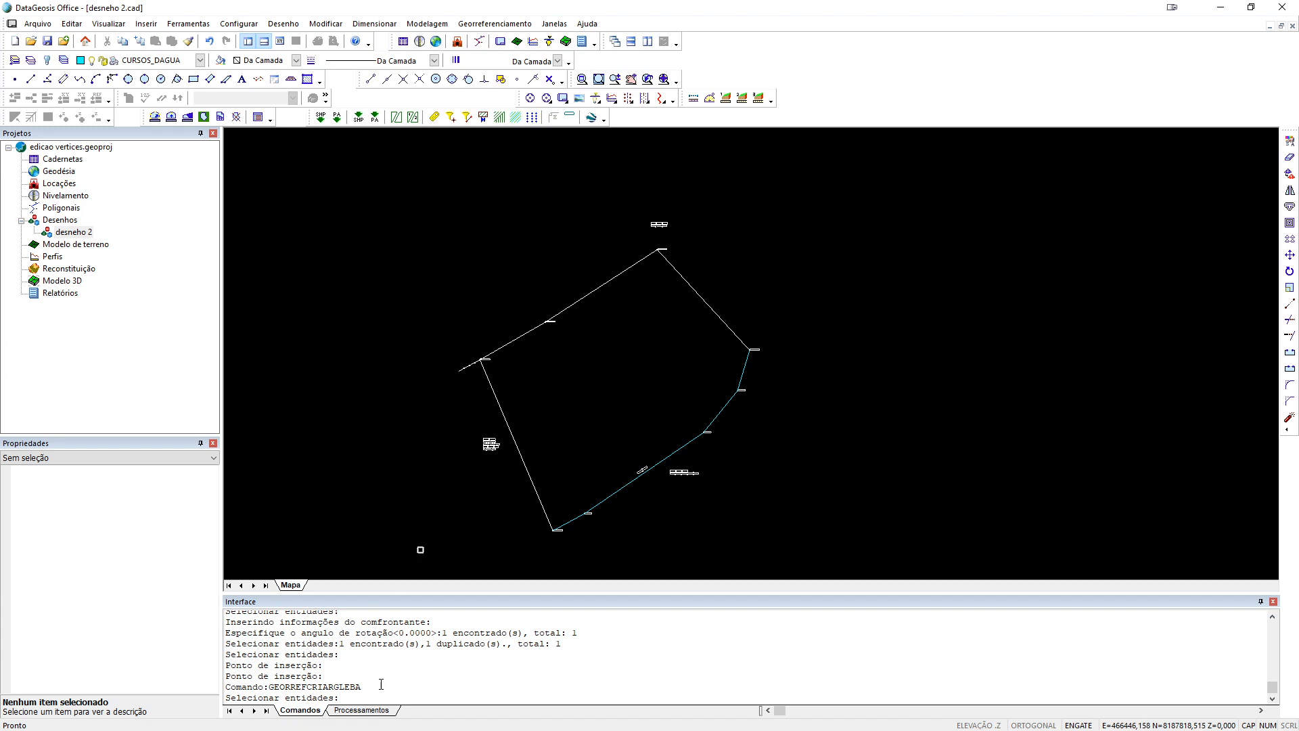
click(617, 492)
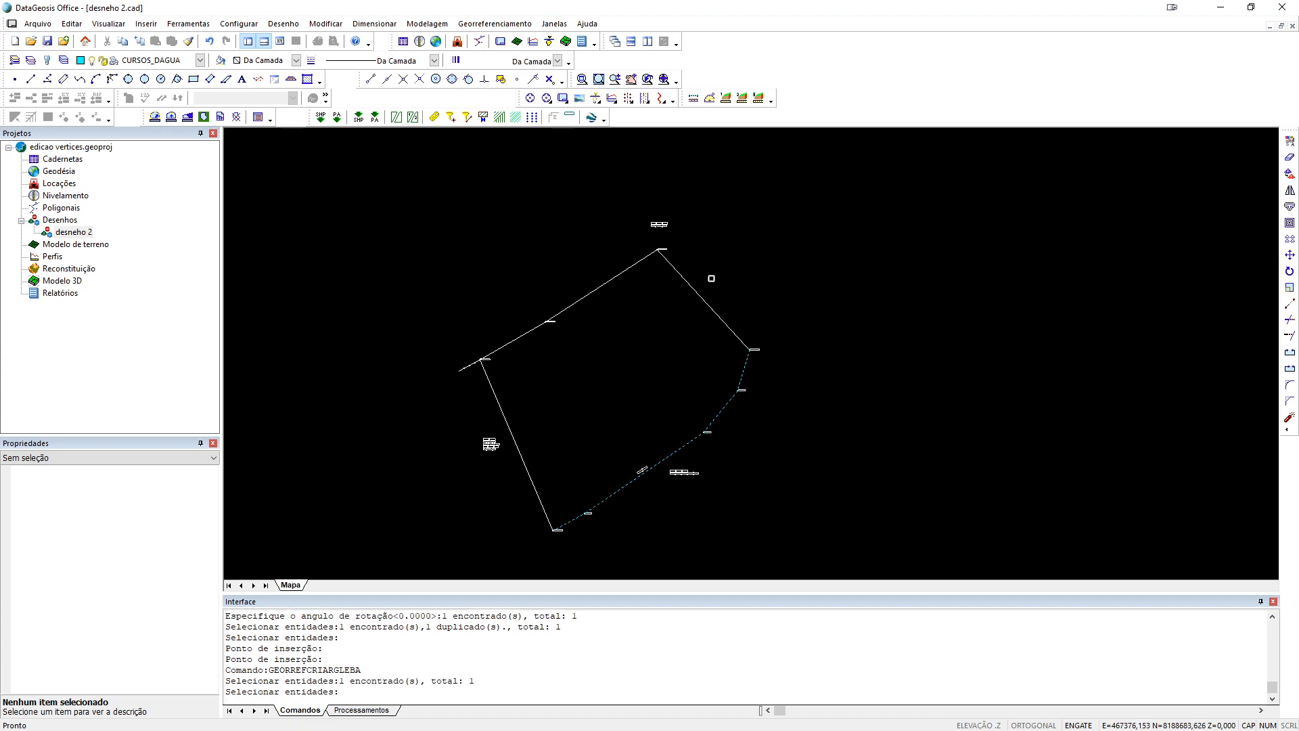
click(699, 291)
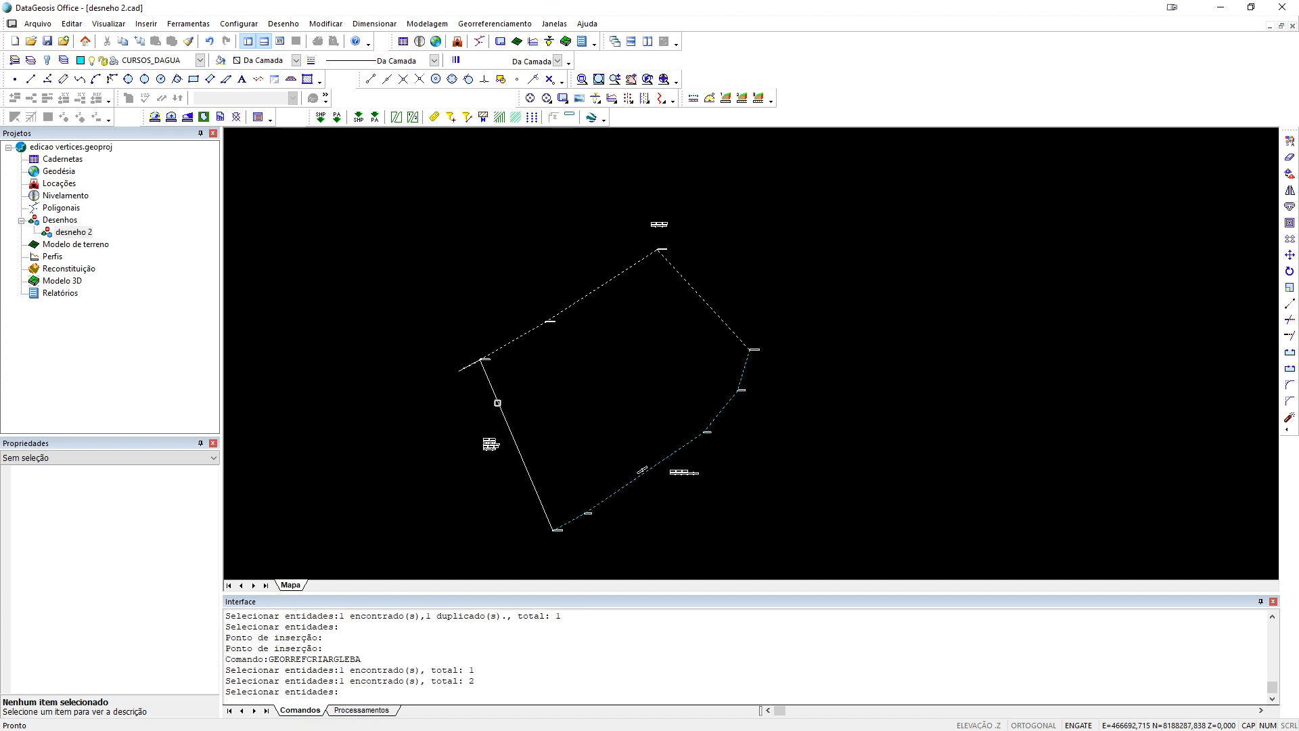
click(497, 403)
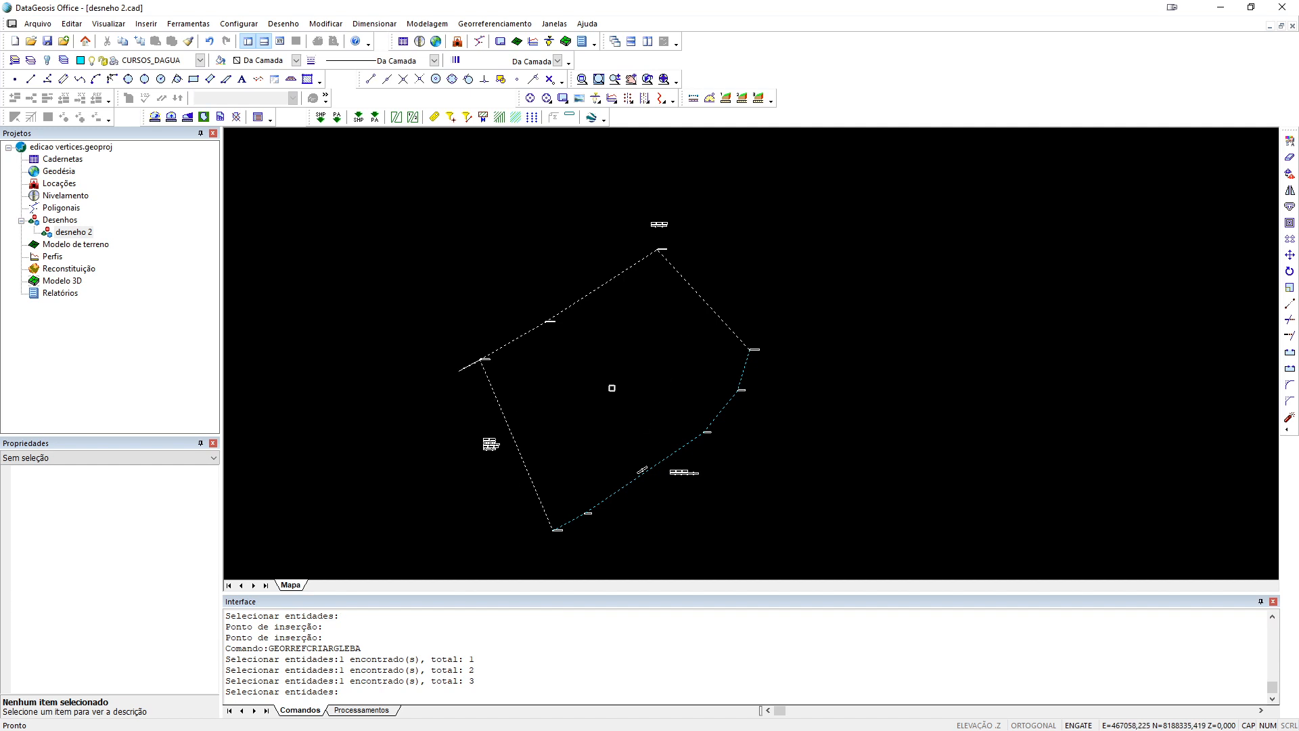
key(Return)
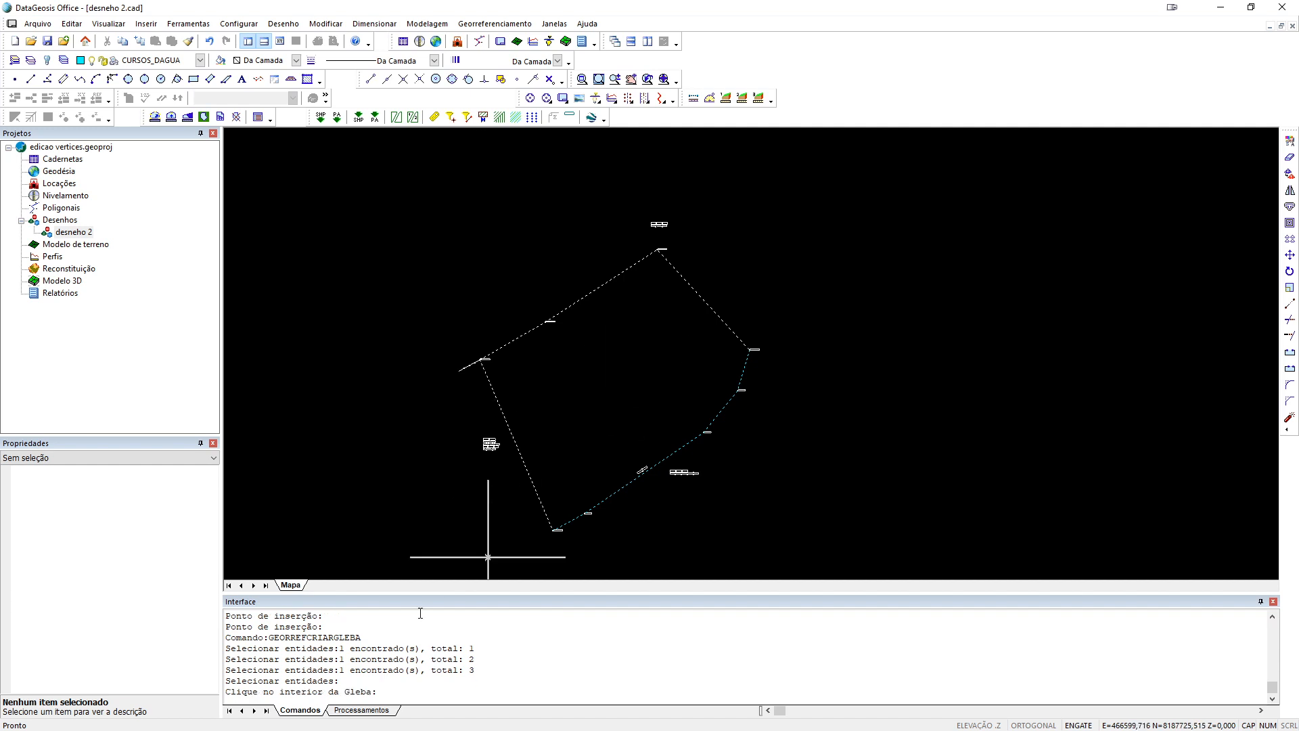
click(615, 387)
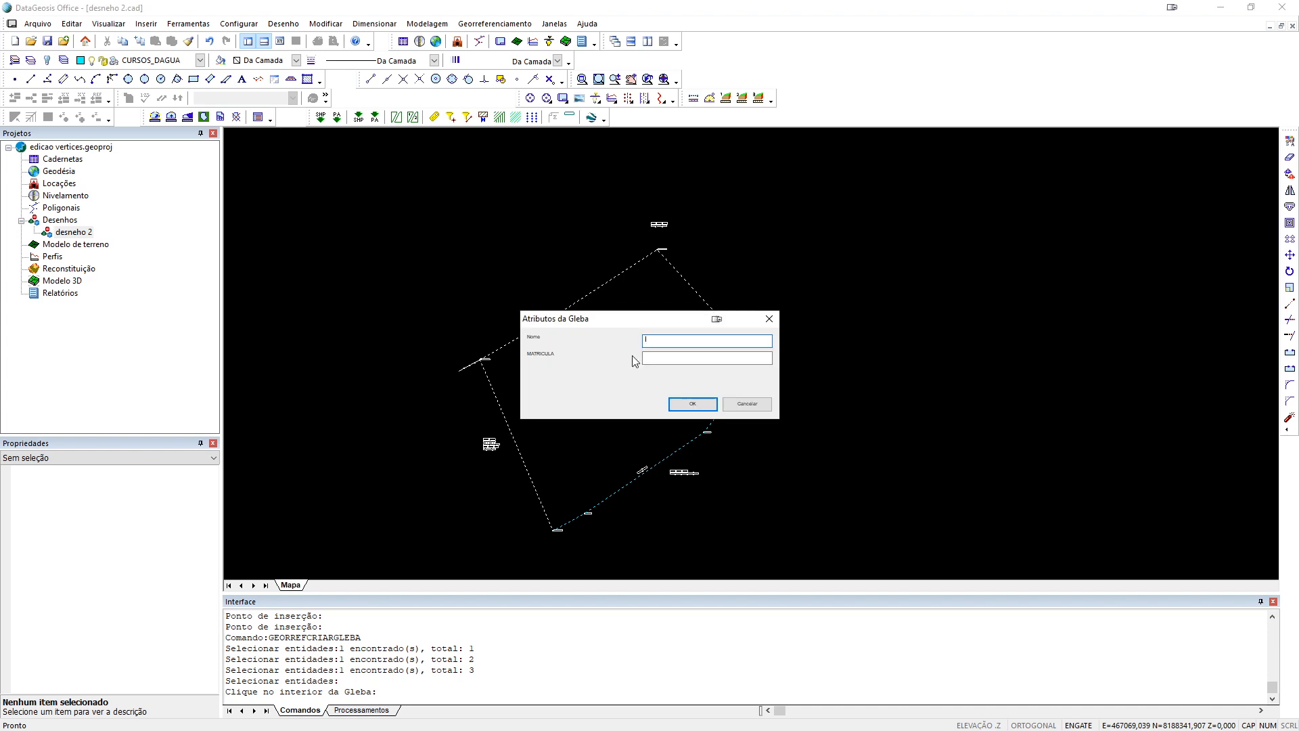
key(Tab)
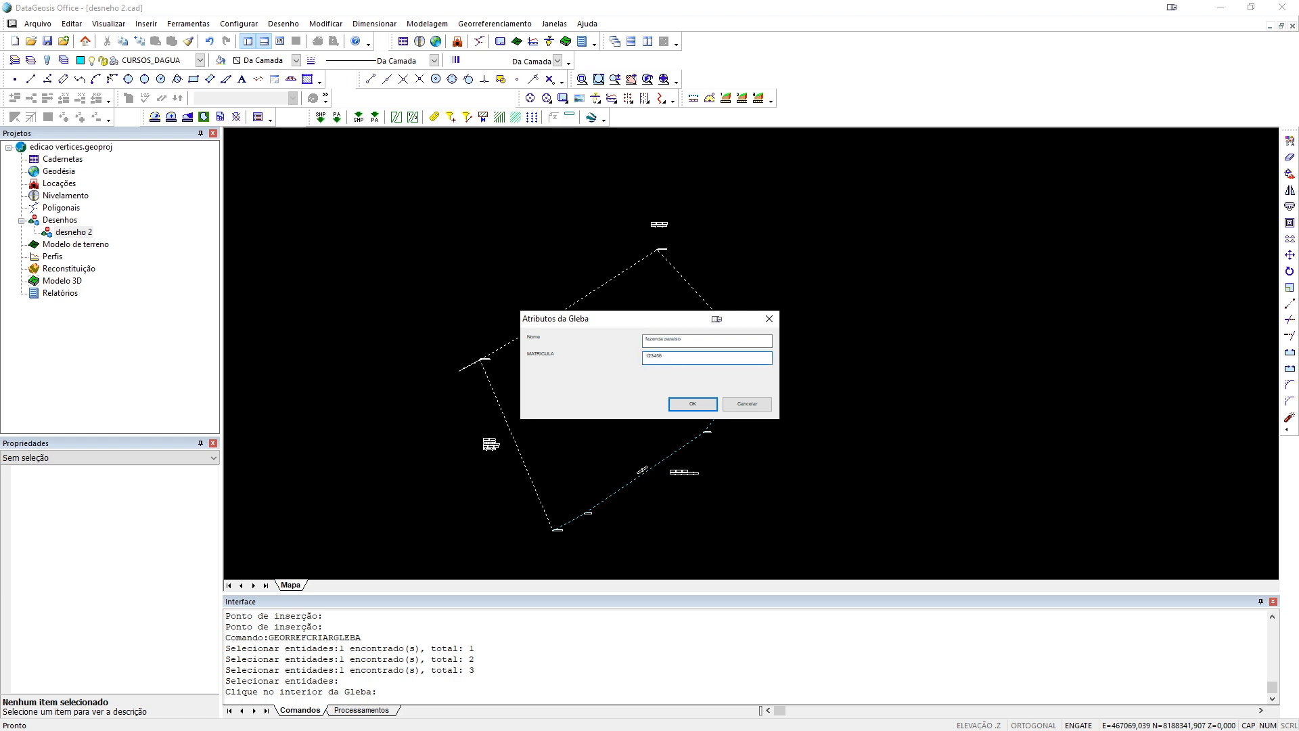
click(692, 404)
- Examine the fazenda paraiso label, the MATRICULA_123456 layer in the layer list and the properties of the gleba's region
scroll(619, 379, up, 3)
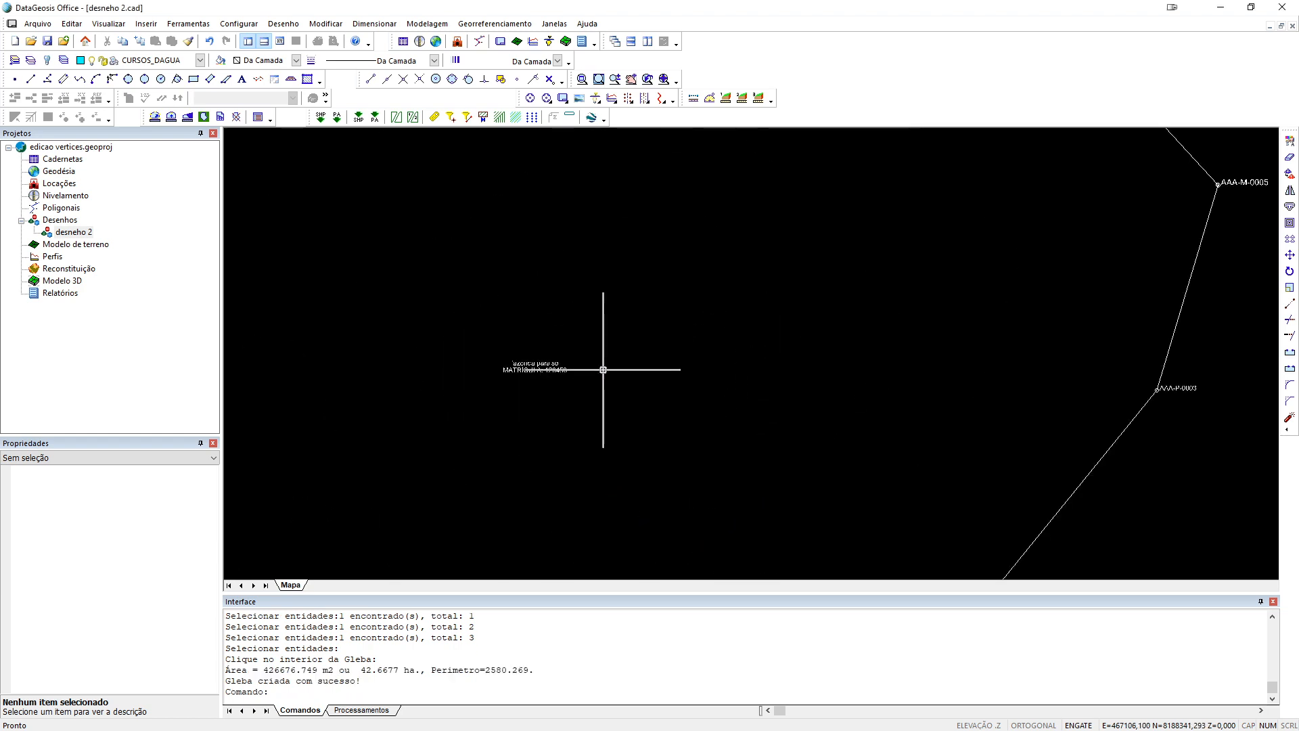
scroll(518, 379, up, 4)
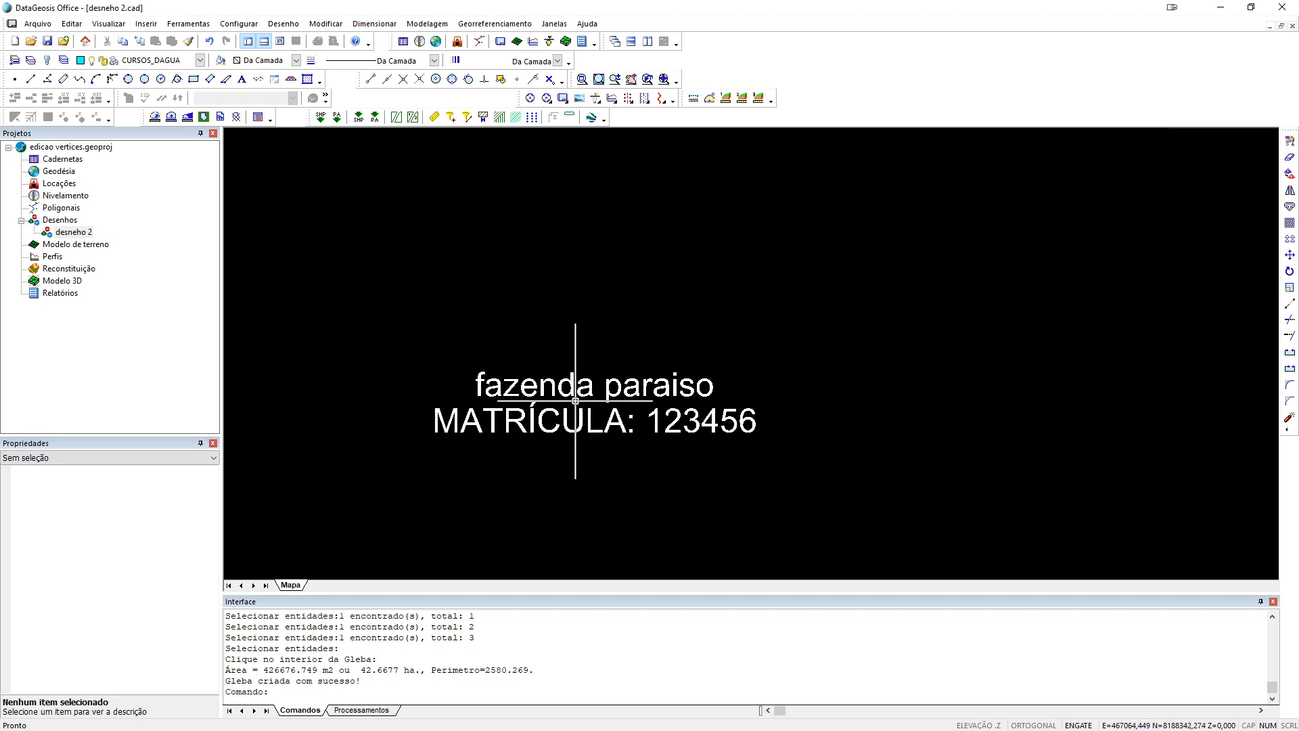
scroll(575, 401, down, 6)
middle_drag(607, 436, 623, 362)
click(162, 60)
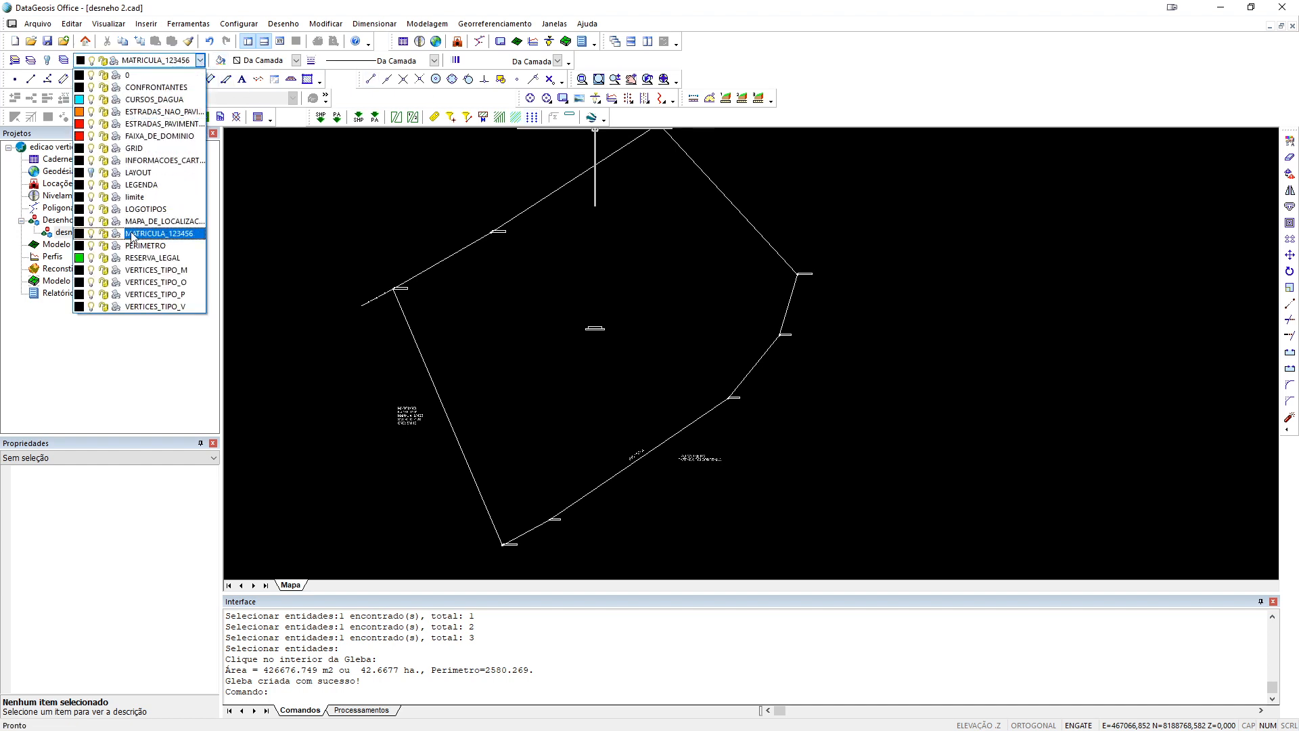
click(328, 230)
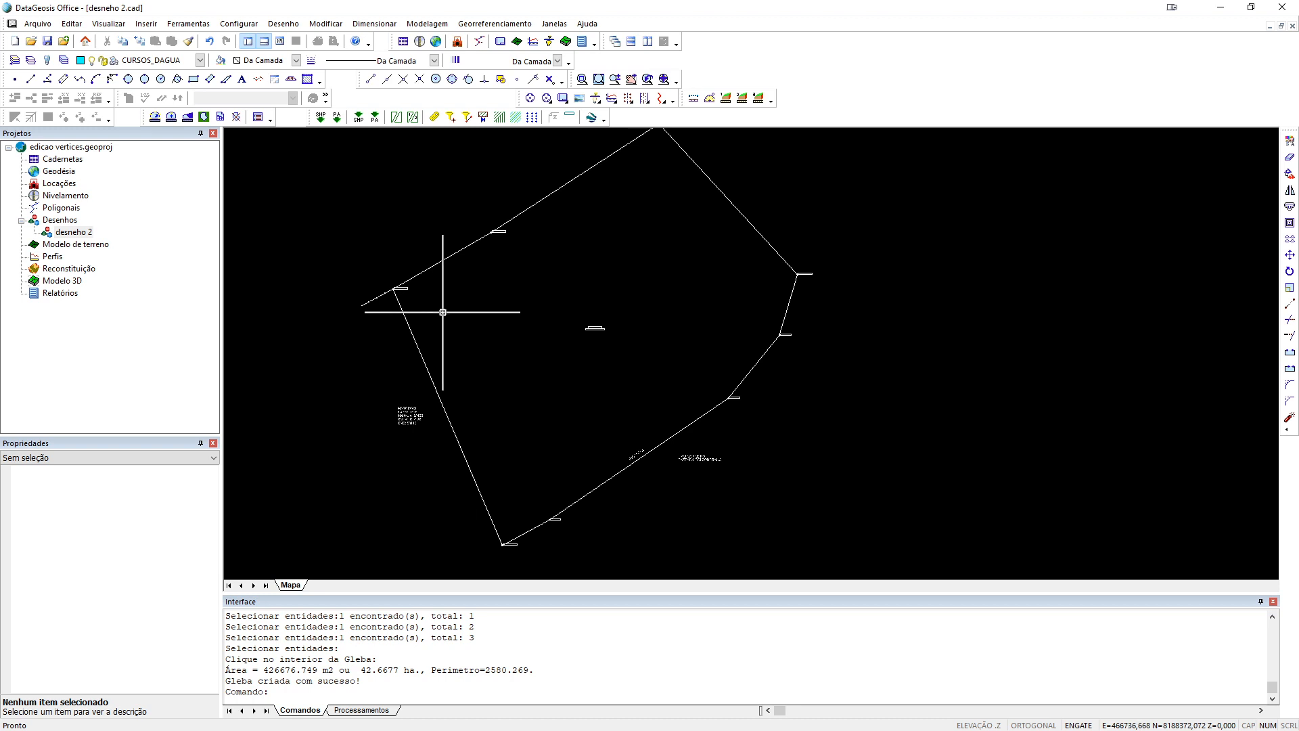
click(410, 331)
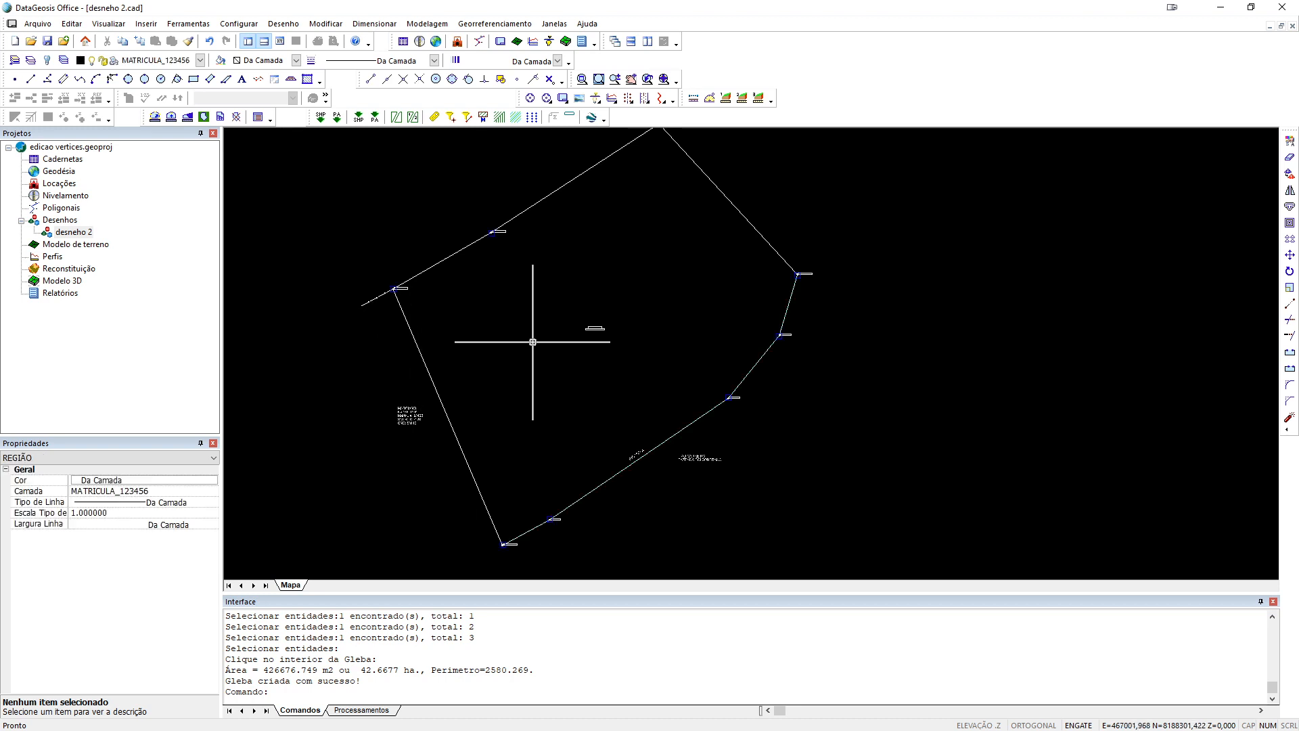
scroll(575, 341, down, 2)
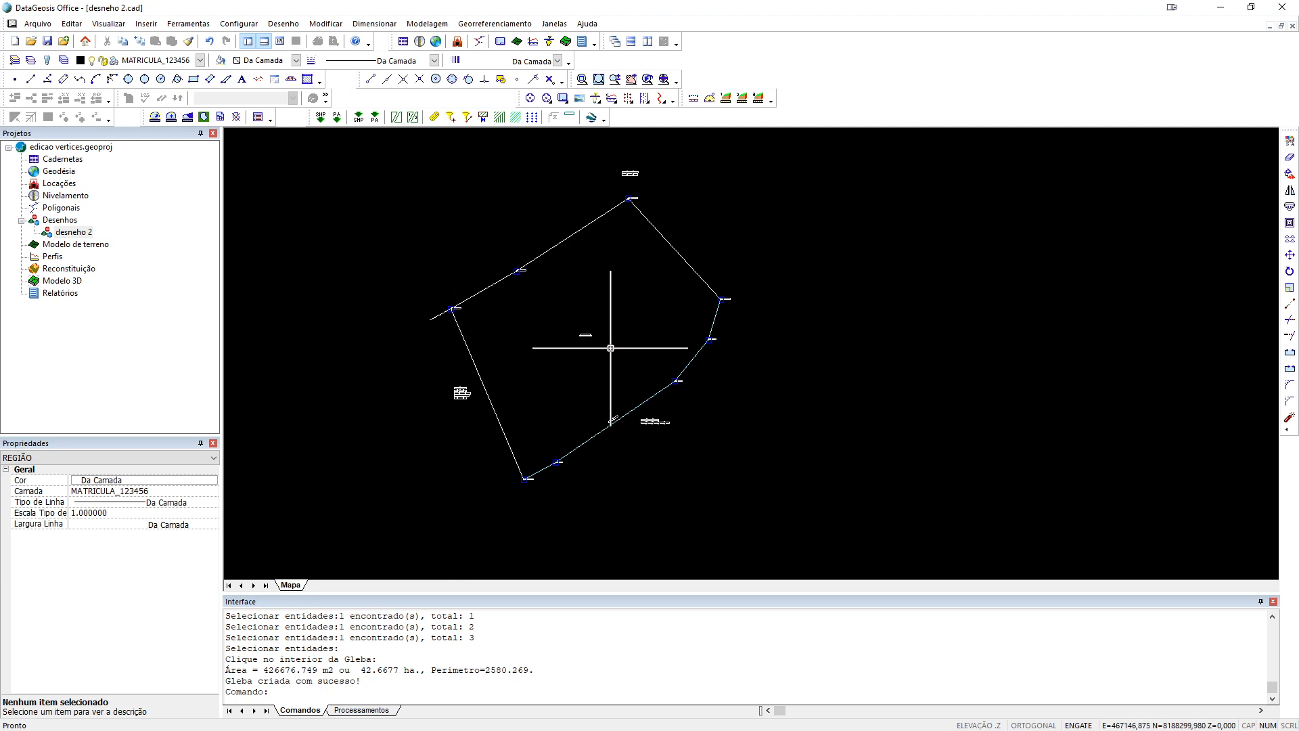
key(Escape)
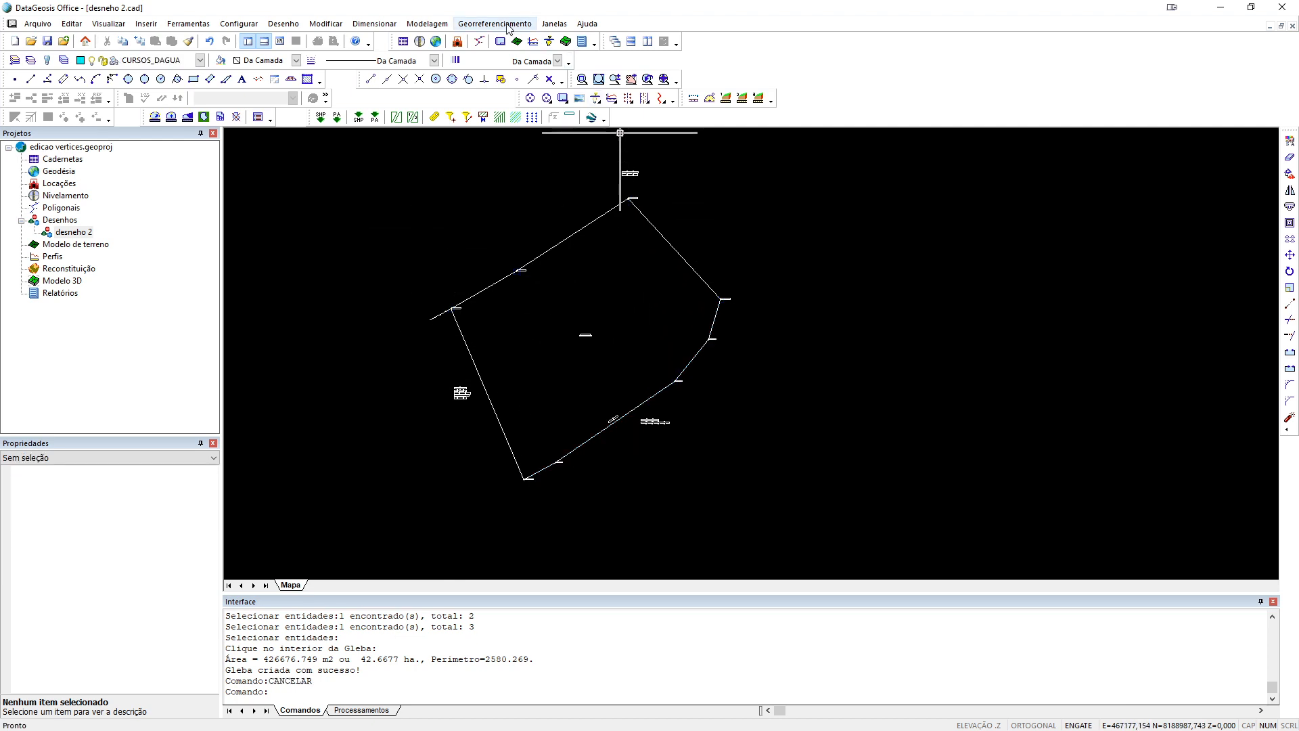
- Open the fazenda paraiso gleba for editing and examine its vertex attributes, including limit types, confrontantes, Margem and the Montante/Jusante column
click(509, 26)
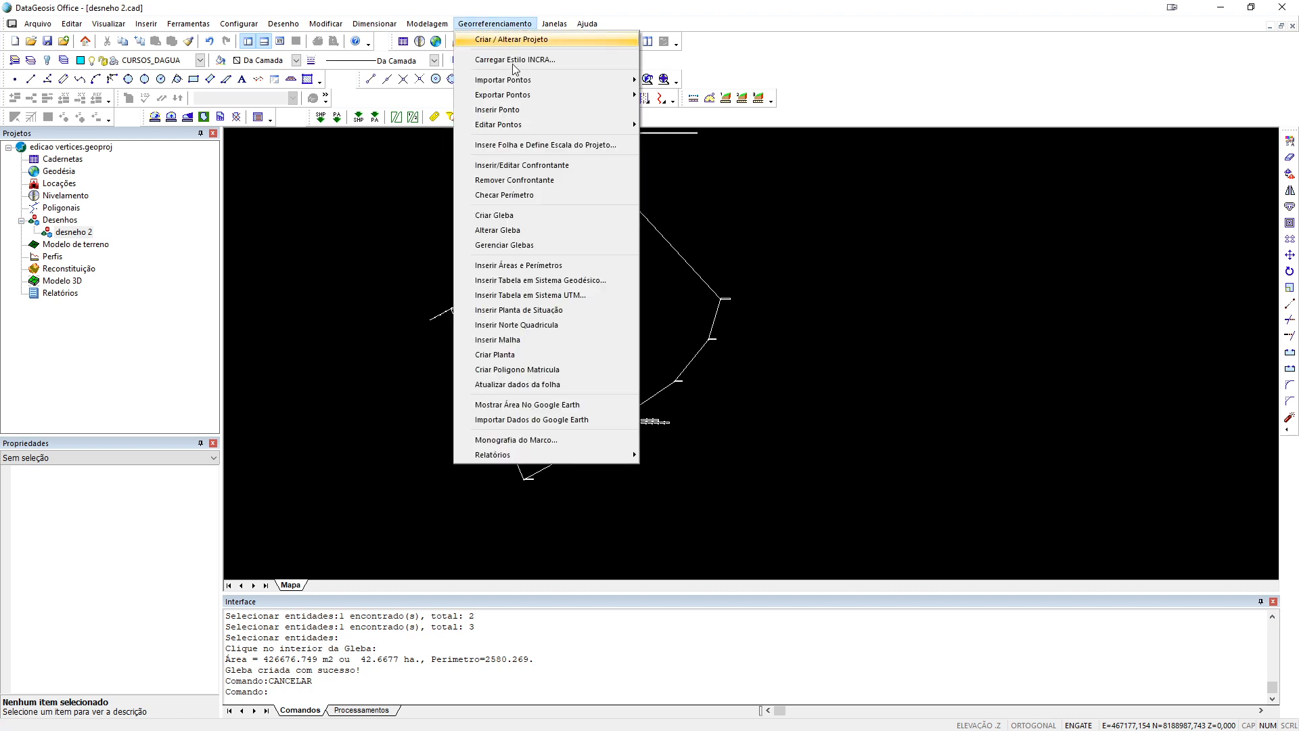
click(507, 245)
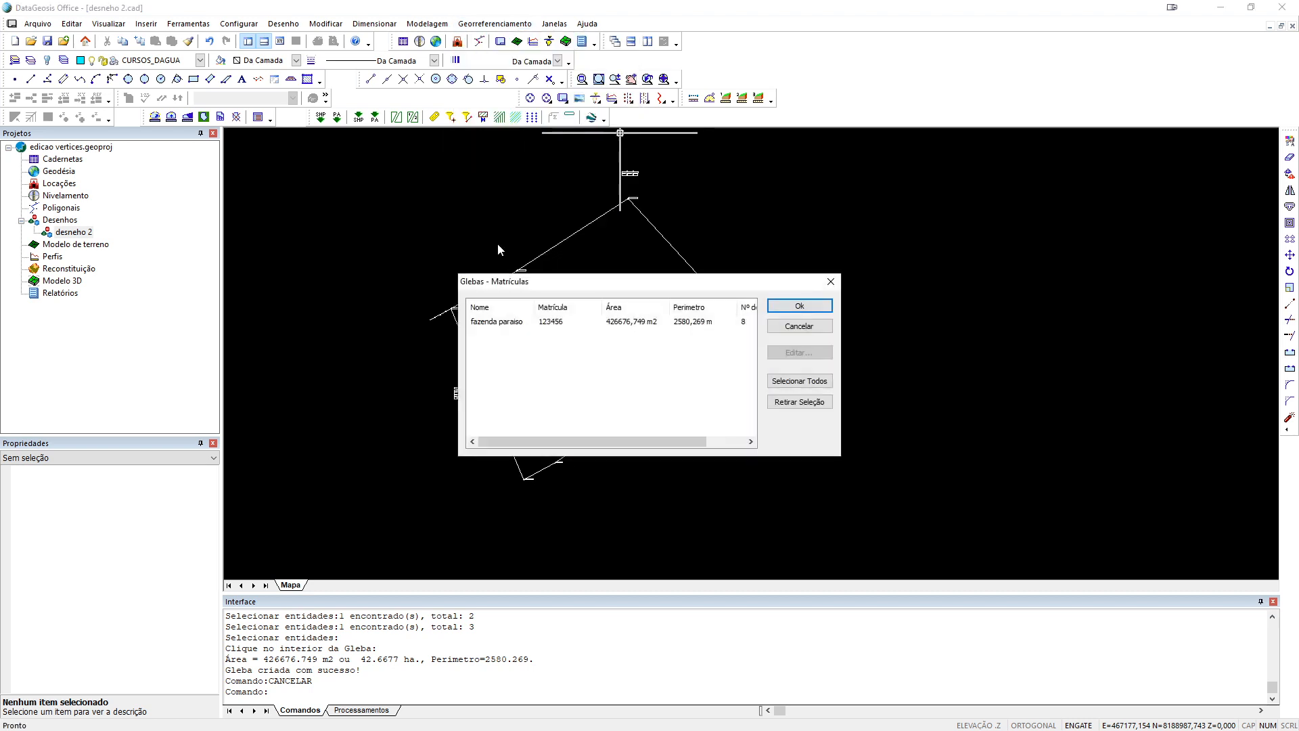
click(494, 323)
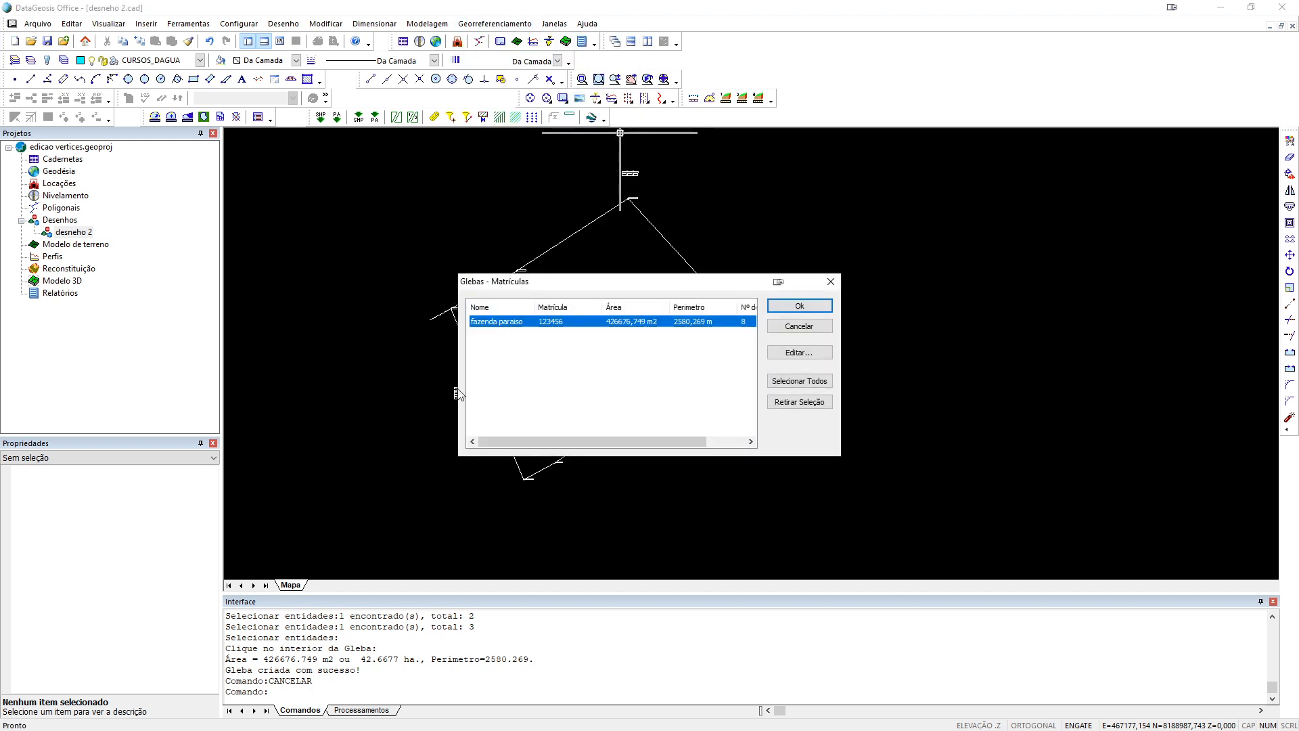
click(796, 353)
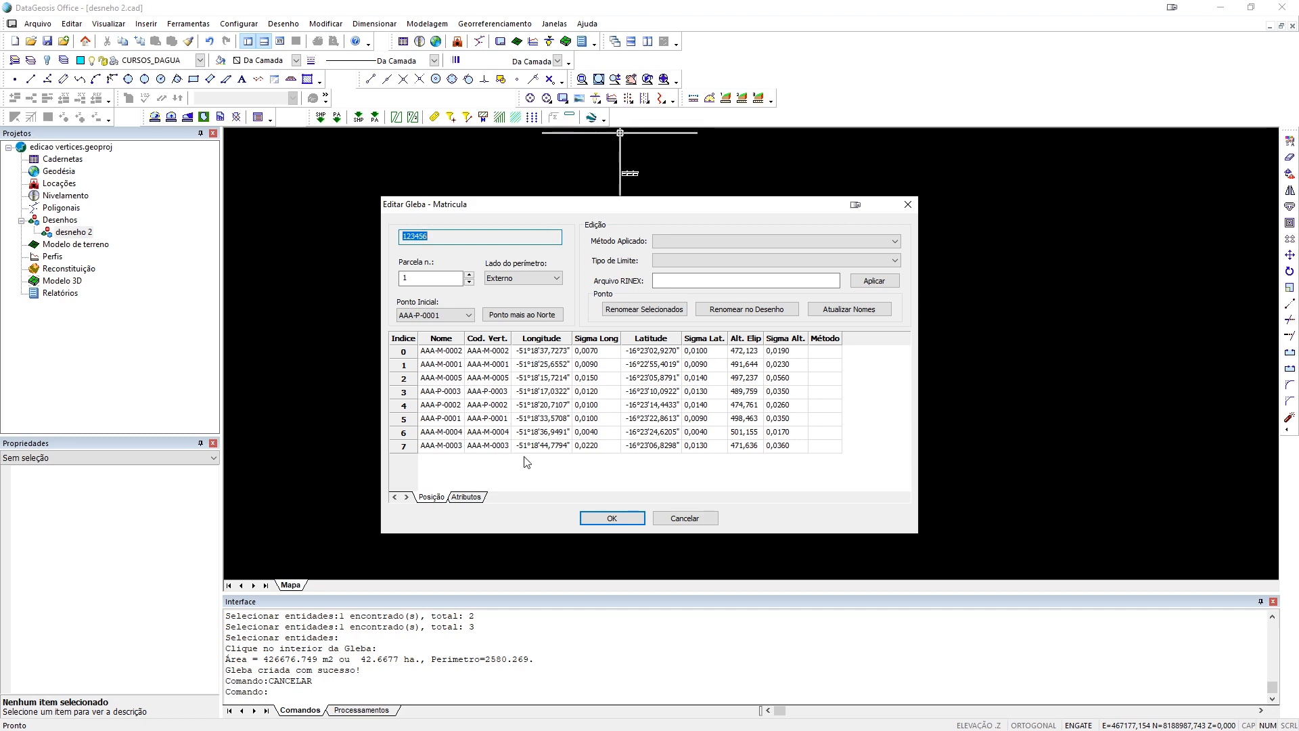
click(467, 497)
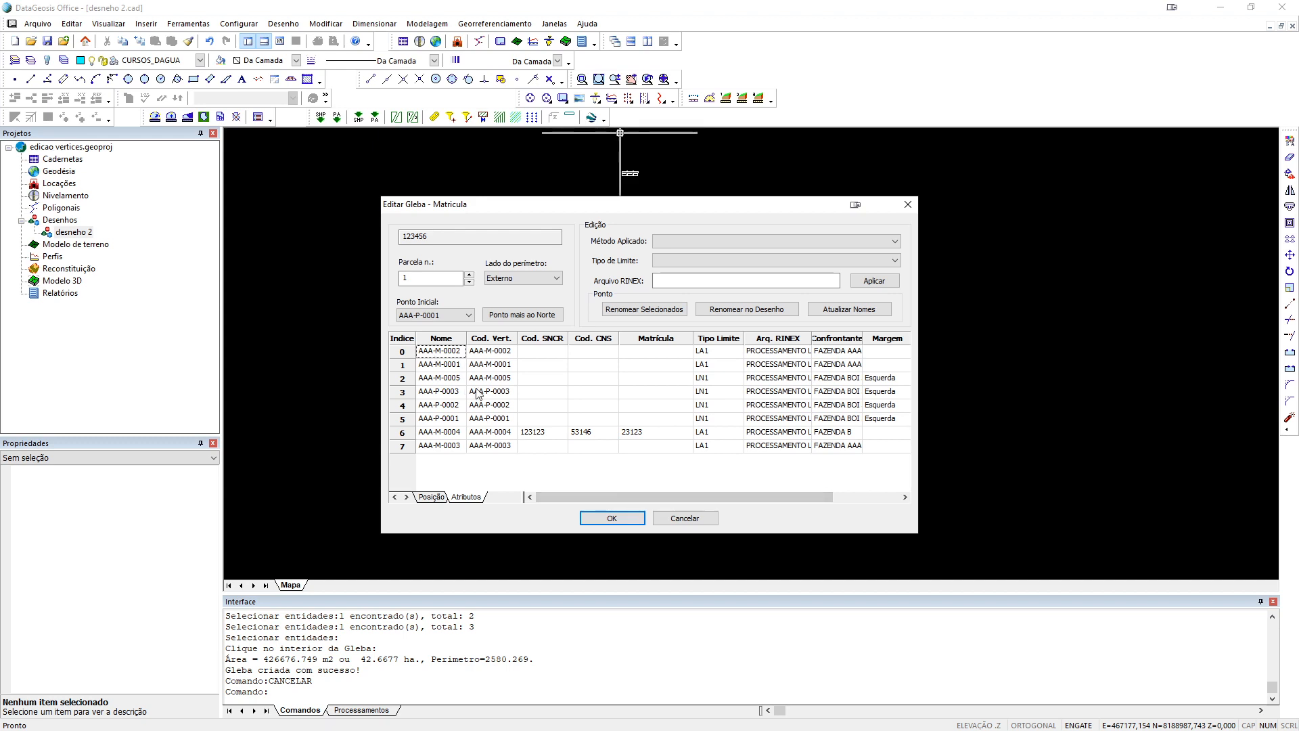
drag(668, 494, 735, 494)
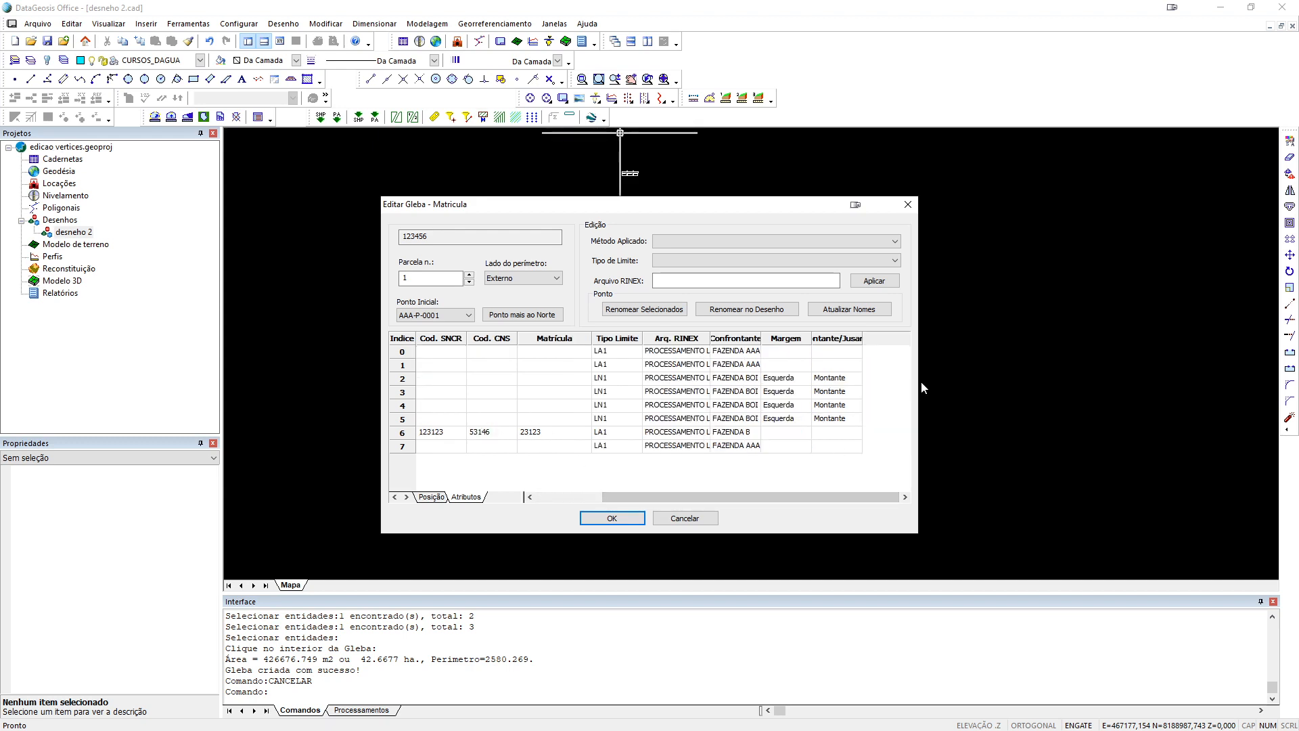
drag(761, 342, 801, 347)
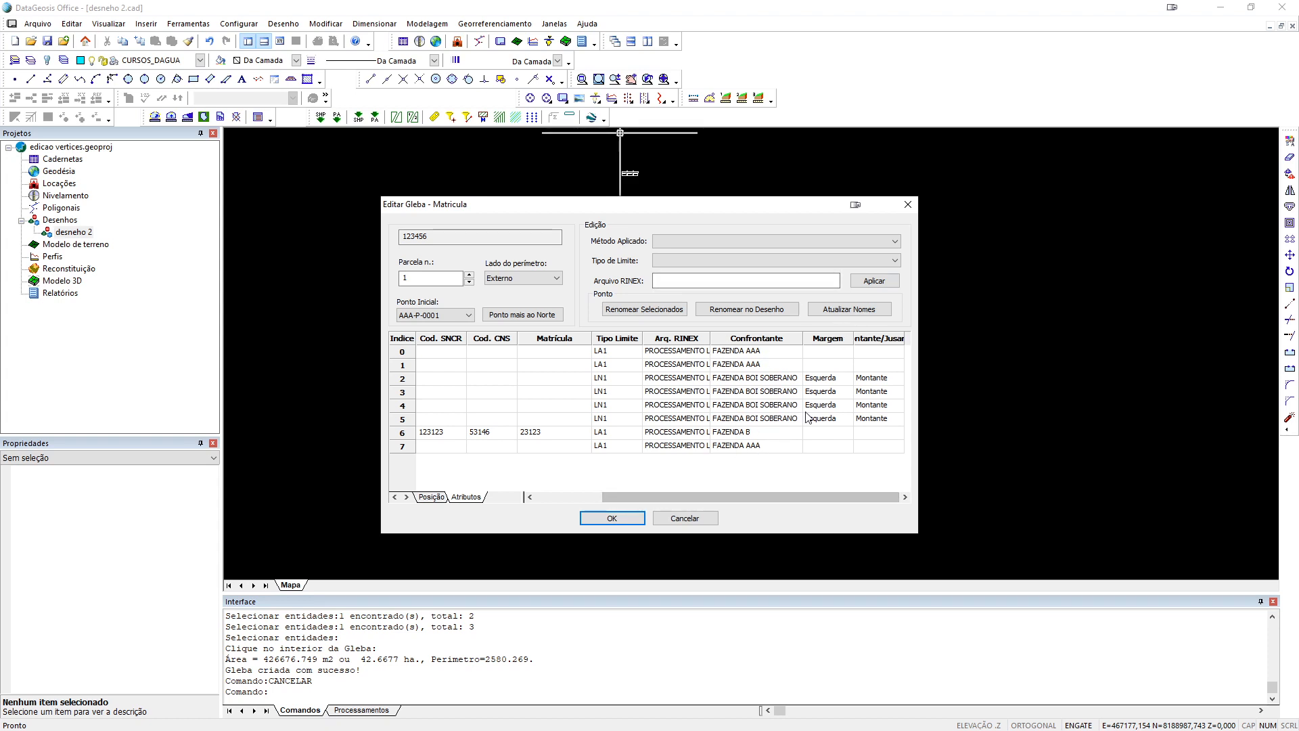
click(607, 380)
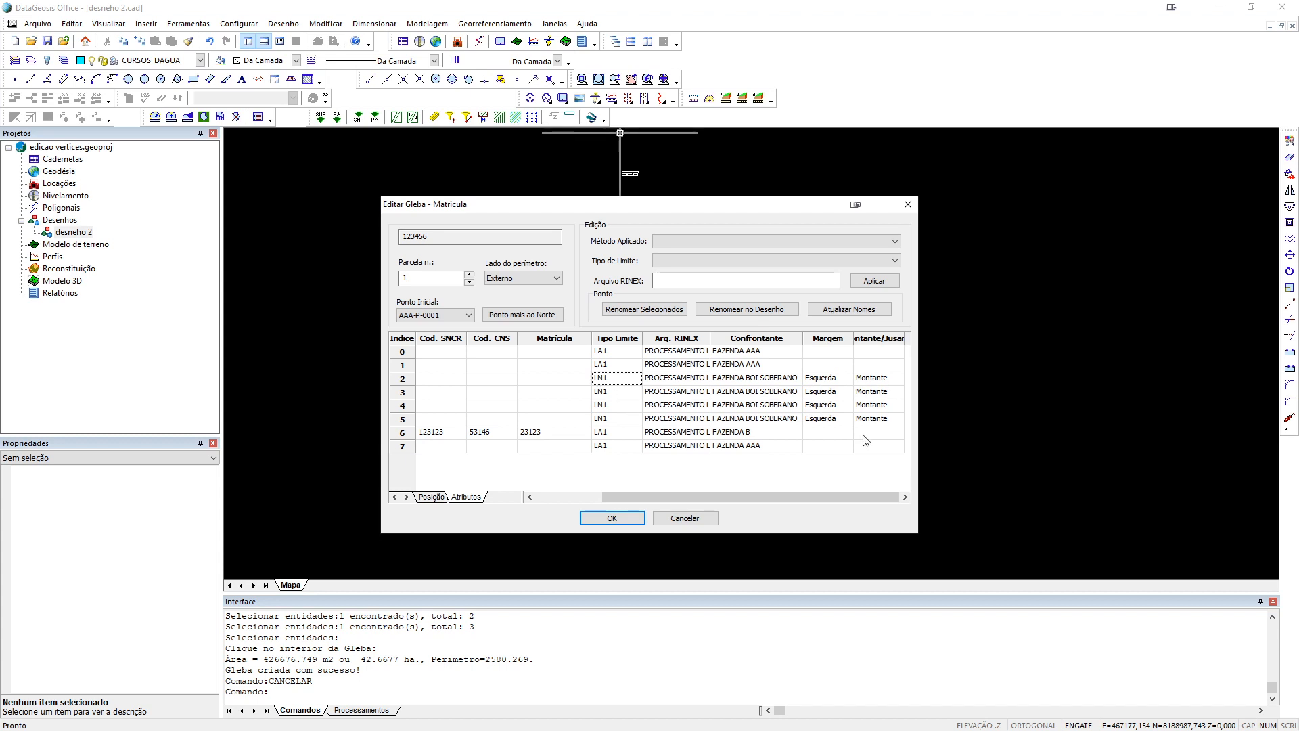
drag(744, 497, 679, 497)
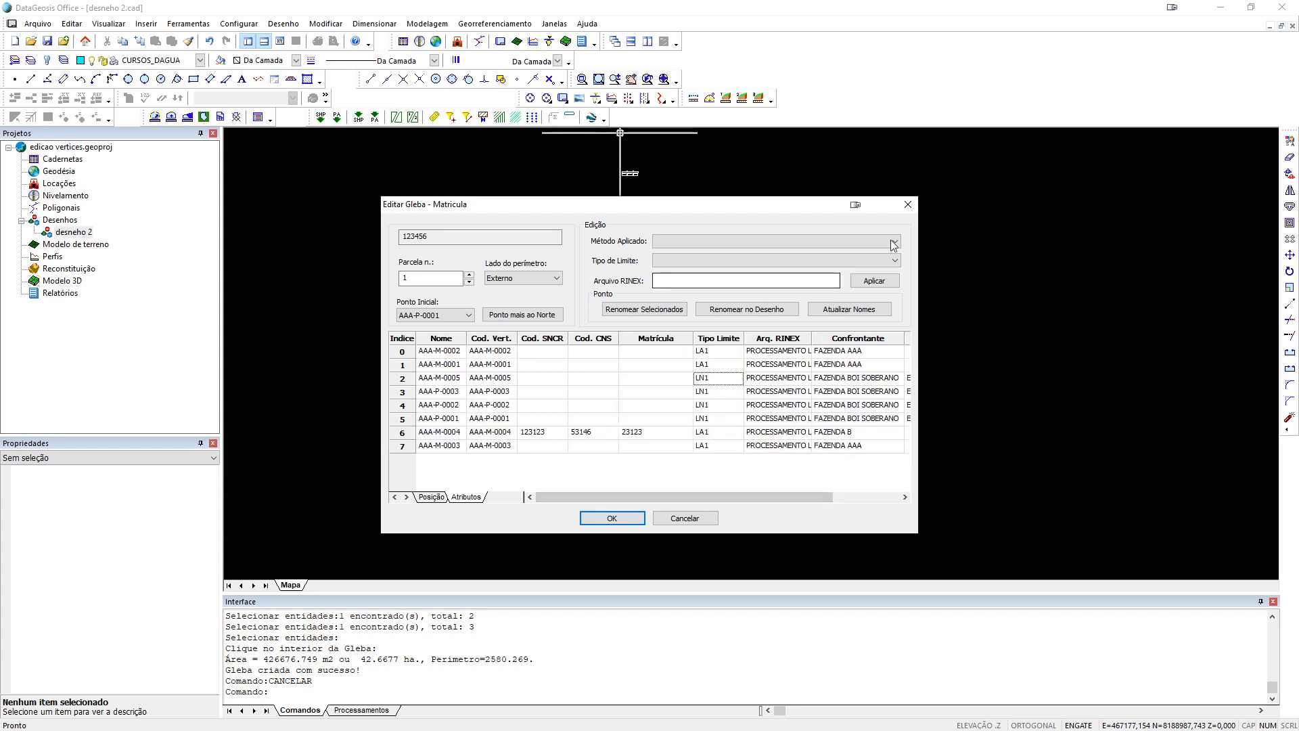
click(909, 208)
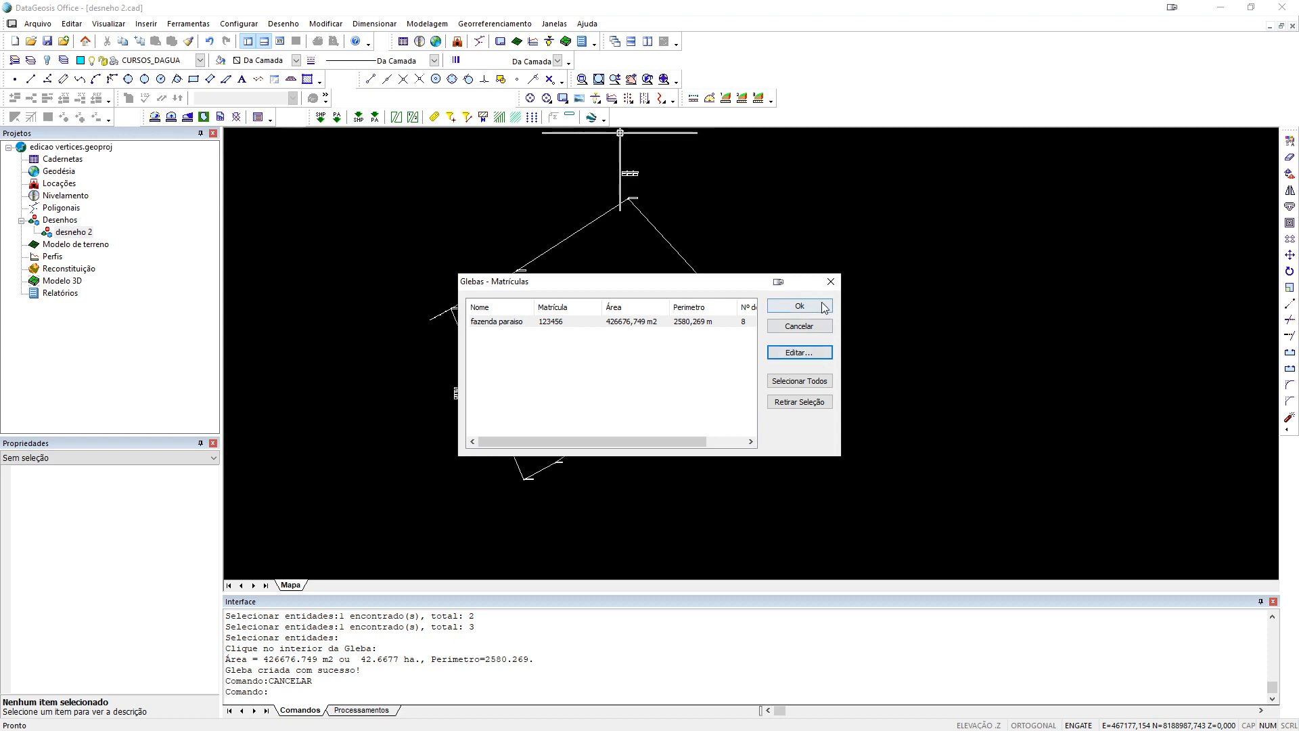
click(817, 305)
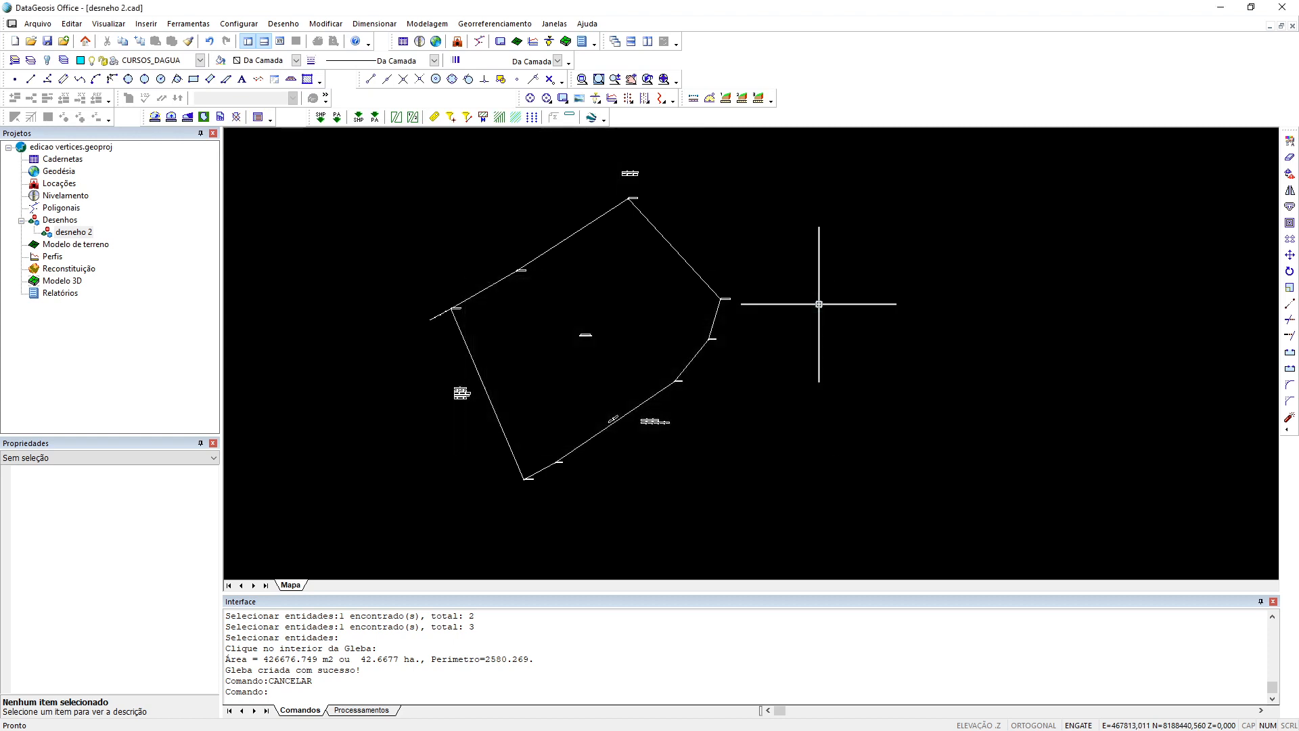
- Turn on the visibility of the LAYOUT layer
click(199, 61)
click(90, 172)
click(317, 229)
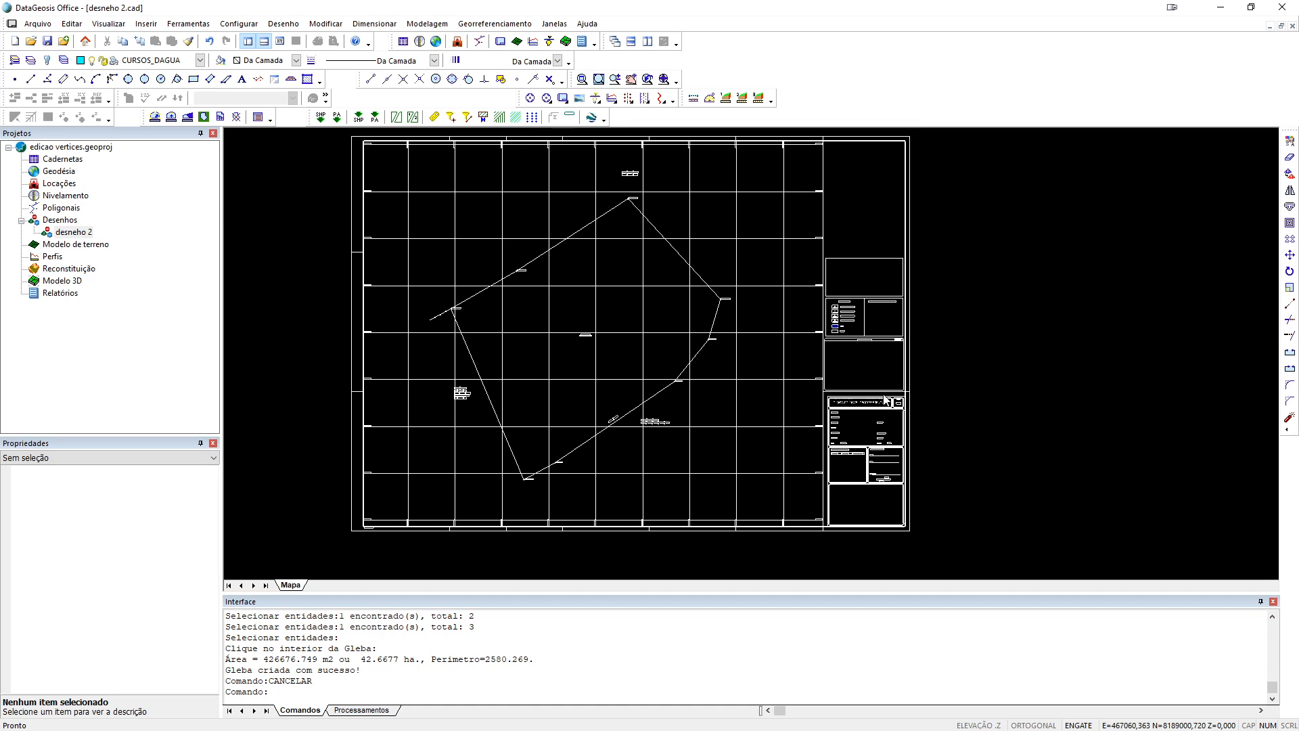
- Update the sheet data by selecting the A0 title block and accepting its attributes as they are
scroll(869, 405, up, 4)
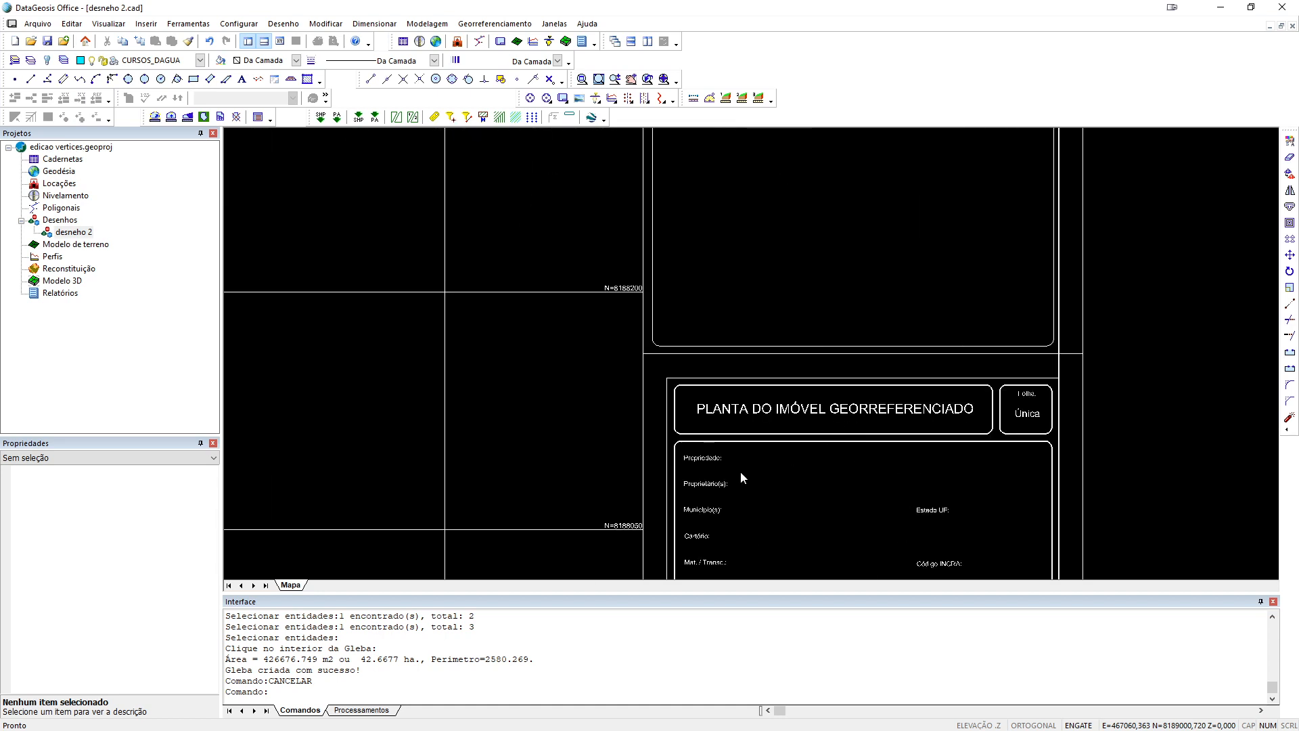
click(498, 24)
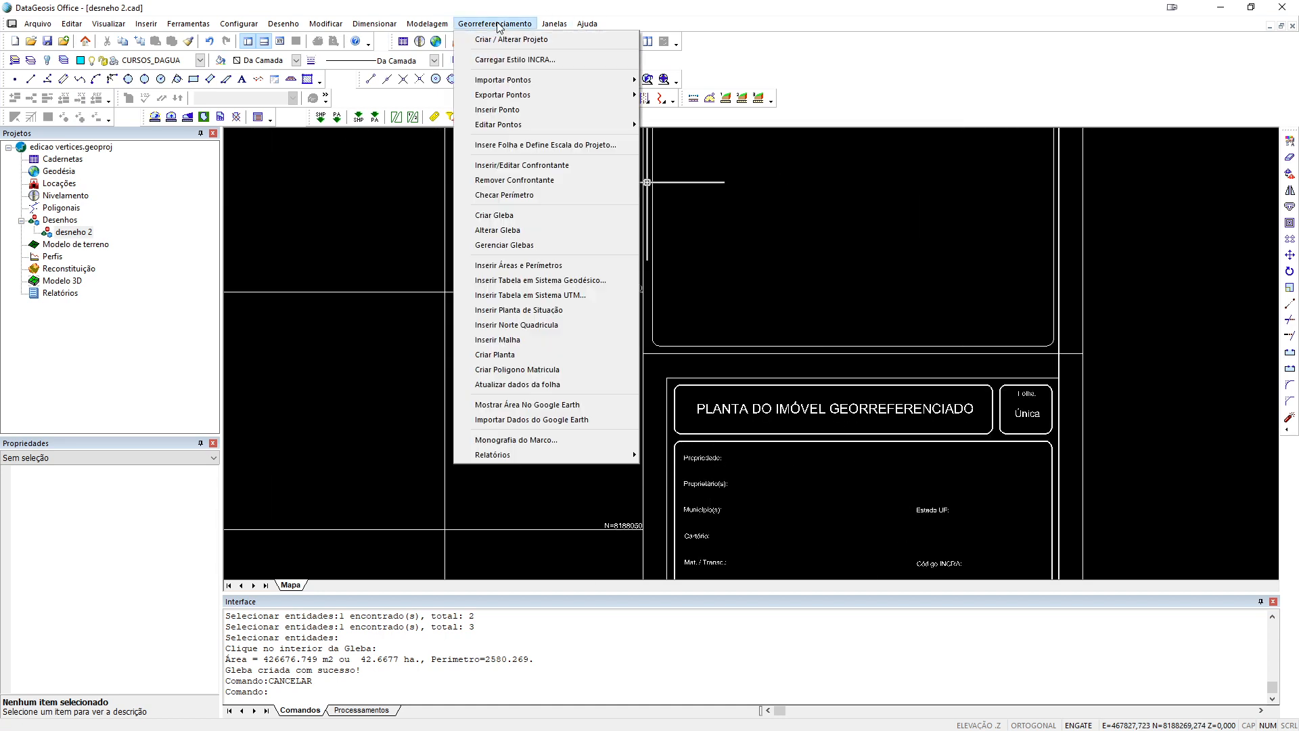
click(514, 384)
click(702, 472)
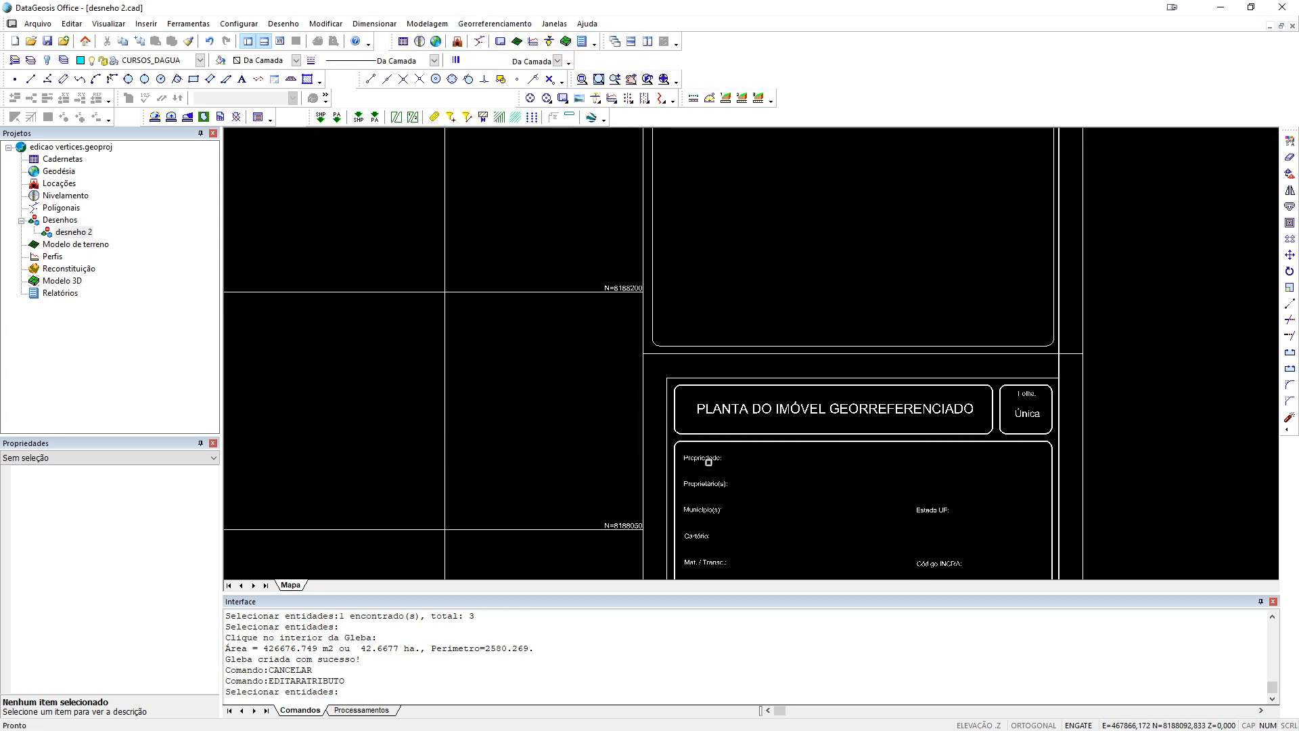
scroll(655, 340, up, 2)
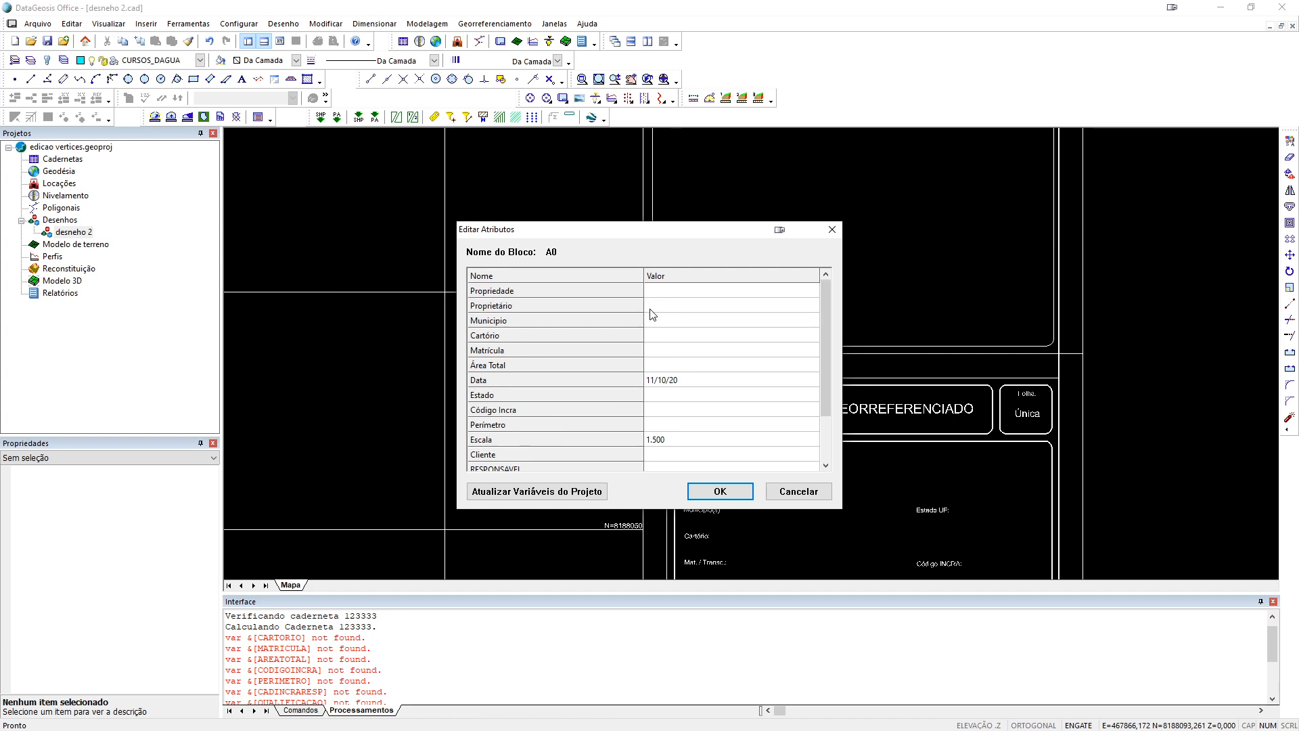
click(720, 491)
- Insert the areas and perimeters table for the fazenda paraiso gleba using SGL, directly beneath the header row in Quadro de Áreas e Perímetros
scroll(757, 460, down, 2)
scroll(757, 460, up, 3)
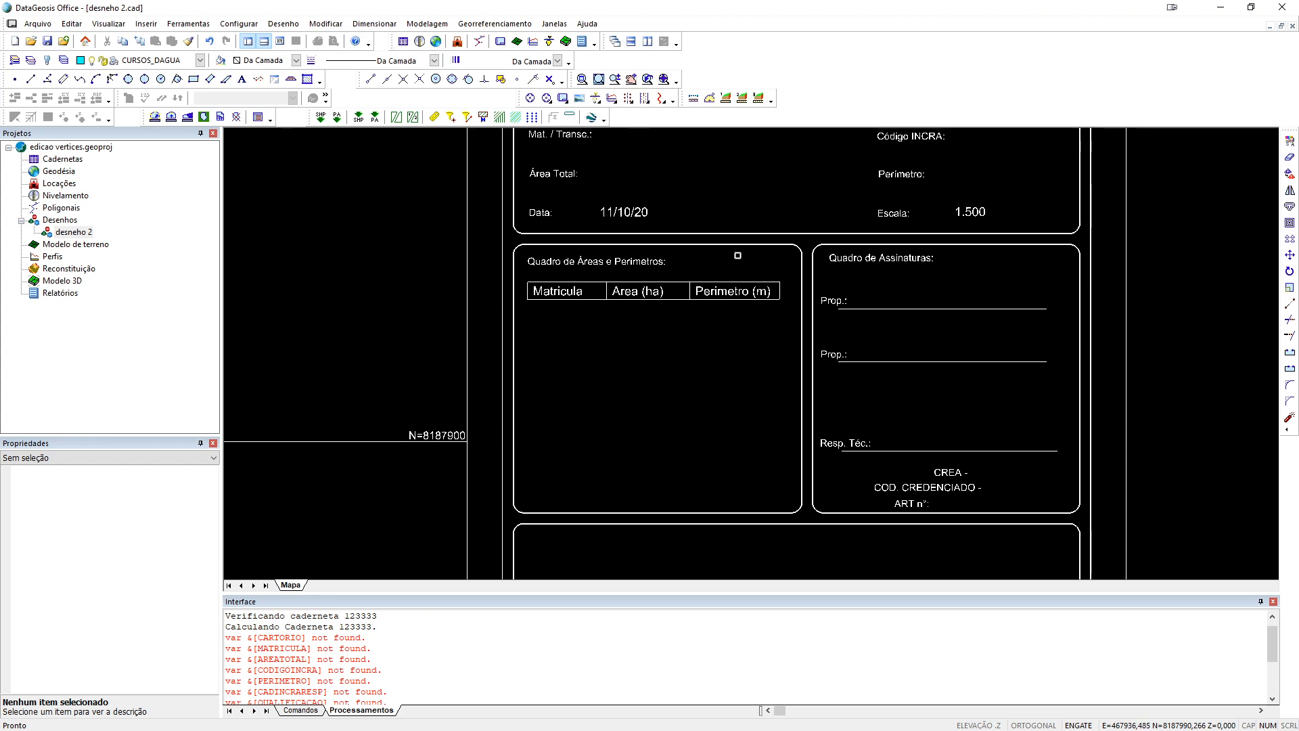
click(495, 23)
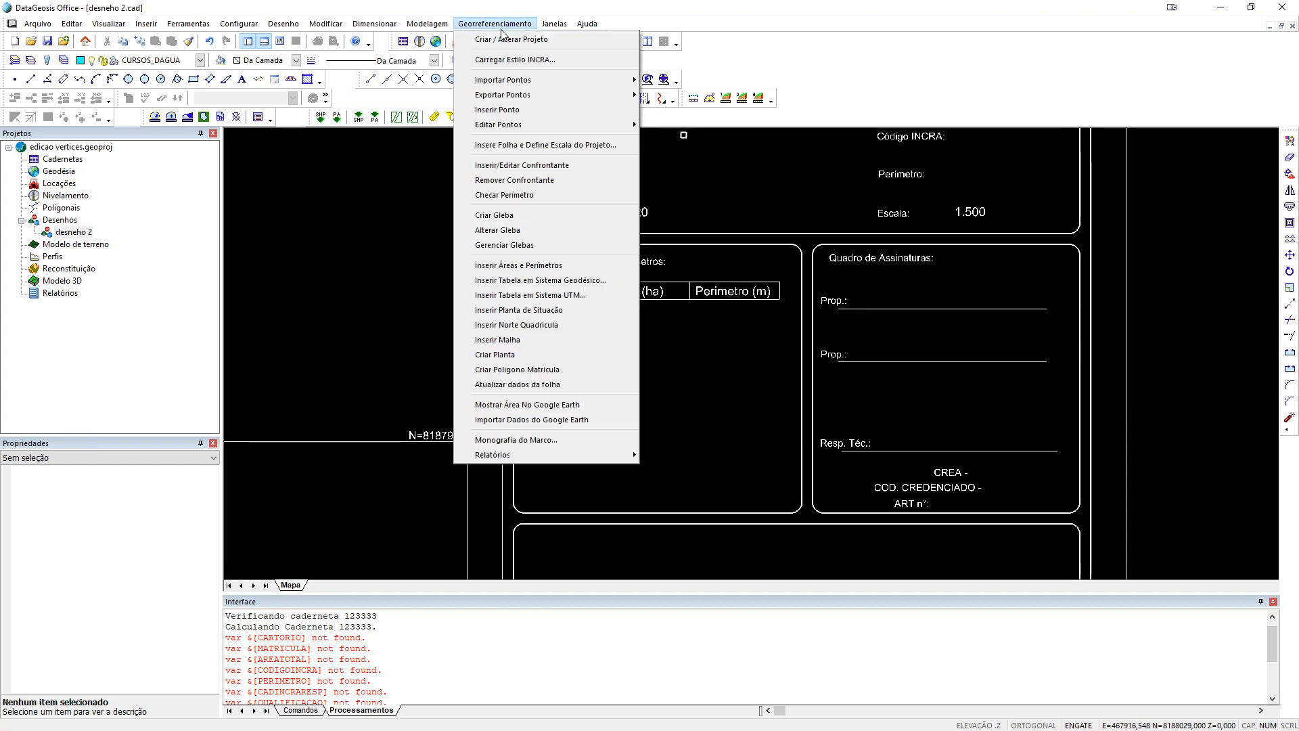
click(540, 266)
click(512, 323)
click(799, 306)
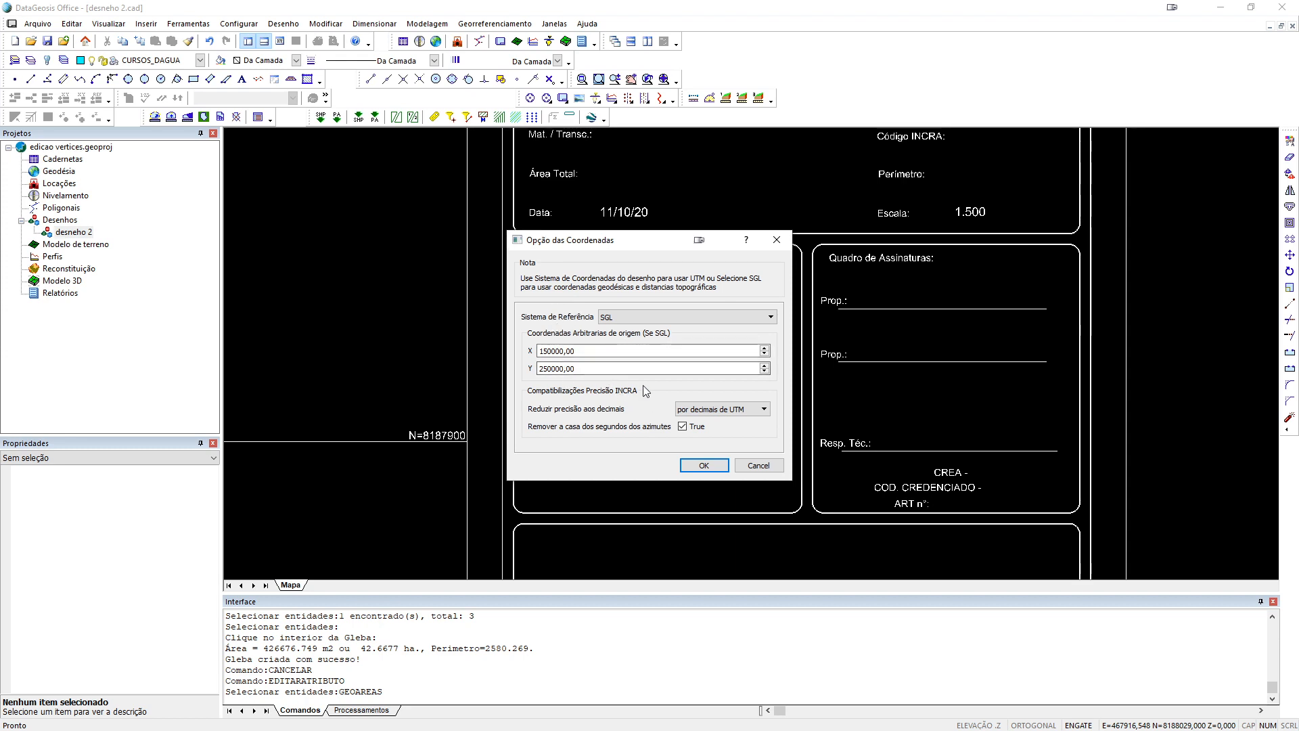
click(704, 465)
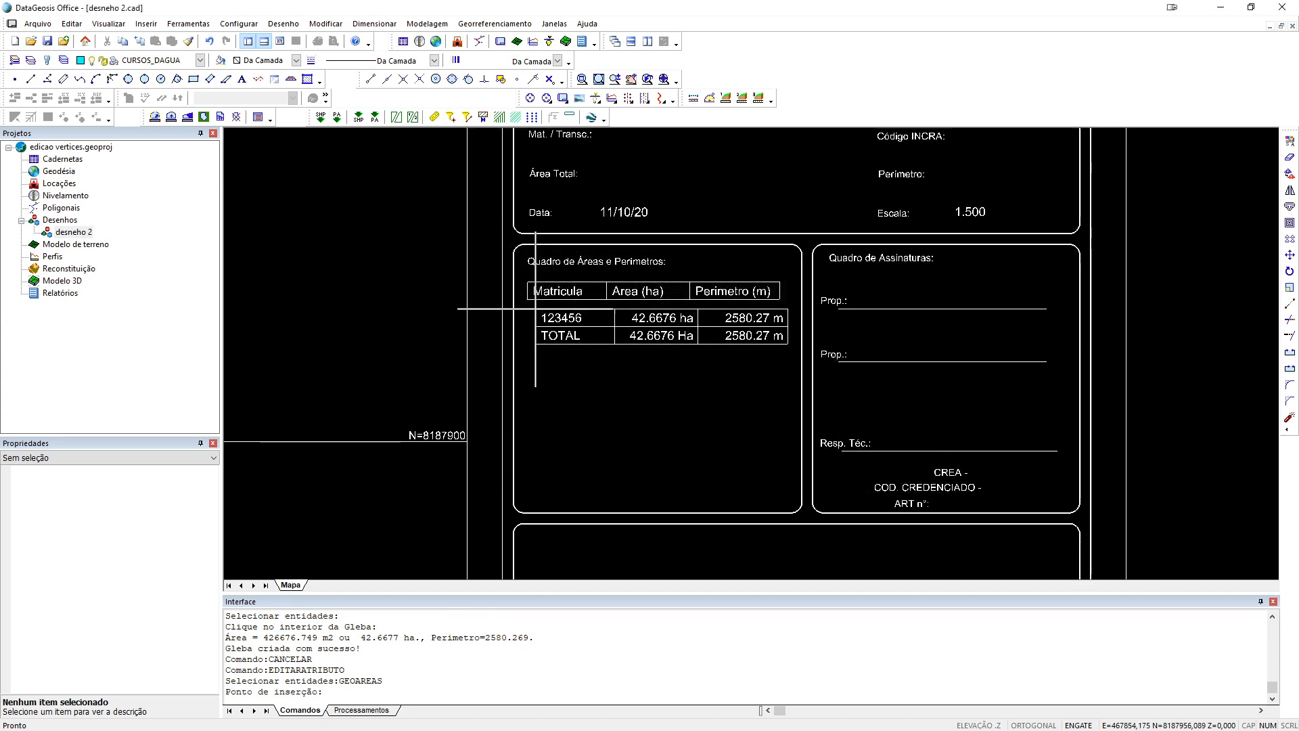
click(528, 300)
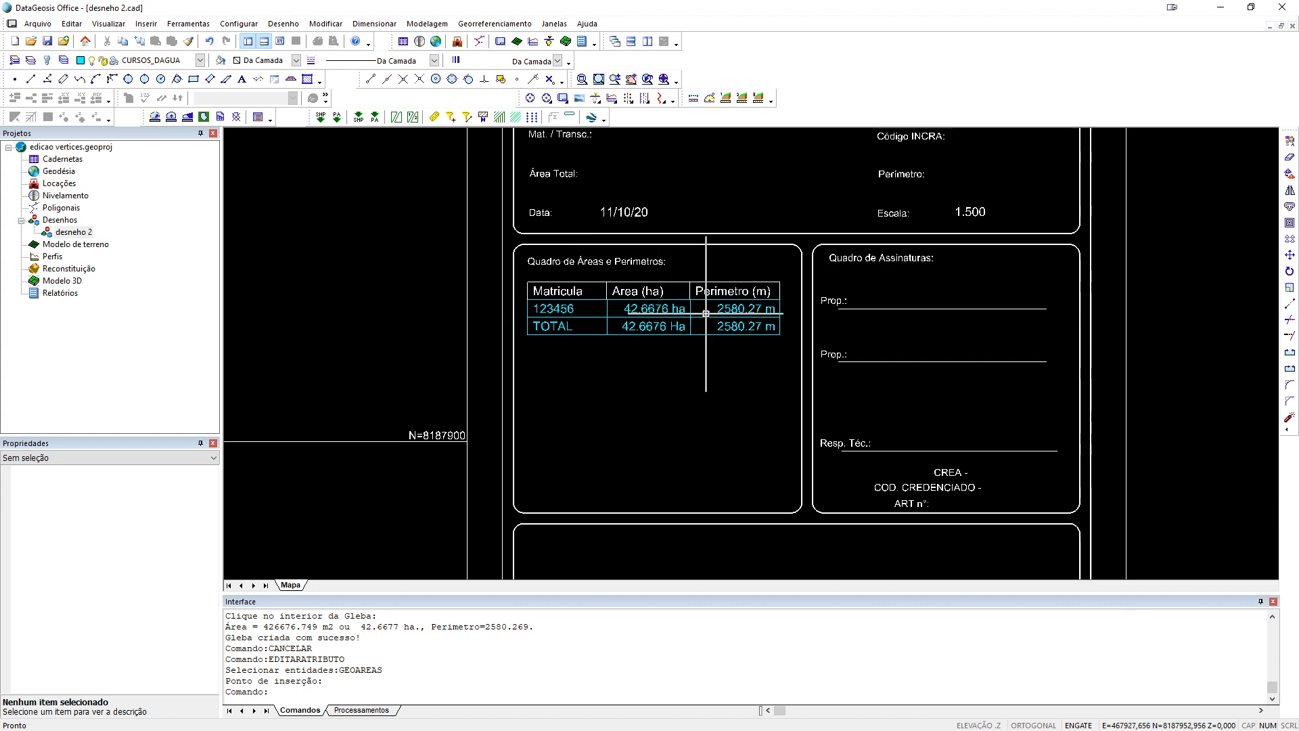
- Move the inserted areas and perimeters table to the LAYOUT layer and deselect it
click(730, 334)
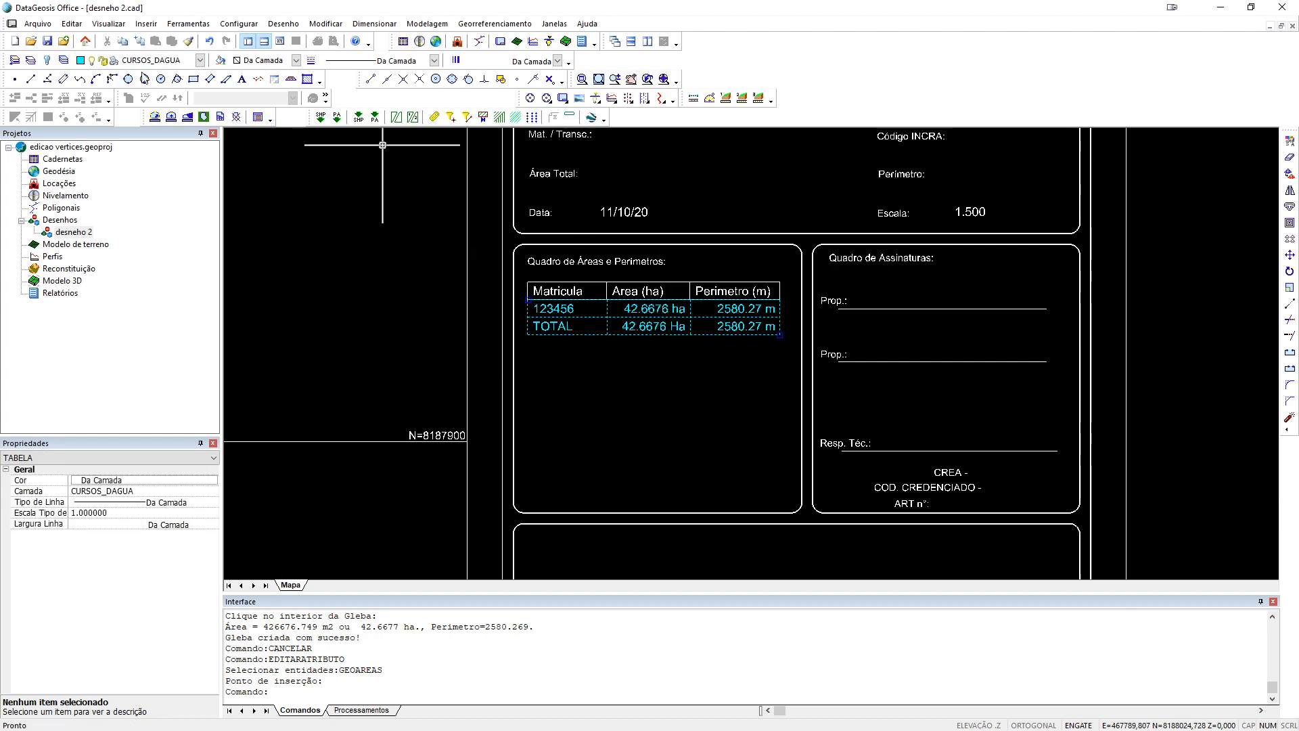
click(201, 60)
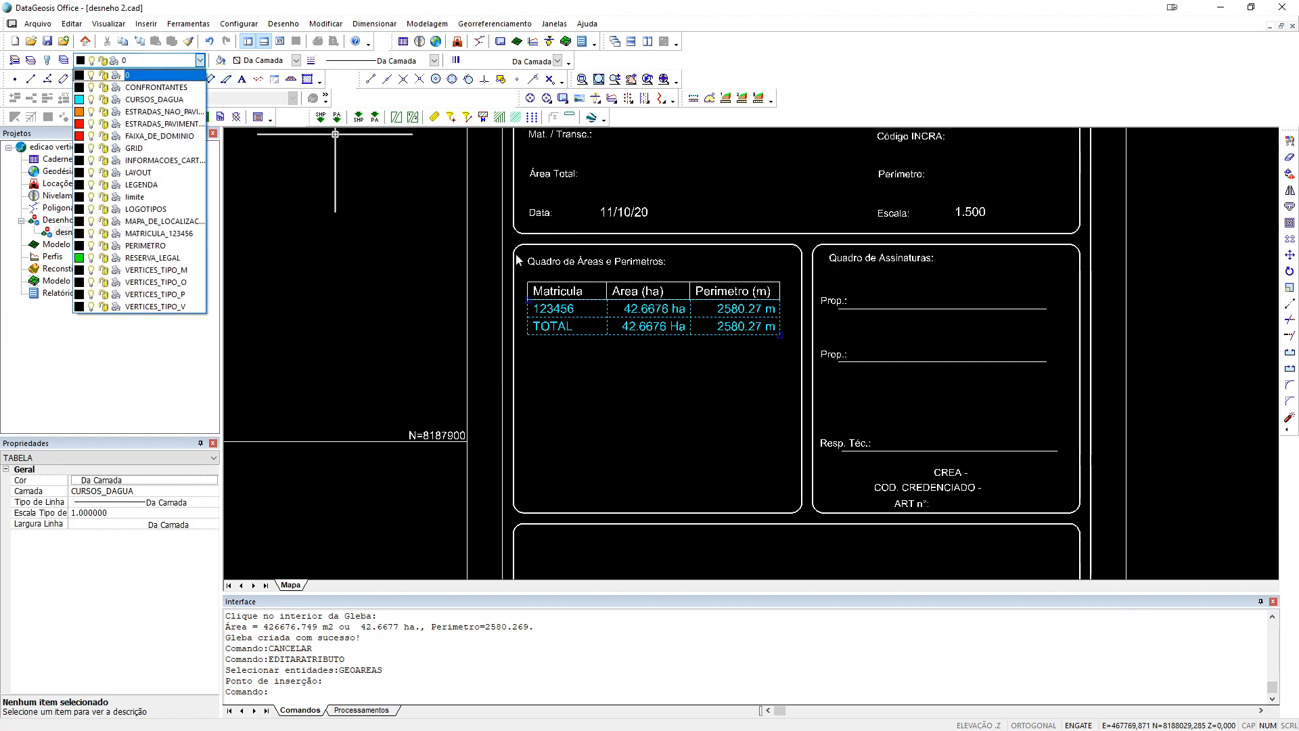
click(142, 172)
key(Escape)
key(Escape)
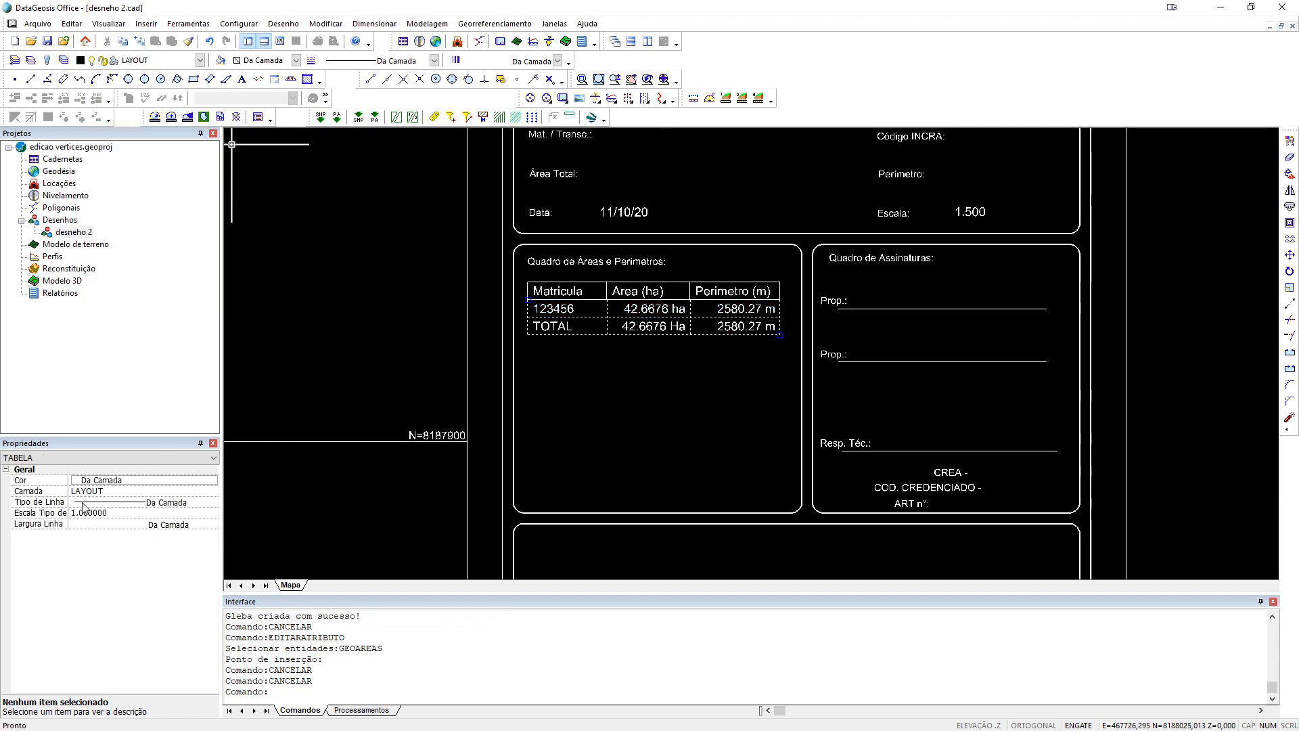
key(Escape)
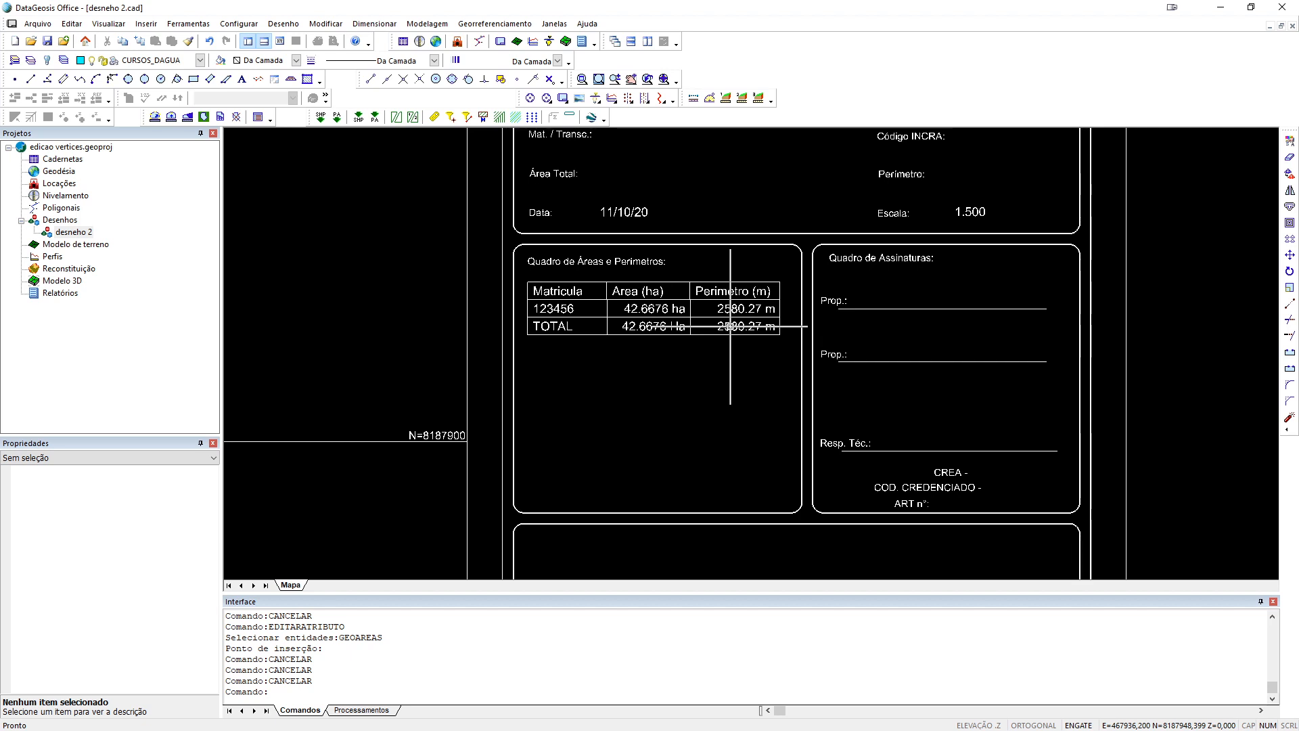
- Turn off the visibility of the MATRICULA_123456 layer
scroll(721, 352, down, 5)
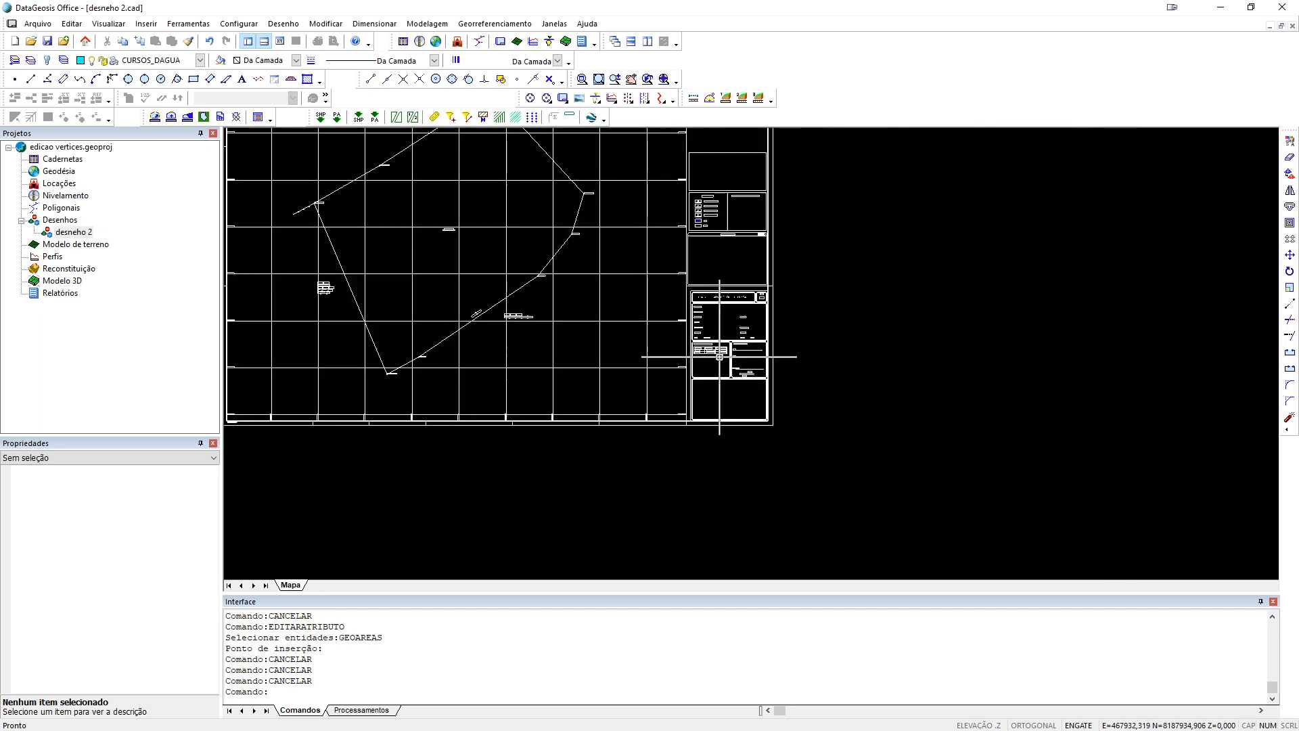
middle_drag(623, 298, 857, 407)
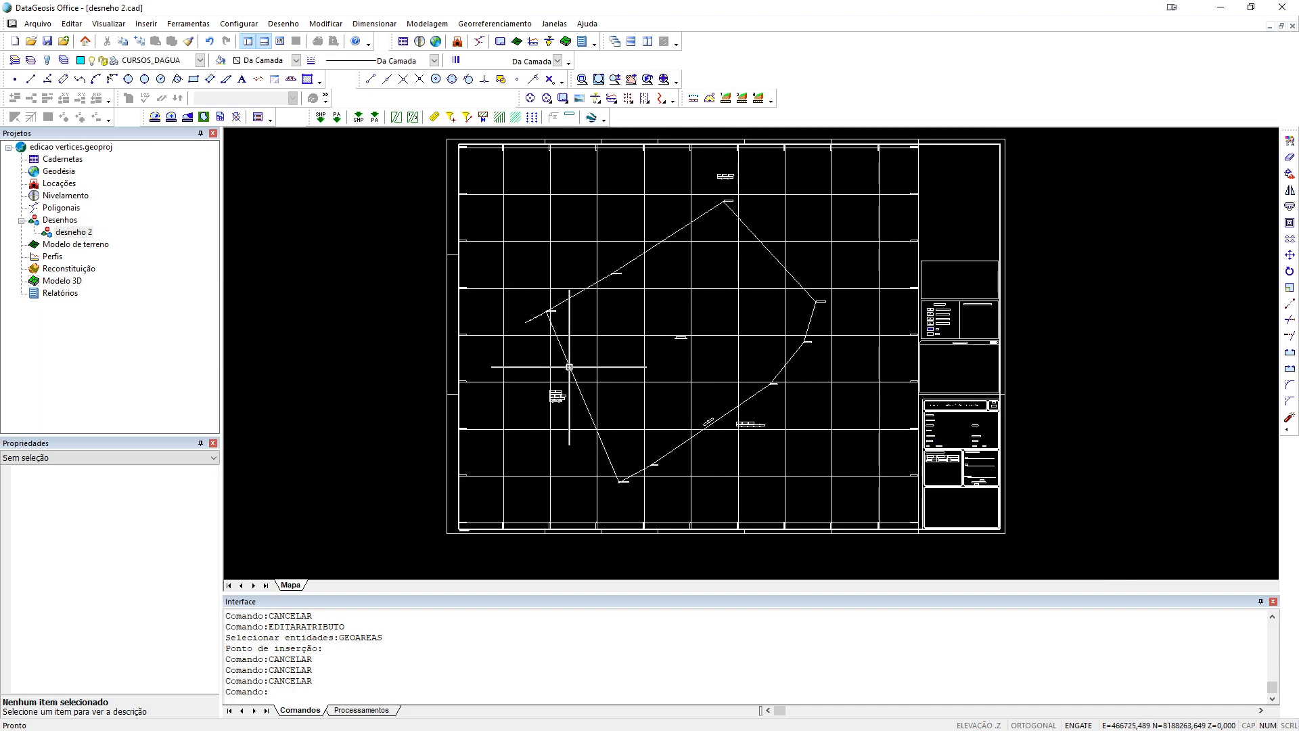
scroll(559, 303, up, 4)
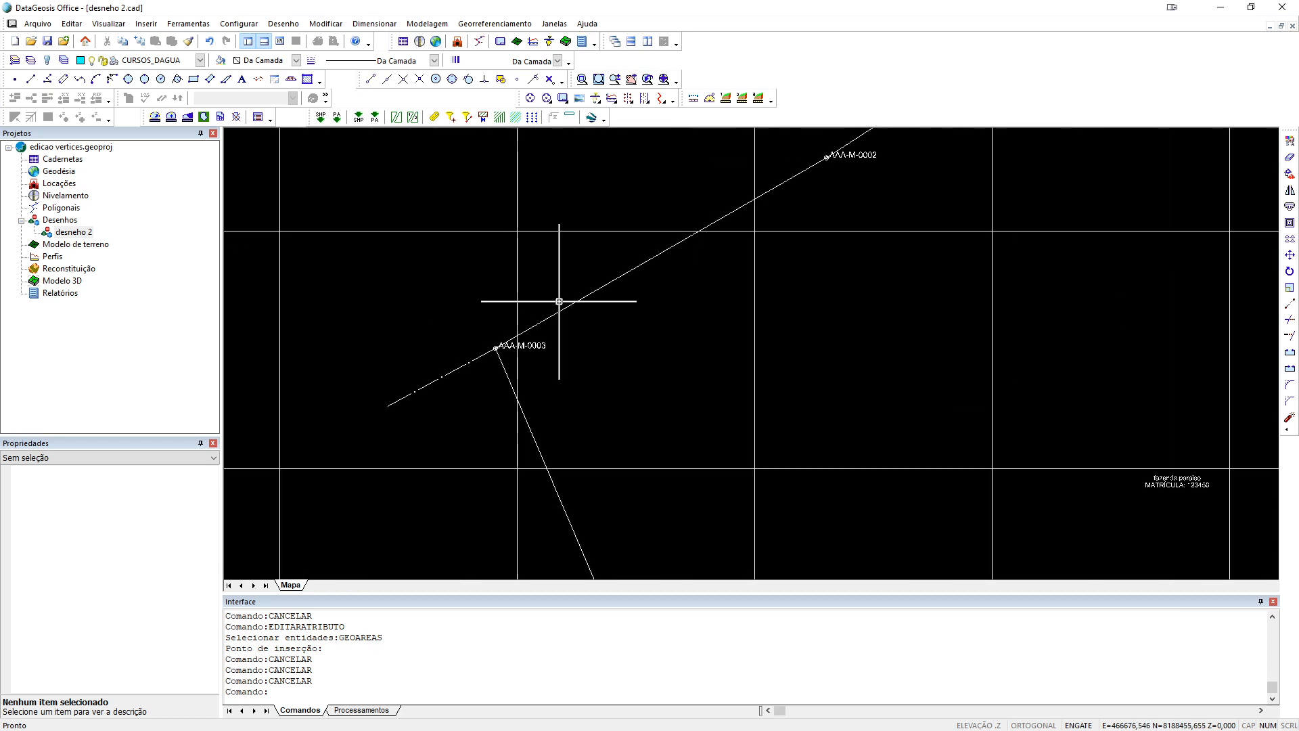
click(201, 60)
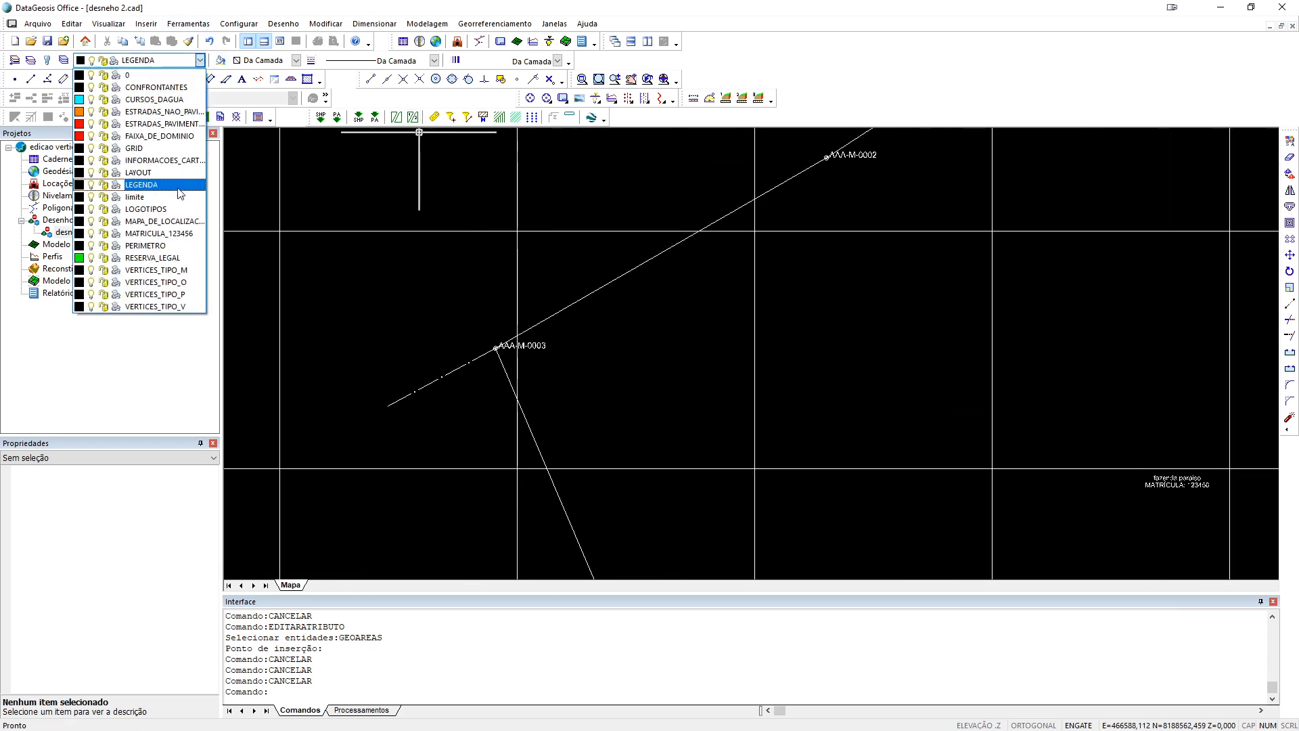
click(91, 235)
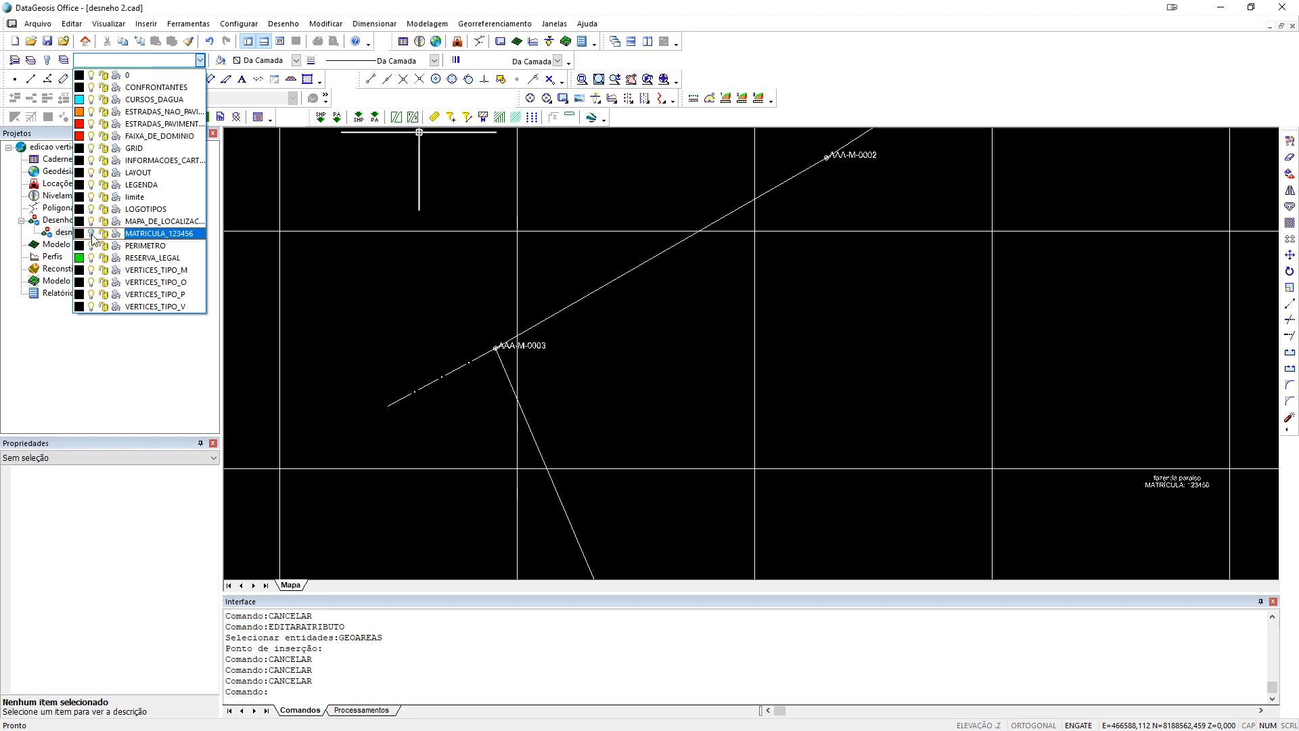
click(329, 316)
- Examine the river boundary near the RIO VIOLA label, and turn the MATRICULA_123456 layer back on
scroll(437, 325, down, 5)
scroll(843, 519, up, 5)
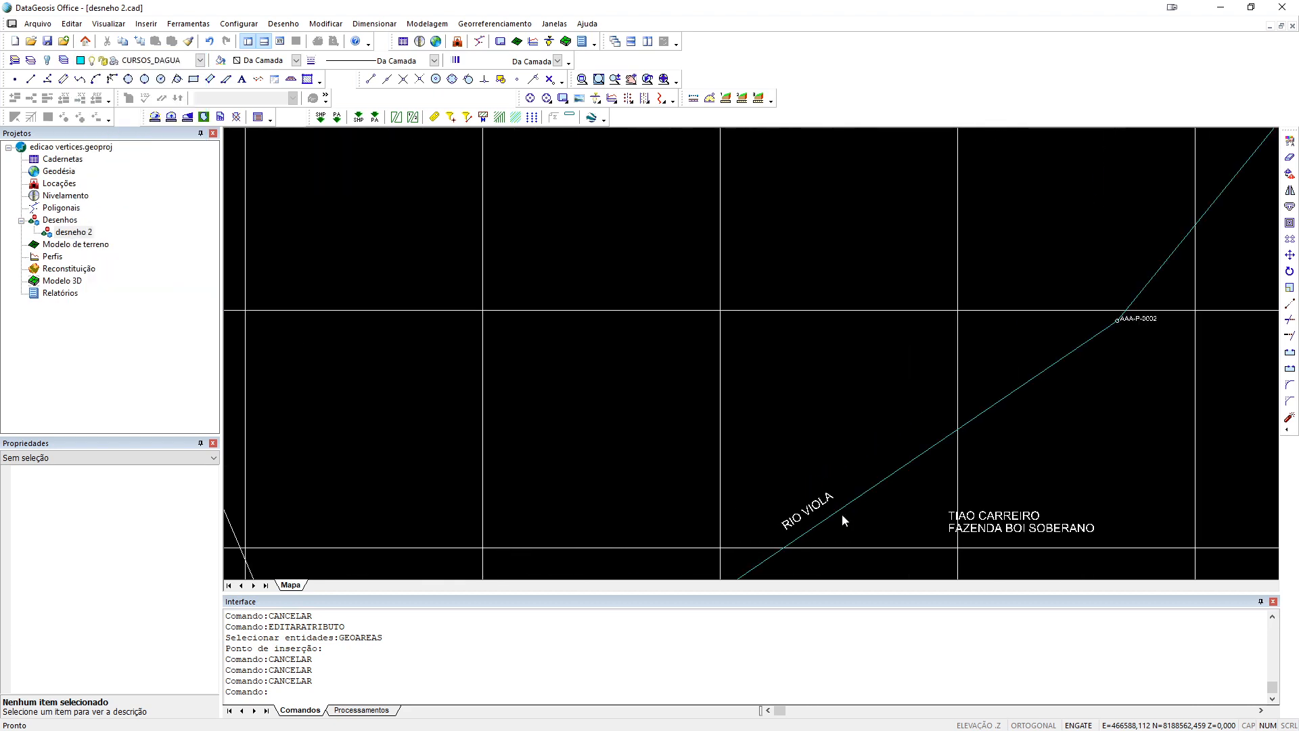
scroll(783, 427, down, 5)
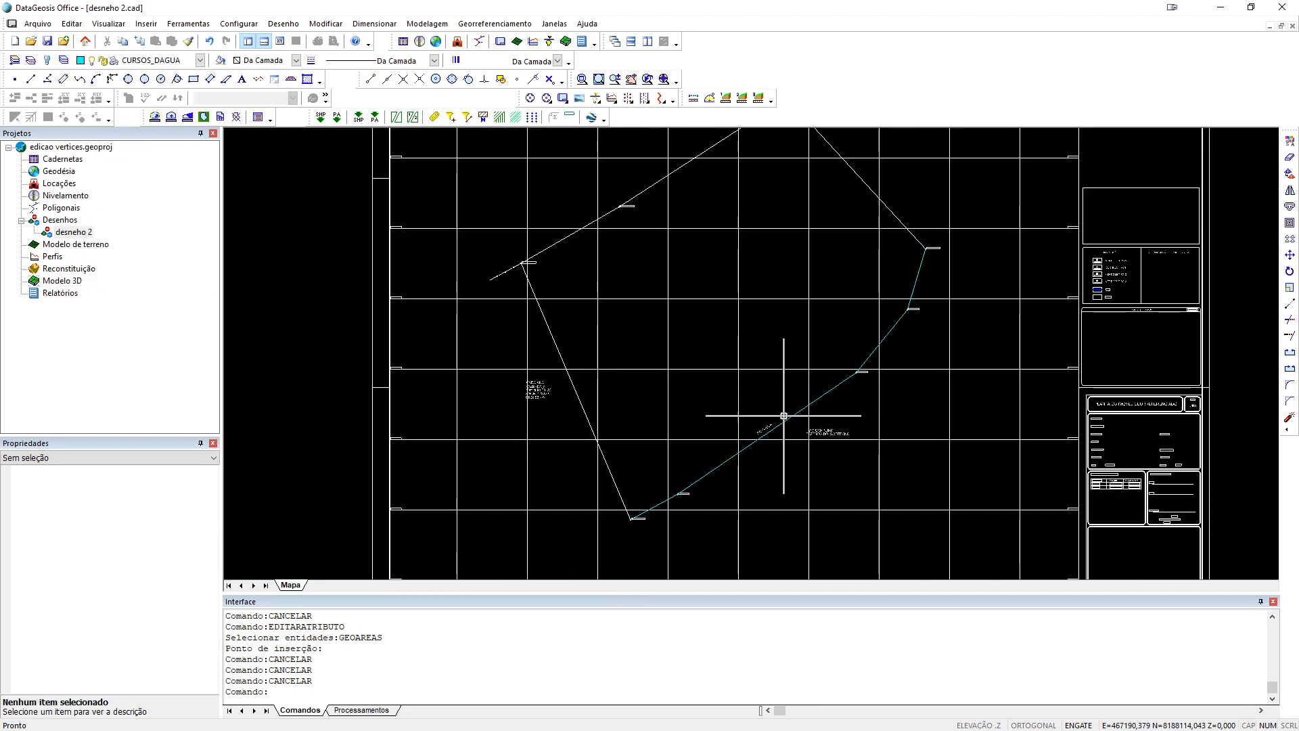
scroll(699, 370, down, 1)
scroll(745, 354, down, 2)
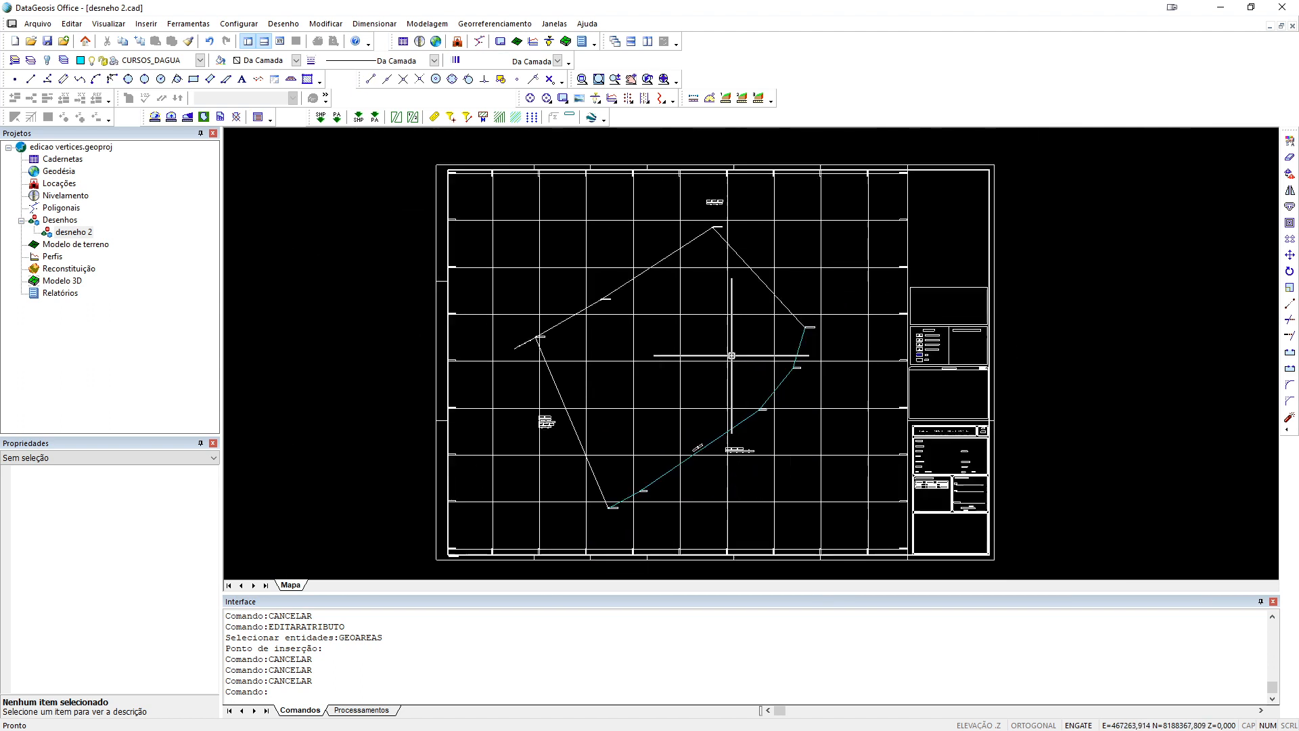
scroll(534, 406, down, 1)
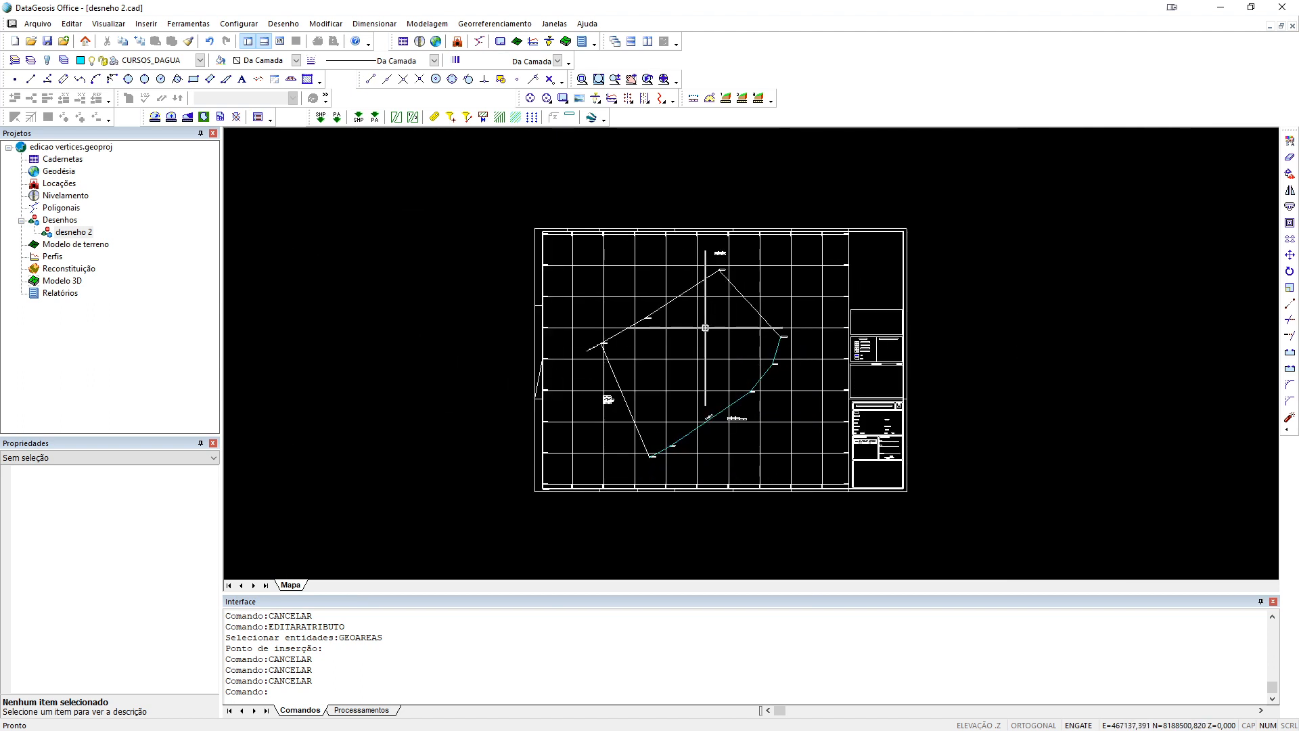
click(200, 60)
click(90, 234)
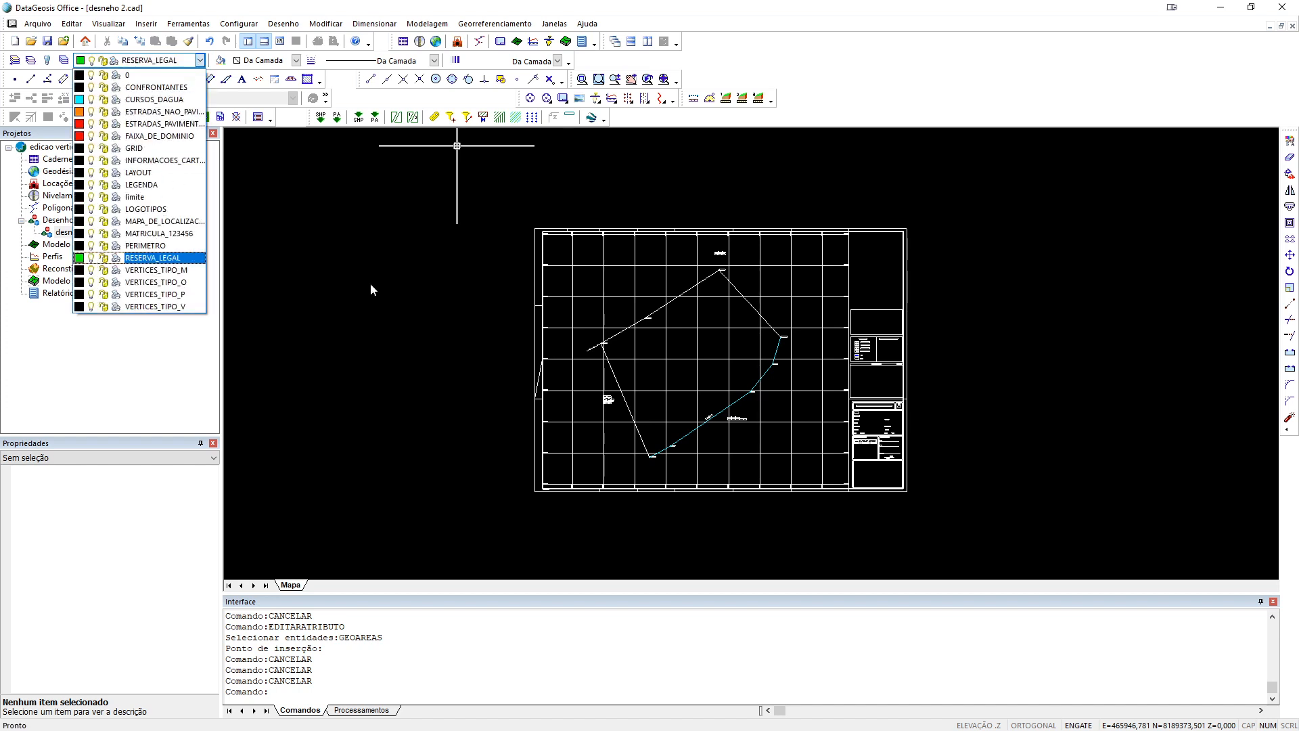
- Generate the Memorial Descritivo report with precision reduced by UTM decimals, azimuth seconds removed, and the MemorialDescritivo-LonLat-Altitude.rtf template
click(408, 295)
click(504, 24)
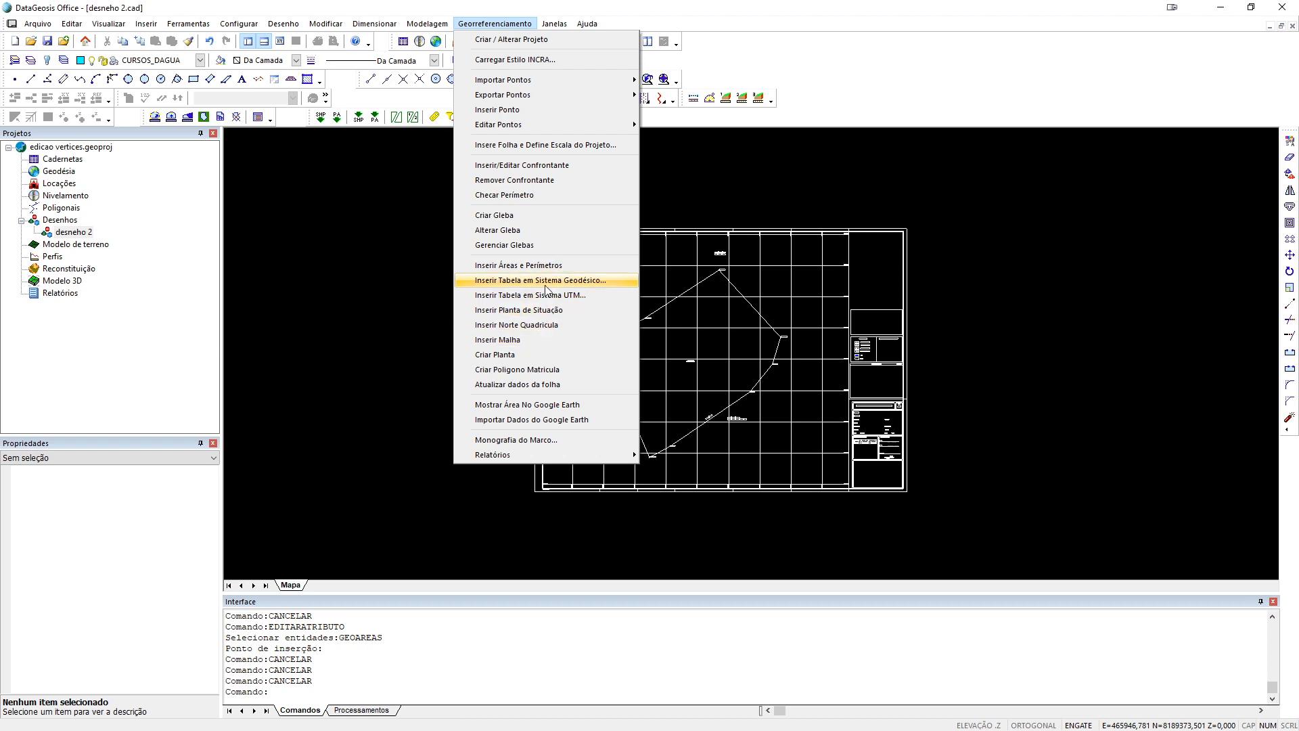
mouse_move(625, 456)
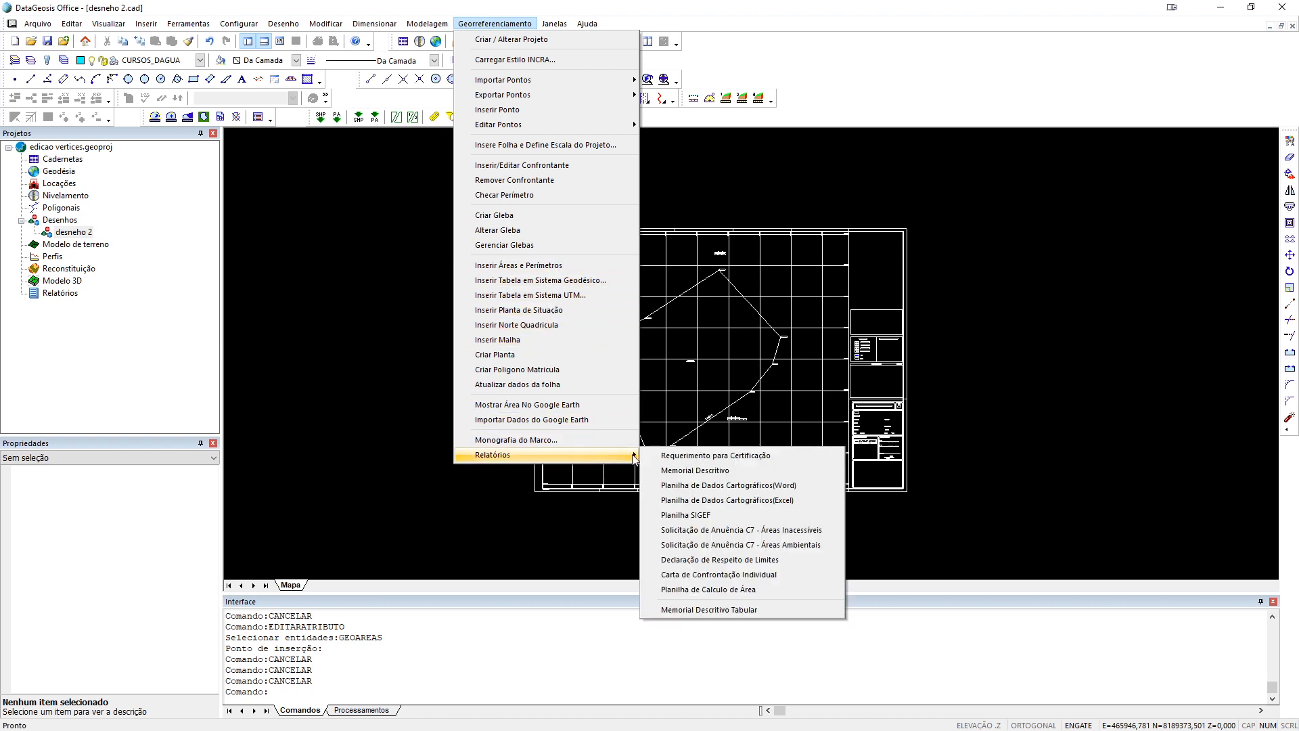
click(736, 472)
click(585, 331)
click(599, 477)
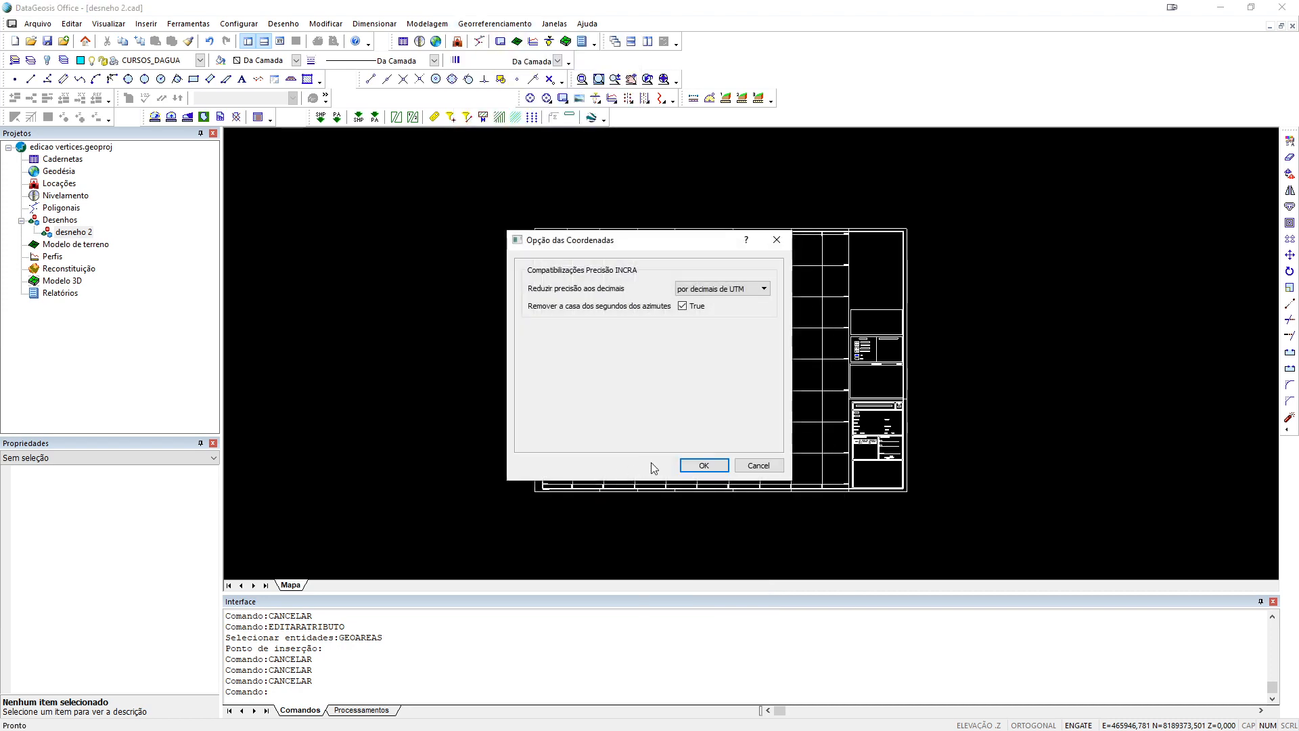
click(691, 465)
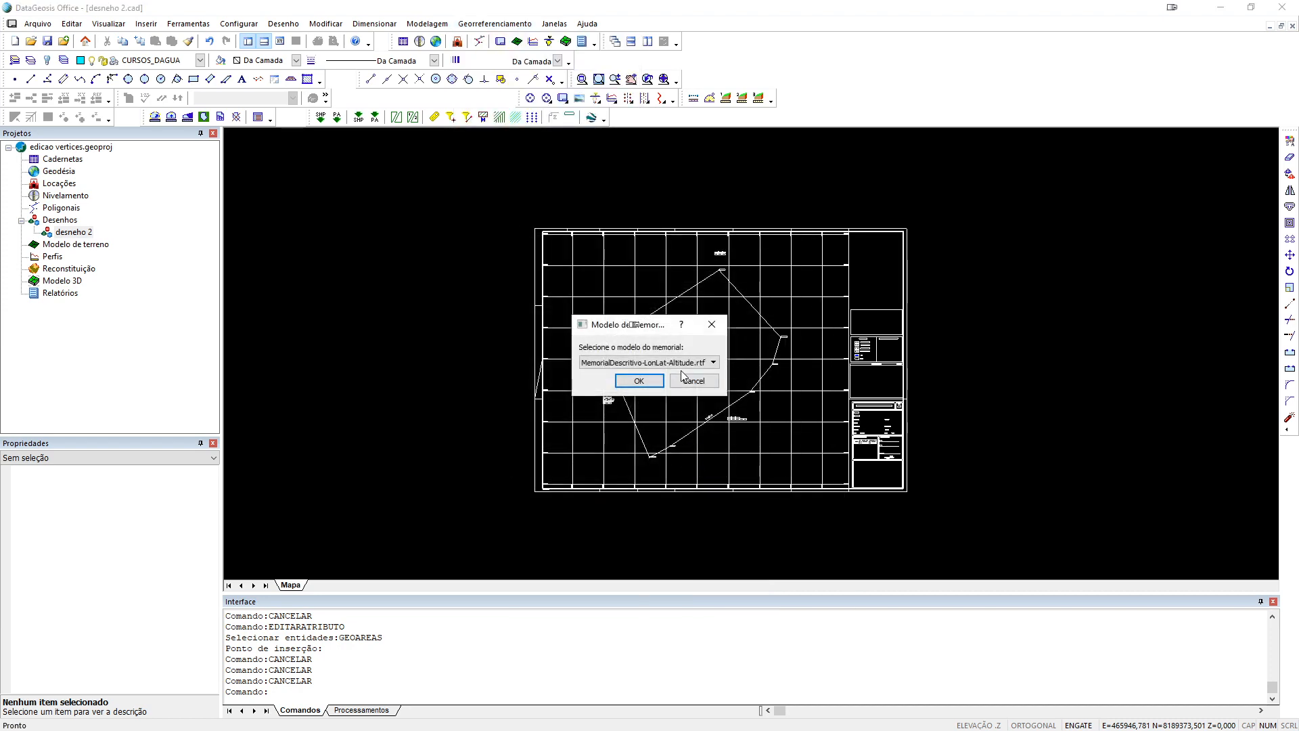
click(643, 381)
click(646, 381)
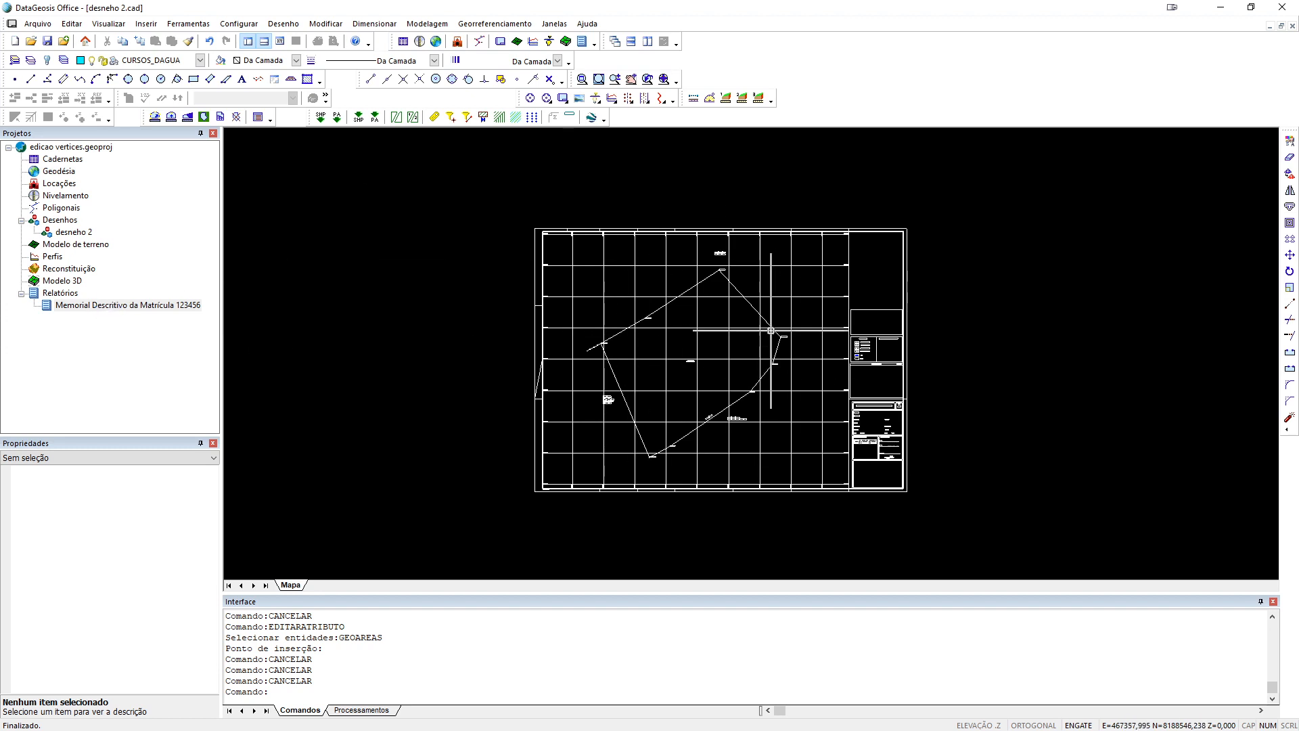
- Open the generated Memorial Descritivo and review its property header, perimeter description with confrontantes, and signature block
double_click(159, 306)
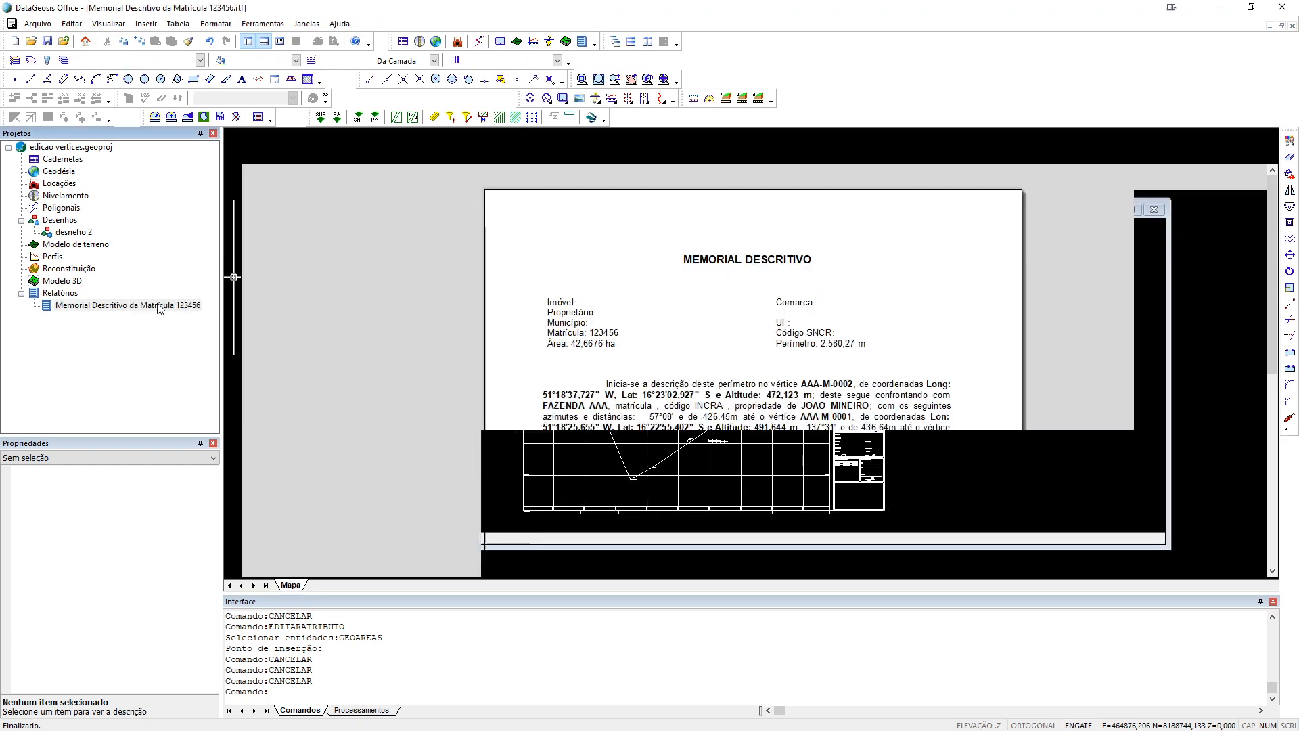
scroll(748, 264, down, 2)
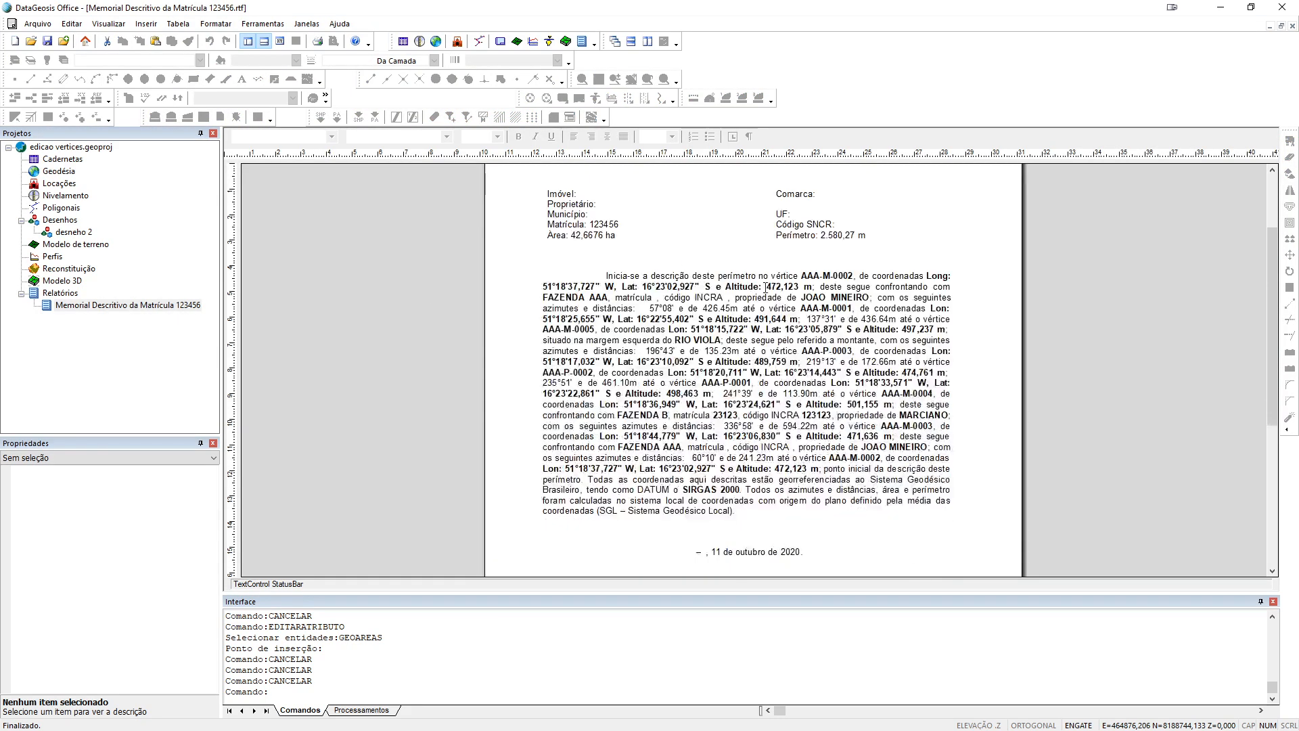
scroll(780, 268, up, 2)
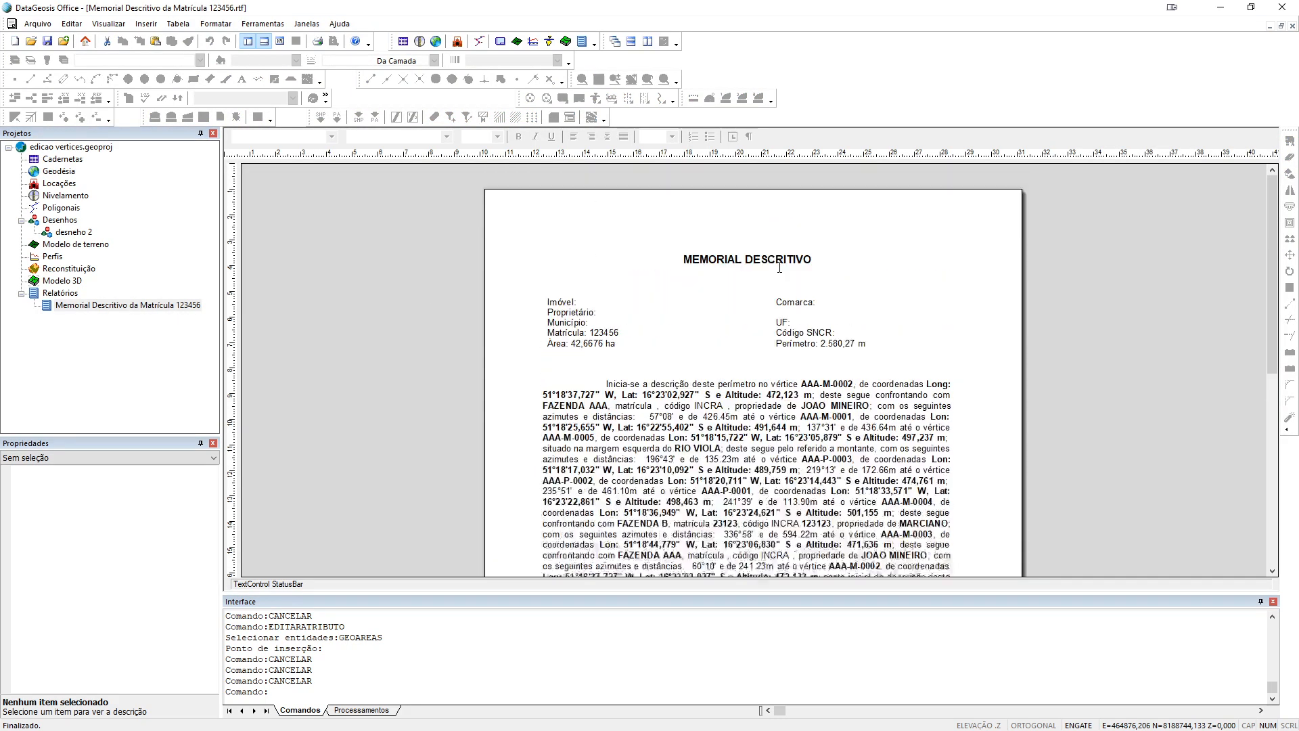
scroll(659, 339, down, 1)
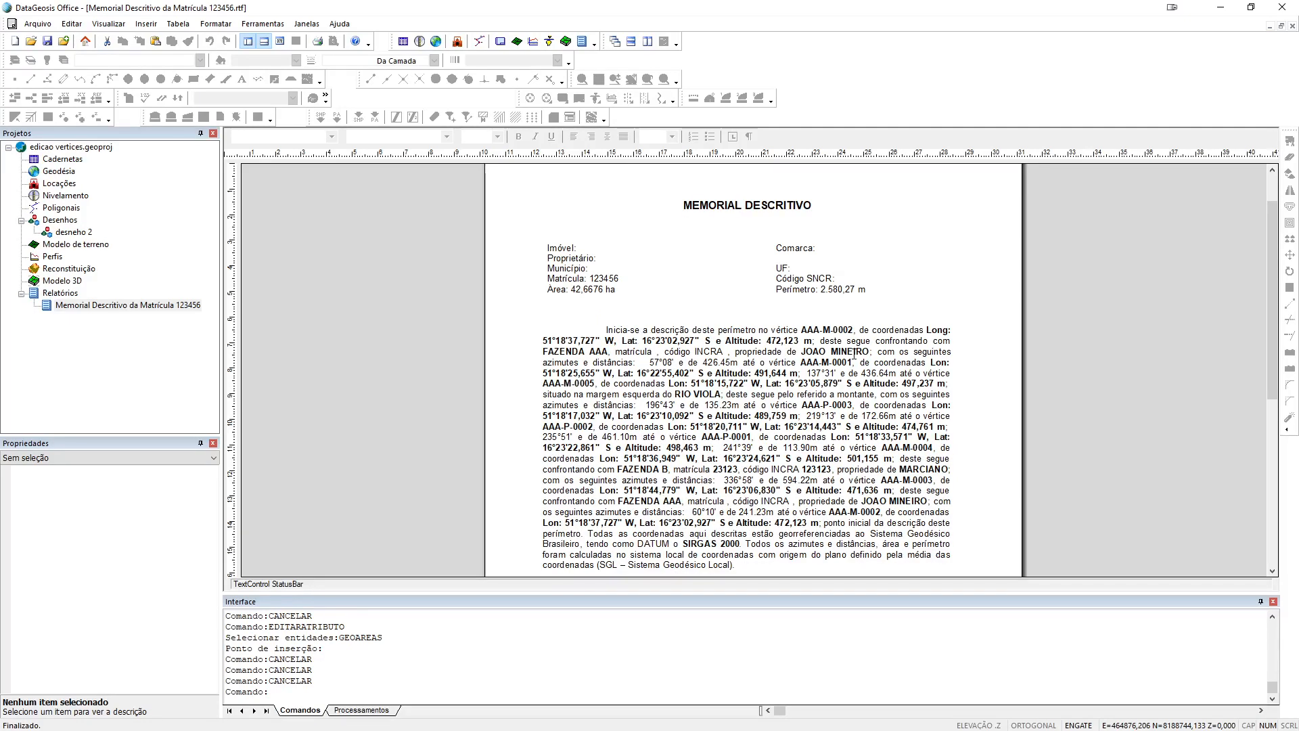
drag(798, 351, 885, 342)
click(698, 352)
scroll(771, 328, down, 2)
scroll(799, 307, up, 3)
click(815, 303)
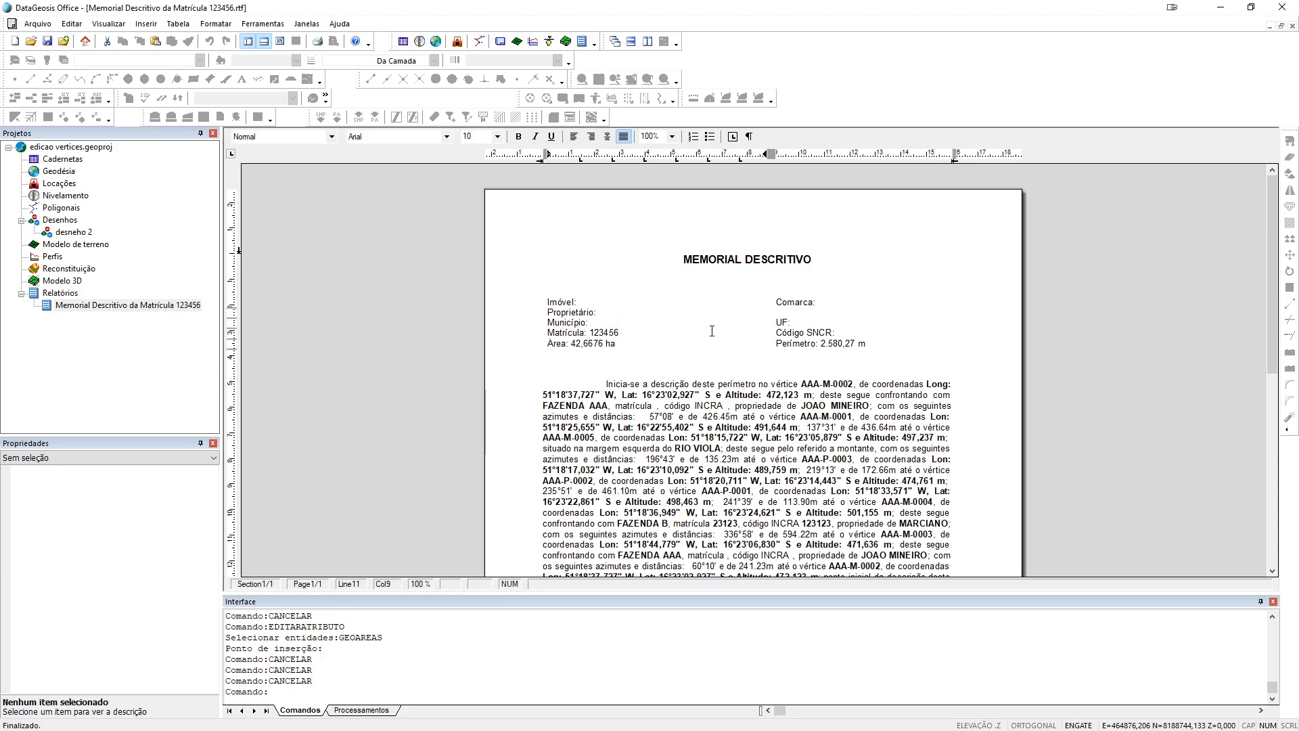
scroll(712, 331, down, 5)
scroll(670, 284, up, 5)
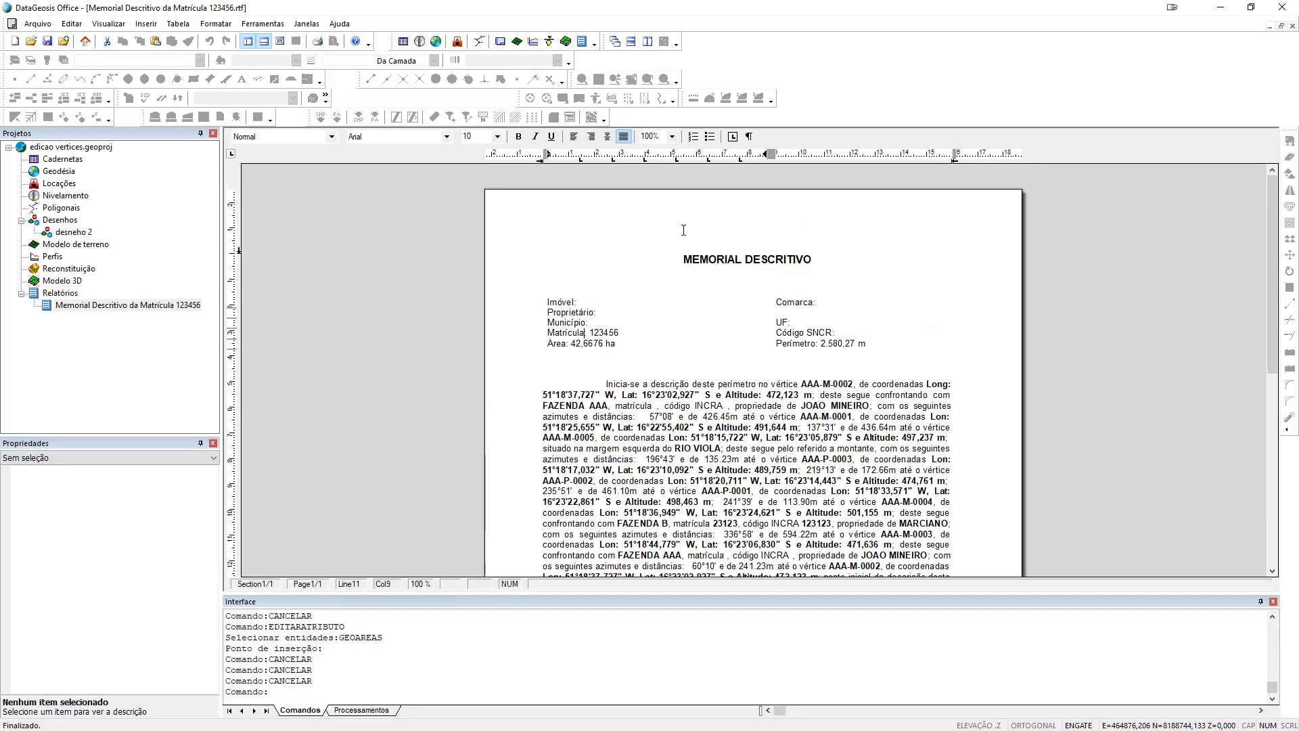
scroll(1059, 350, down, 5)
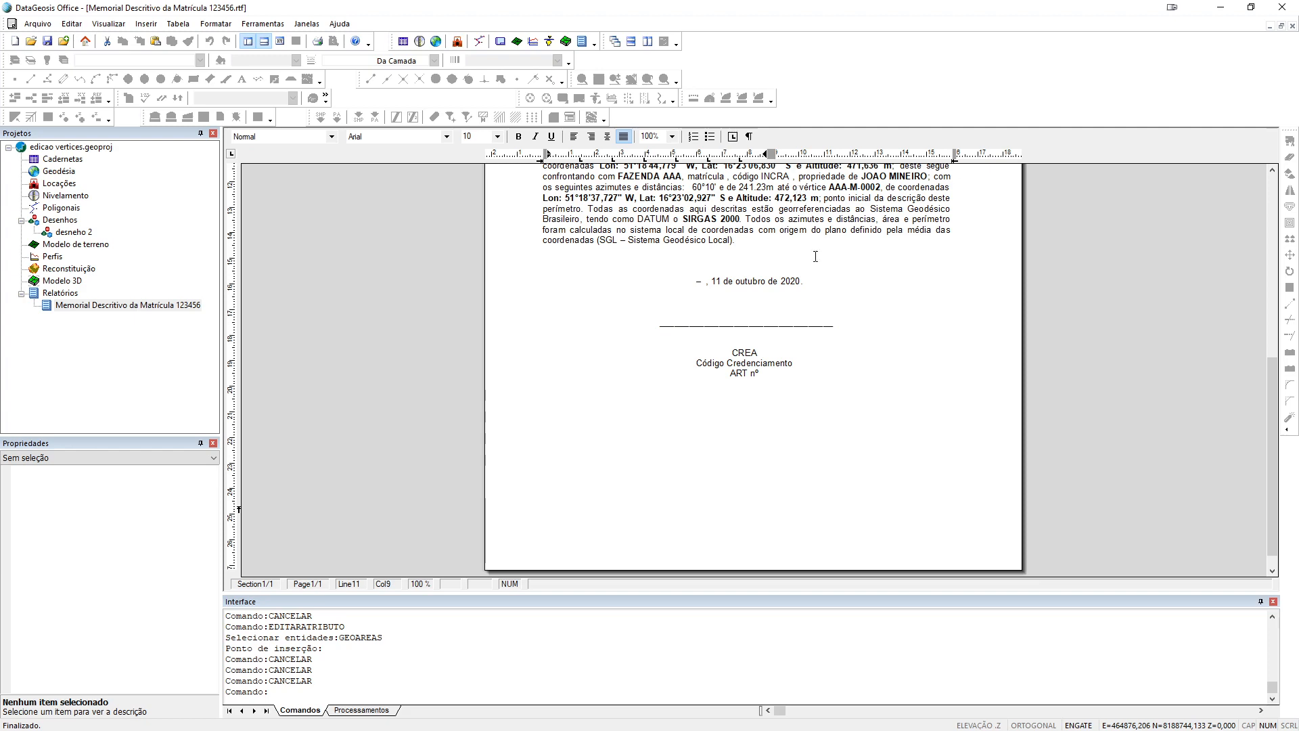
scroll(814, 311, up, 3)
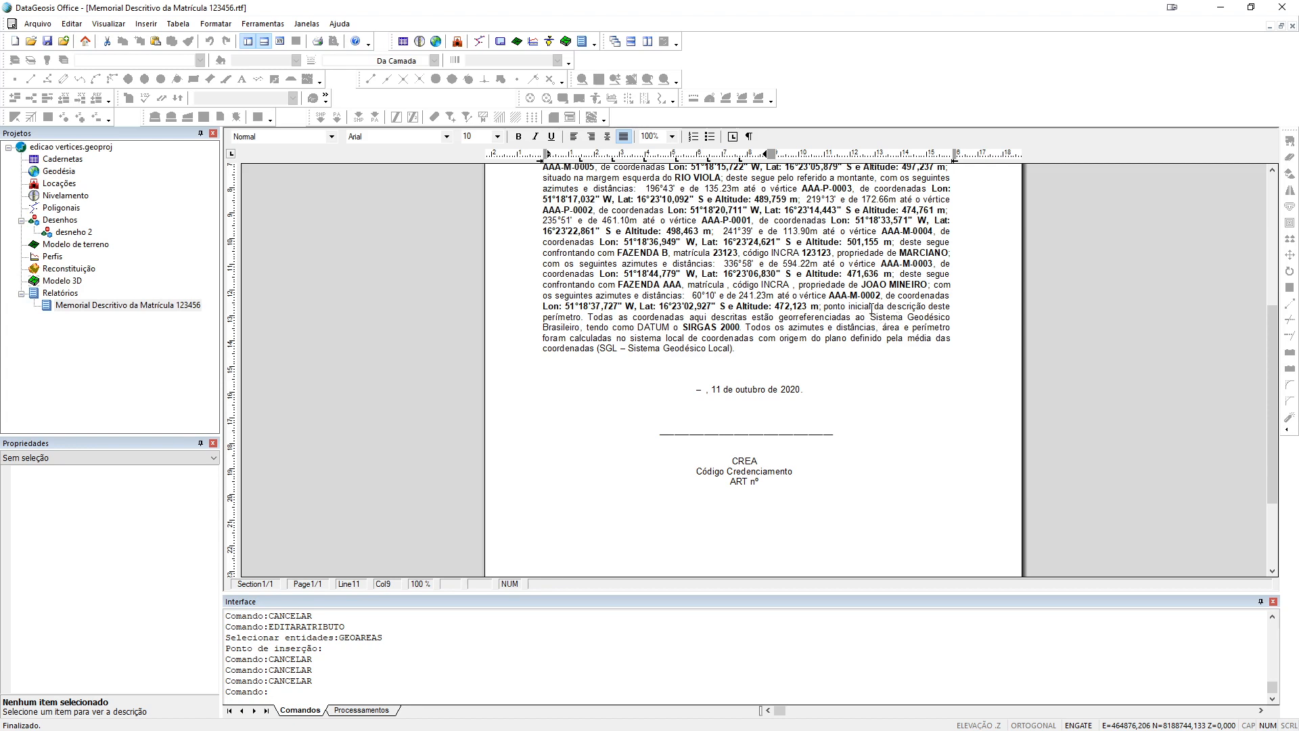
- Examine the closing sentences of the Memorial Descritivo on the SIRGAS 2000 datum and the SGL calculation of azimuths, distances, area and perimeter
drag(591, 307, 746, 328)
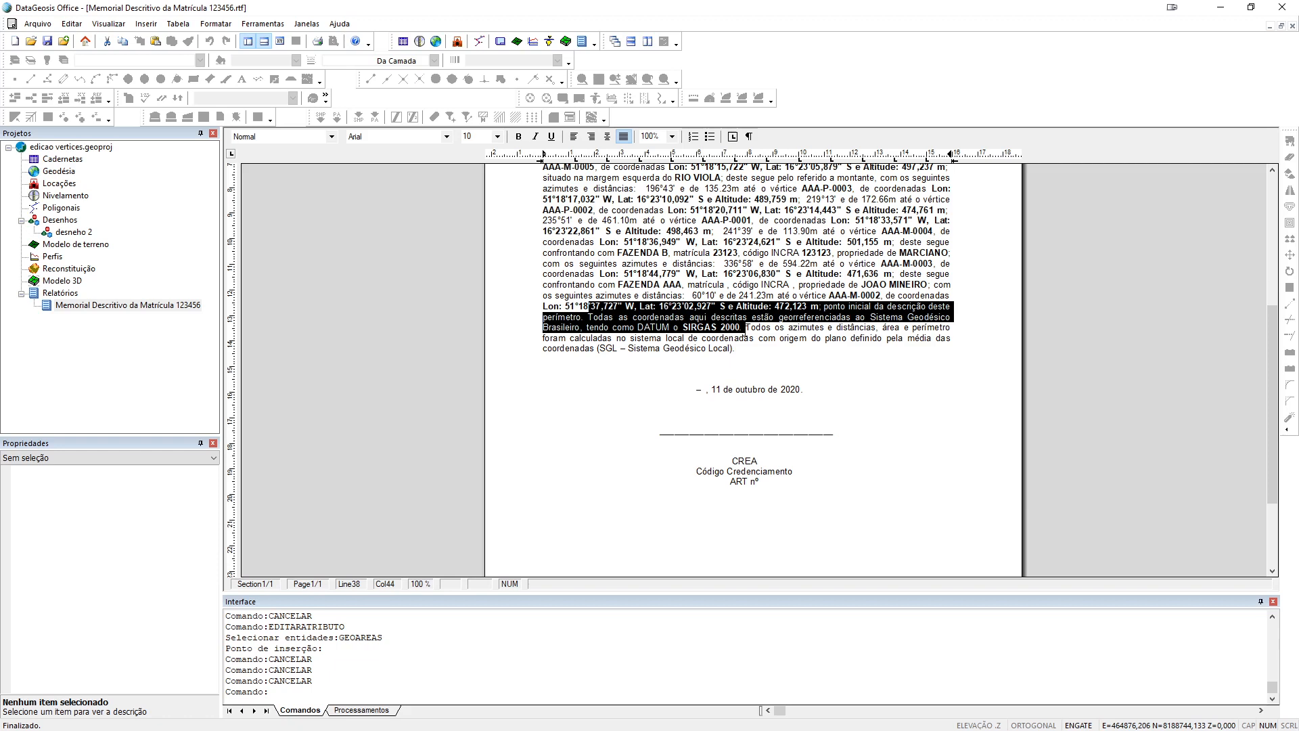
click(745, 329)
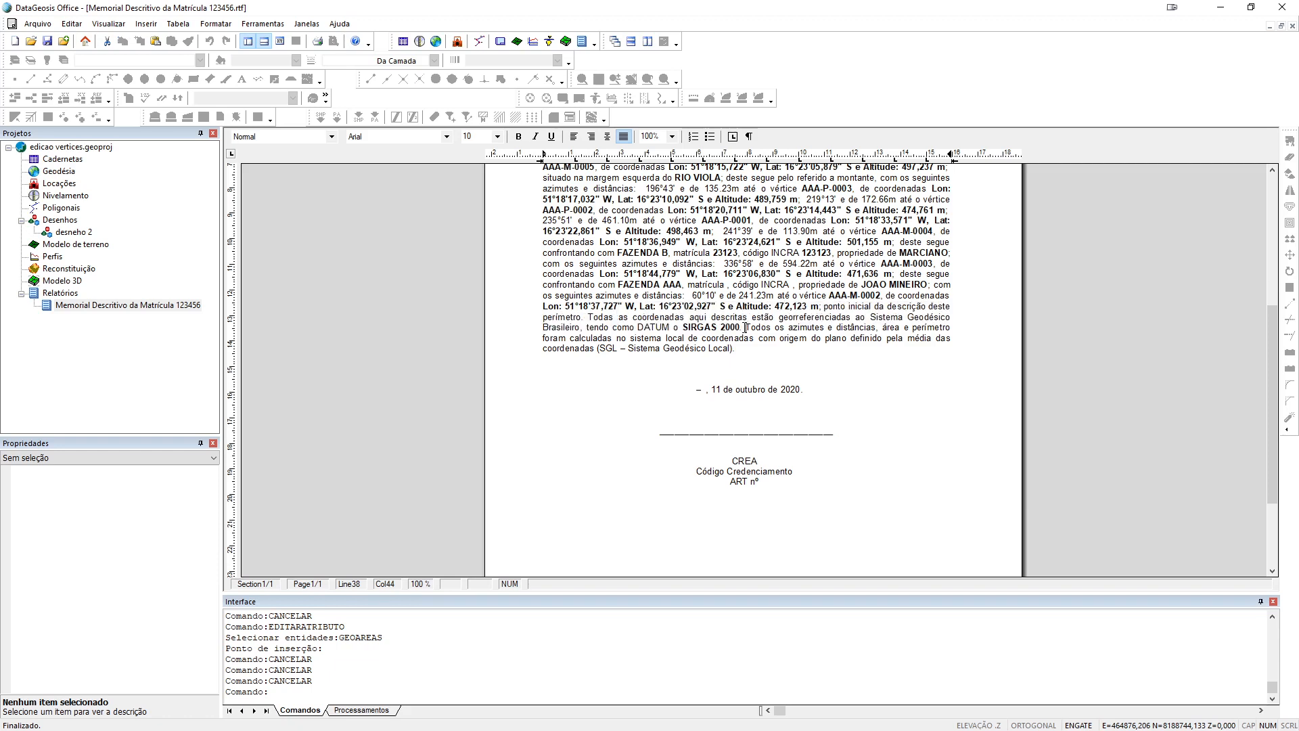
drag(746, 329, 769, 351)
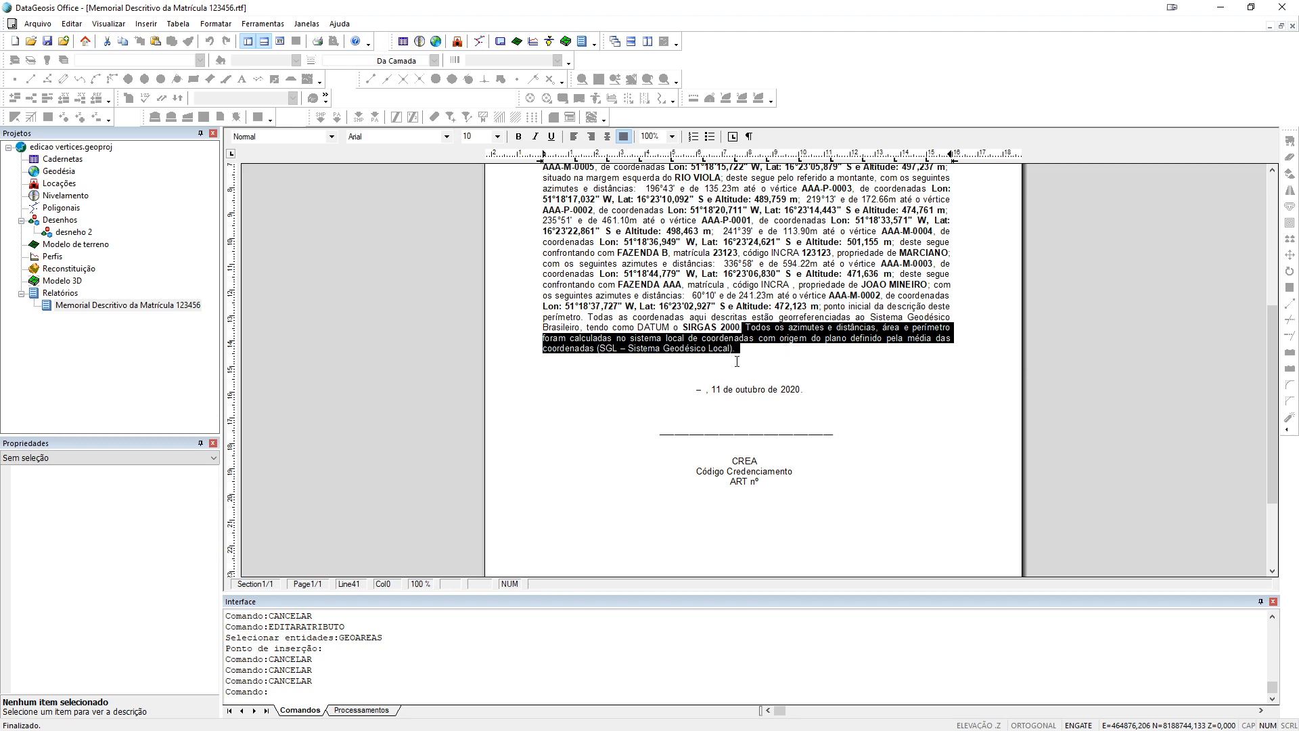
click(773, 350)
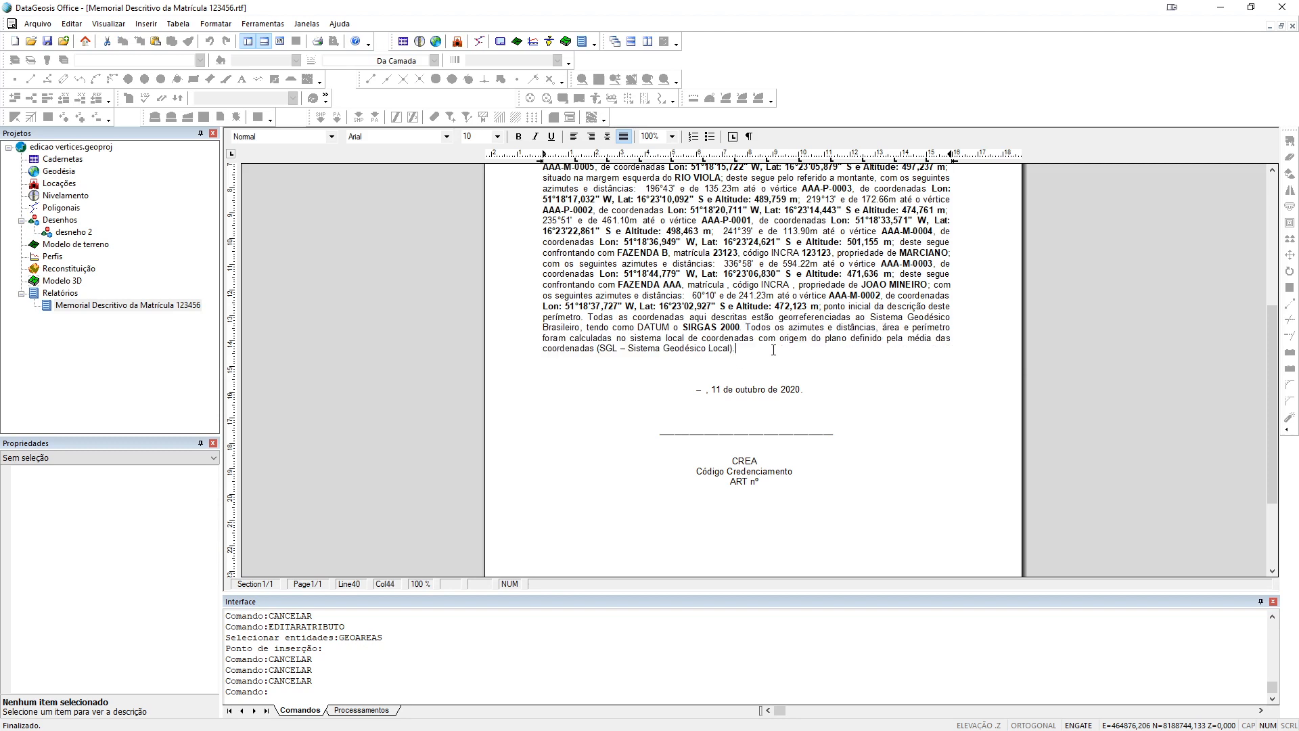
drag(738, 349, 741, 327)
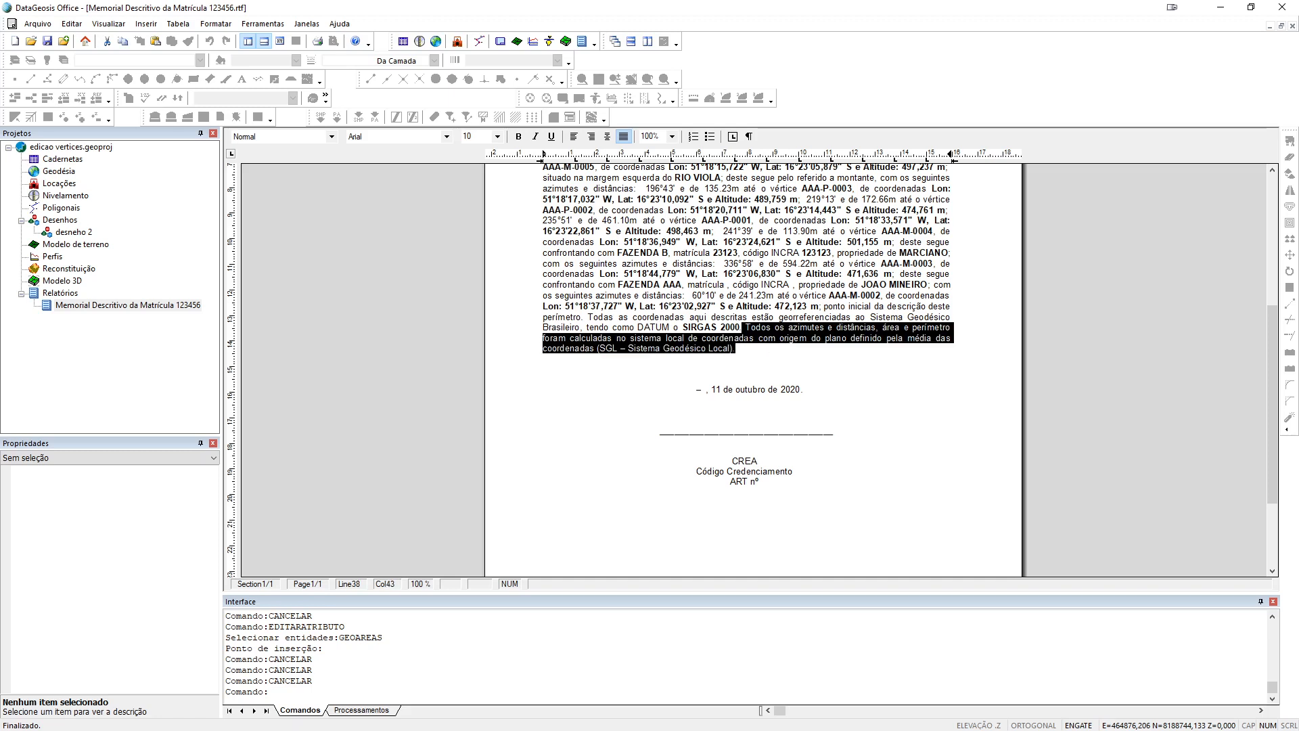
click(747, 342)
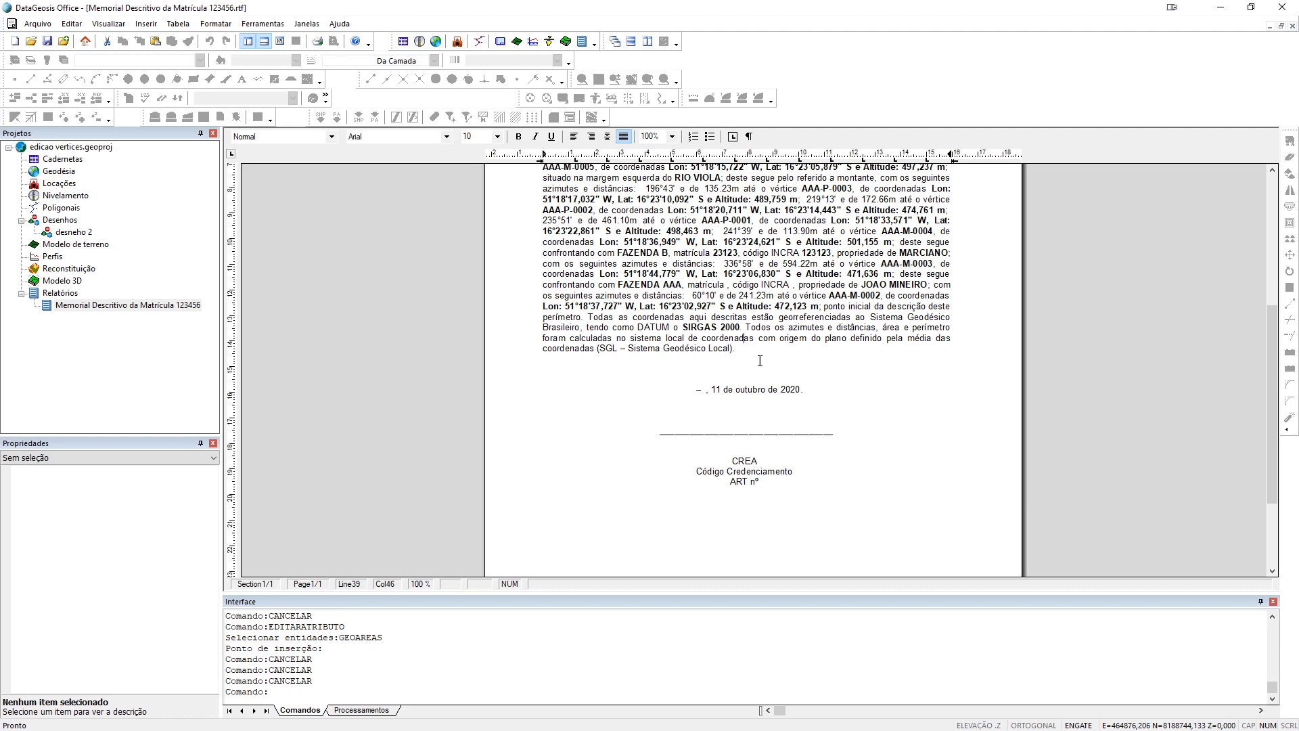
drag(783, 353, 763, 306)
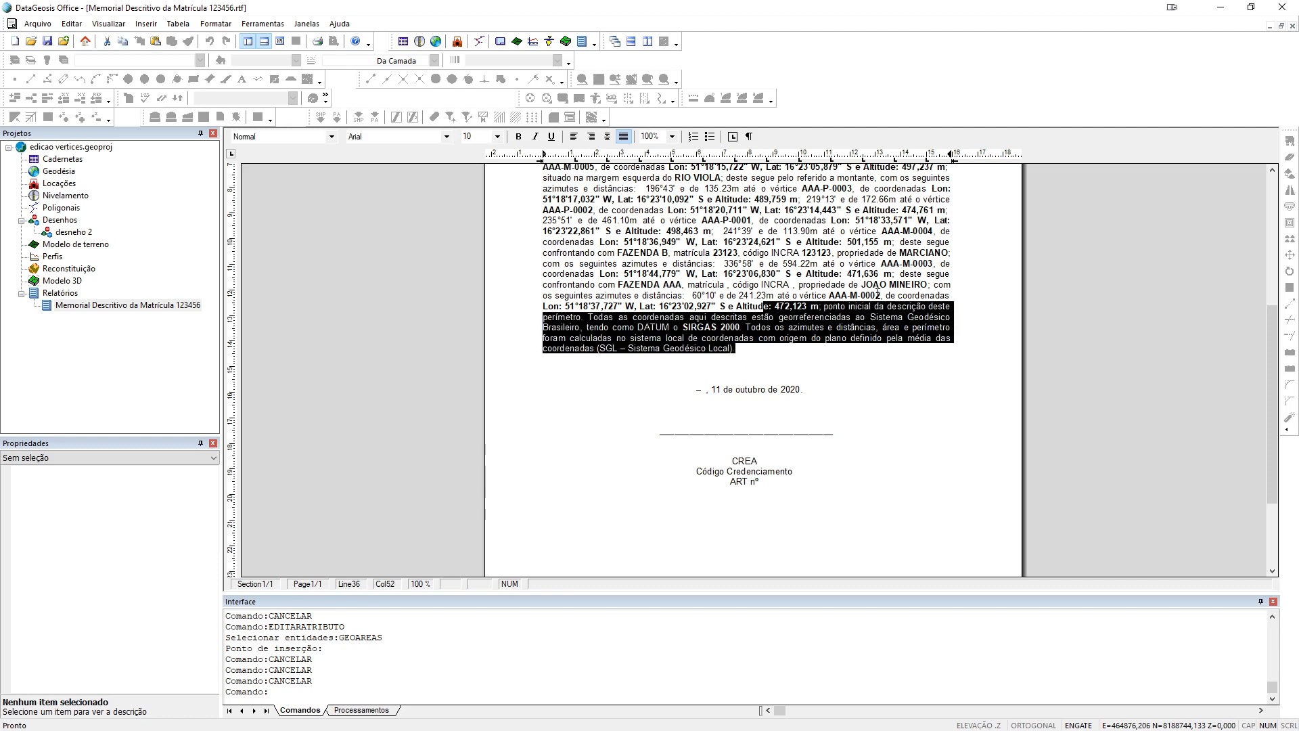
click(910, 316)
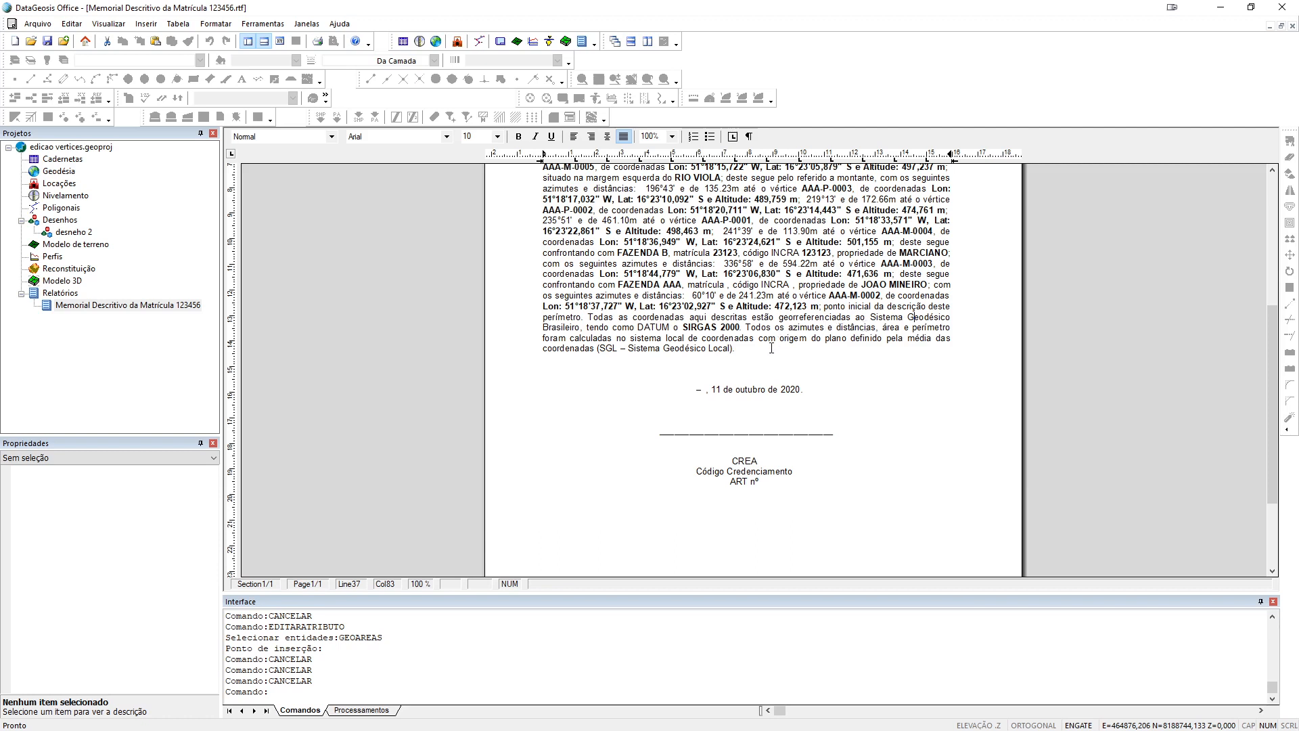
drag(770, 349, 787, 328)
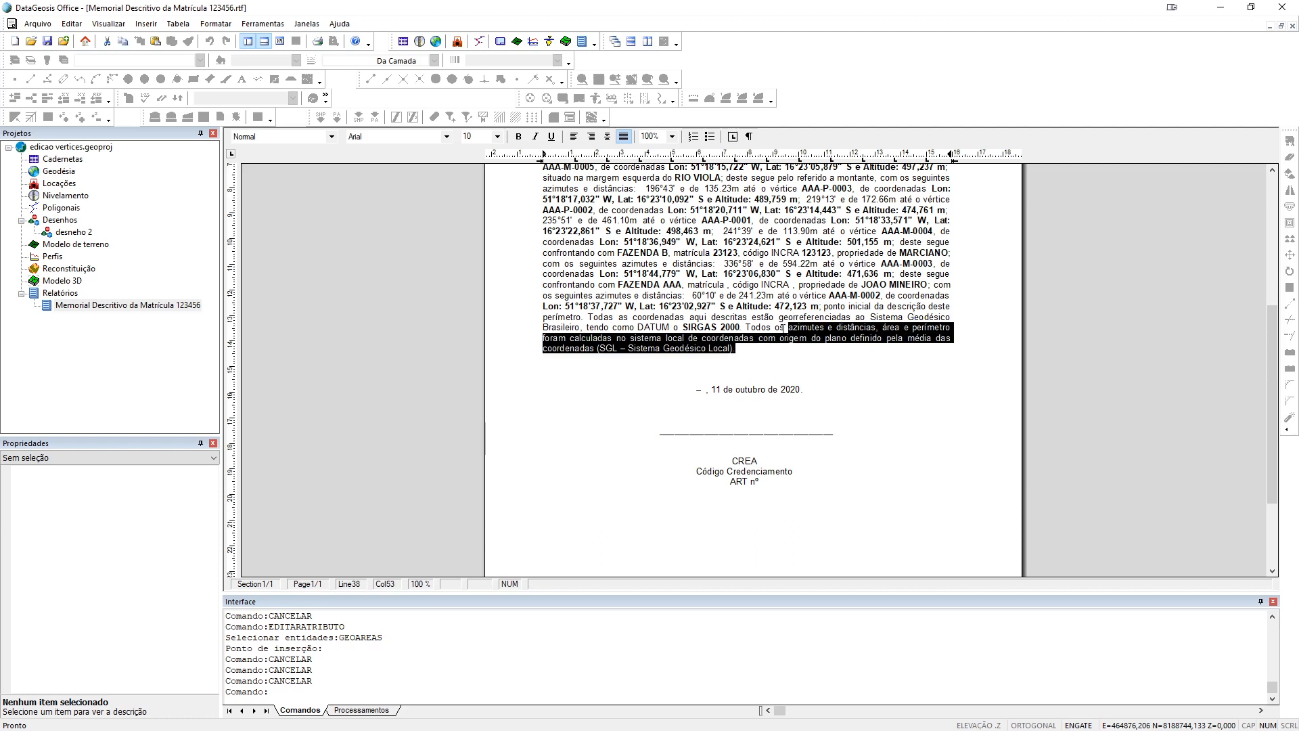
double_click(623, 328)
scroll(740, 327, up, 8)
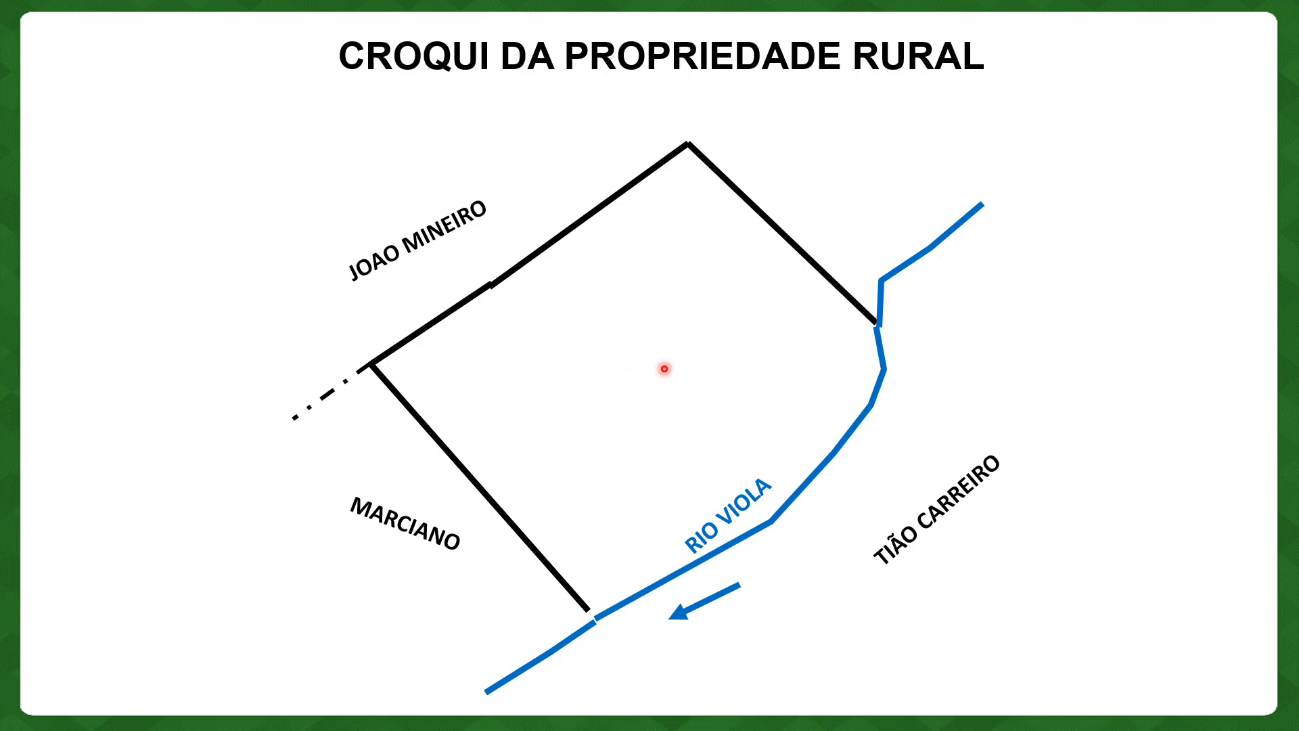
click(664, 369)
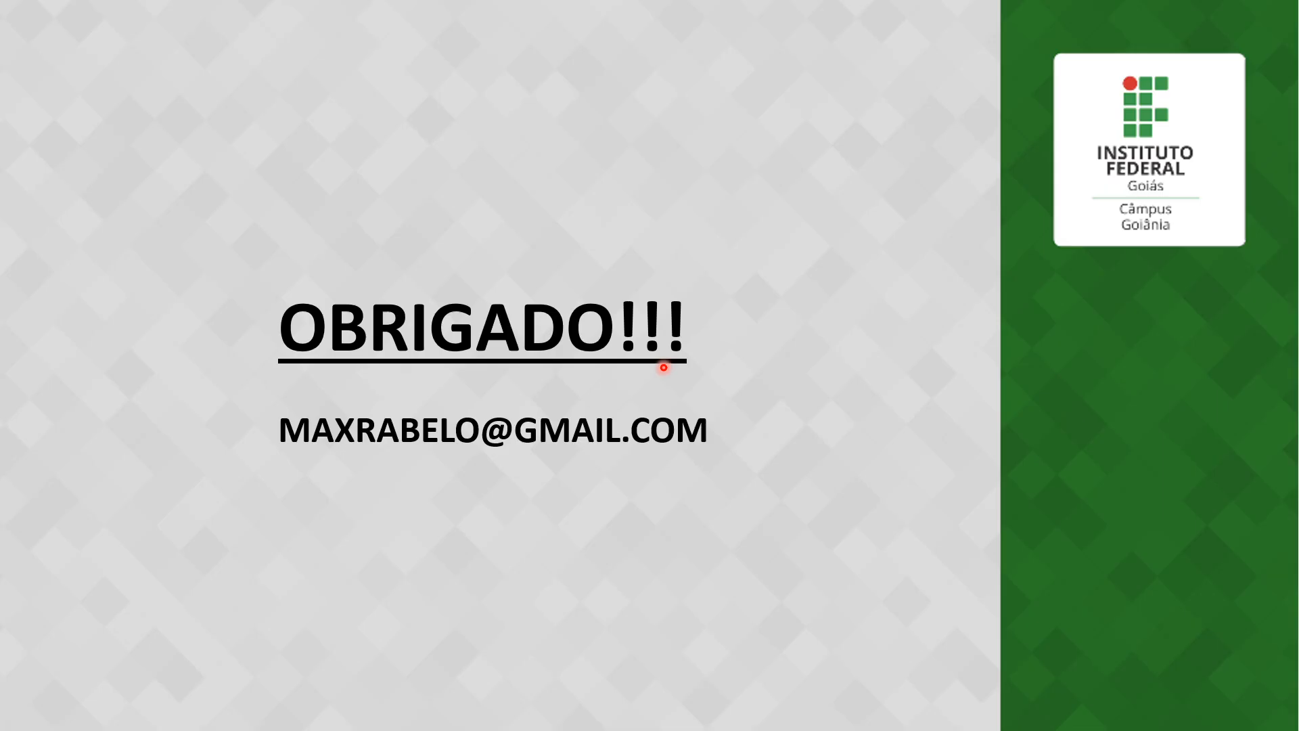